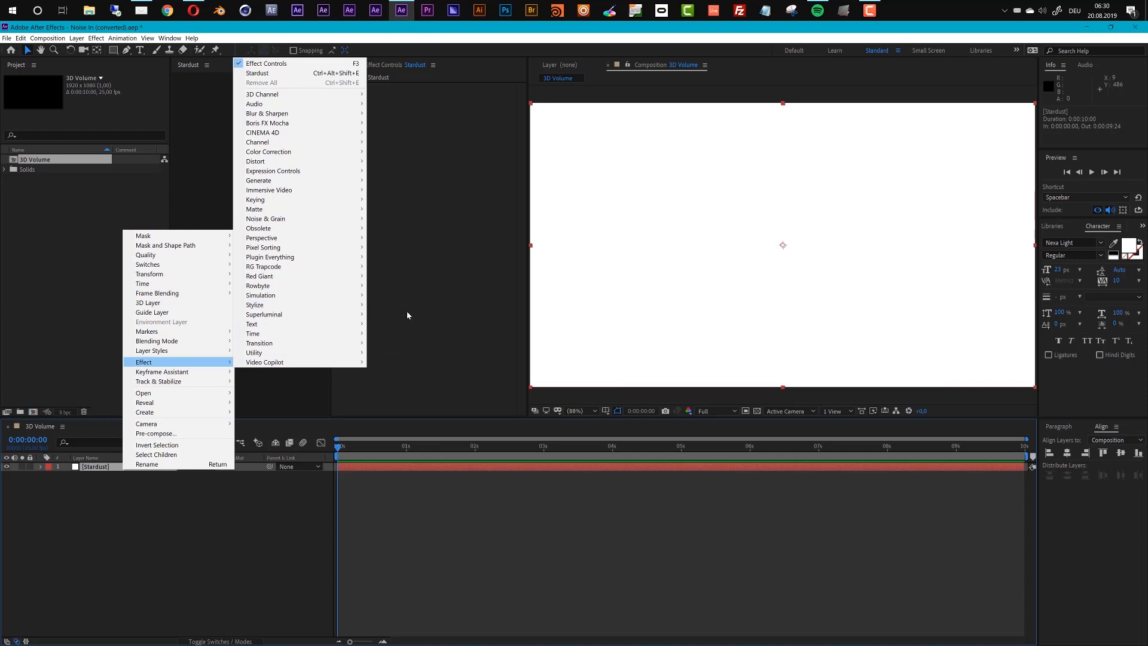
Apply the Stardust effect to the white solid layer and move the current time to 0:00:01:02.
mouse_move(336, 315)
click(390, 314)
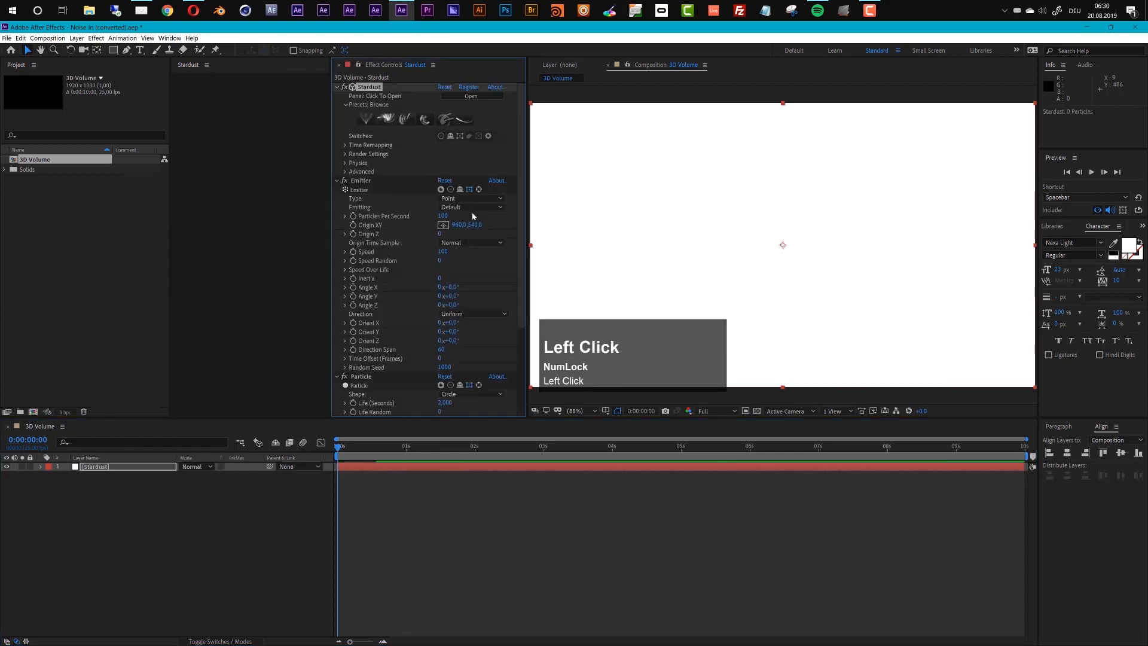
drag(461, 449, 413, 452)
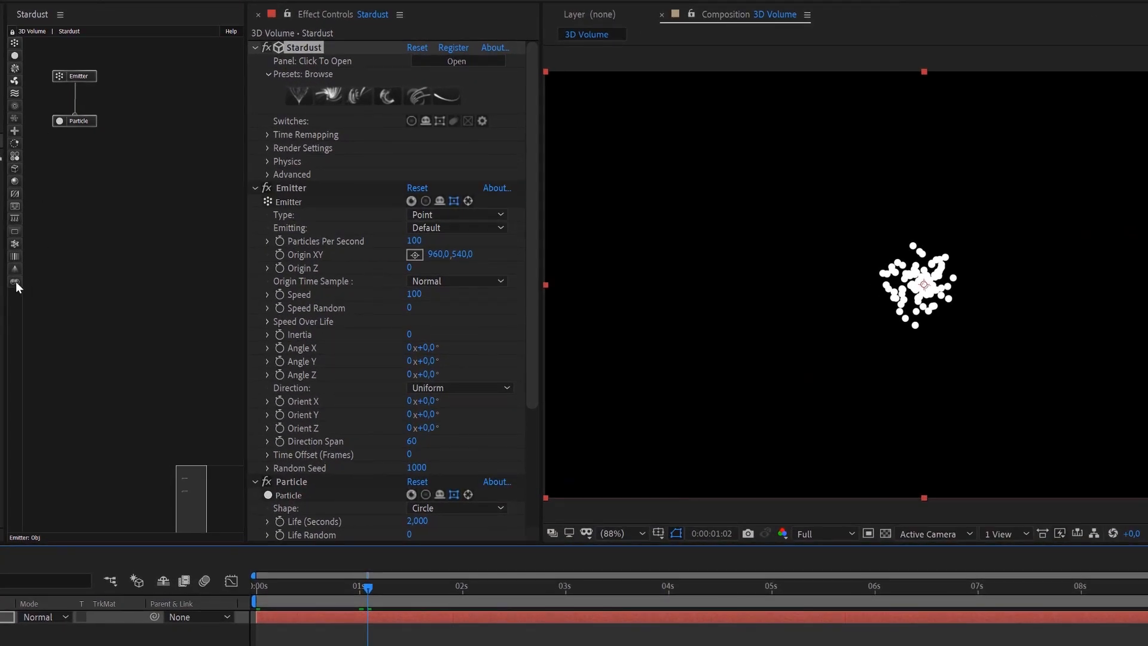
Add a Volume node and a Model node to the Stardust graph, chained in that order beneath the Particle node.
click(102, 213)
right_click(103, 213)
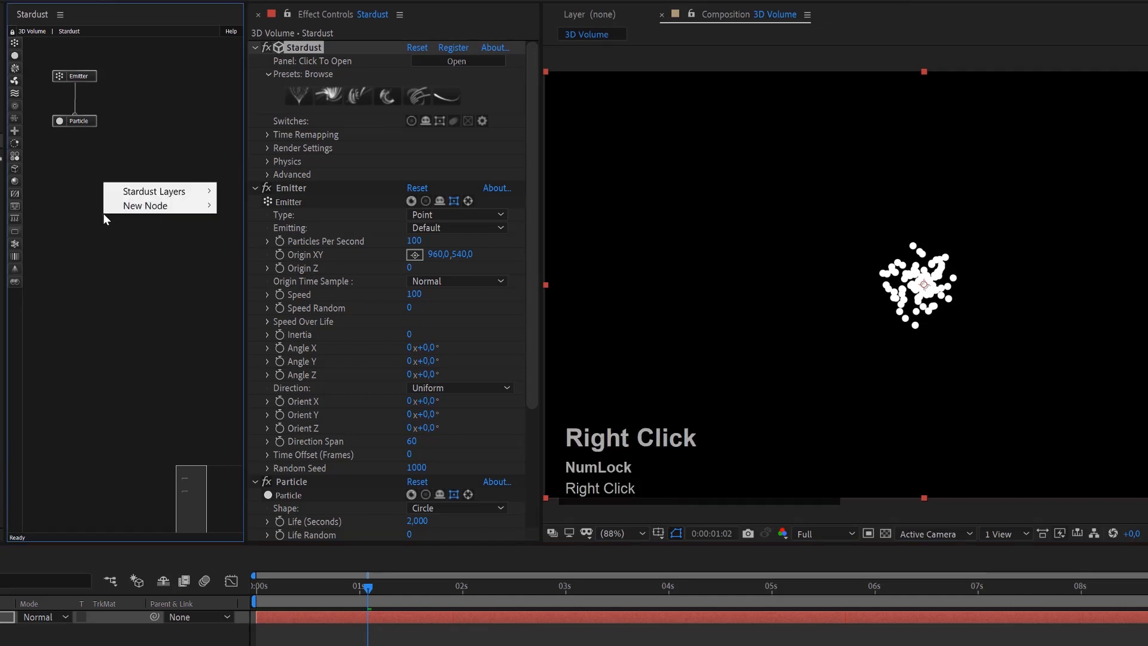
mouse_move(137, 206)
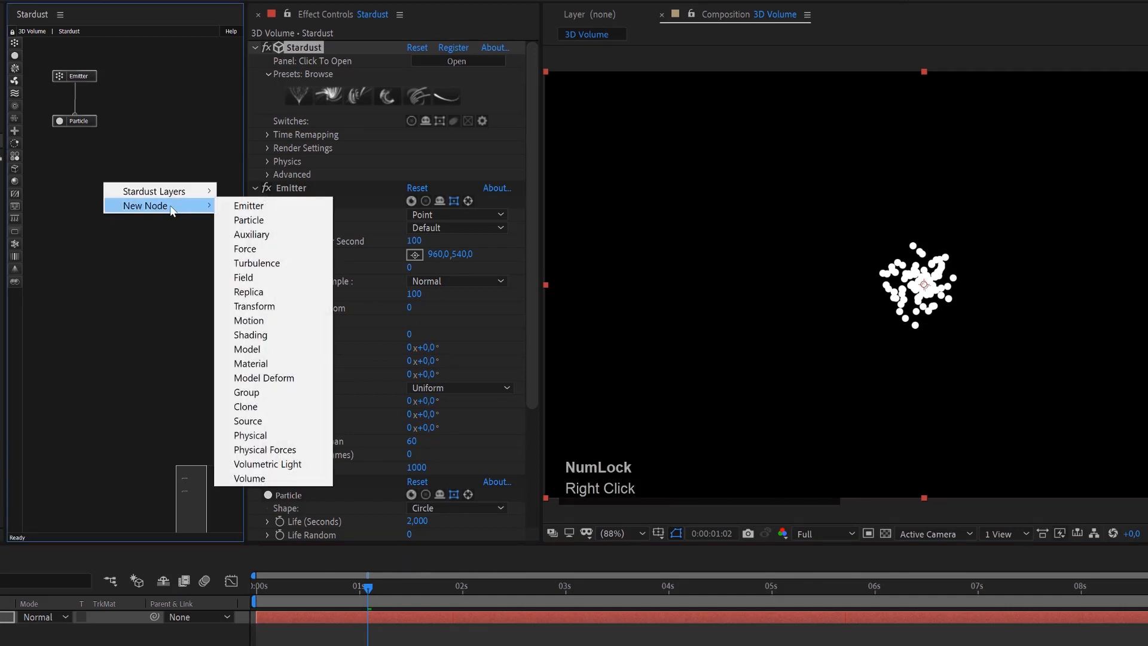
click(250, 479)
drag(130, 216, 81, 168)
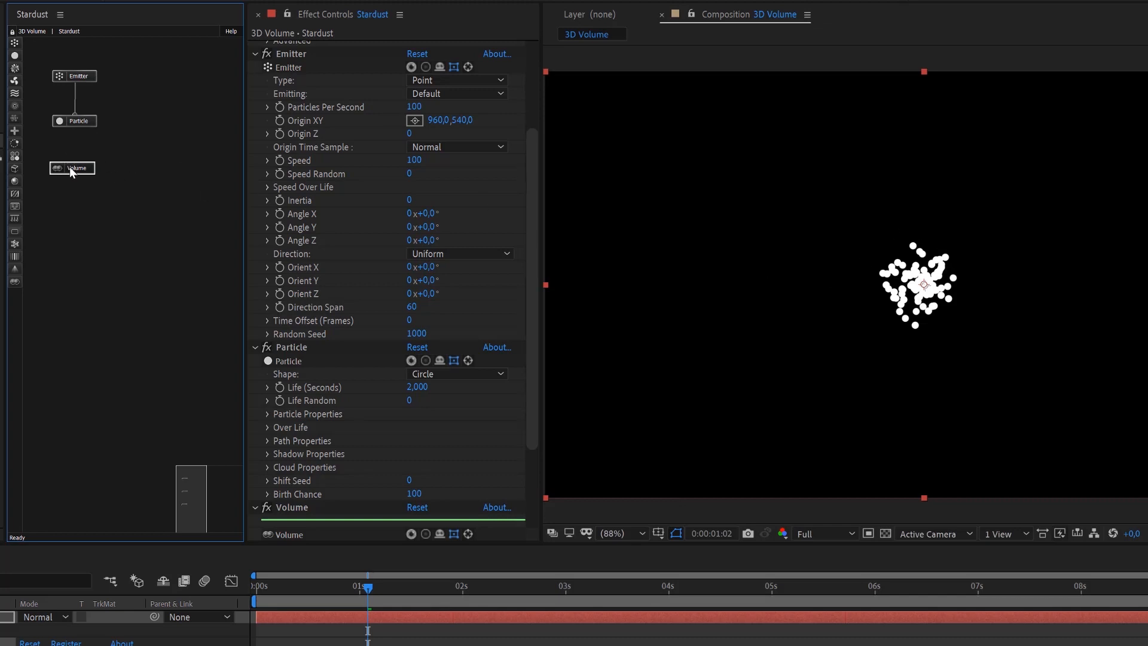
drag(72, 163, 96, 163)
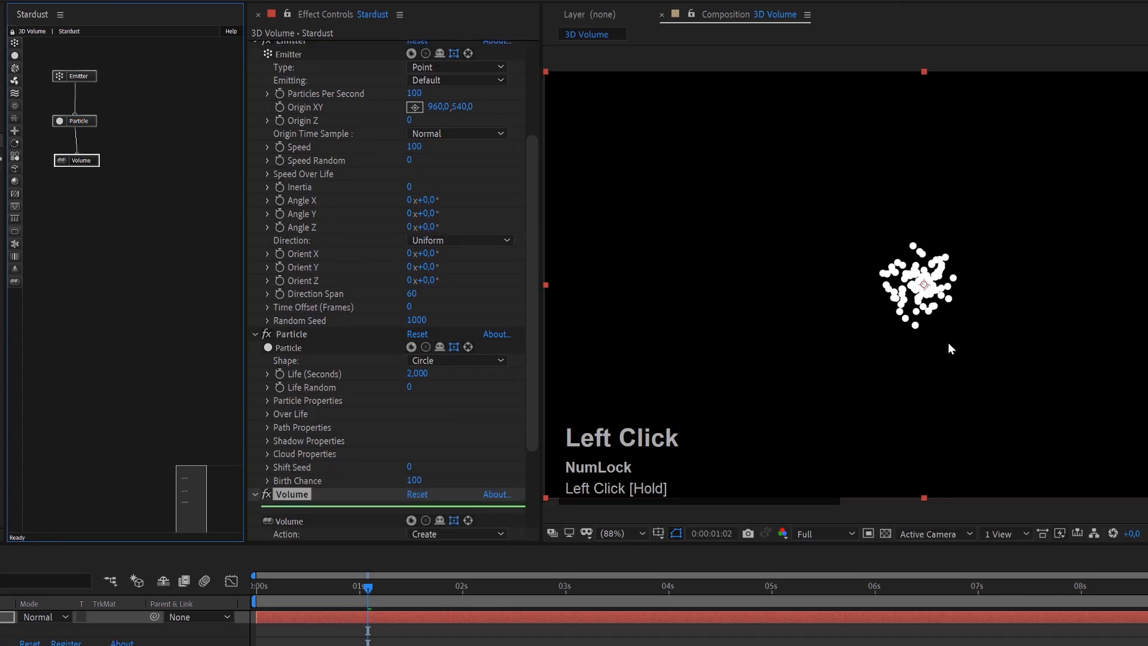
click(14, 169)
mouse_move(75, 195)
mouse_down()
mouse_move(77, 163)
mouse_move(87, 197)
mouse_up()
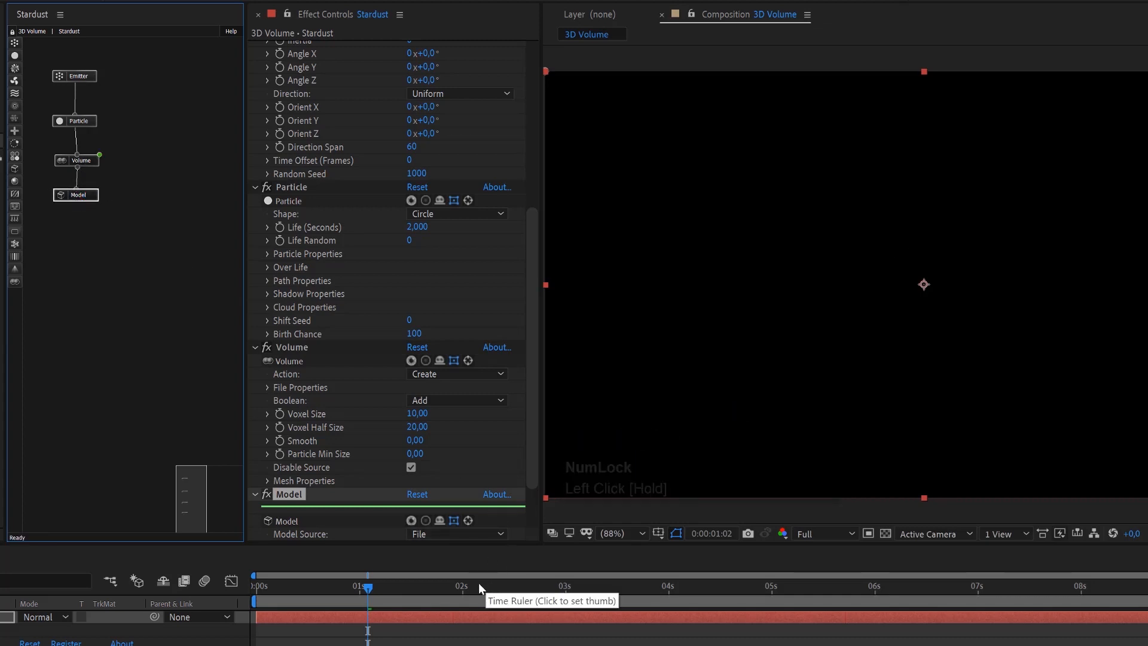
Try a Particle Min Size of 15 on the Volume node and settle on 25.
click(95, 160)
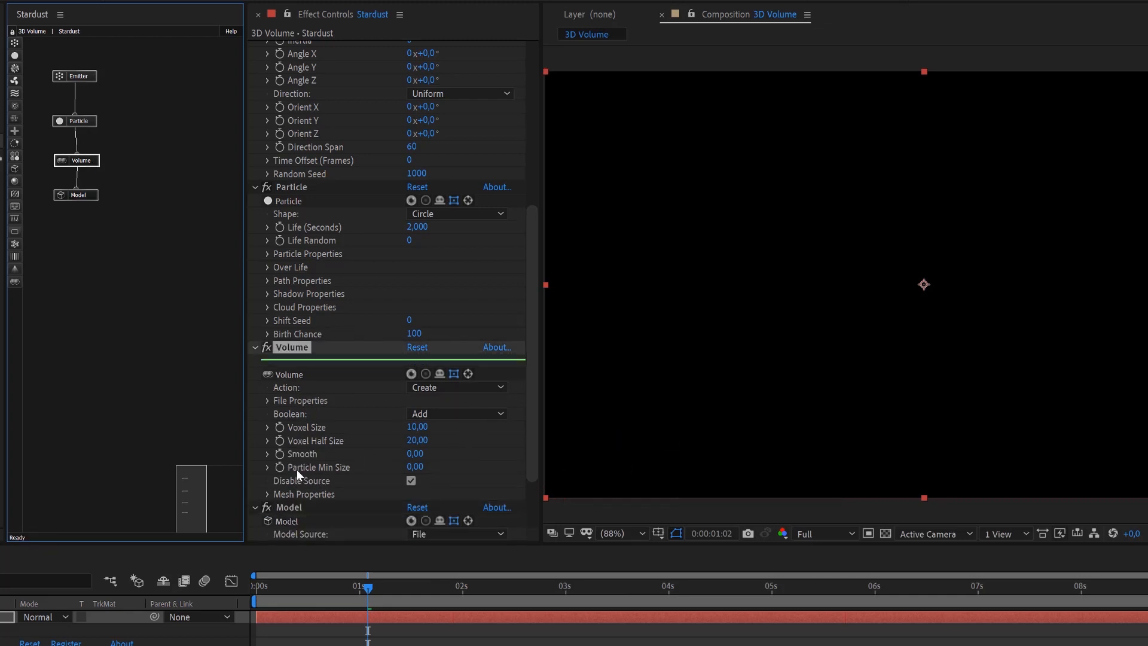
key(Num_Lock)
click(416, 467)
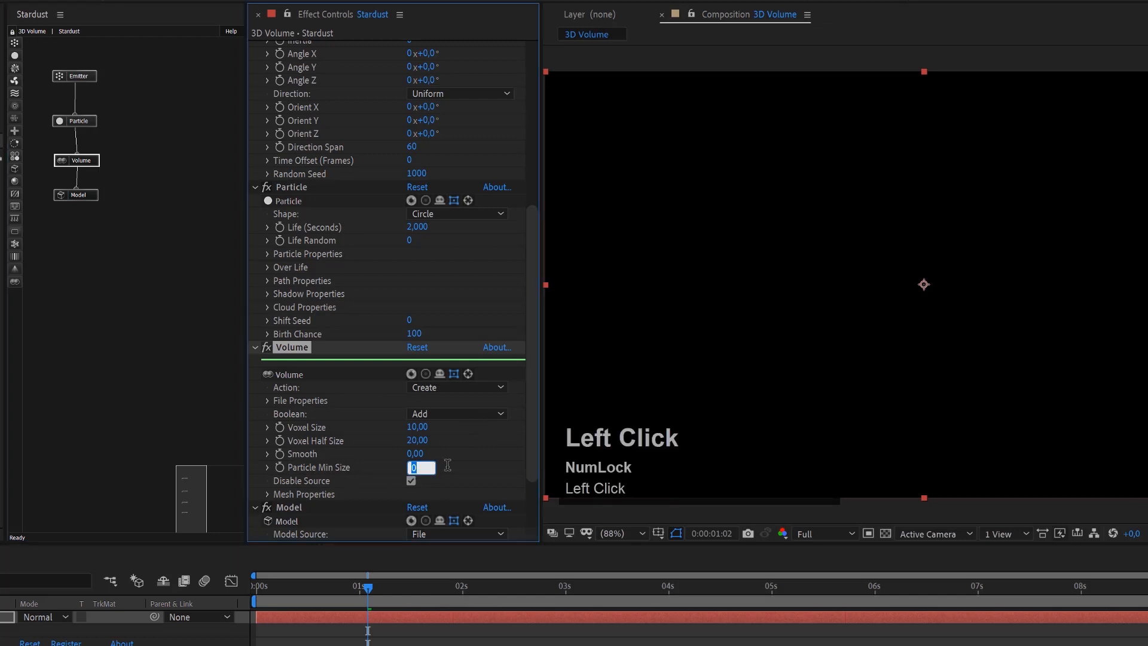
text(15)
key(Return)
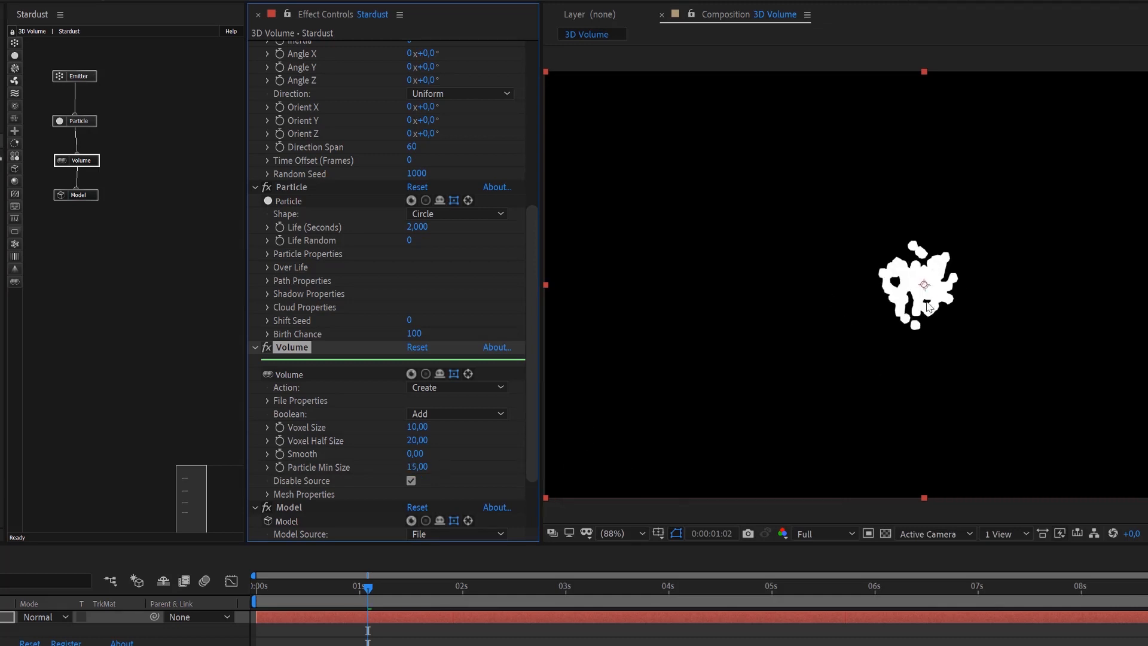
click(421, 468)
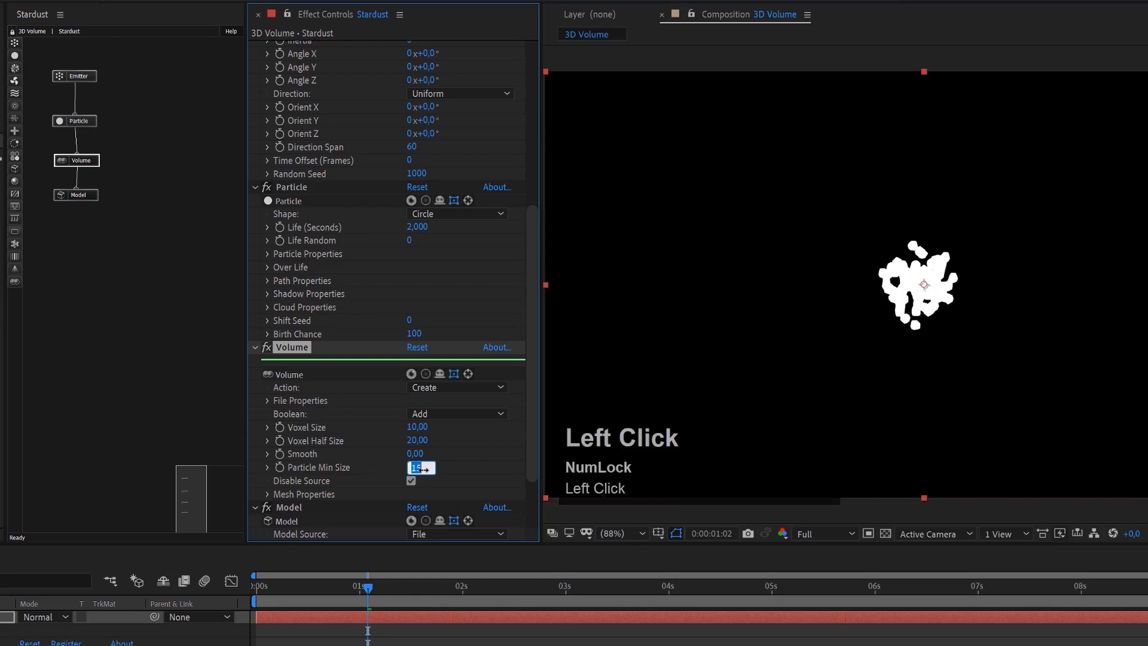
text(25)
key(Return)
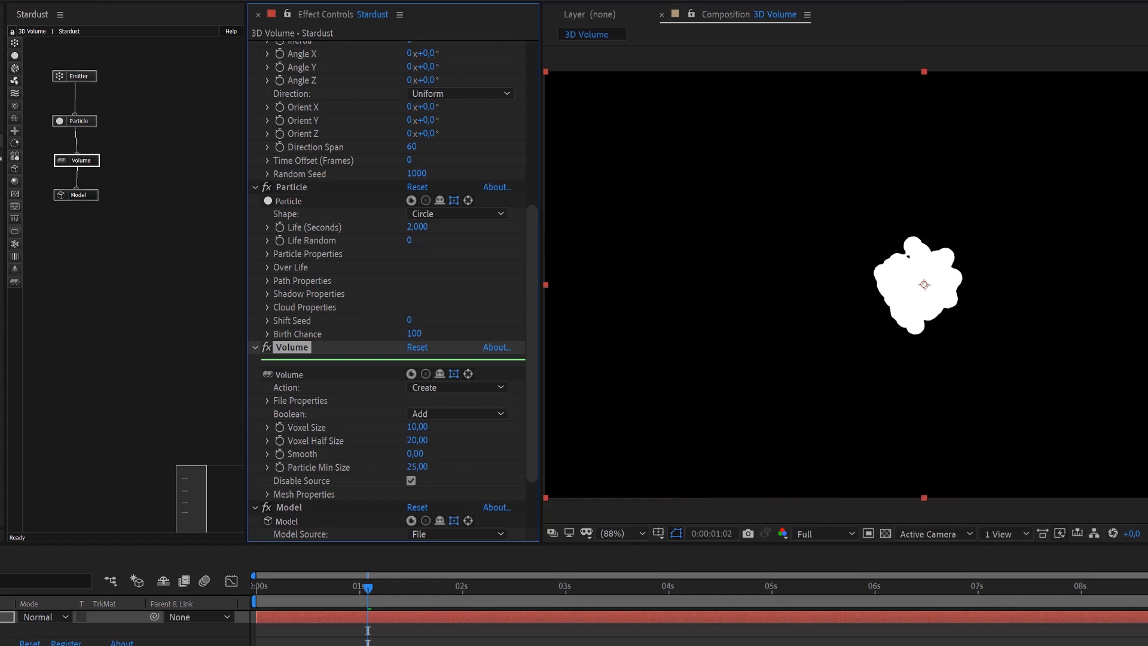
Create a point light layer with the offered settings to shade the volume mesh, and inspect the mesh up close.
click(1, 2)
mouse_move(36, 2)
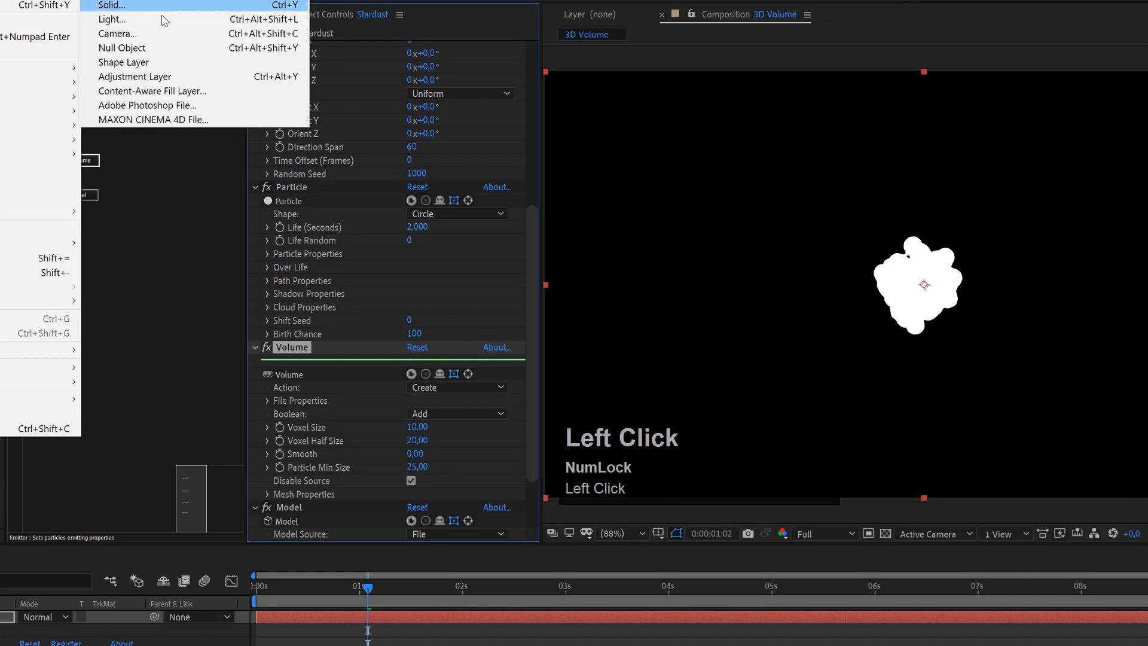
click(142, 19)
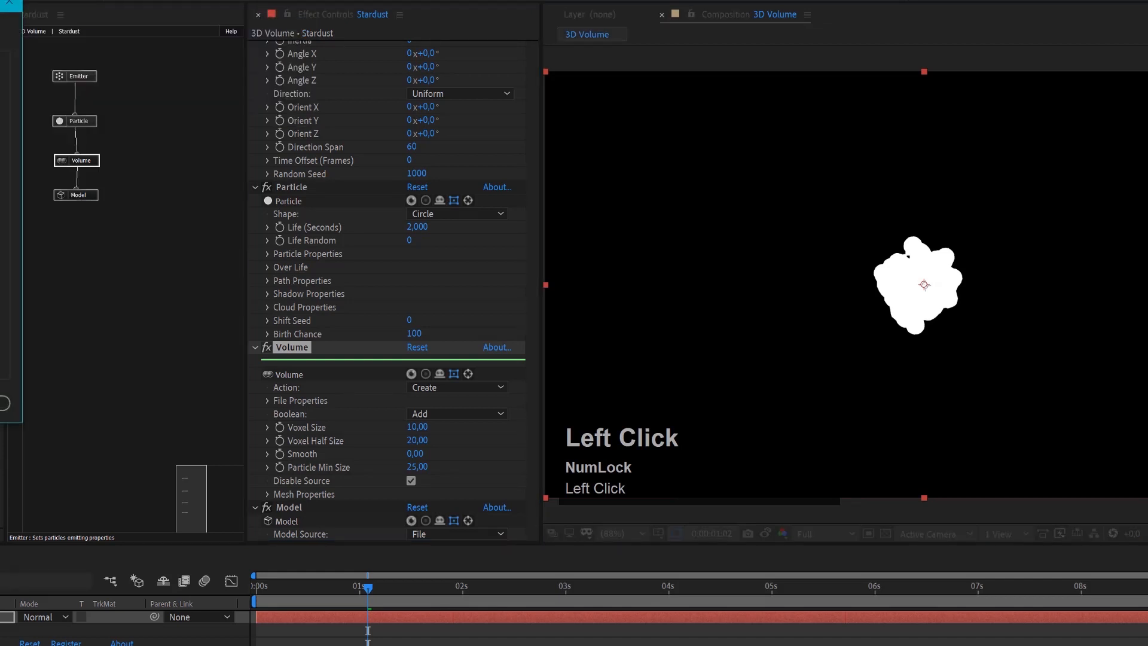
click(1, 403)
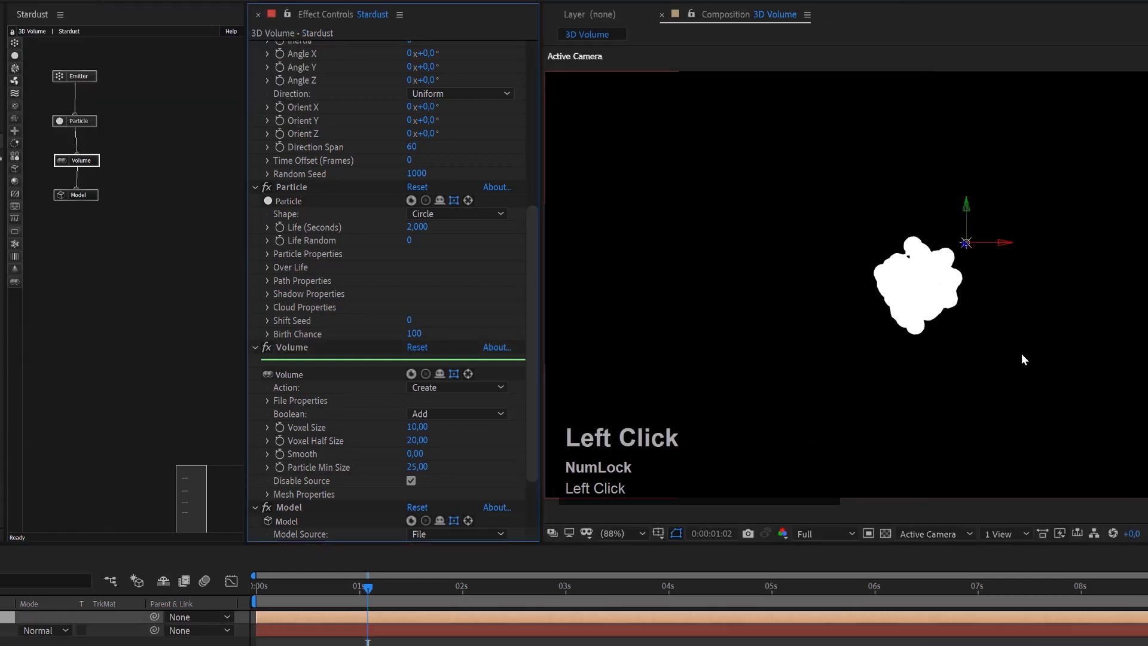
scroll(967, 278, up, 1)
scroll(968, 279, down, 2)
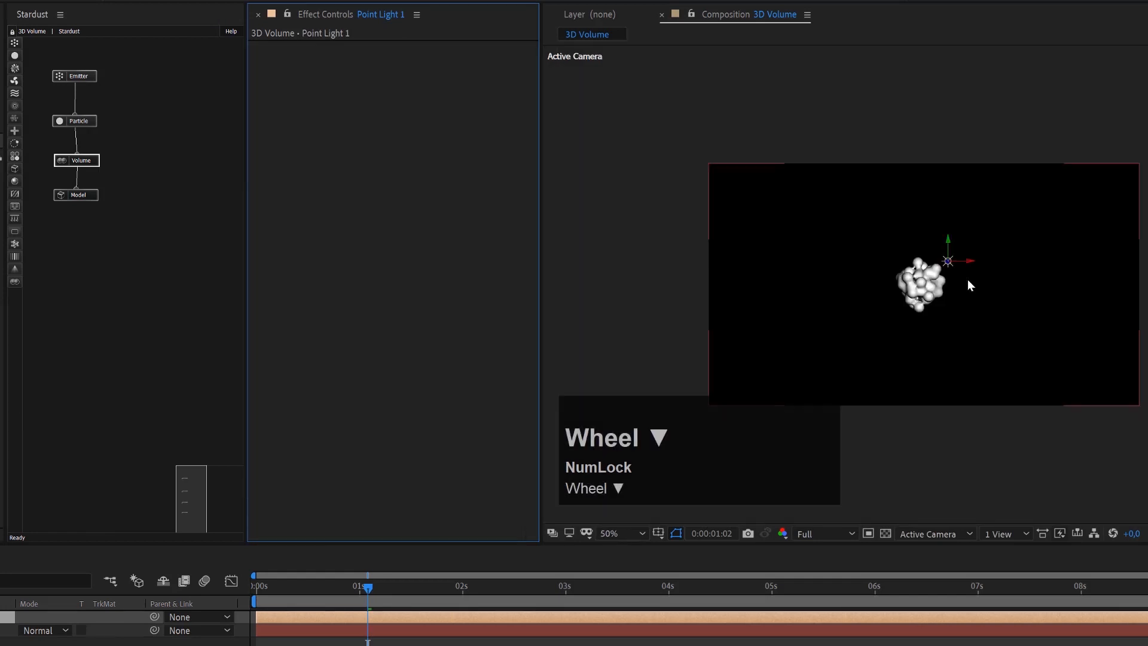
scroll(967, 279, up, 5)
scroll(954, 258, down, 4)
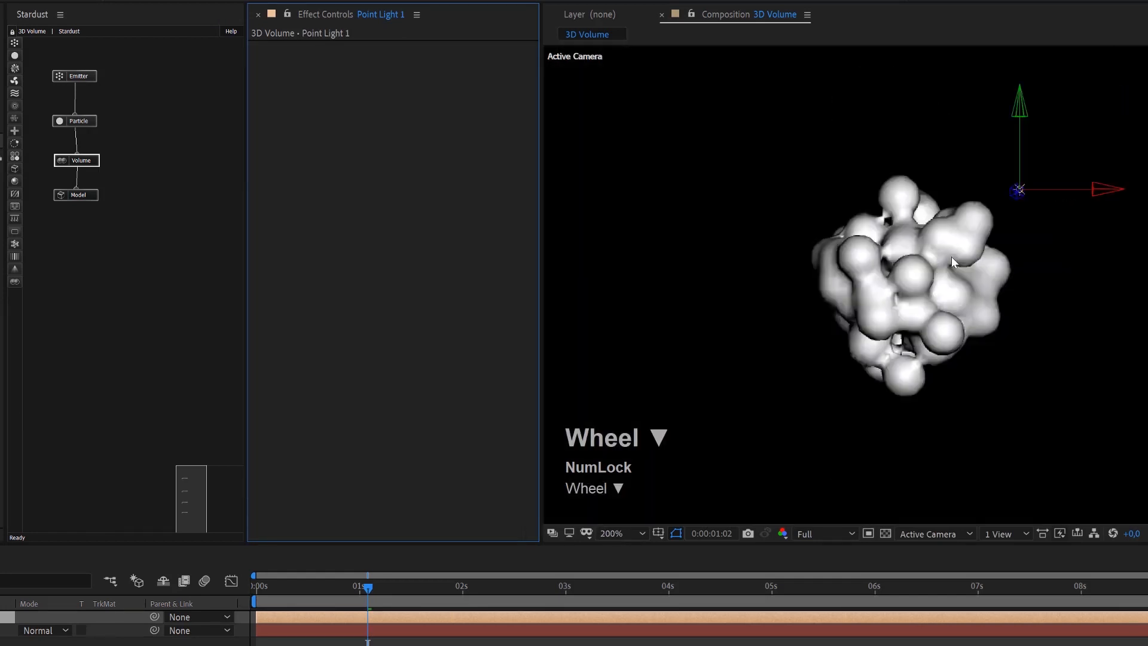
scroll(953, 276, up, 2)
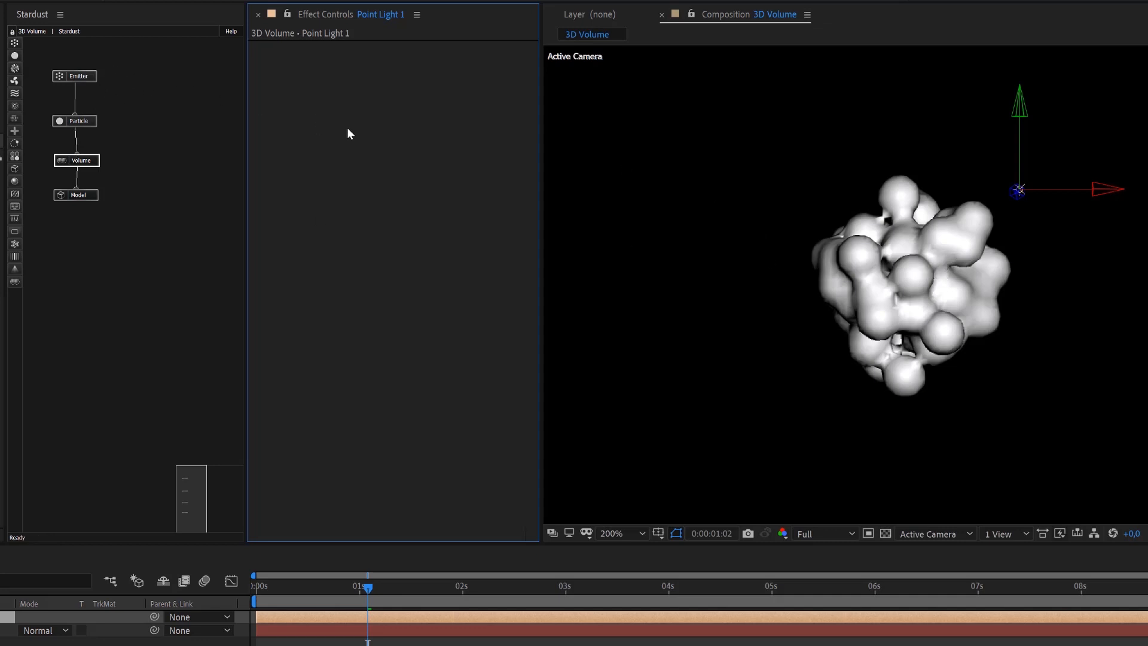
Replace the Stardust layer's node setup with the Extrude Text preset from the General Models presets.
click(5, 630)
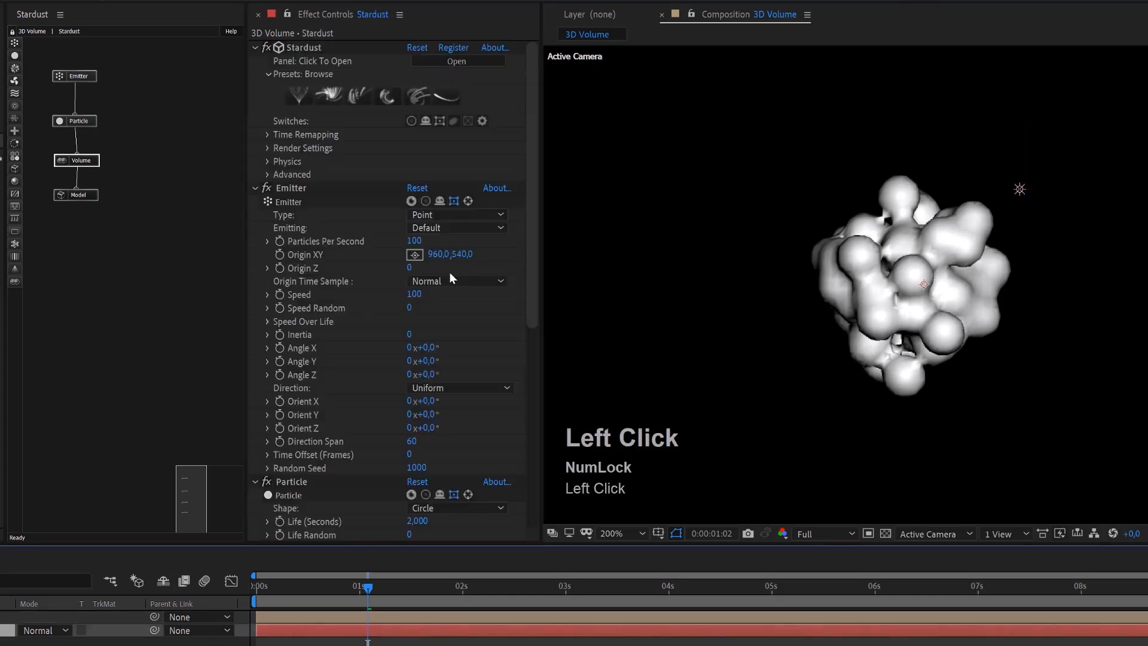
click(321, 95)
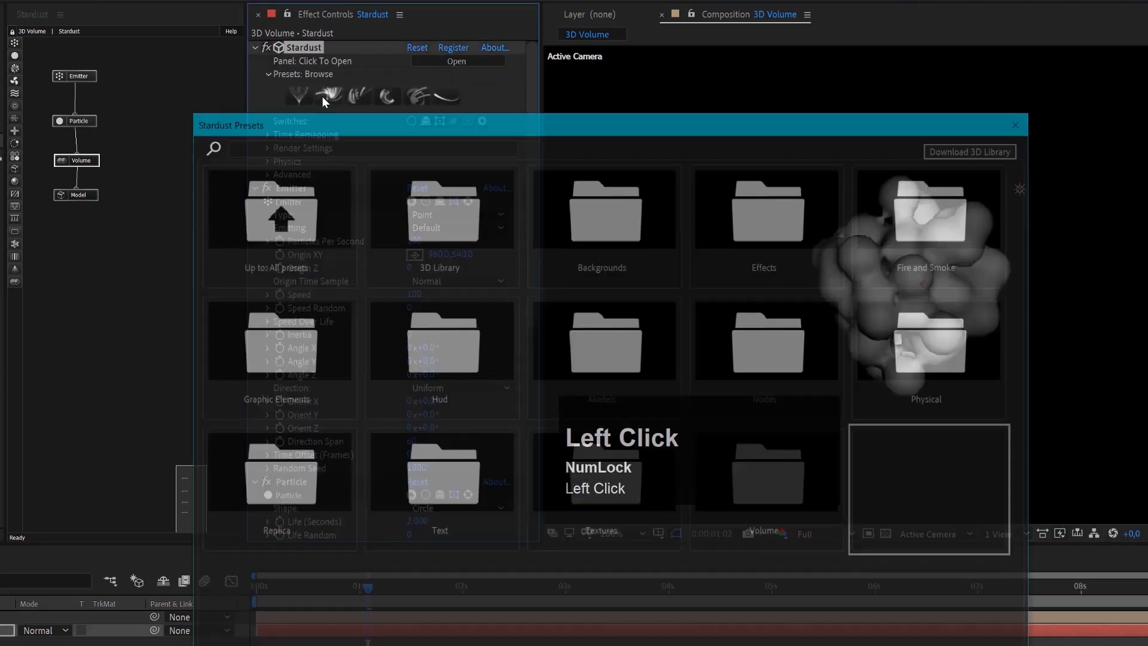
drag(677, 121, 726, 63)
click(651, 294)
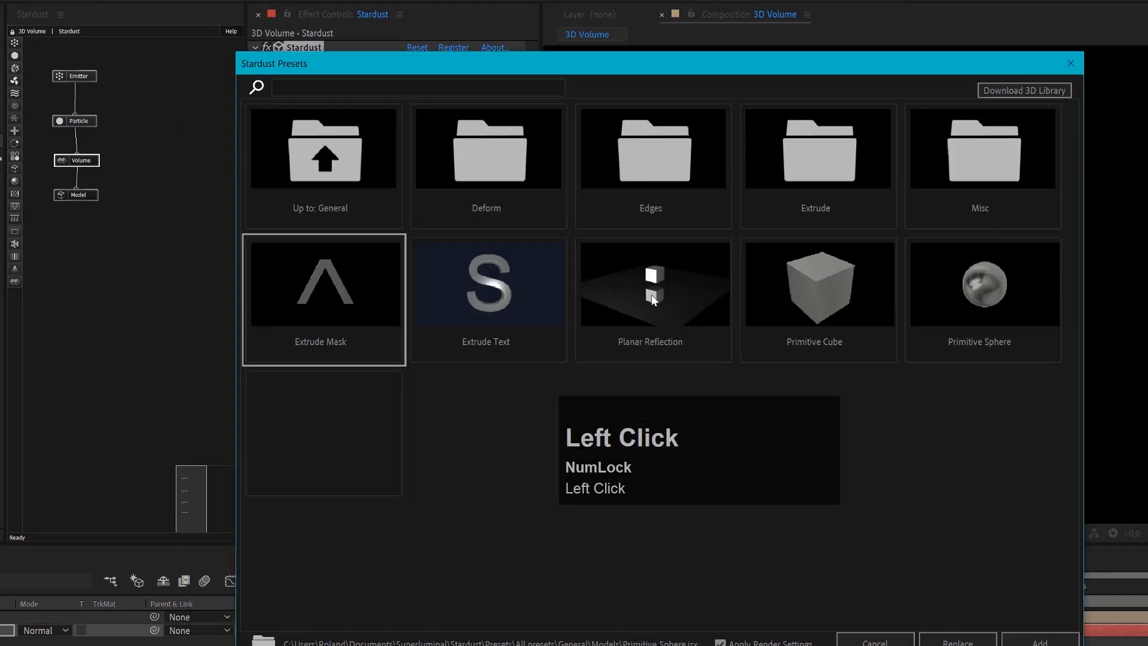
click(501, 280)
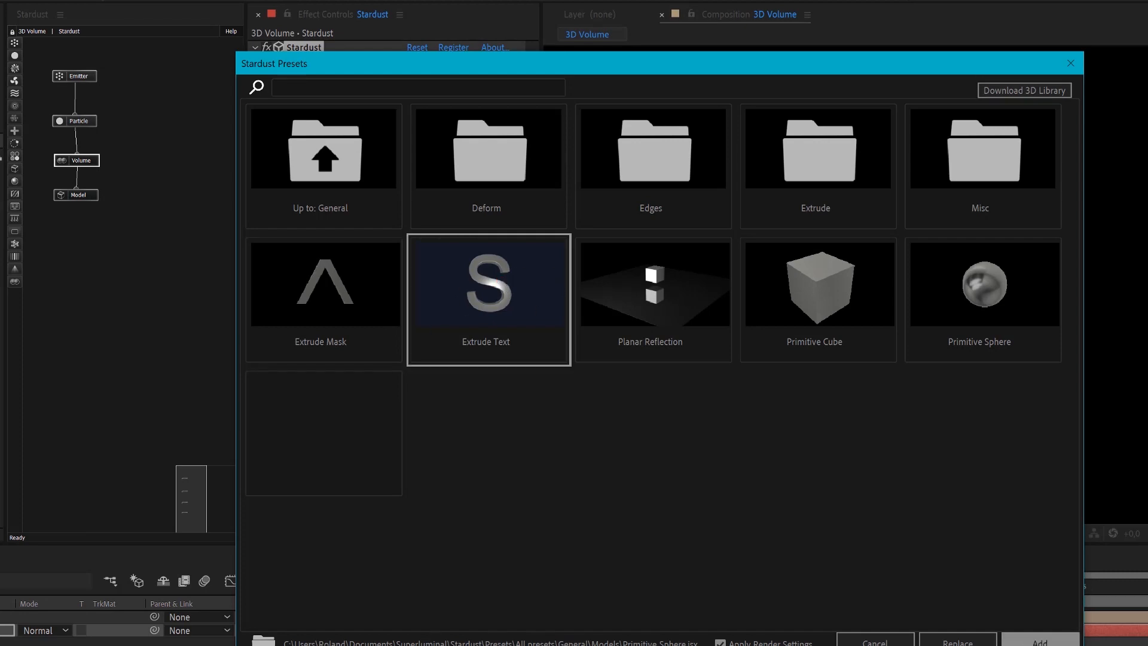
click(957, 641)
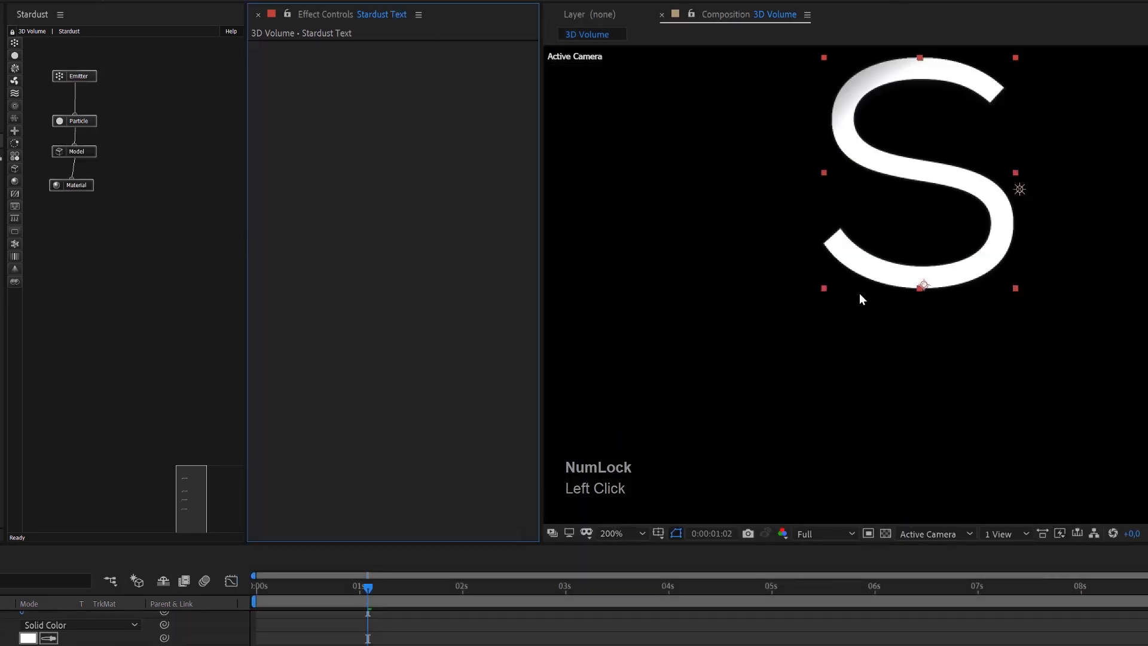
Set the composition's 3D view to Custom View 1 to see the extruded letter S at an angle.
scroll(874, 308, down, 2)
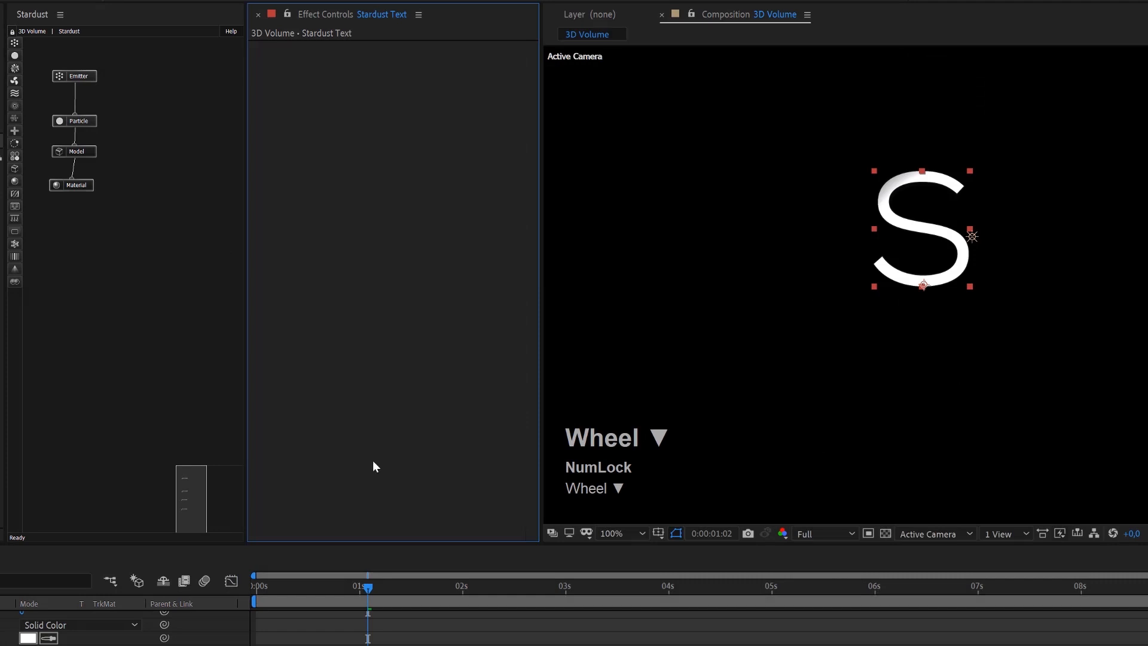
scroll(957, 622, up, 3)
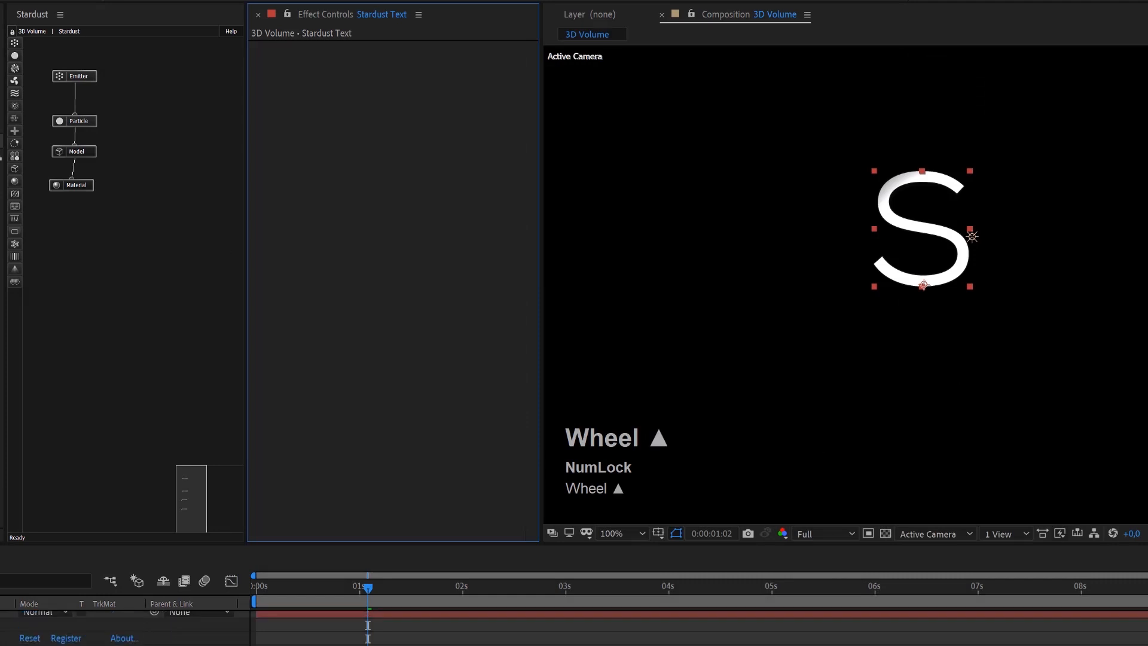
click(961, 534)
click(957, 645)
scroll(940, 279, up, 3)
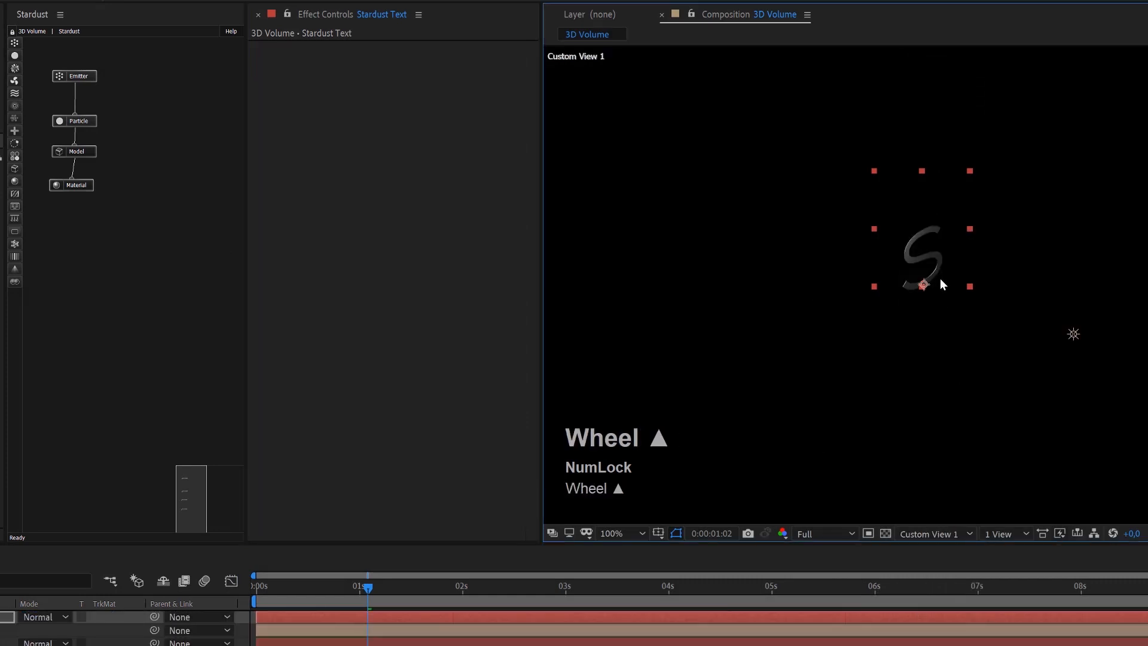
scroll(891, 262, down, 2)
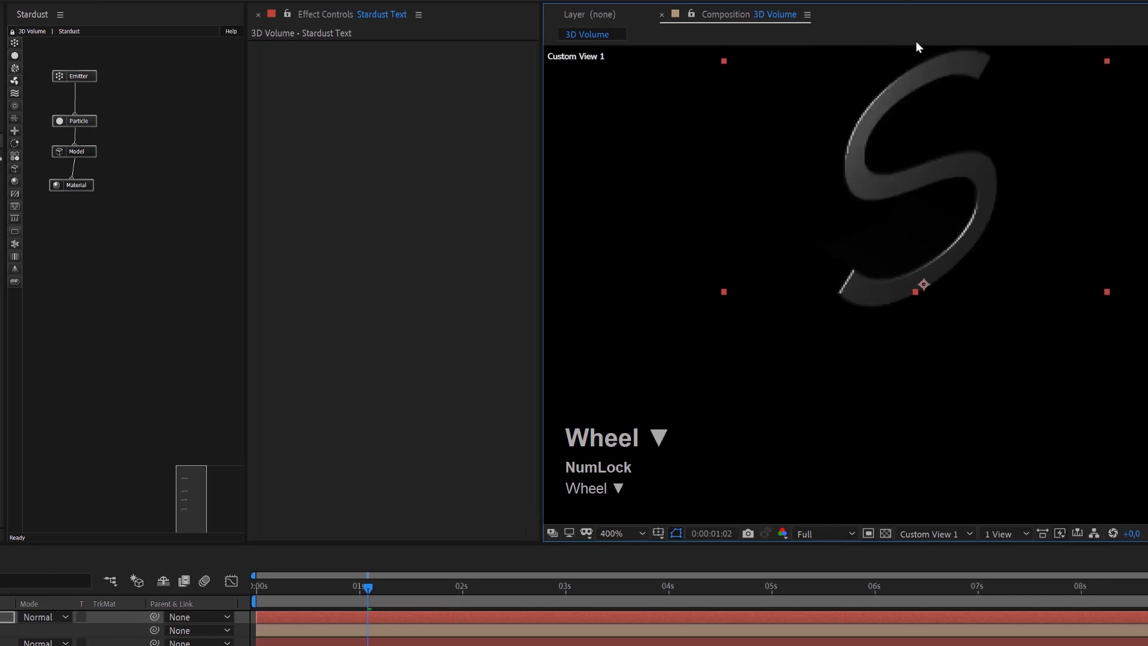
Check the extruded letter's depth against the transparency grid and return to the black background.
click(885, 533)
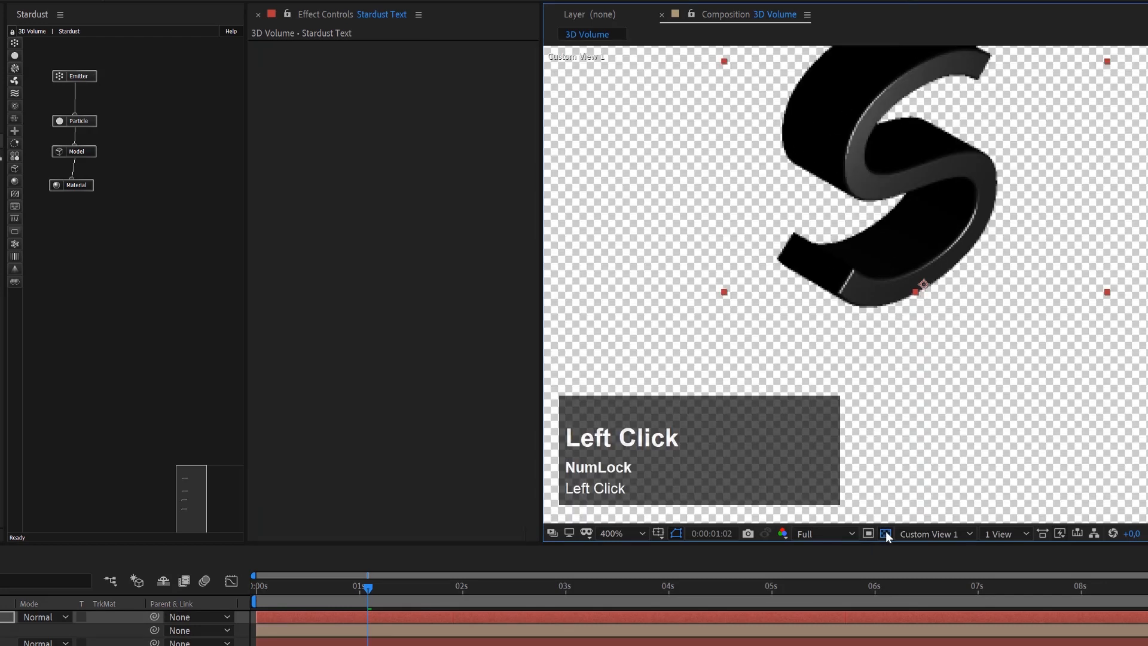
scroll(859, 102, down, 2)
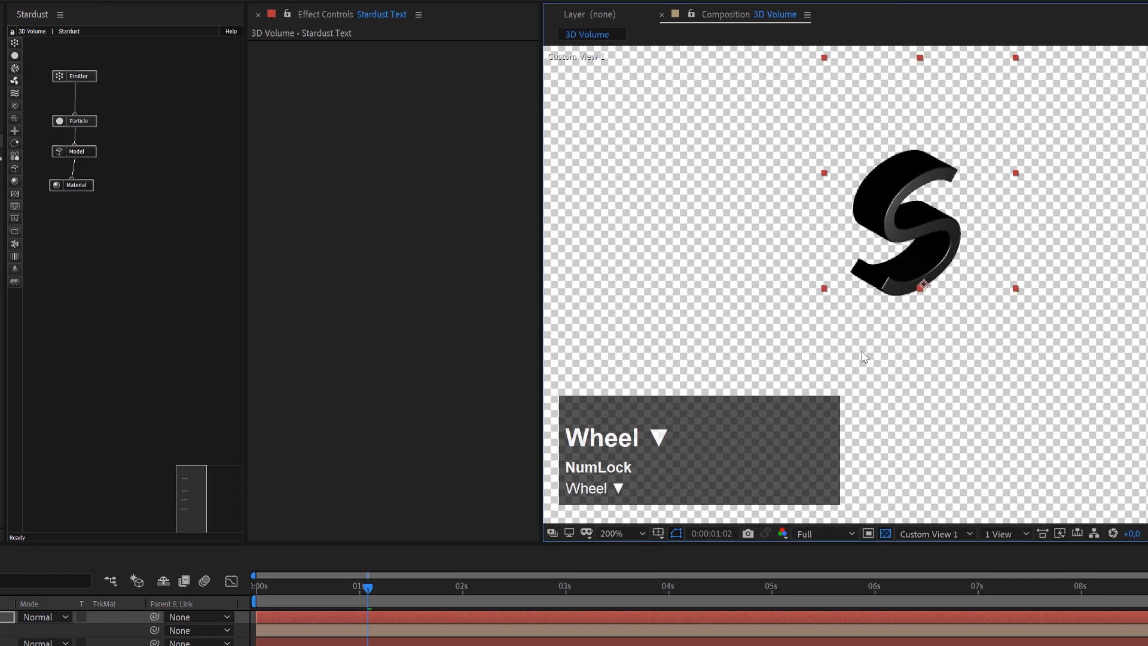
click(883, 534)
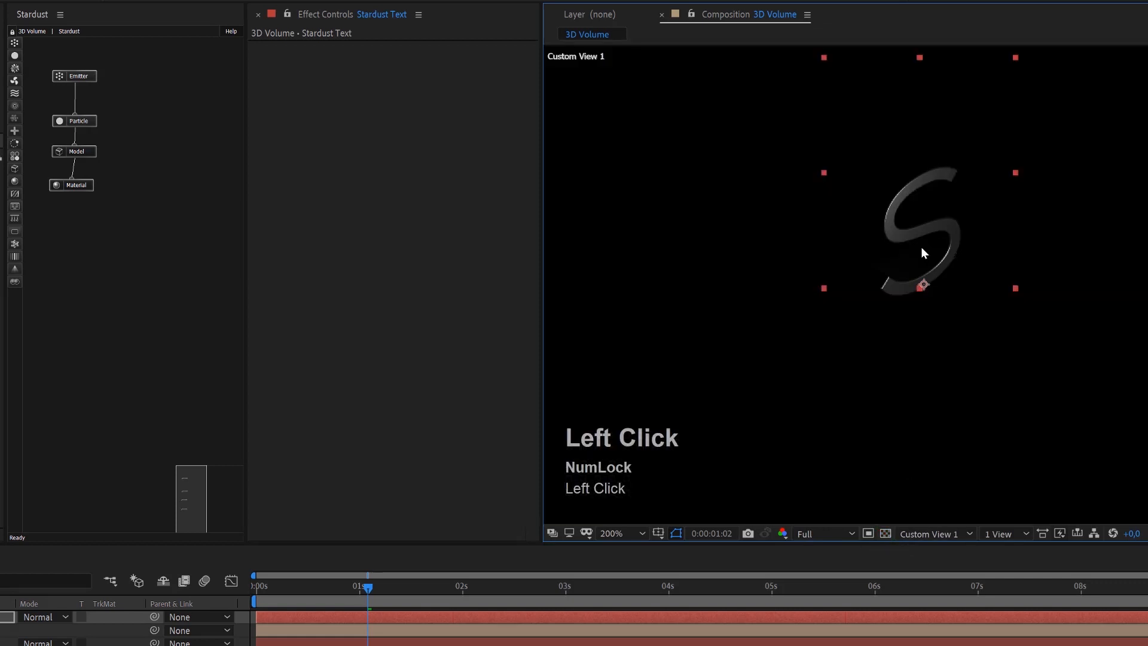
scroll(920, 236, up, 2)
scroll(921, 233, down, 1)
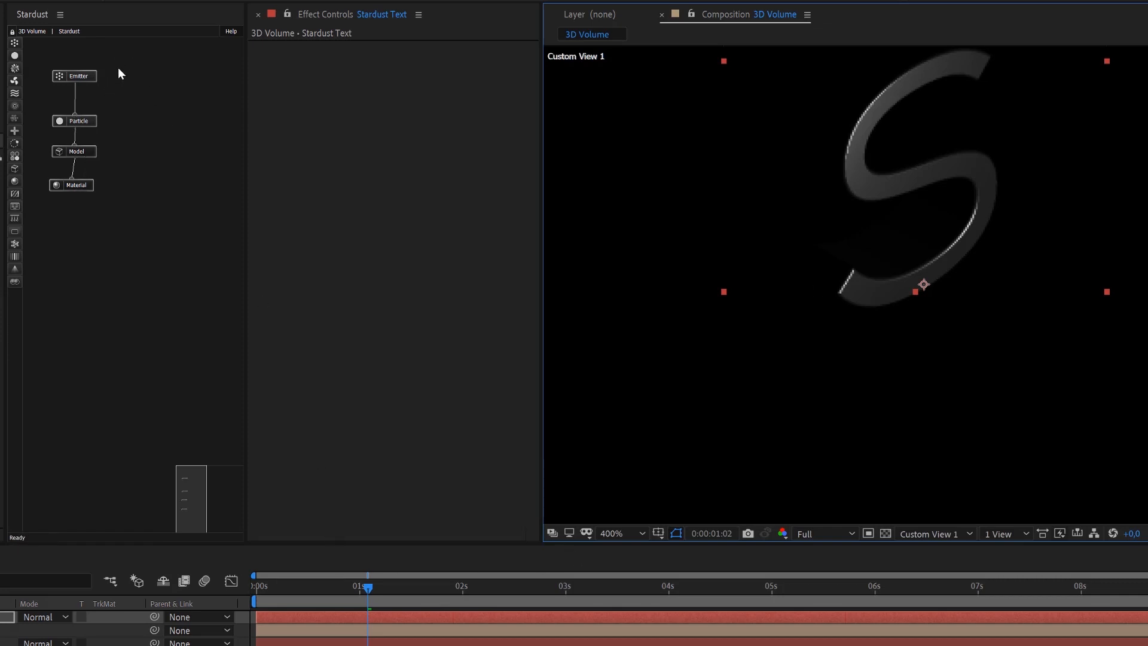
Delete the Emitter and Particle nodes, keeping only the Model and Material nodes in the Stardust graph.
click(81, 122)
key(Delete)
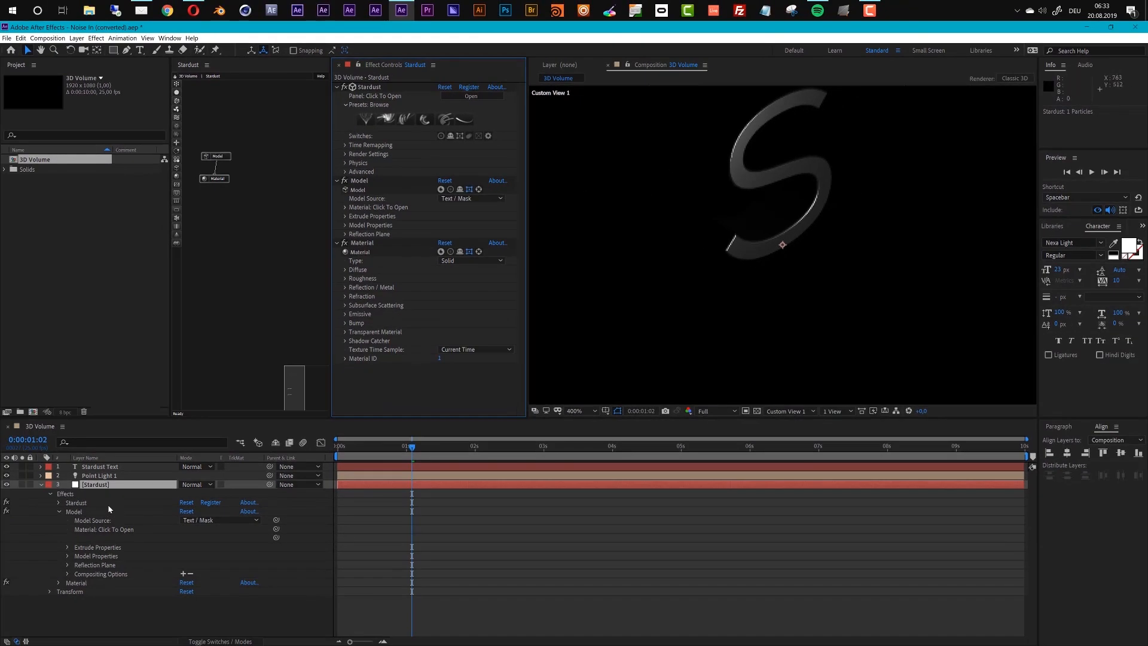
Change the Stardust Text layer's font to Nexa Bold and check the thicker extruded letter.
click(103, 467)
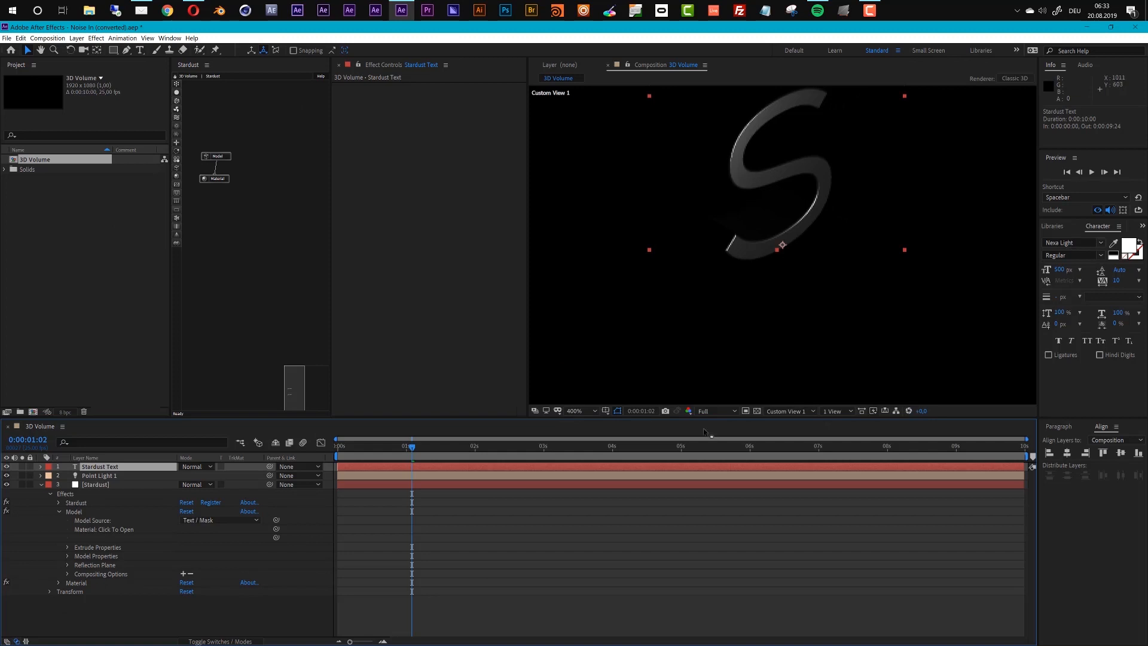
click(729, 471)
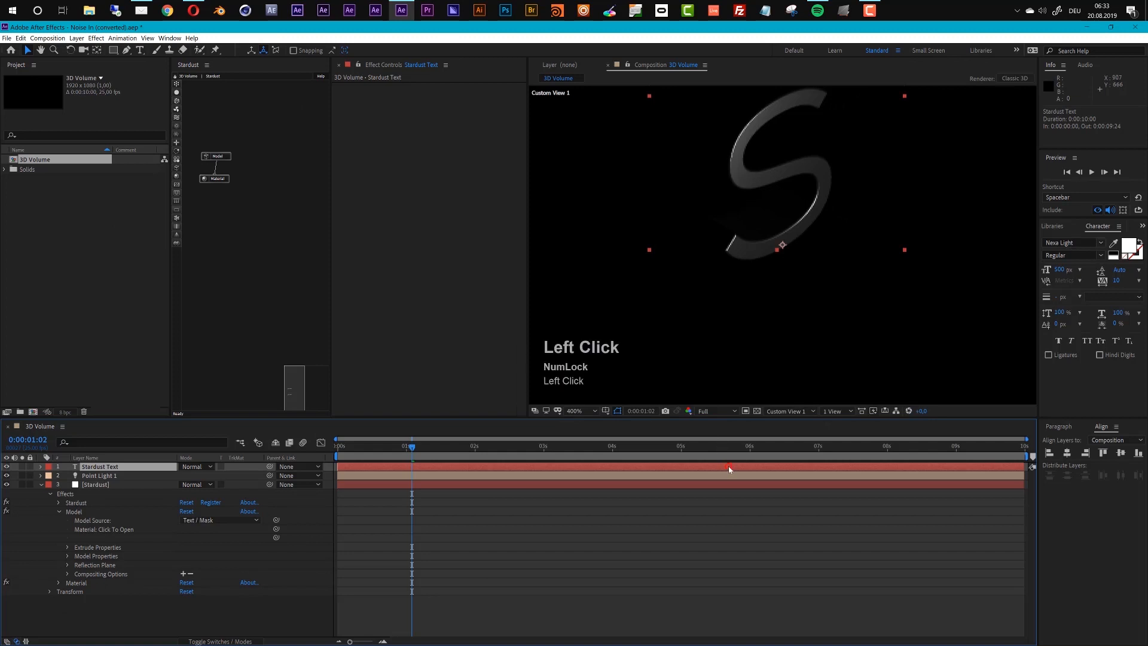
click(1082, 242)
scroll(1019, 279, up, 1)
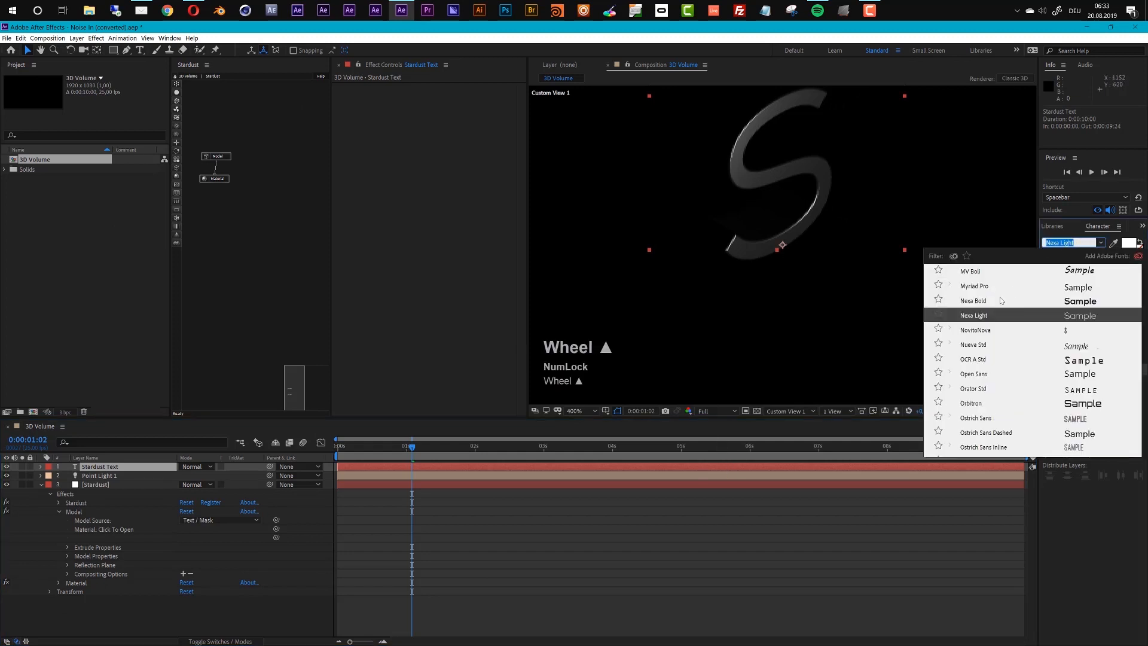
click(985, 302)
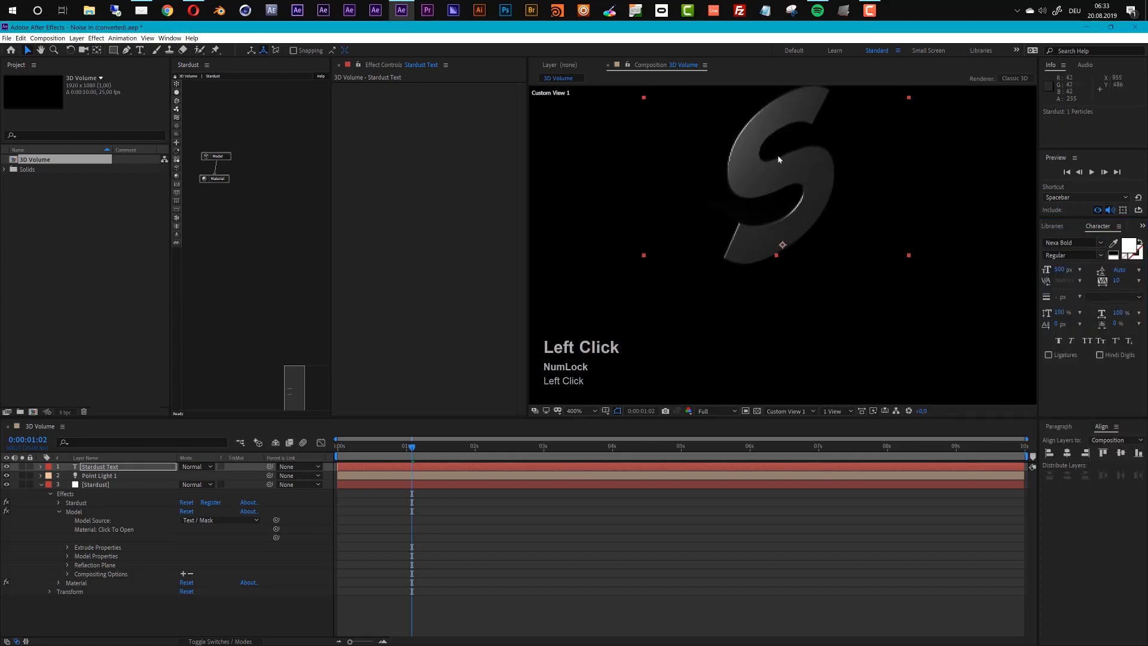
scroll(787, 185, down, 2)
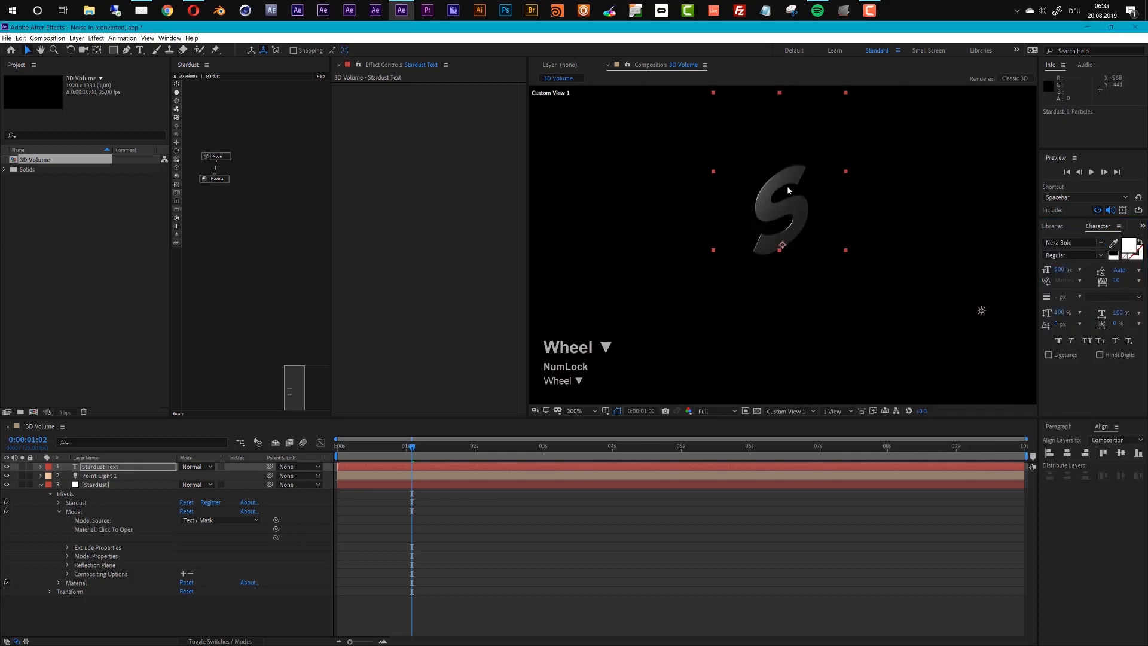
scroll(788, 191, up, 2)
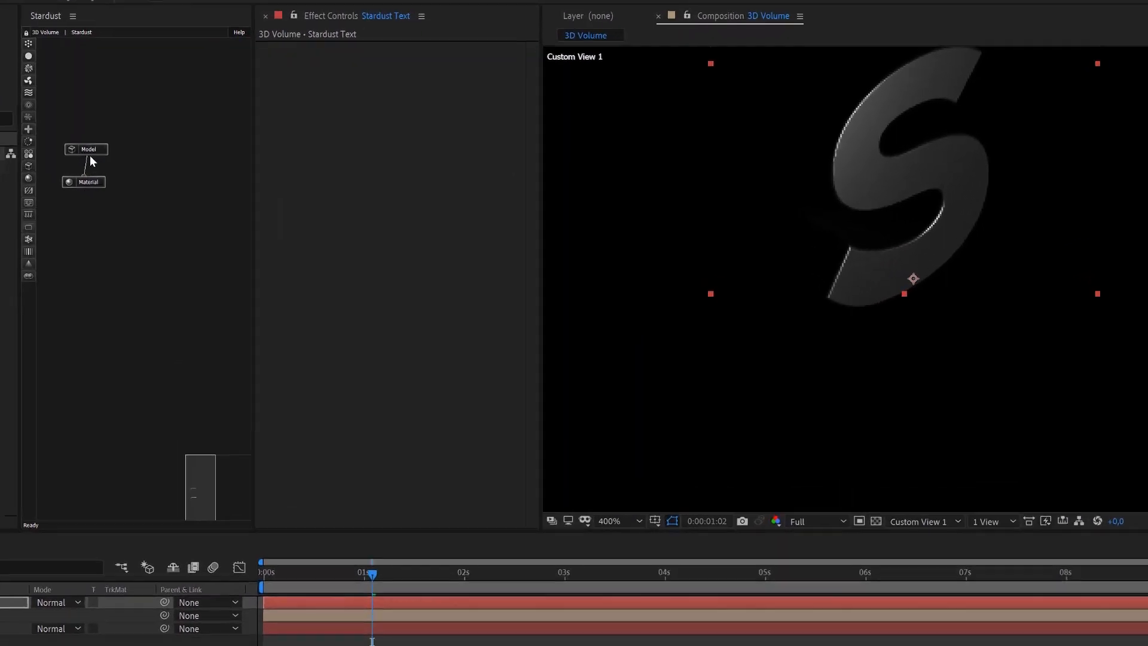
Examine the Model node's Extrude Properties and check the letter's extrusion against the transparency grid.
click(88, 150)
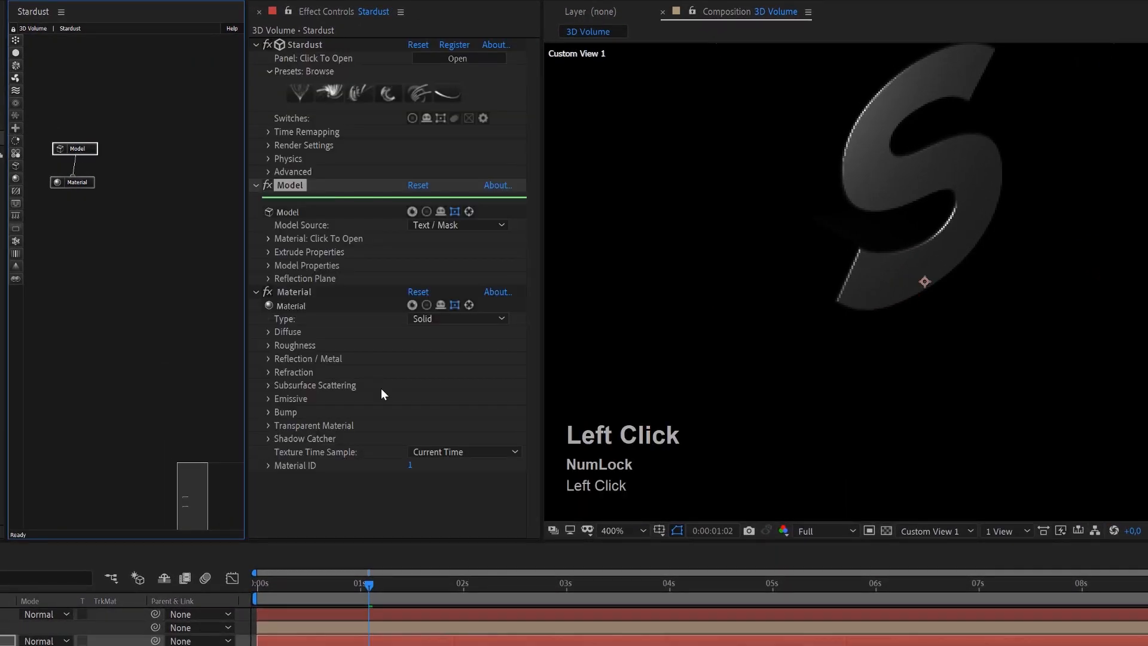
click(268, 255)
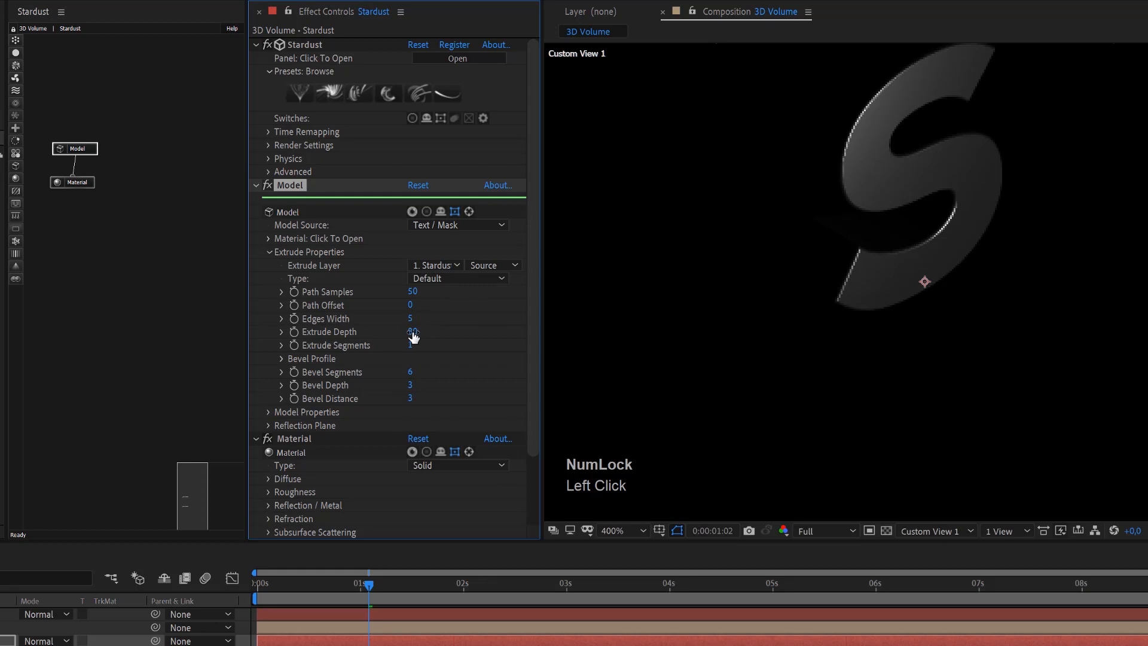
click(886, 529)
click(887, 530)
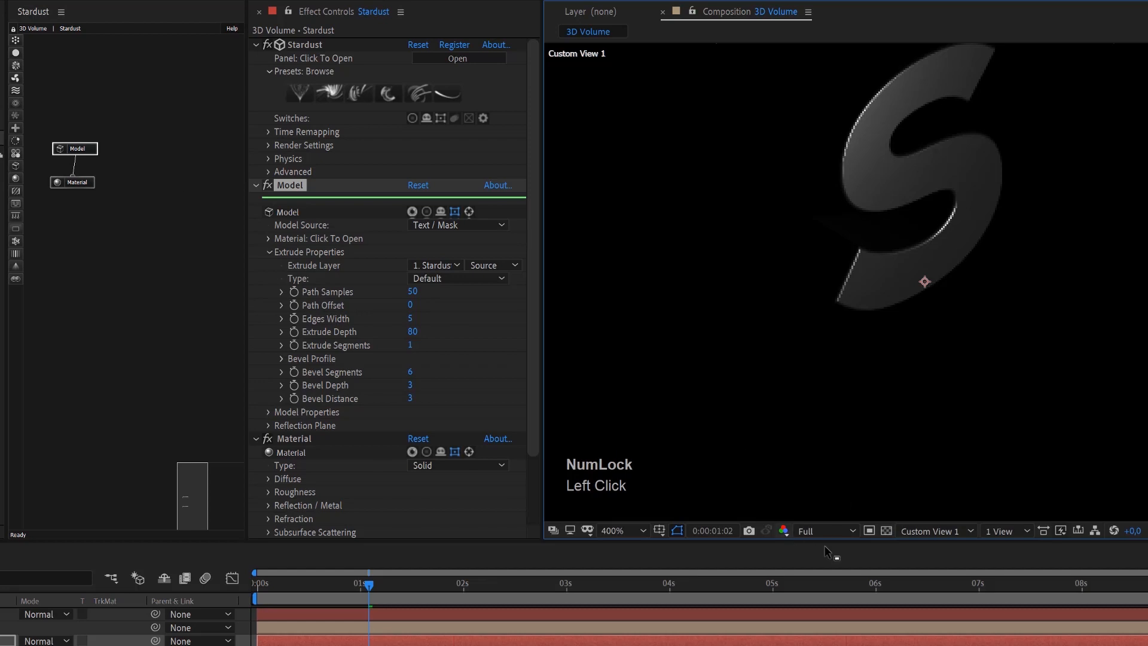
scroll(912, 224, down, 1)
scroll(921, 235, up, 1)
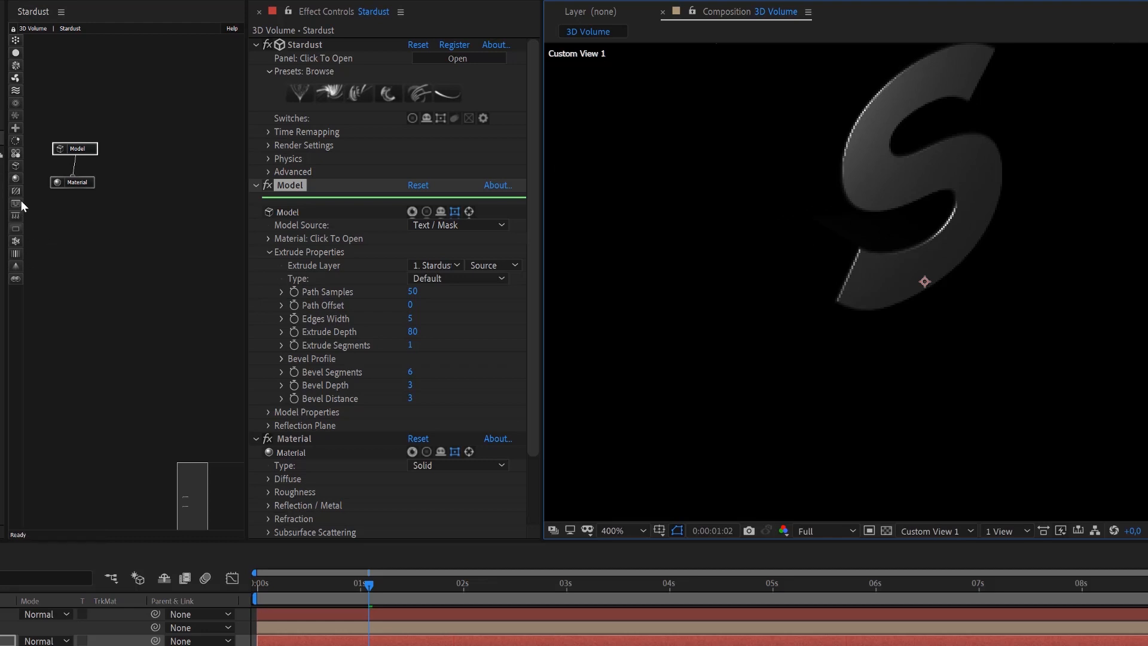
Add a Volume node to the Stardust graph and shift the Material node aside to make room for it.
click(17, 280)
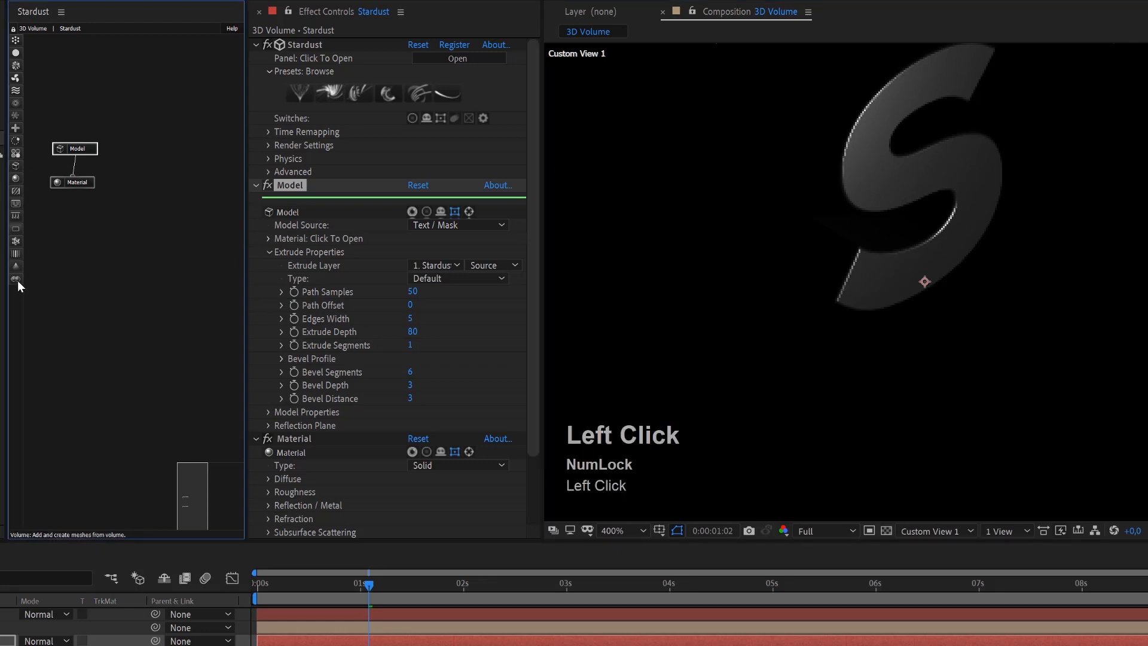
drag(76, 251, 154, 173)
drag(79, 181, 55, 185)
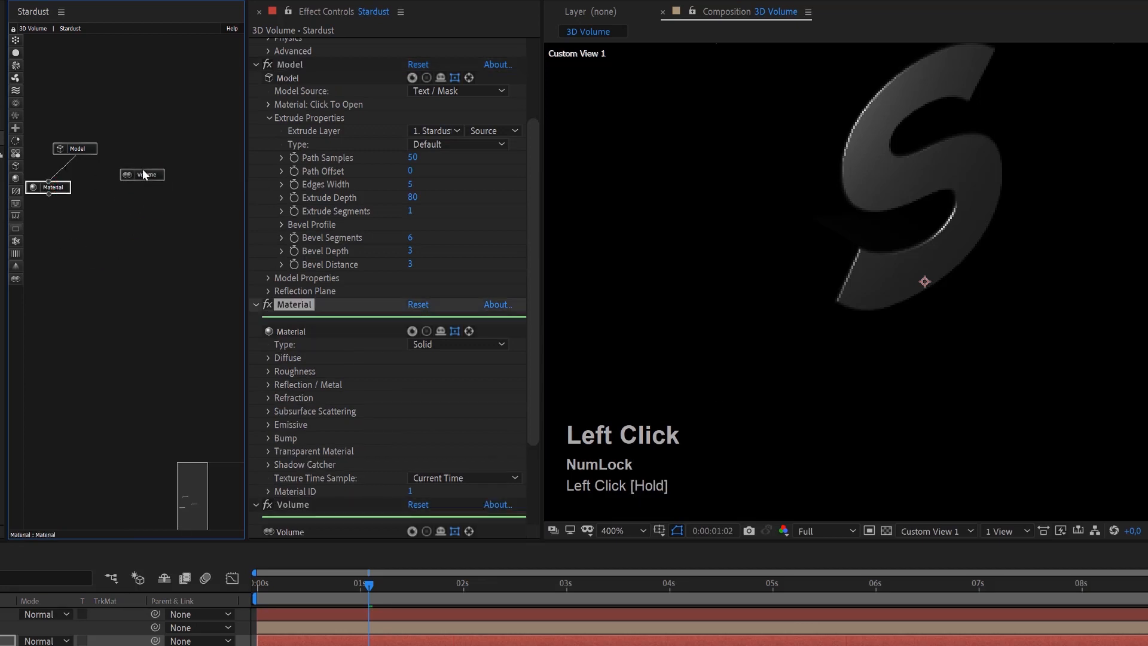
click(148, 176)
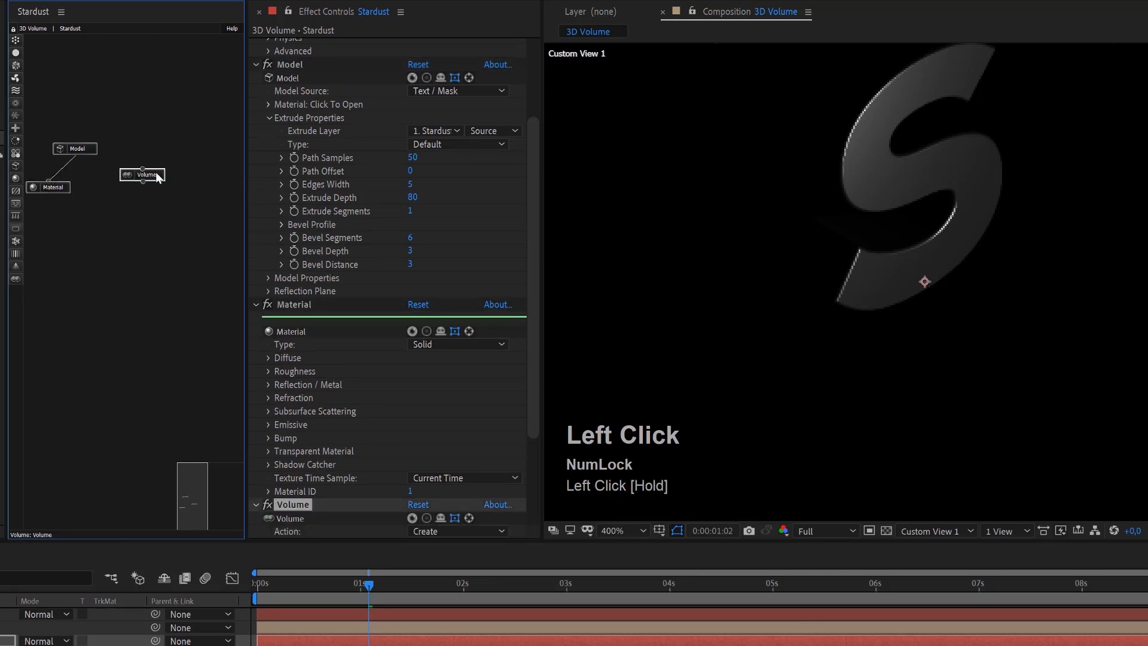
drag(159, 177, 135, 206)
Connect the text Model node to the Volume node and position the Volume node beside the Material node.
click(77, 153)
drag(91, 171, 120, 211)
drag(77, 156, 116, 206)
drag(127, 210, 118, 209)
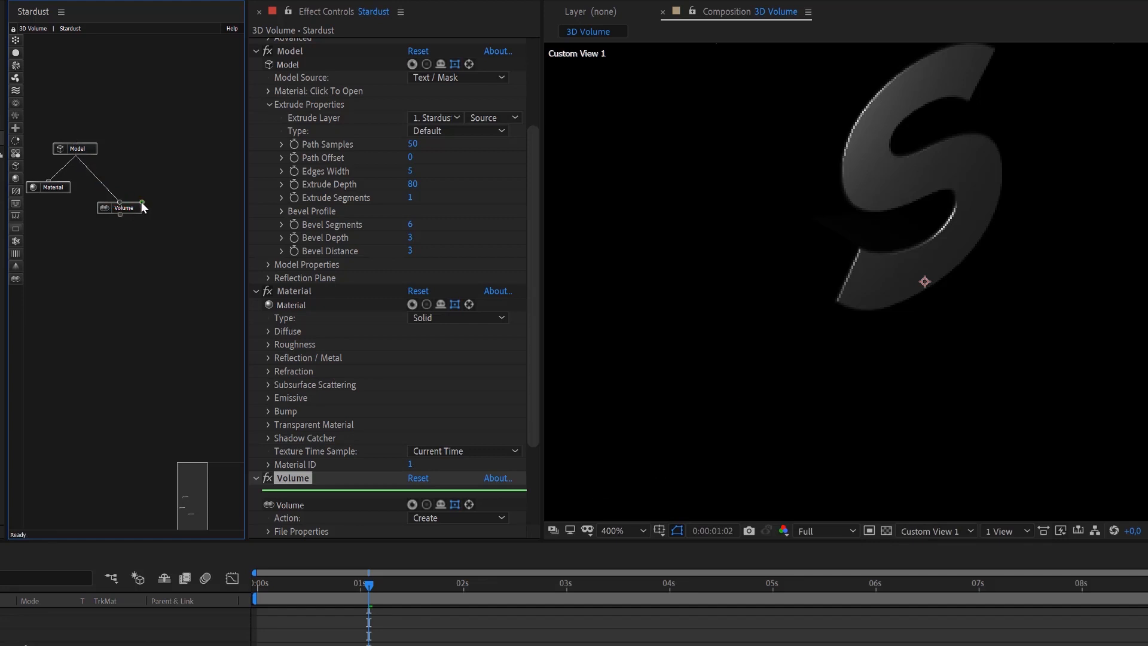
drag(130, 207, 133, 195)
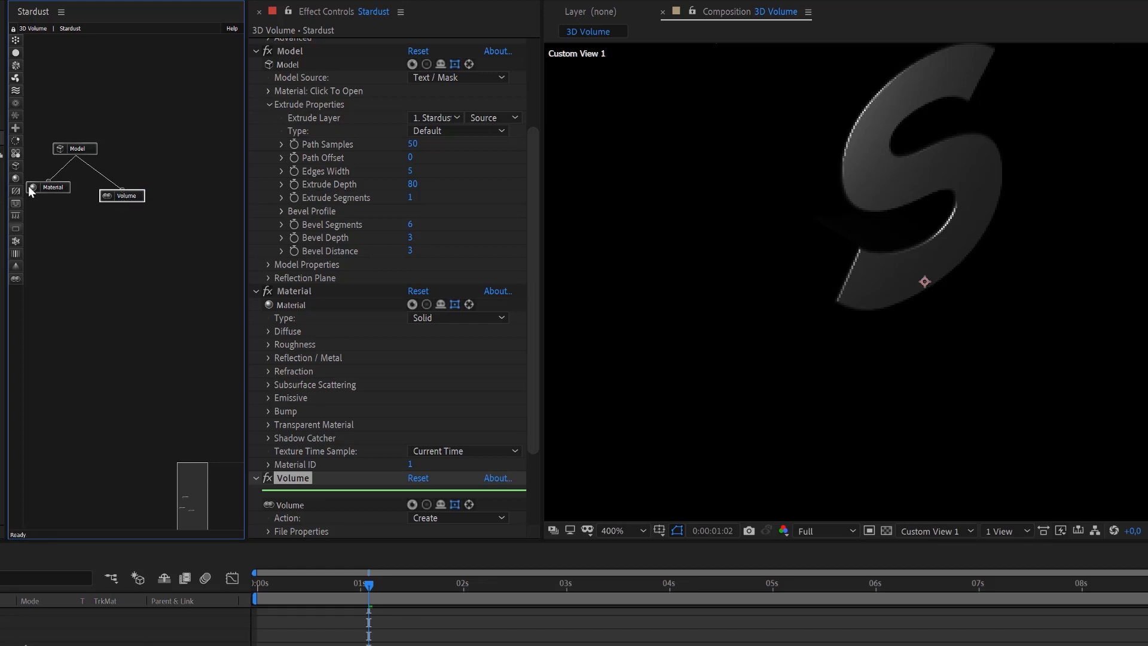
Add a second Model node connected below the Volume node and inspect the resulting mesh up close.
click(16, 166)
click(39, 168)
drag(38, 170, 124, 199)
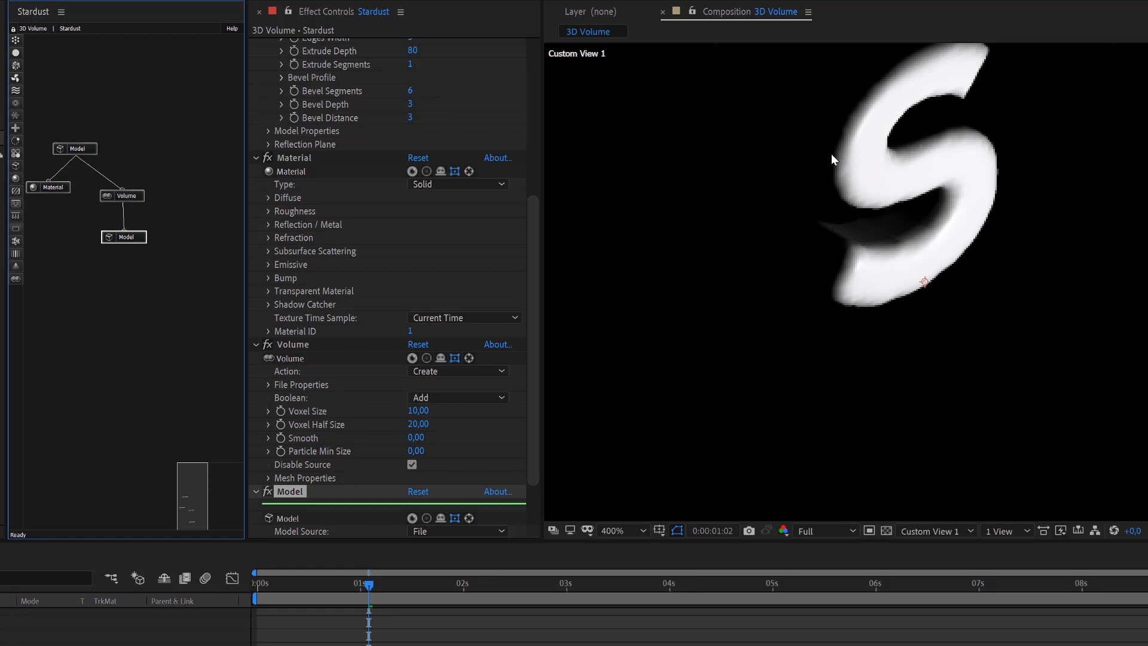
scroll(891, 148, up, 2)
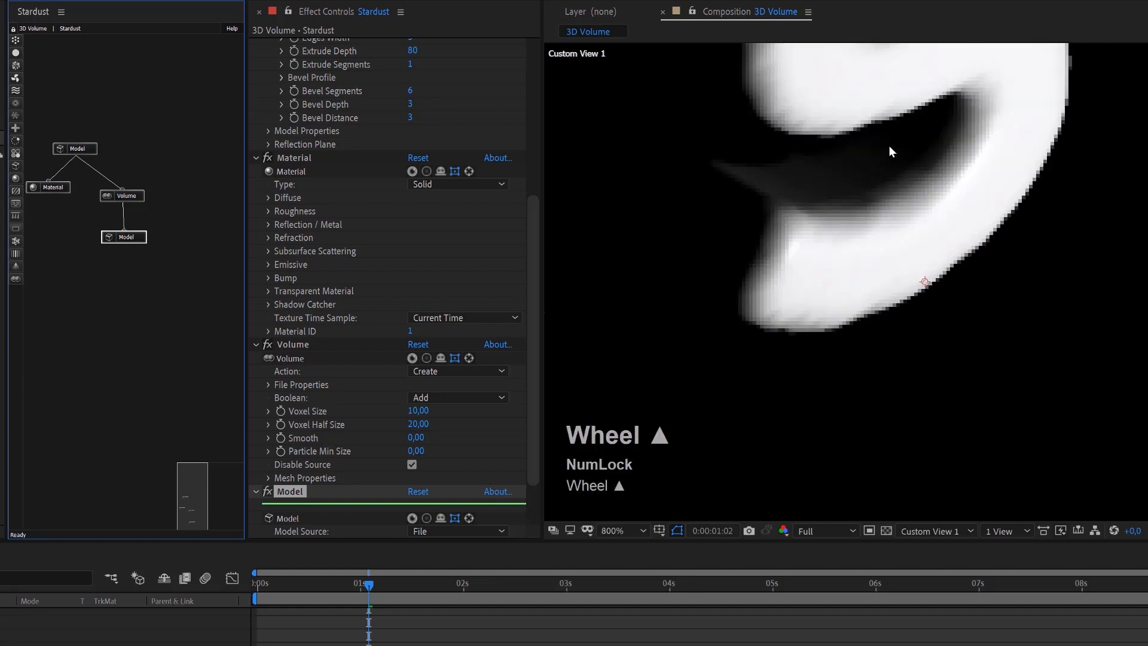
scroll(889, 148, down, 4)
scroll(890, 148, up, 1)
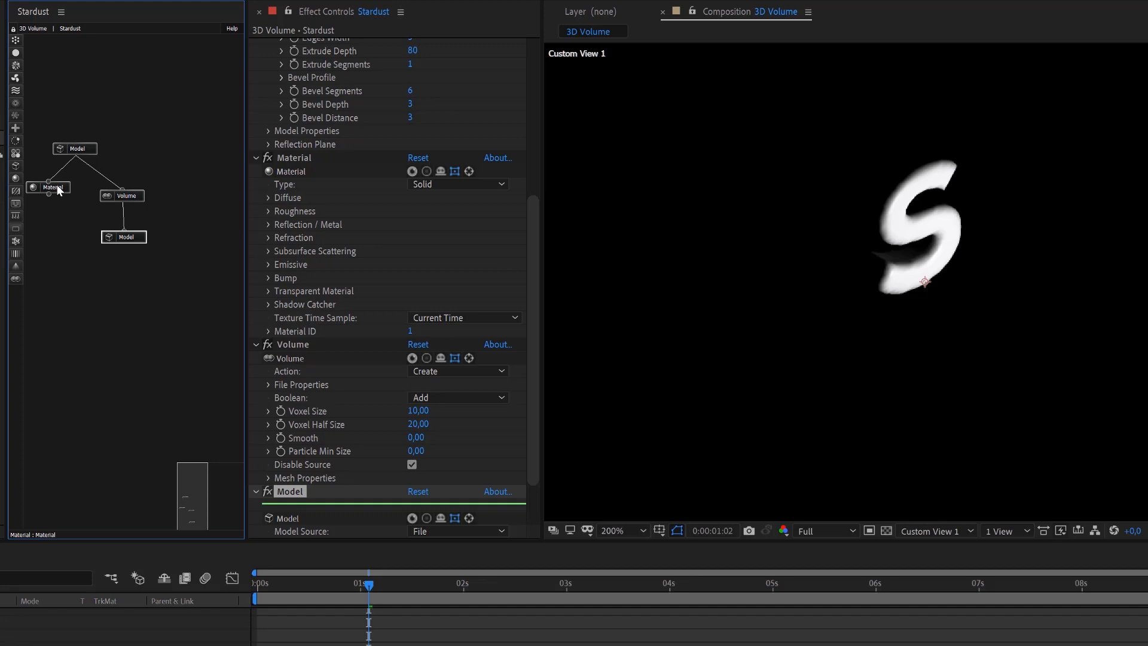
Duplicate the text Model and its Material node together and place the copies below the originals.
mouse_move(60, 189)
mouse_down()
mouse_move(84, 192)
mouse_move(74, 196)
mouse_up()
drag(67, 125, 59, 229)
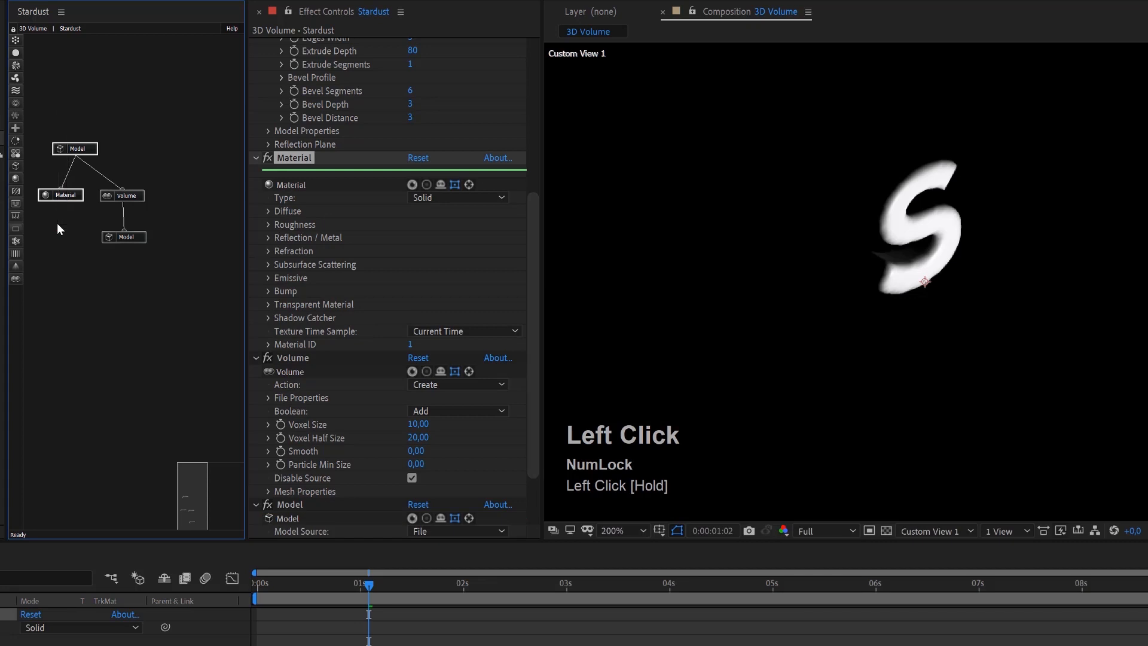
key(ctrl+d)
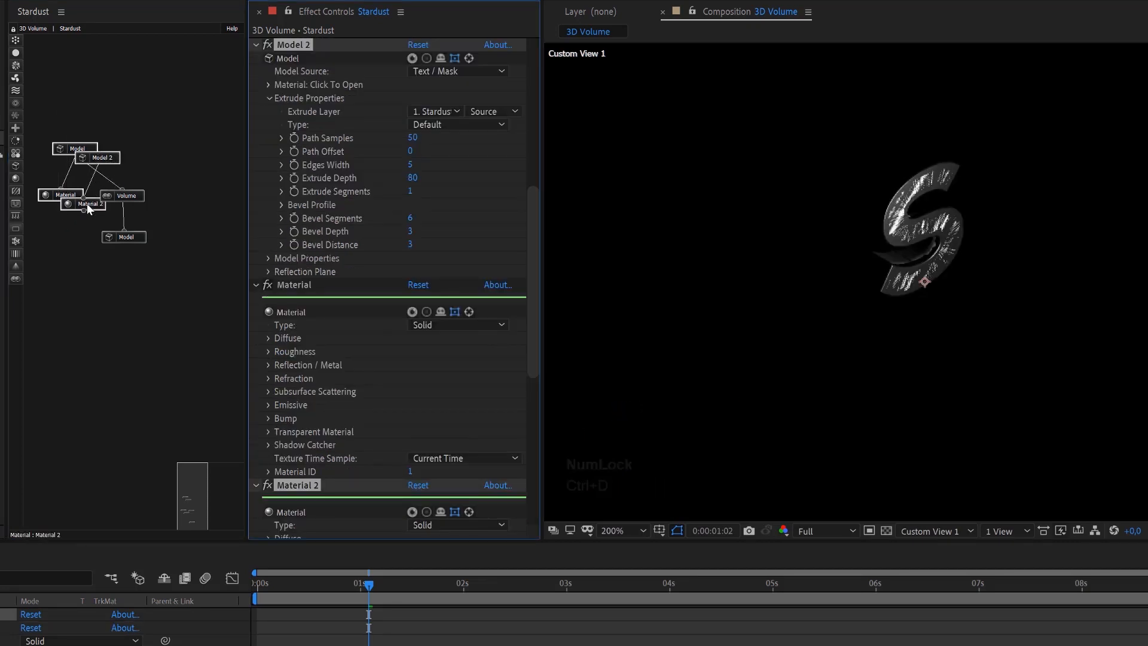
drag(108, 158, 61, 268)
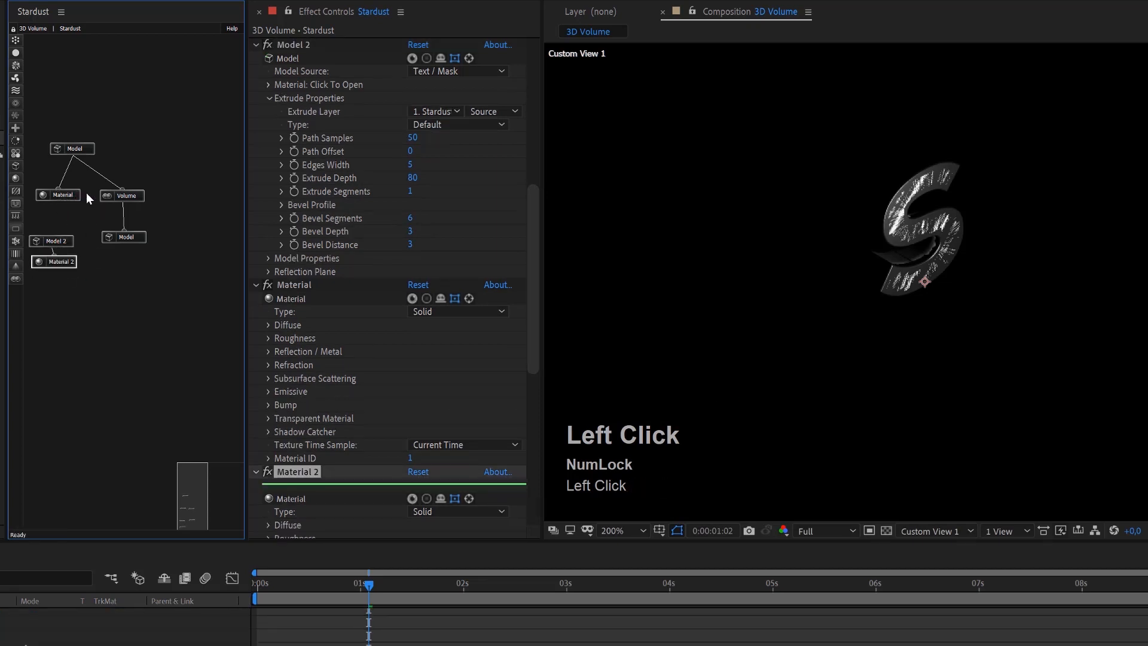
Delete the original text model's Material node and rearrange the text Model and Model 2 nodes in the graph.
click(66, 197)
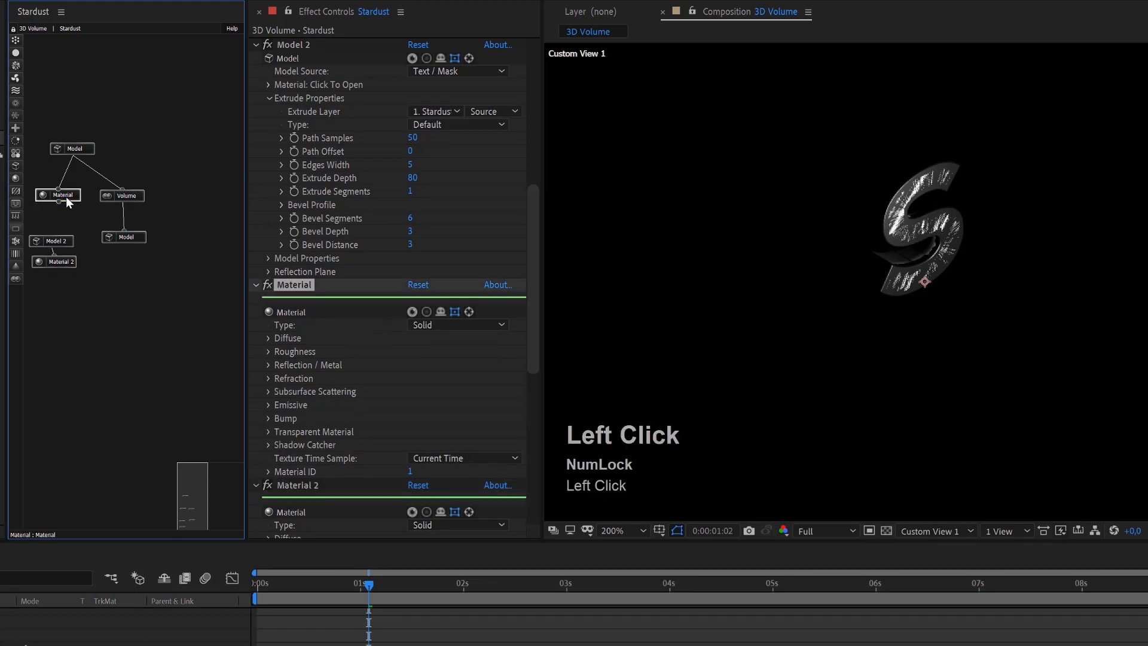
key(Delete)
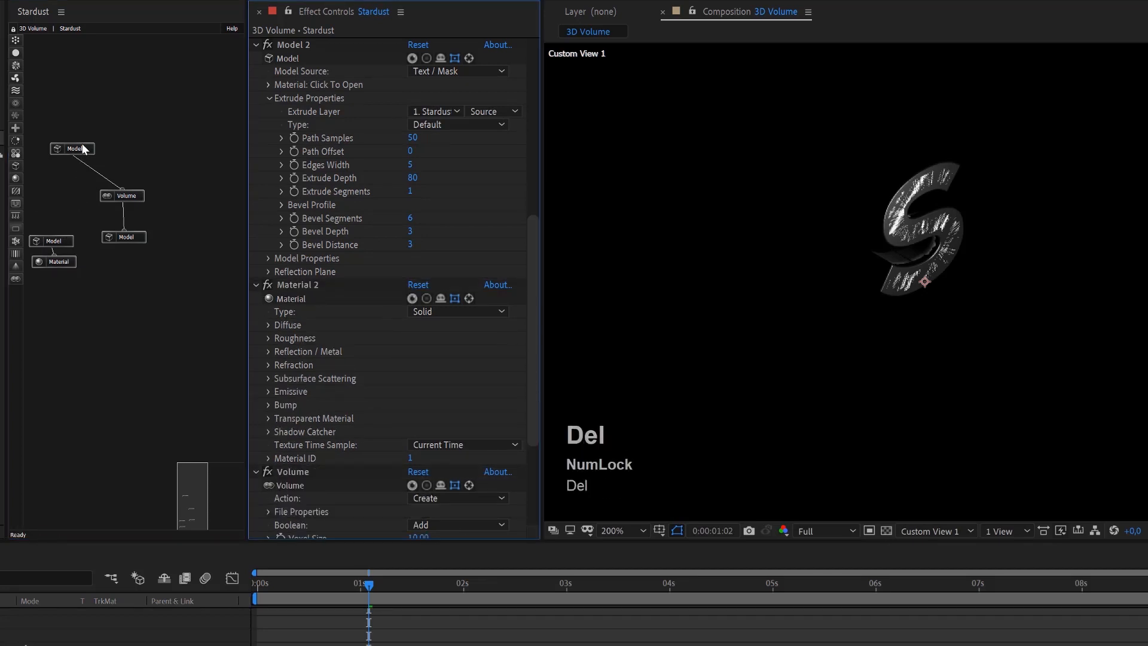
click(83, 149)
mouse_move(48, 243)
mouse_down()
mouse_move(64, 224)
mouse_move(61, 260)
mouse_up()
drag(59, 220, 64, 220)
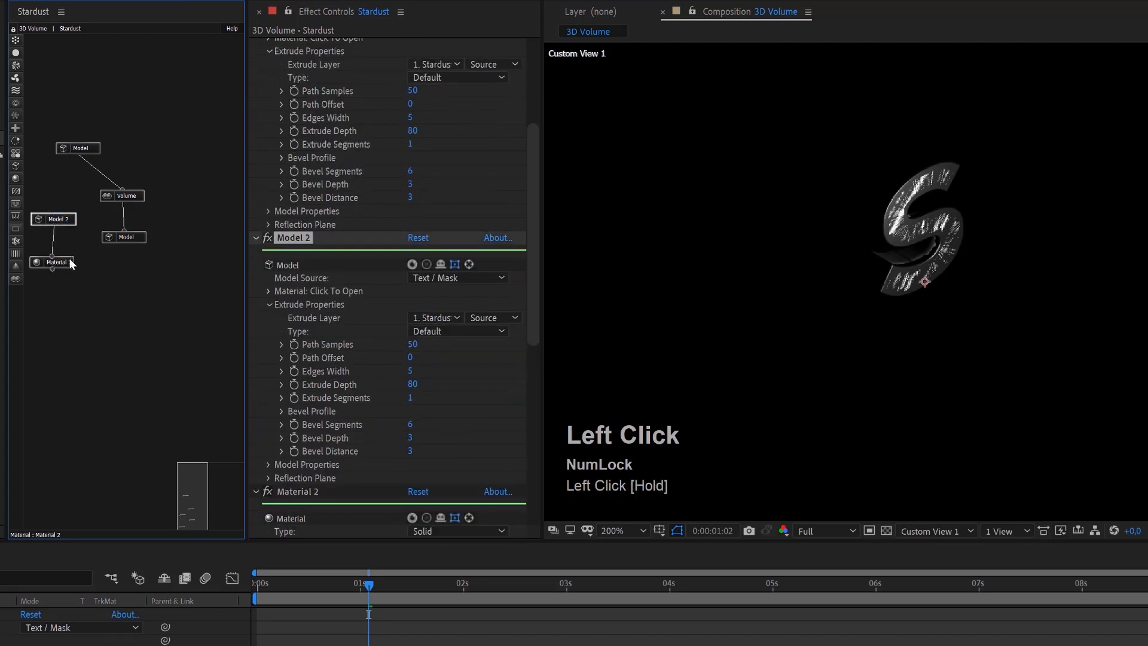
Set the Material 2 node's type to Transparent and inspect the letter's surface and edges.
click(70, 258)
scroll(417, 430, down, 3)
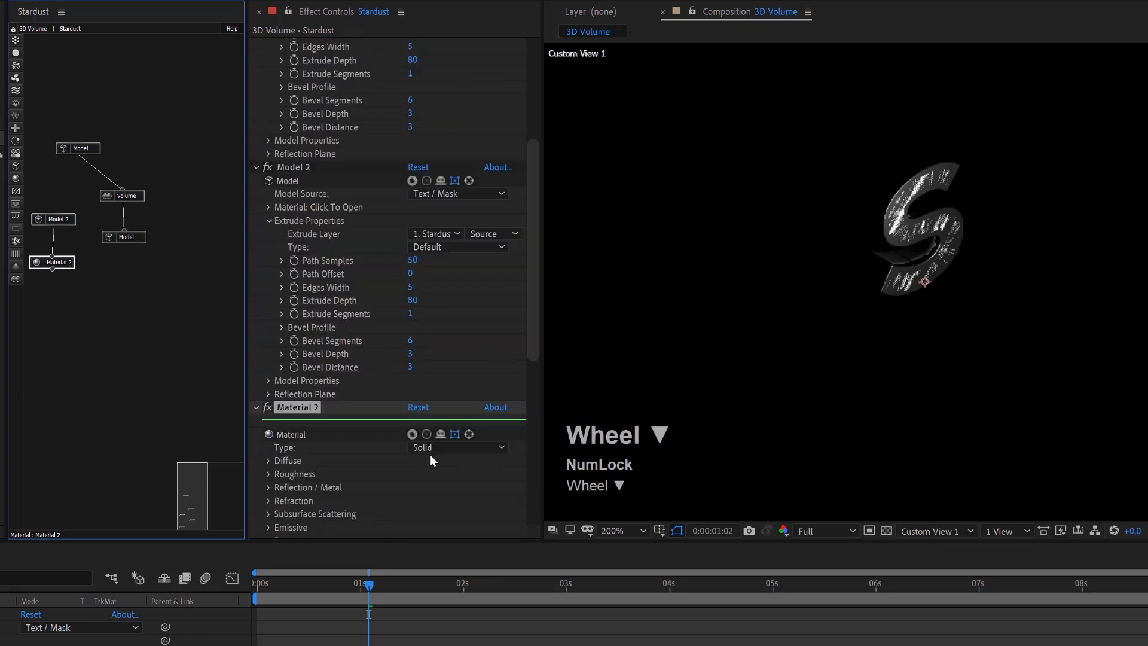
click(444, 451)
click(501, 479)
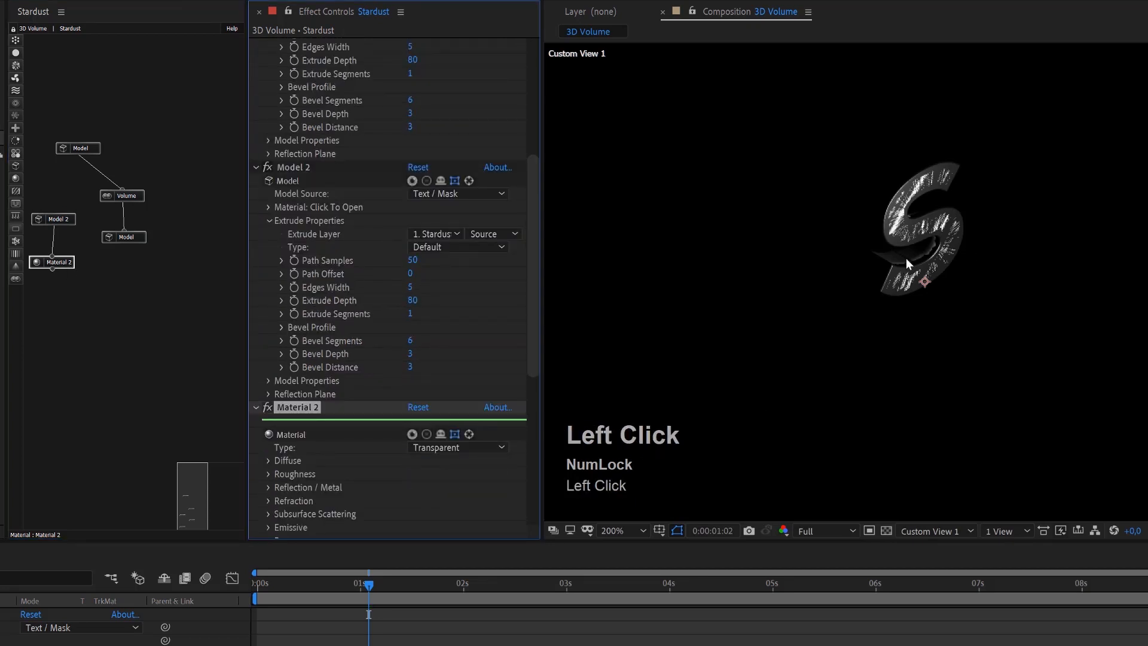
scroll(920, 200, up, 2)
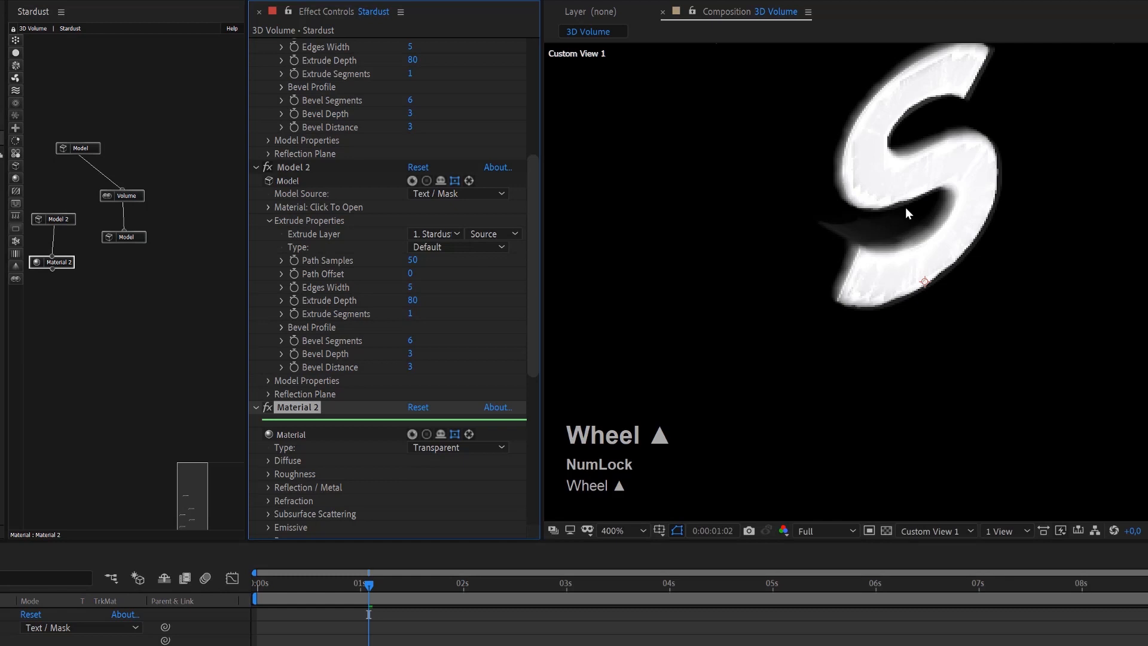
scroll(905, 207, up, 1)
scroll(863, 256, down, 1)
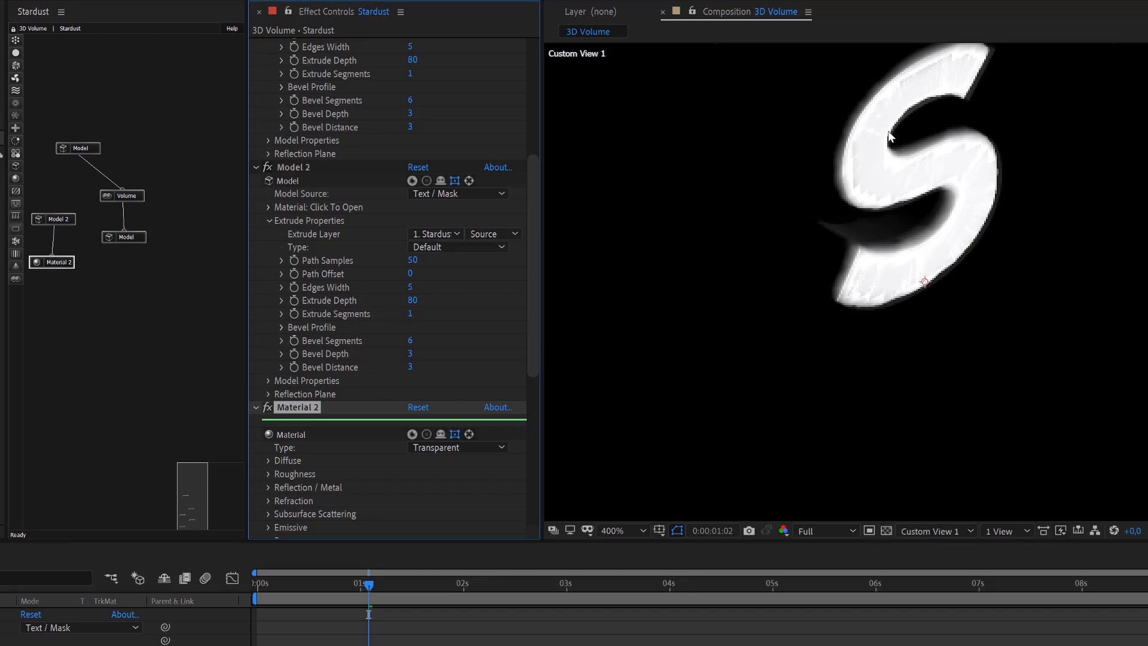
Move the volume's Model node farther below the Volume node and review the Volume node's Action options.
click(140, 236)
drag(140, 235, 139, 296)
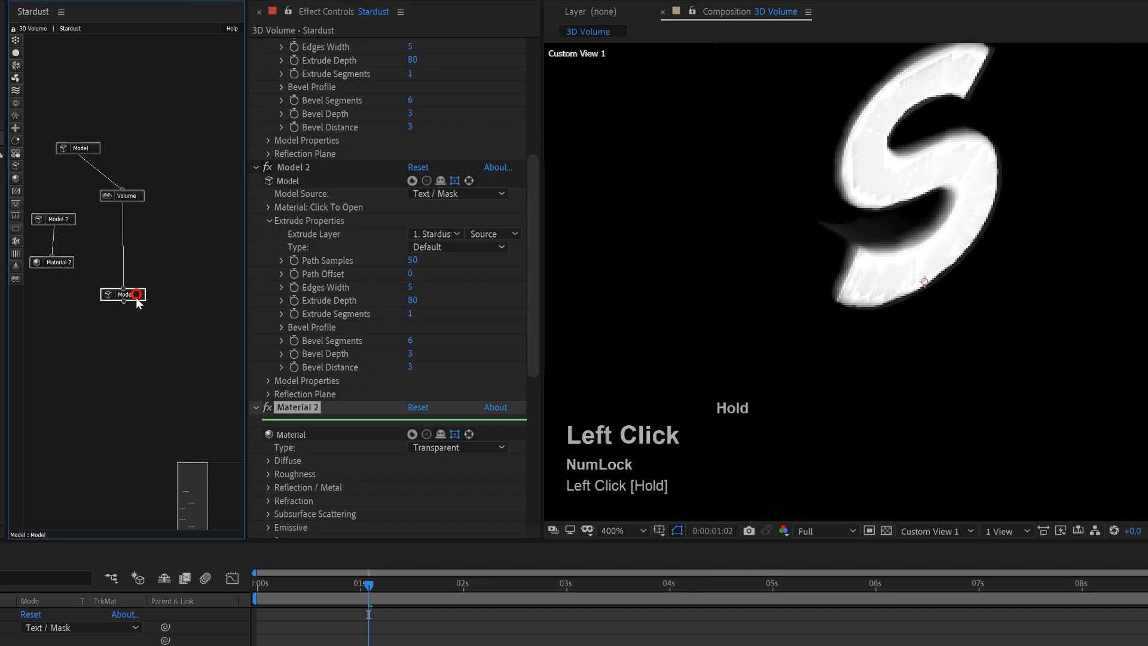
click(128, 199)
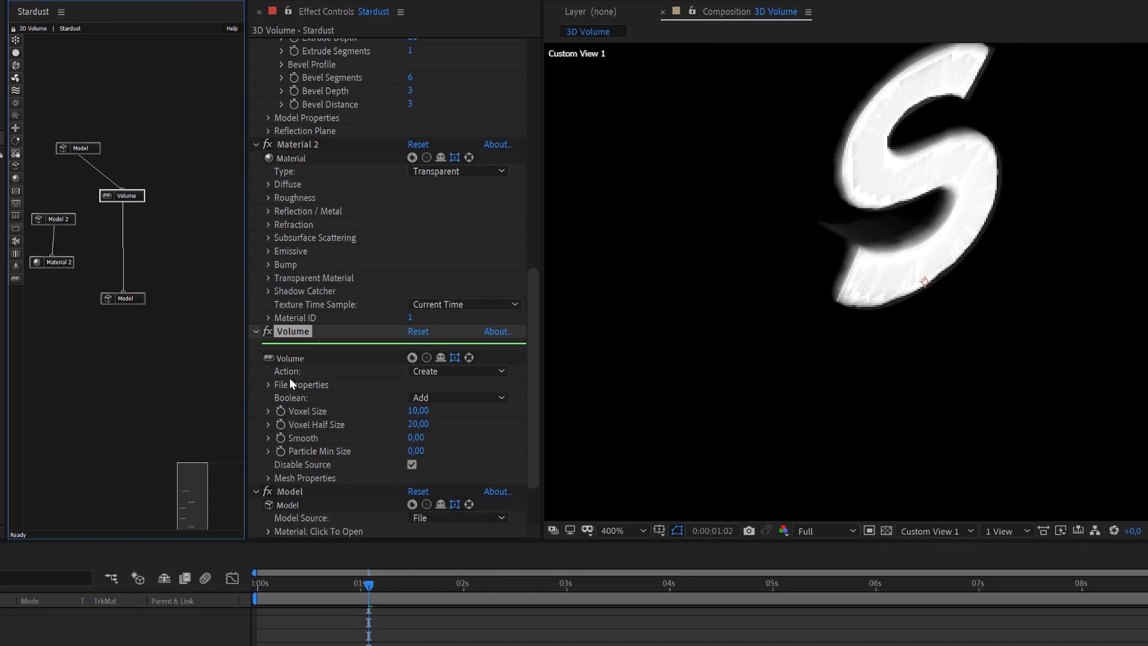
click(464, 369)
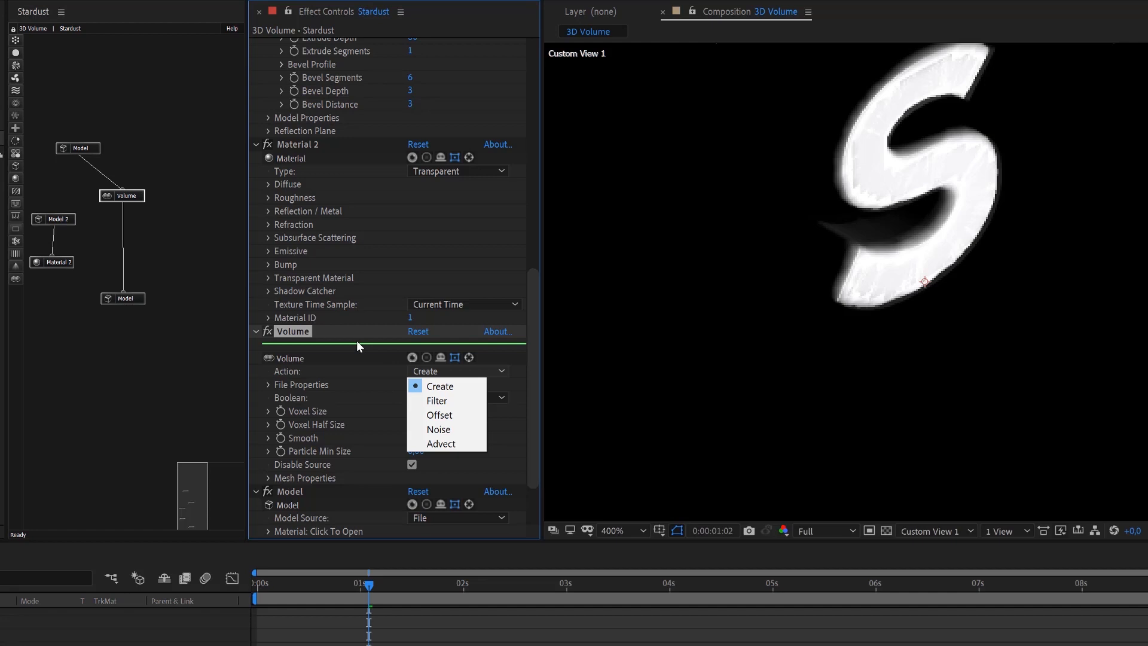
click(305, 339)
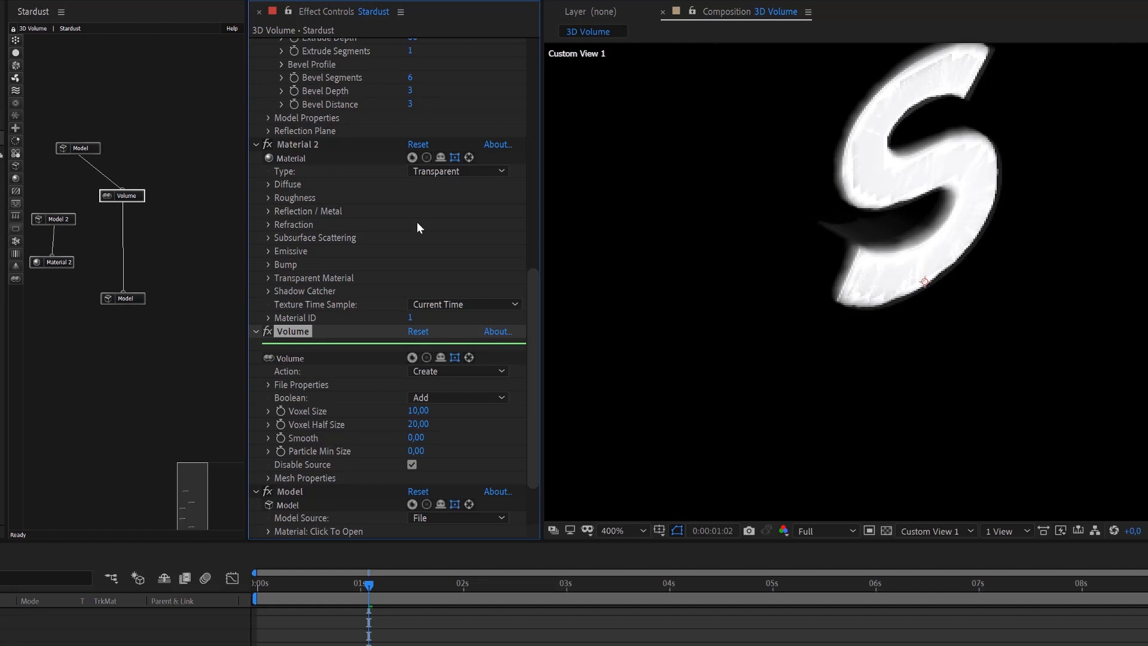
Connect a new Material node below the volume's Model node and set its Color From Particle to 1.
drag(15, 178, 131, 304)
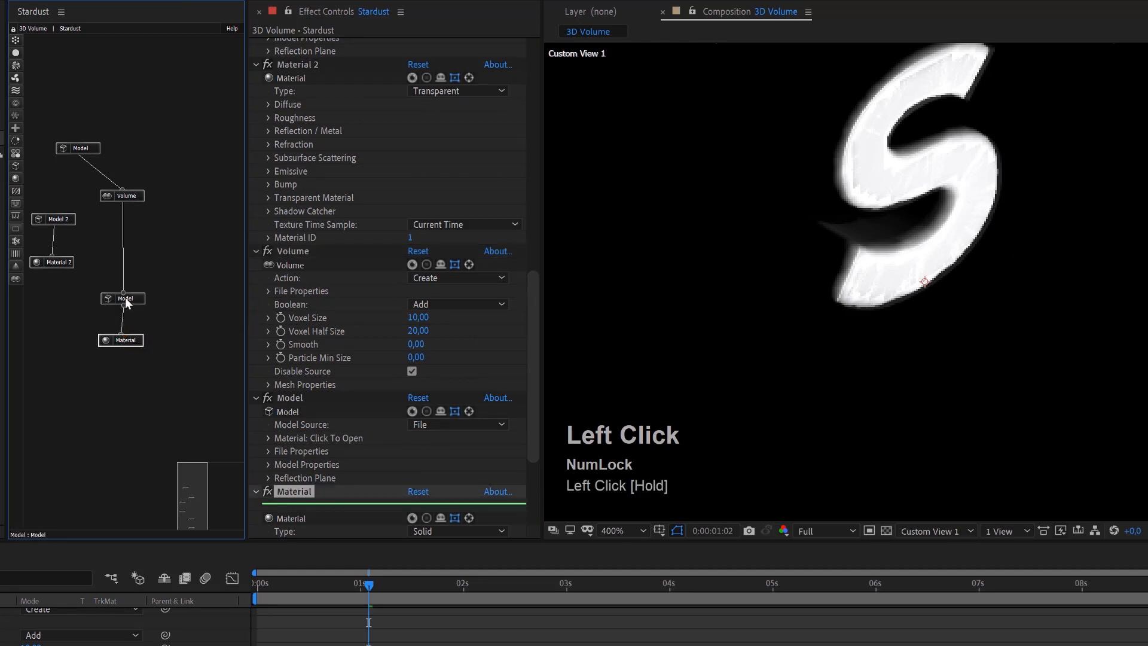
scroll(499, 414, down, 4)
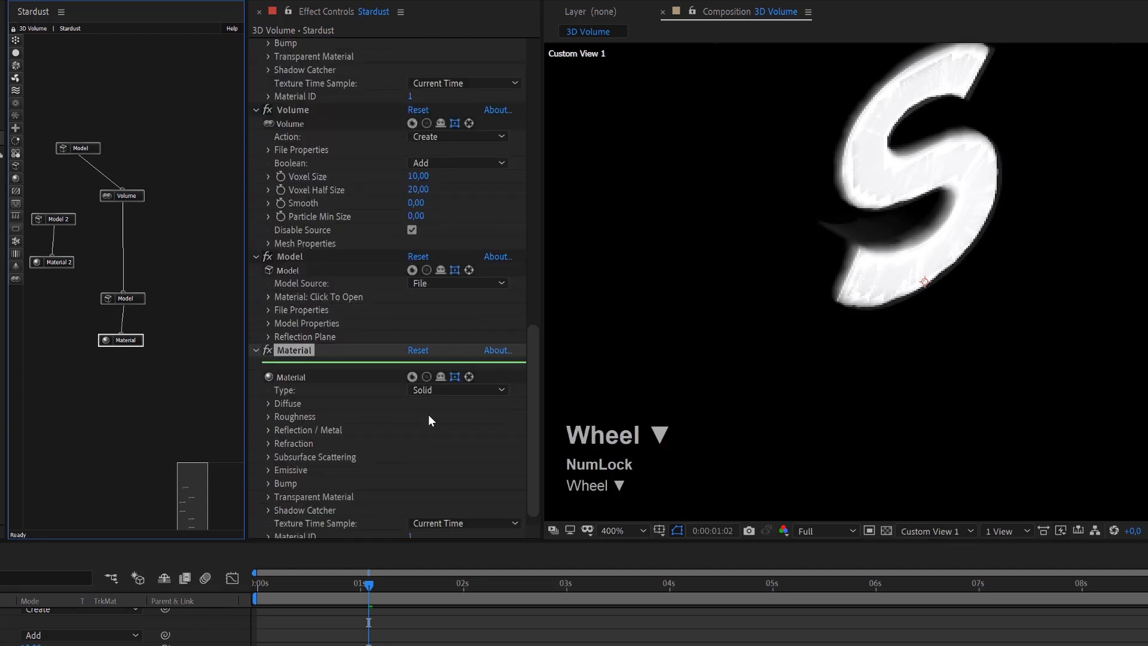
click(268, 403)
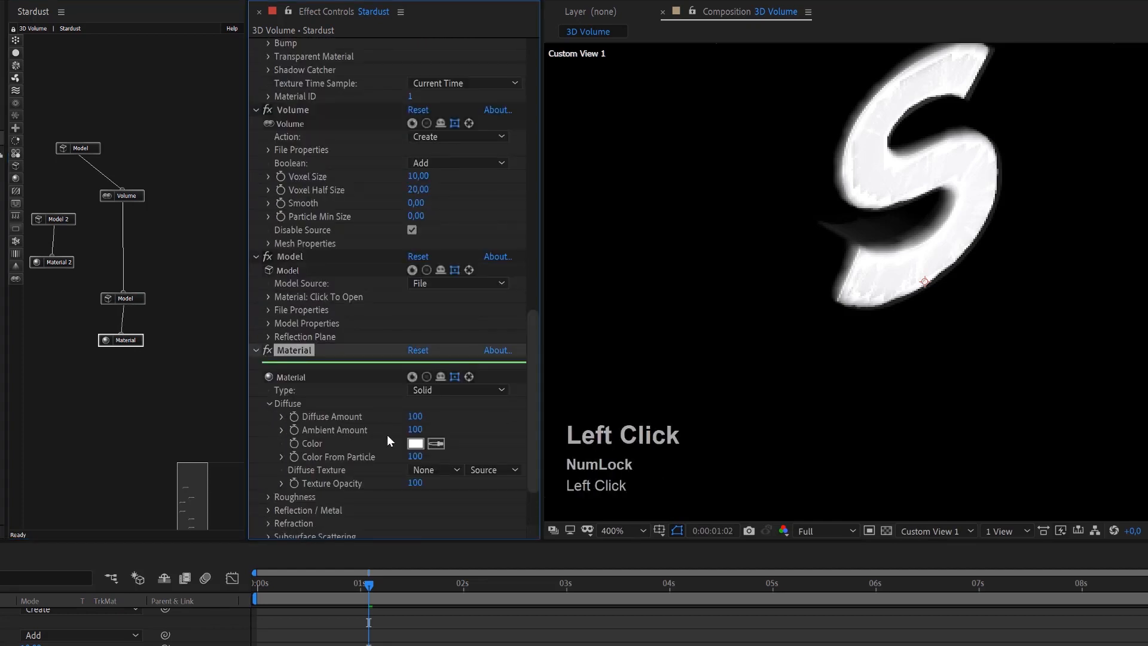
drag(419, 456, 391, 452)
Set the volume Material's diffuse color to orange-red.
click(434, 445)
click(416, 444)
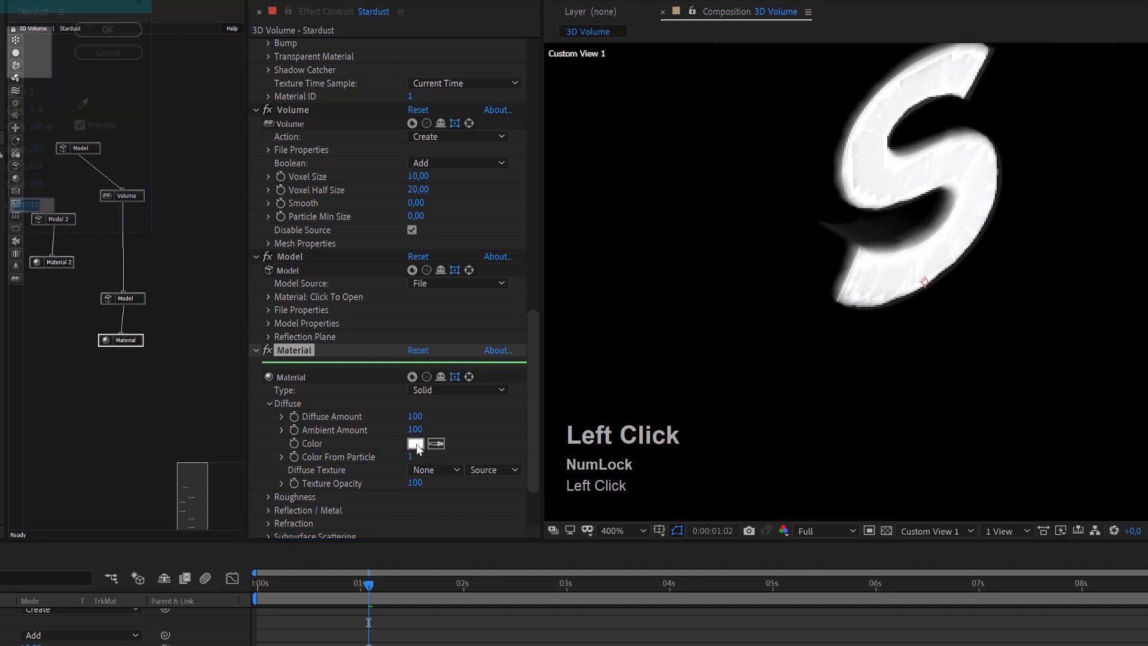
drag(0, 62, 0, 56)
drag(0, 224, 0, 218)
click(0, 50)
click(114, 27)
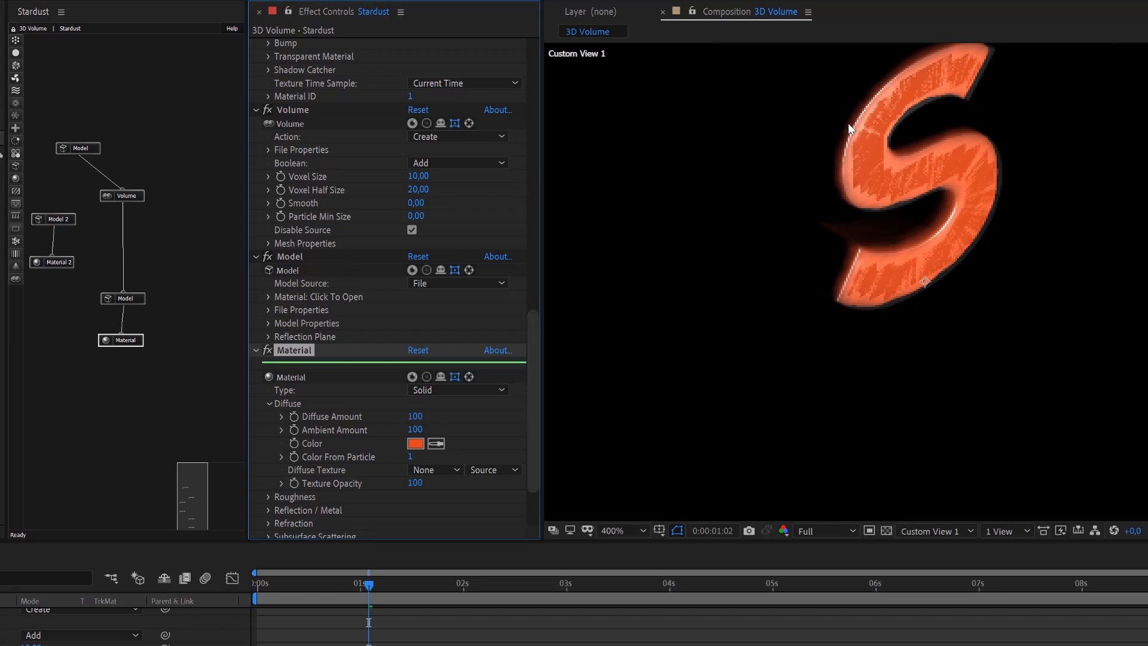
Rename the Volume node as Volume Creator.
click(131, 194)
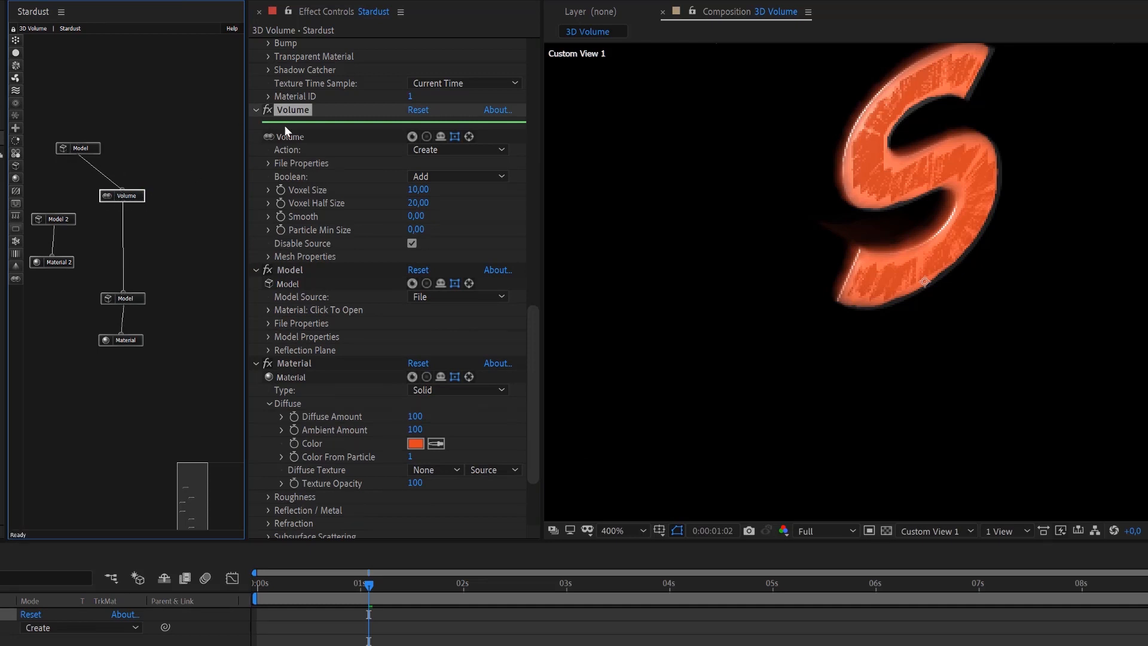
click(294, 113)
key(Return)
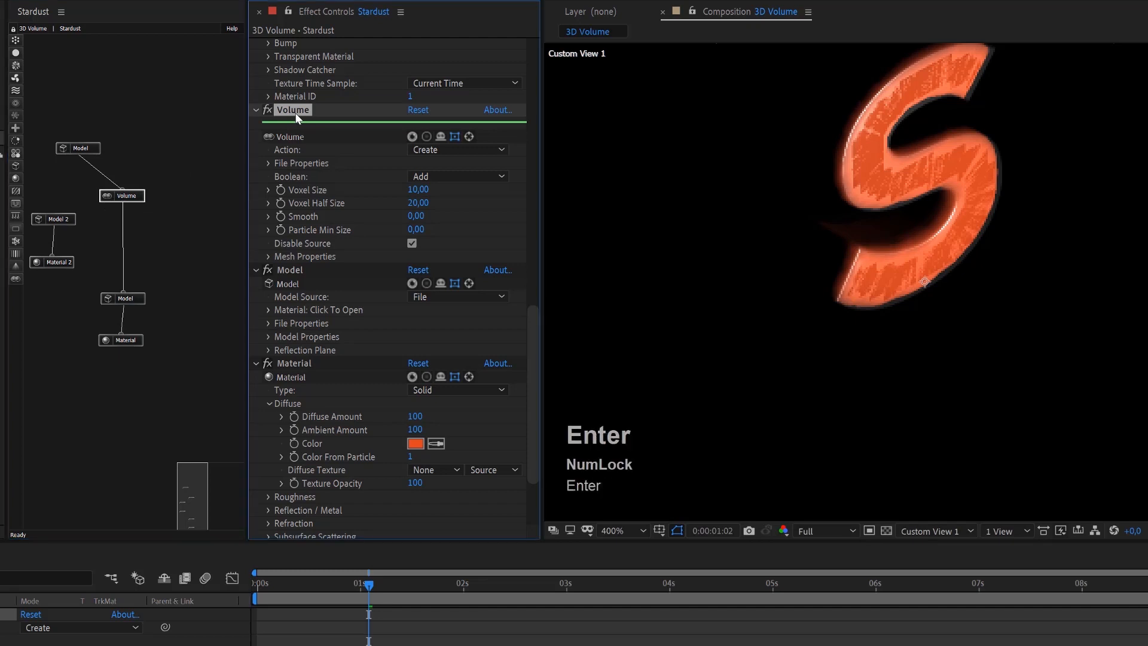
text(Creat)
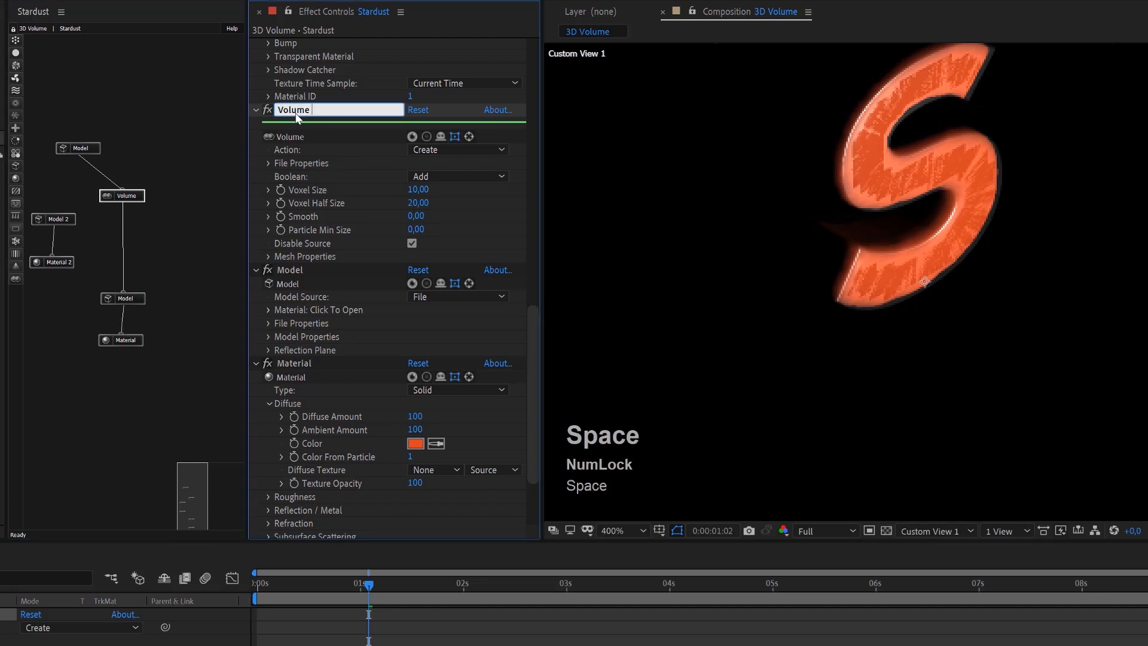
text(or)
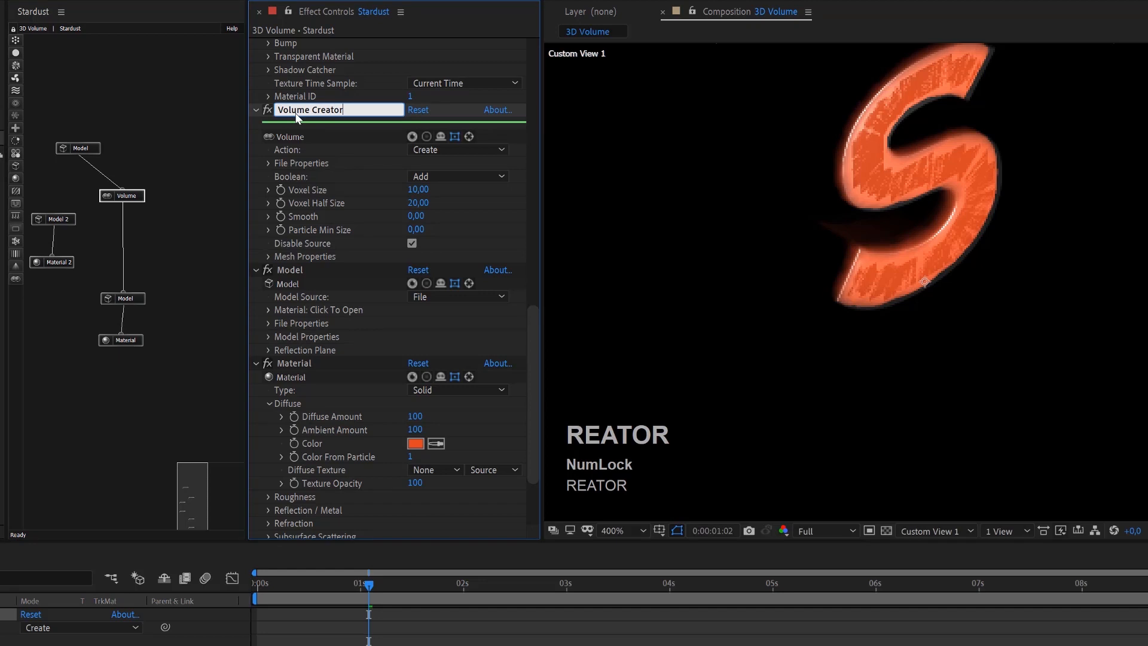
key(Return)
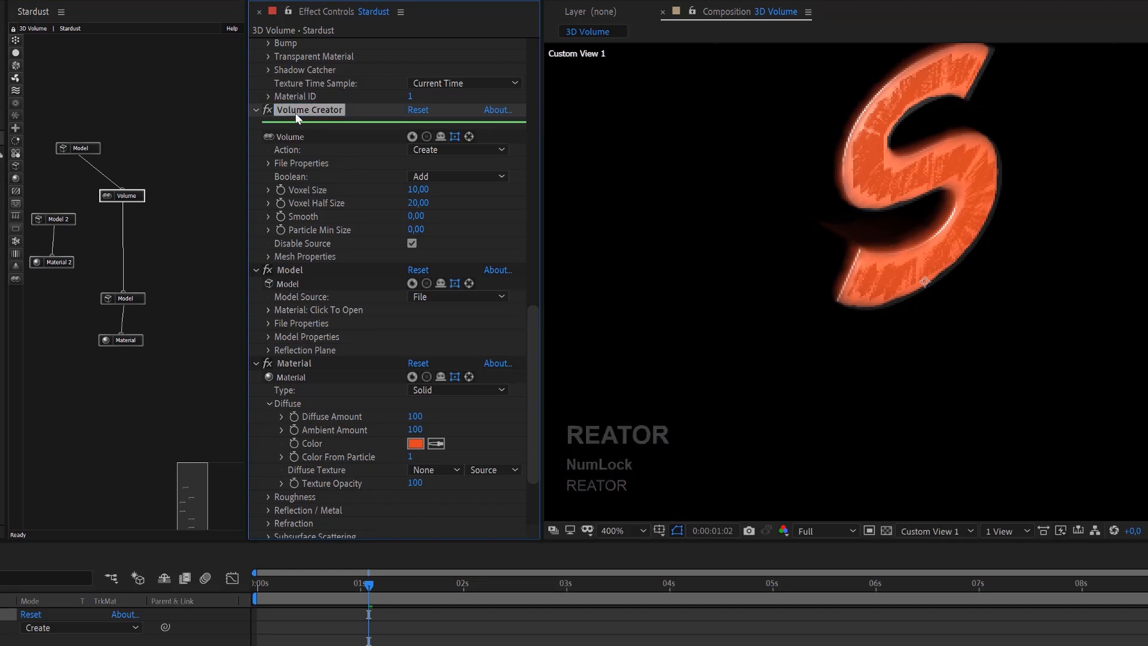
Insert a second Volume node between Volume Creator and its Model node, and set its Action to Offset.
click(13, 279)
click(56, 283)
drag(72, 285, 132, 233)
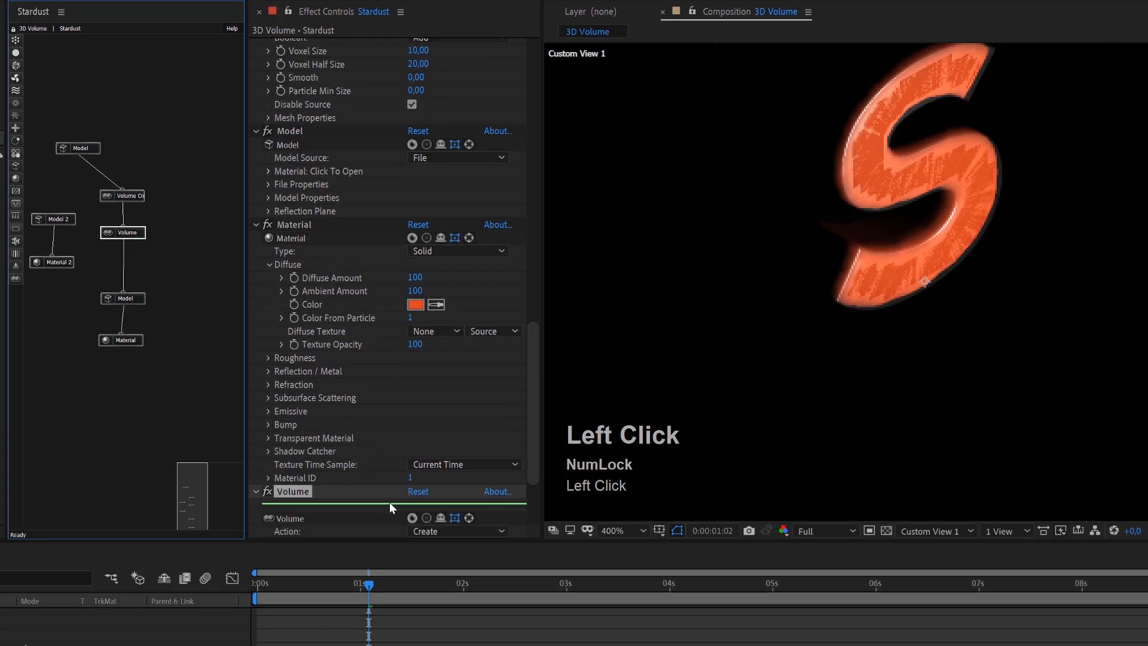
scroll(363, 484, down, 3)
click(439, 413)
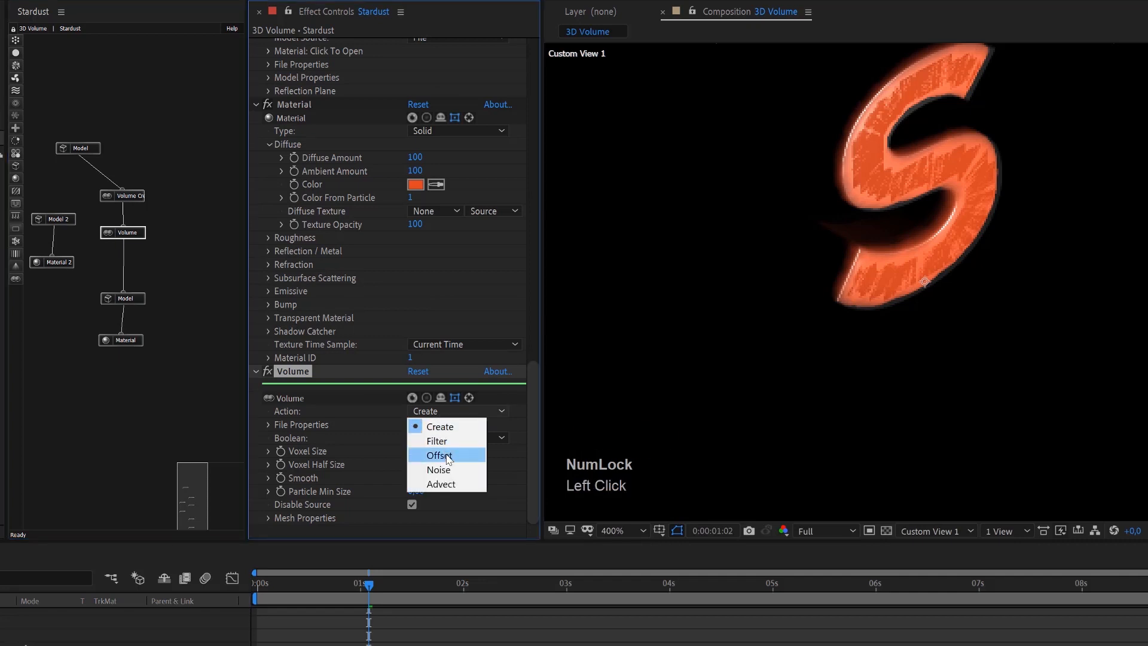
click(447, 456)
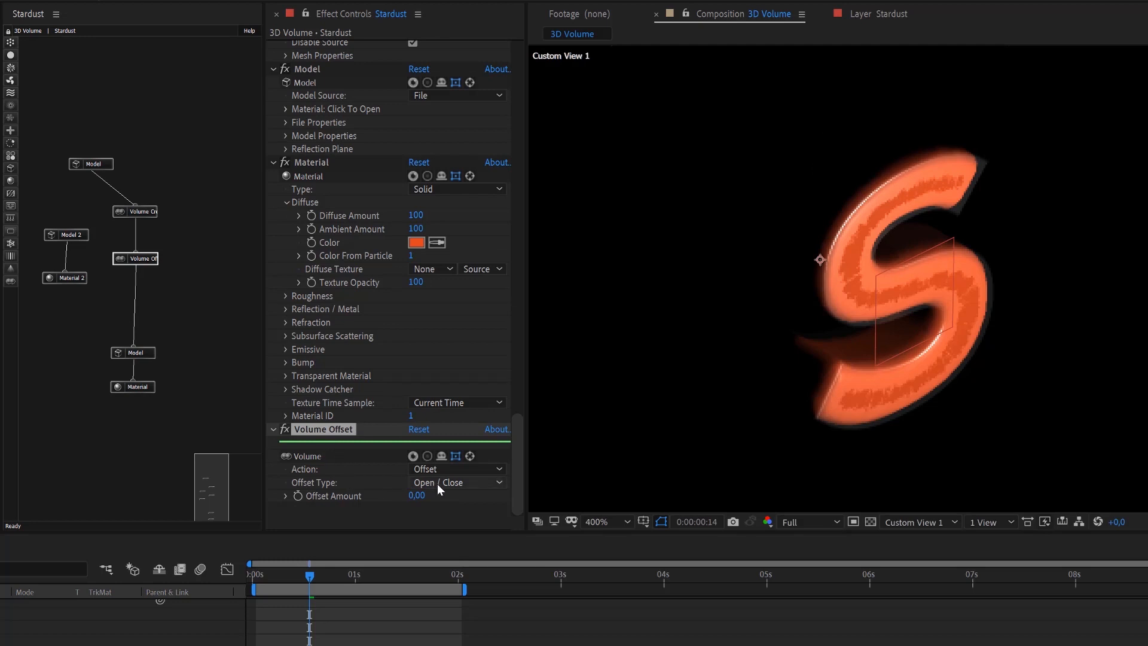
Switch the new Volume node's Offset Type to Dilate / Erode and try Offset Amounts between -4 and 8.
click(437, 483)
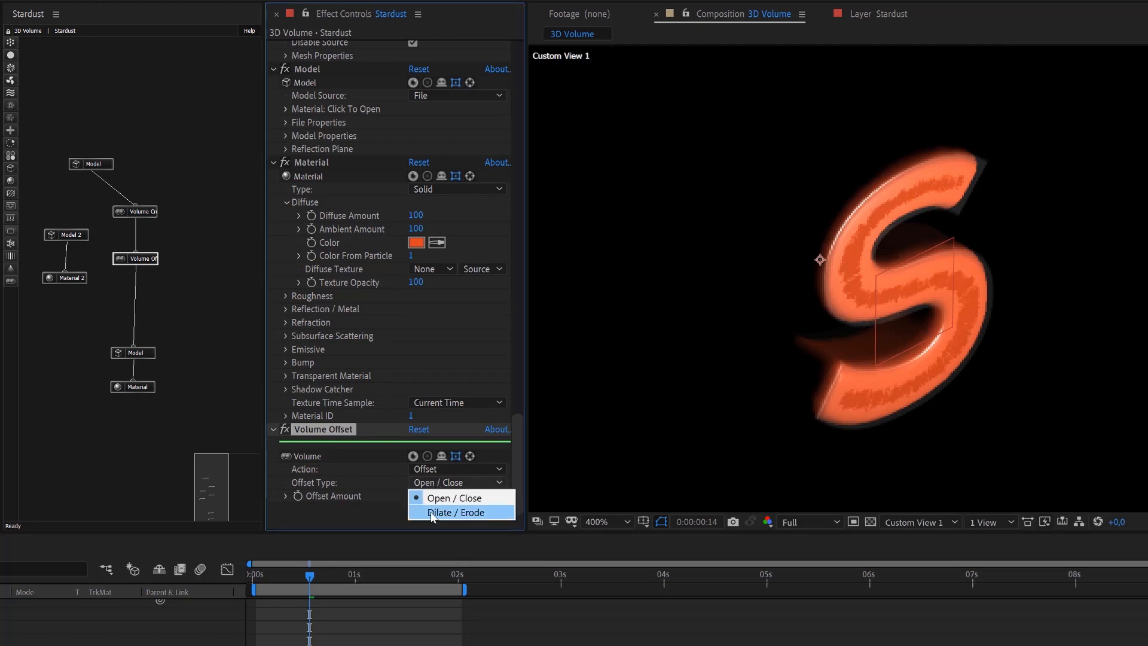
click(435, 512)
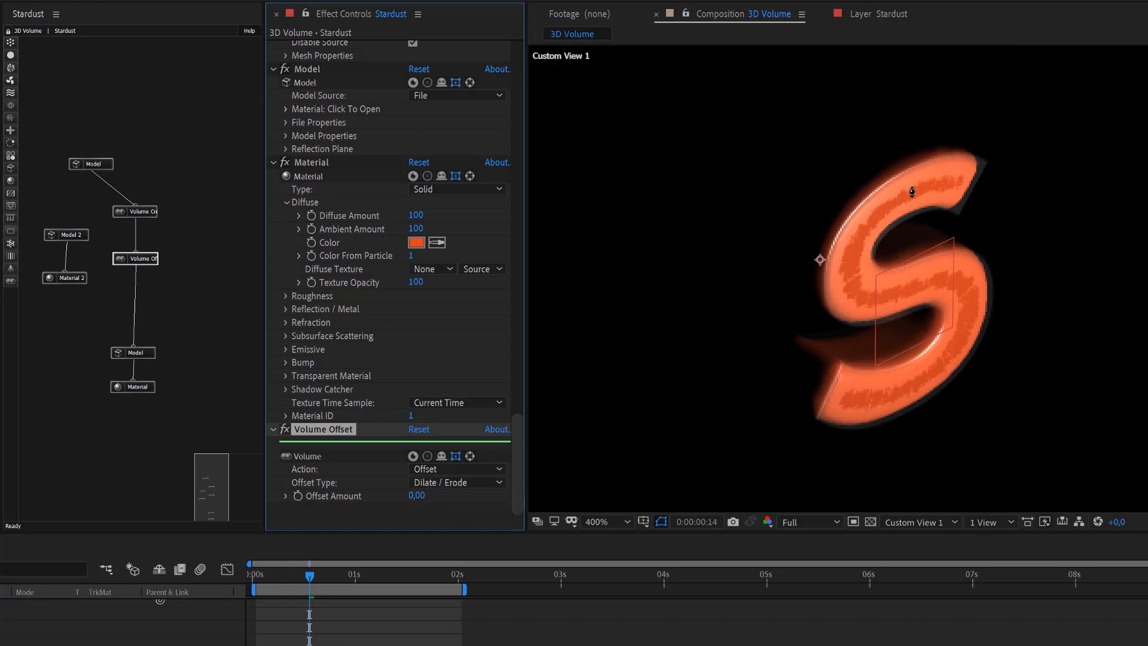
click(419, 496)
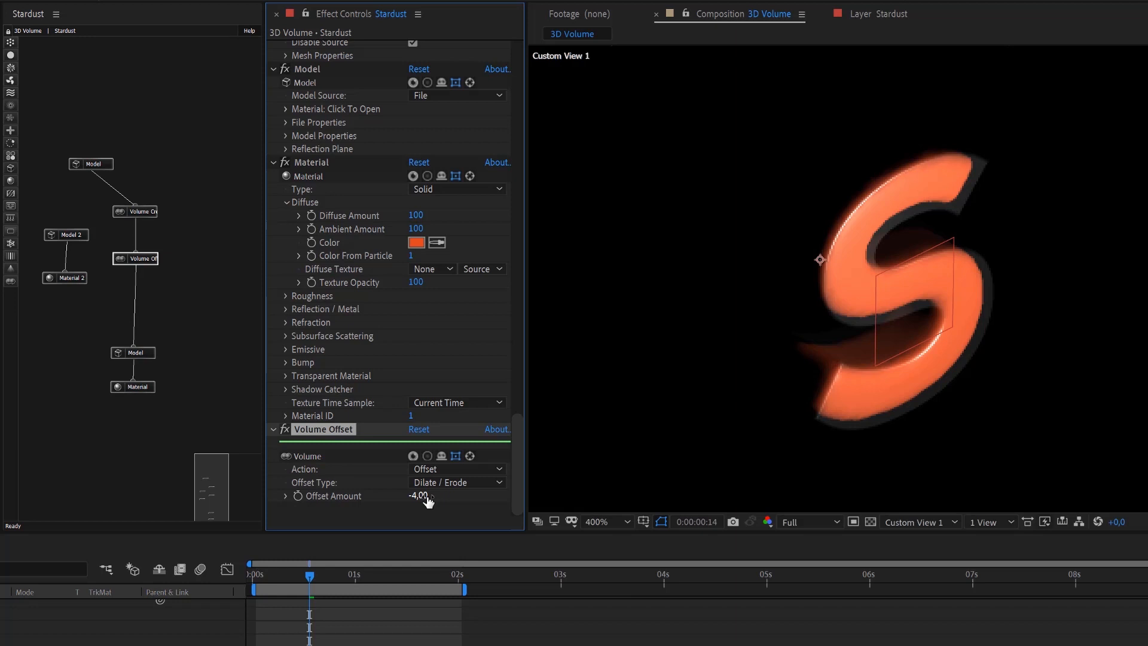
drag(425, 495, 431, 495)
mouse_move(429, 495)
mouse_down()
mouse_move(457, 499)
mouse_move(430, 502)
mouse_move(441, 502)
mouse_up()
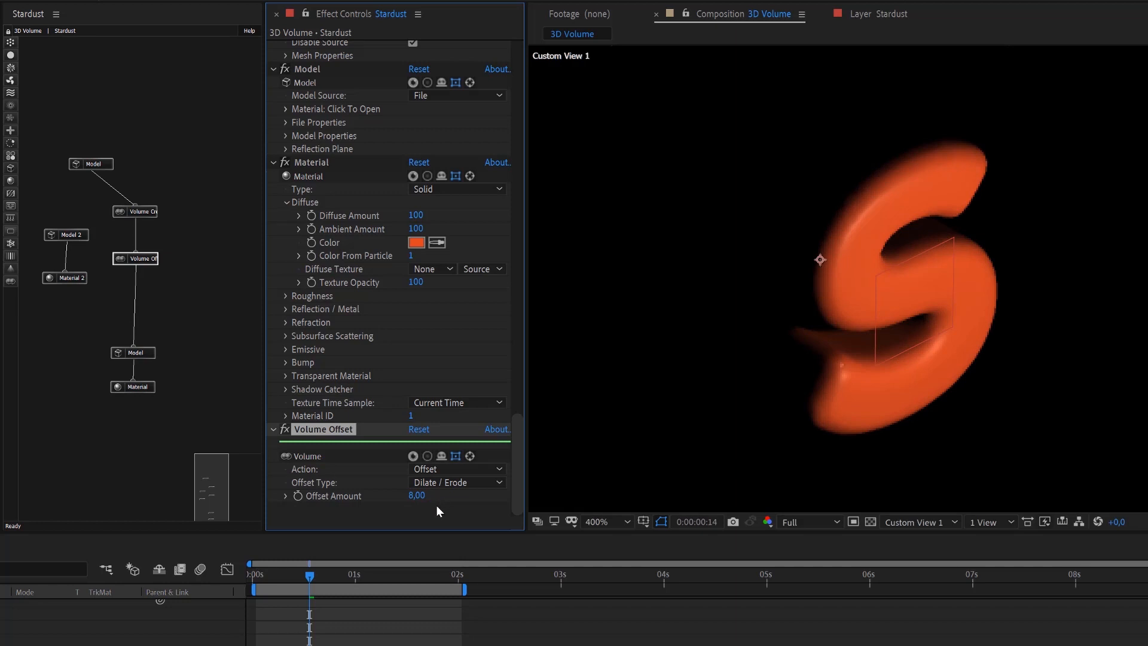
Try the Open / Close offset type on the volume with Offset Amounts of 24 and -9.
click(465, 483)
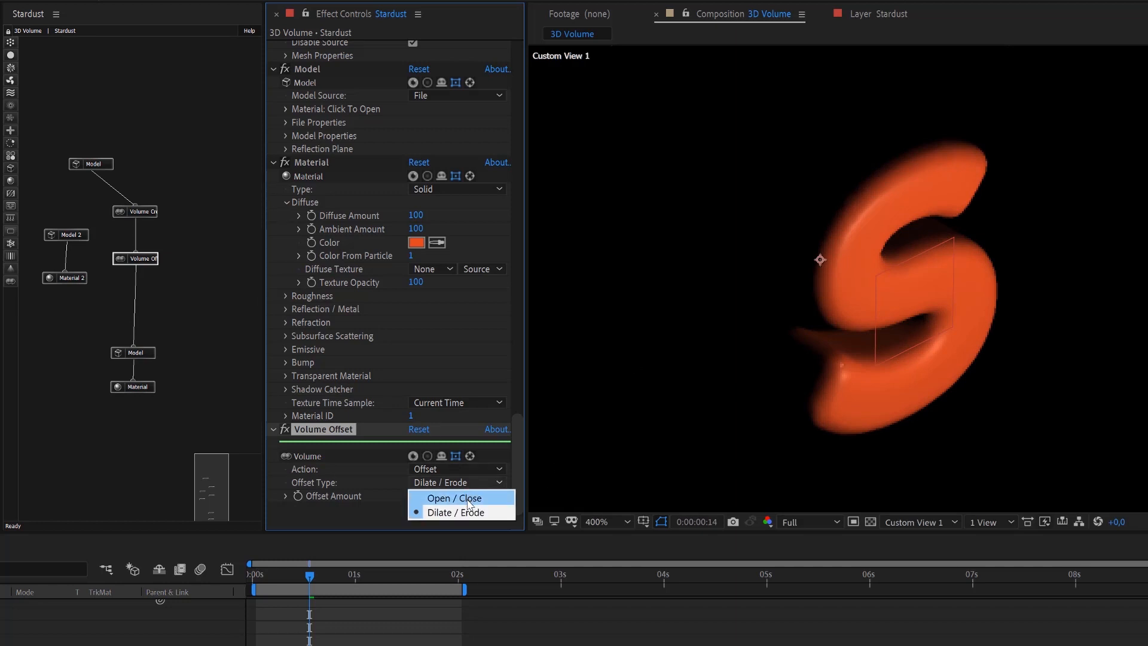
click(469, 504)
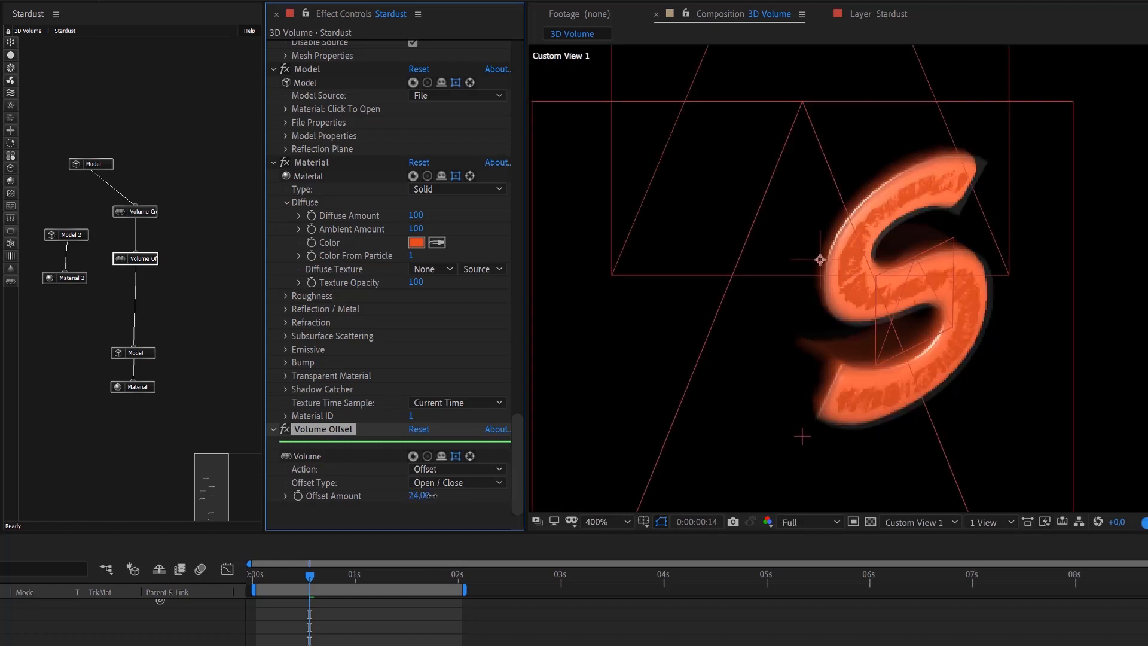
mouse_move(432, 495)
mouse_down()
mouse_move(442, 495)
mouse_move(388, 497)
mouse_move(412, 497)
mouse_up()
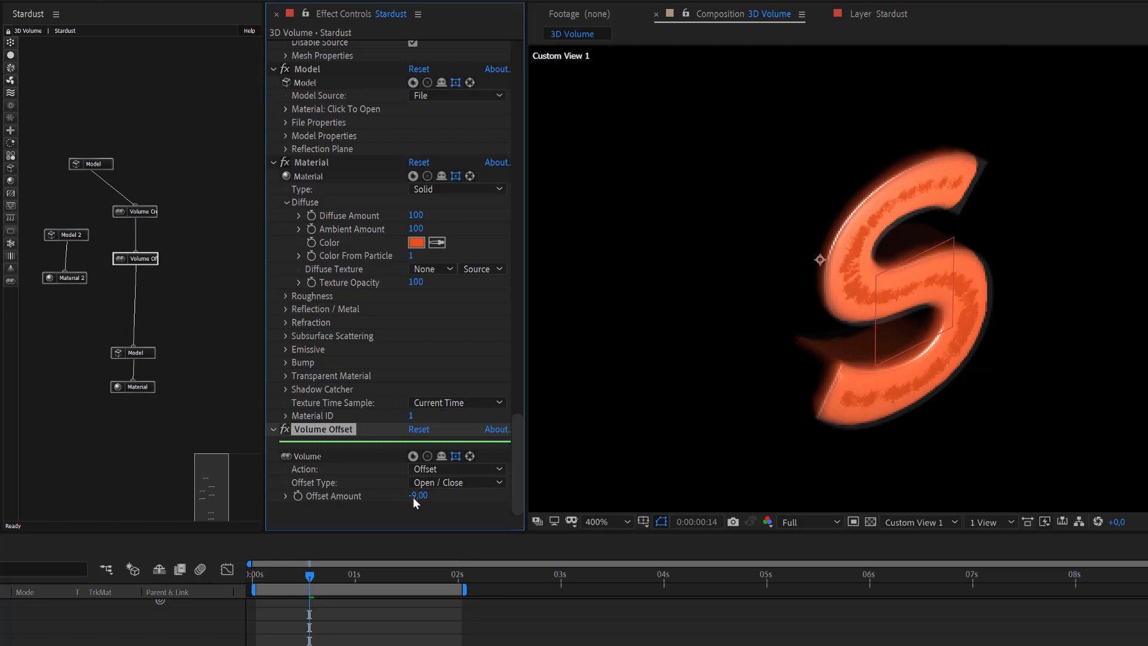
Set the Offset Type back to Dilate / Erode, try an Offset Amount of -4, and settle on -2.
click(431, 482)
click(443, 511)
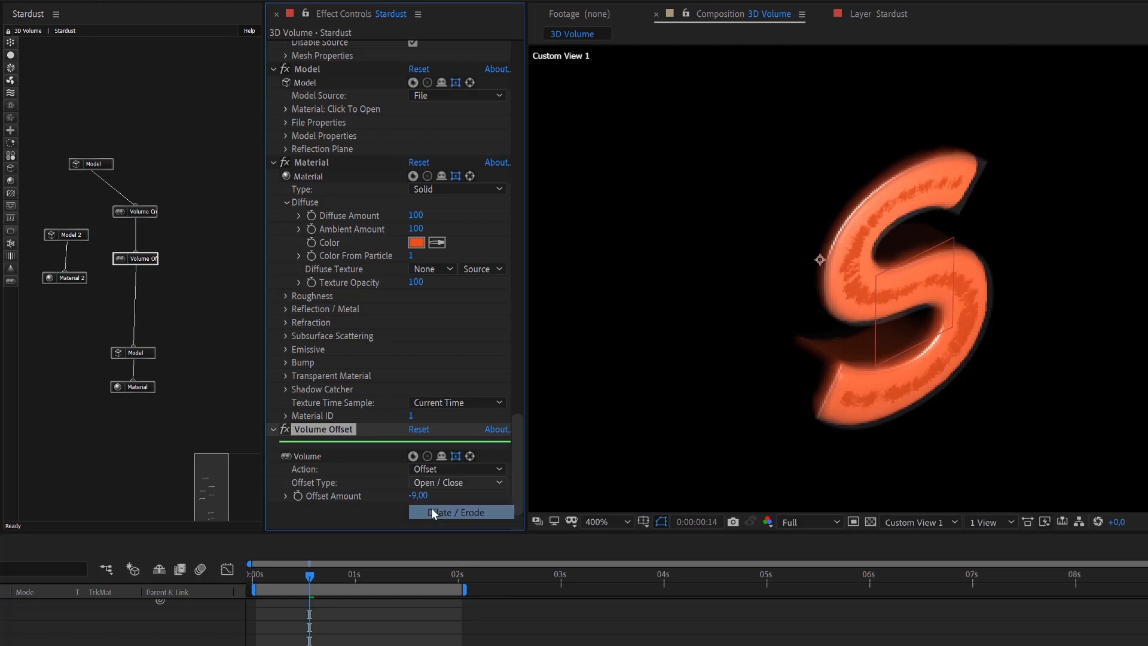
click(420, 498)
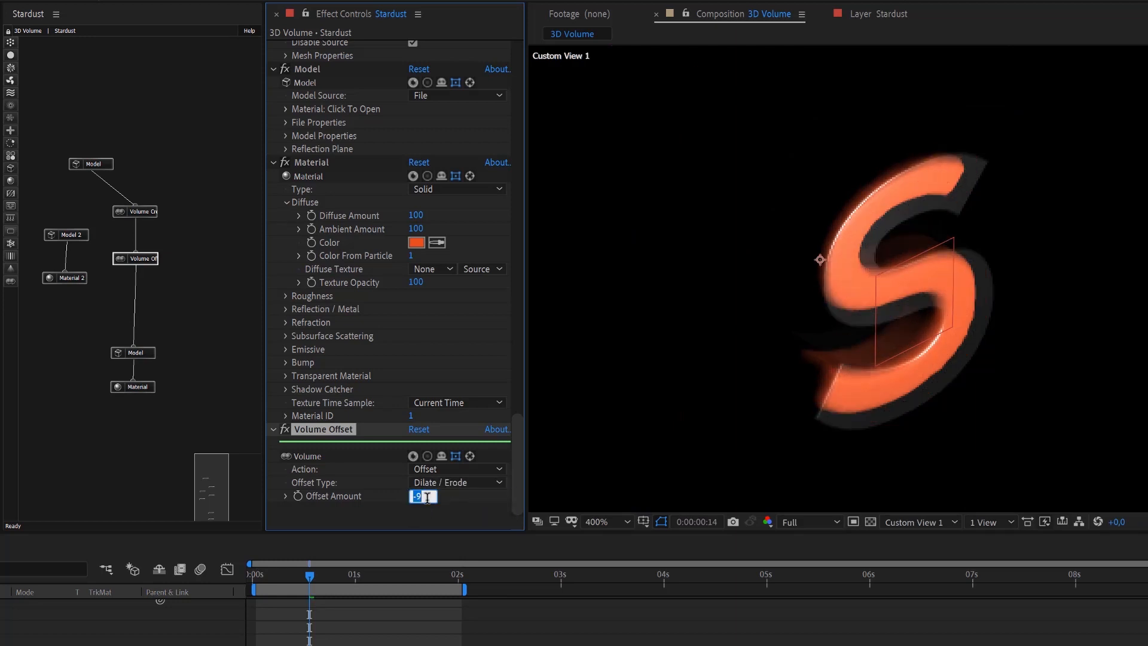
text(-4)
key(Return)
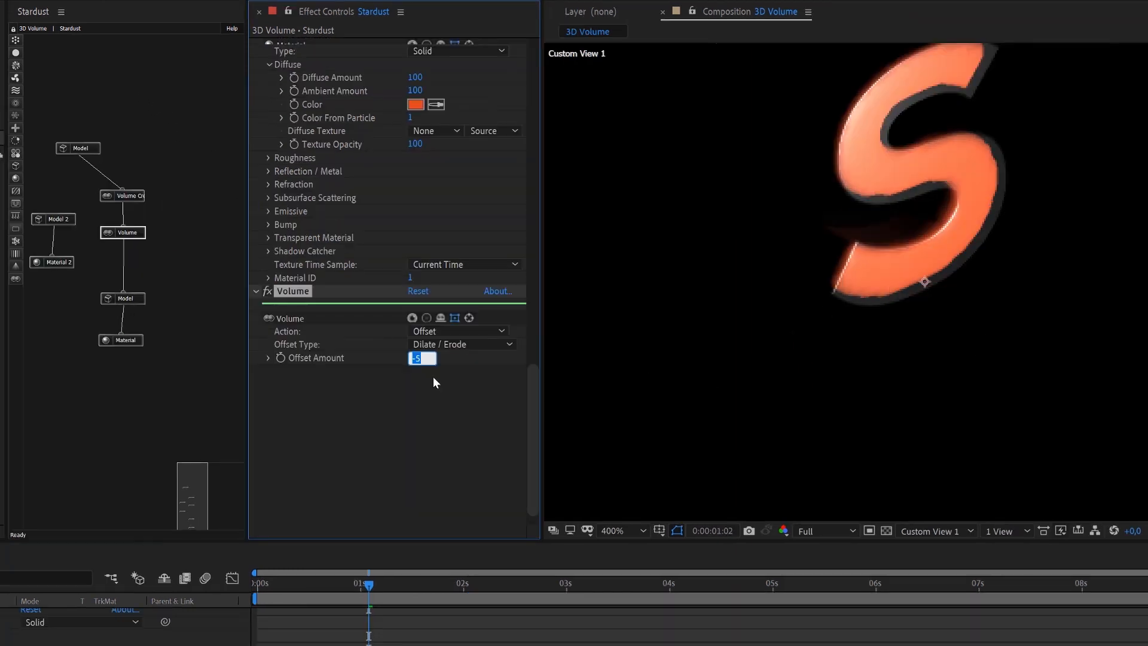
text(-)
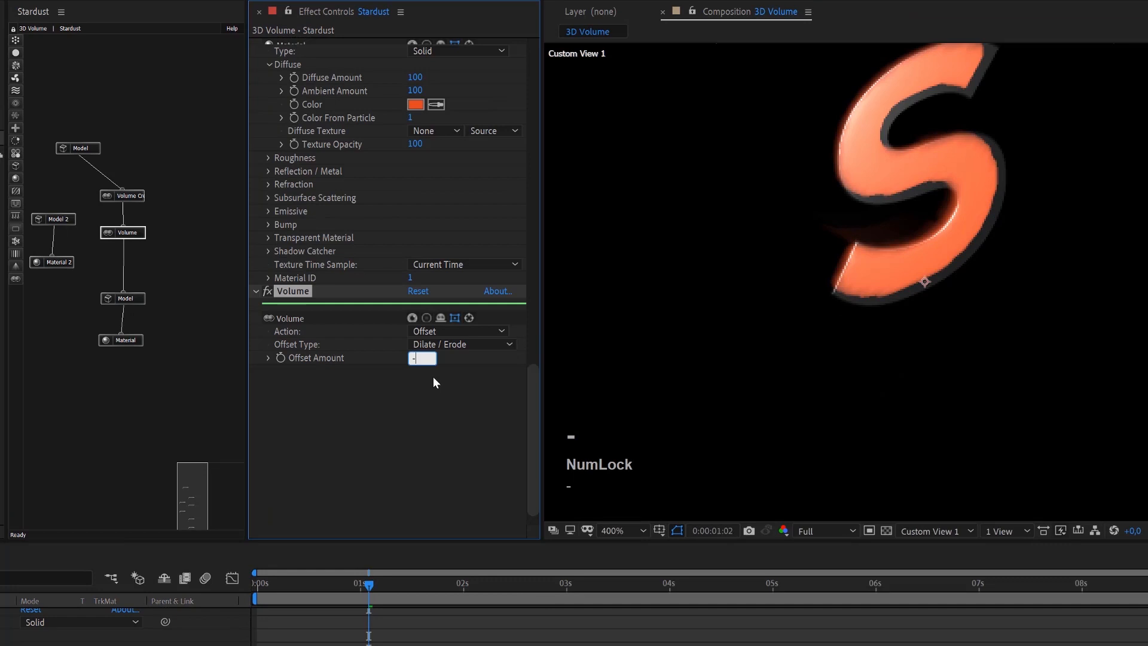
text(2)
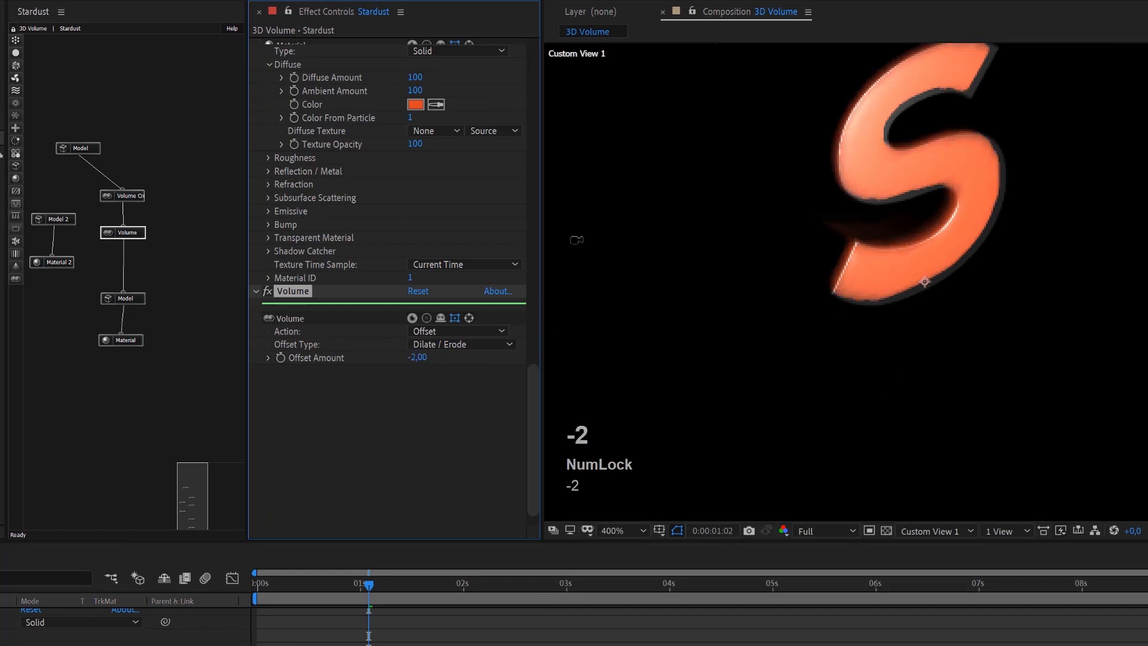
Examine the gap between the orange eroded volume and the transparent letter surface up close.
scroll(925, 281, down, 6)
scroll(925, 281, up, 4)
scroll(925, 281, up, 3)
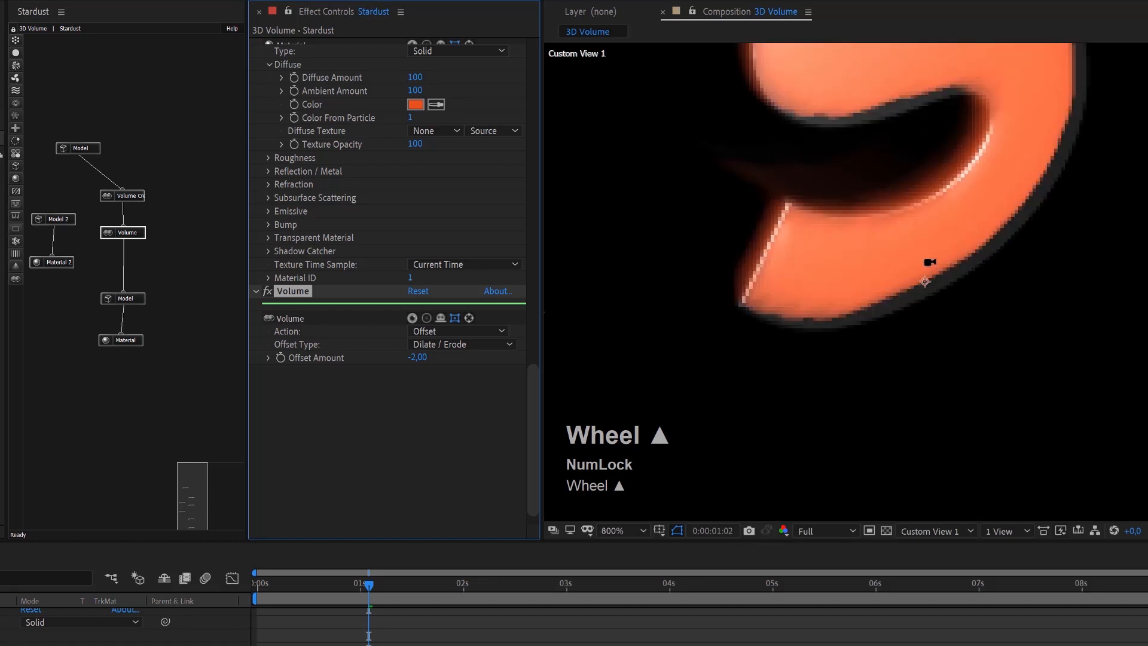
scroll(930, 262, down, 5)
key(c)
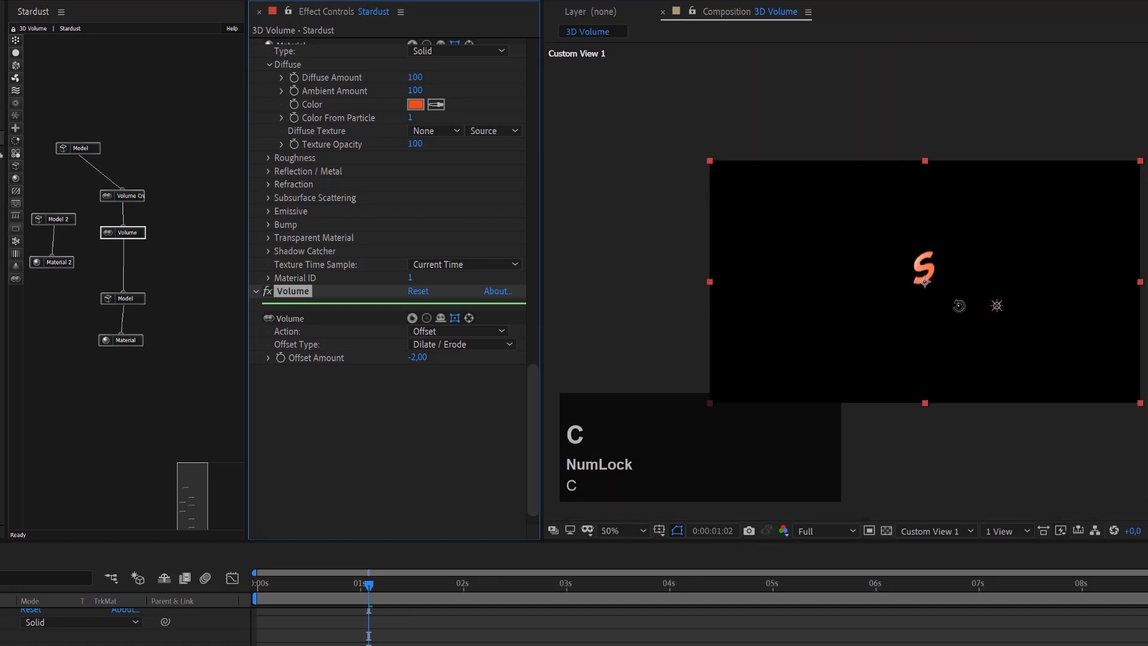
key(c)
key(c)
click(927, 296)
drag(926, 297, 990, 1)
mouse_move(922, 255)
mouse_down()
mouse_move(874, 442)
mouse_move(889, 313)
mouse_move(902, 269)
mouse_move(921, 263)
mouse_up()
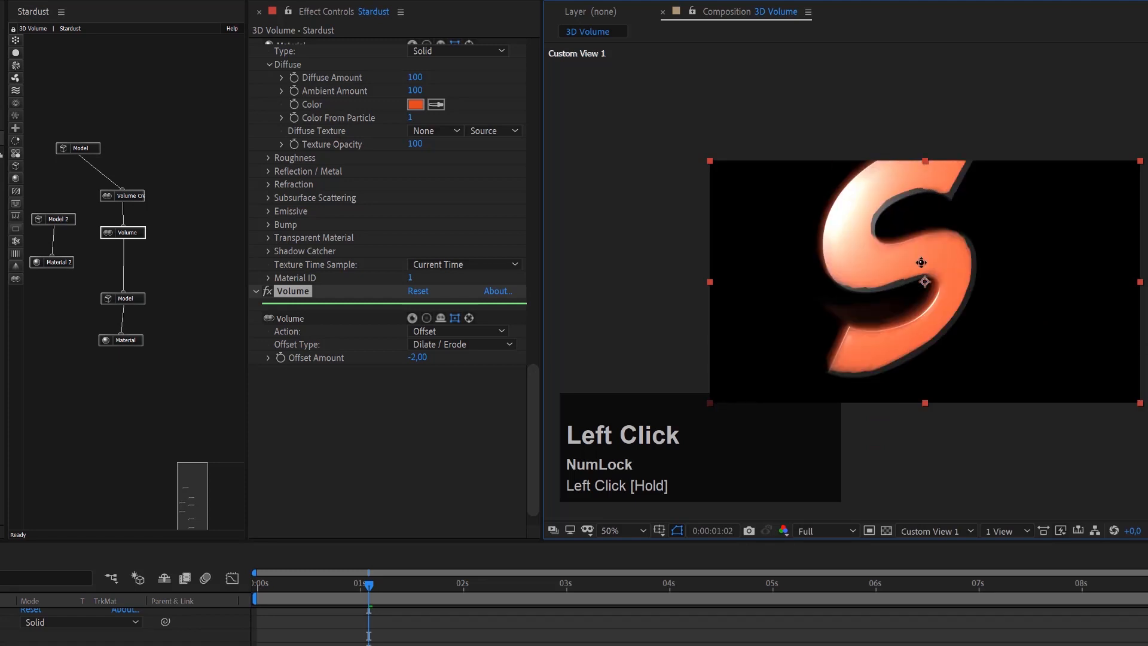
scroll(920, 263, up, 1)
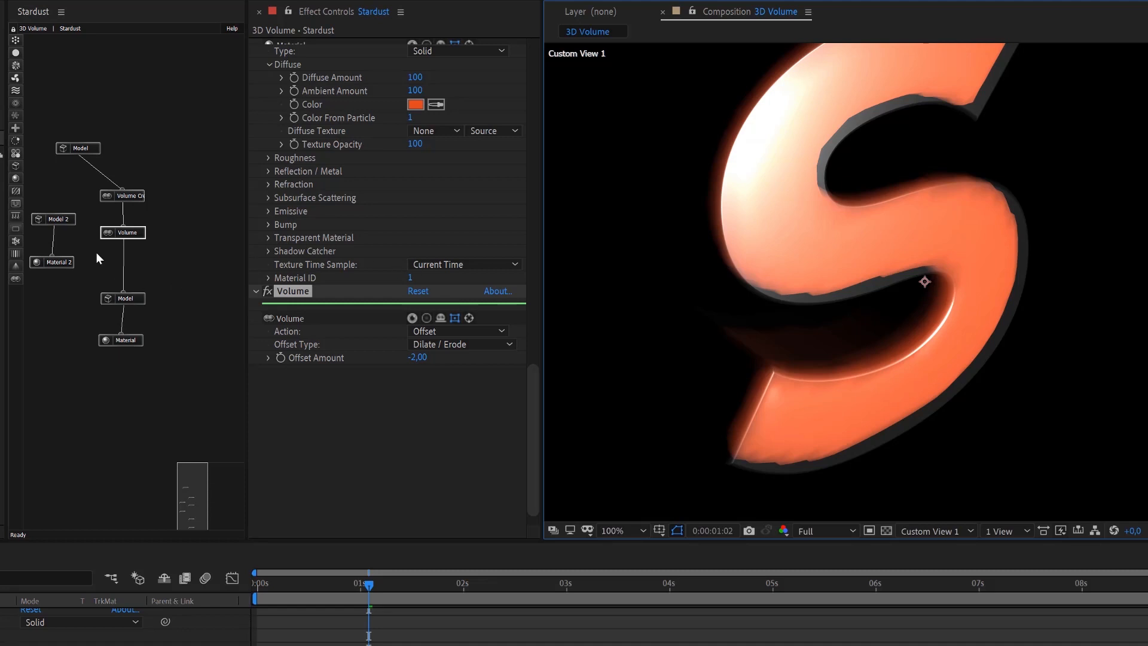
Rename the second Volume node as Volume Offset.
click(135, 232)
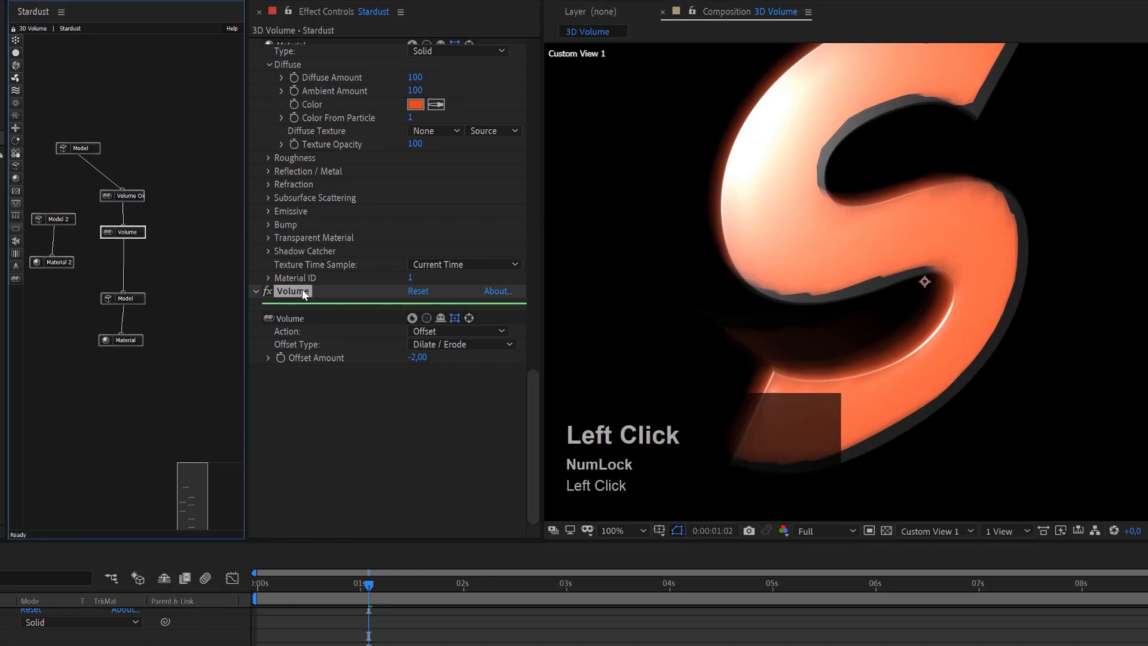
key(Return)
key(Right)
text(Offset)
key(Return)
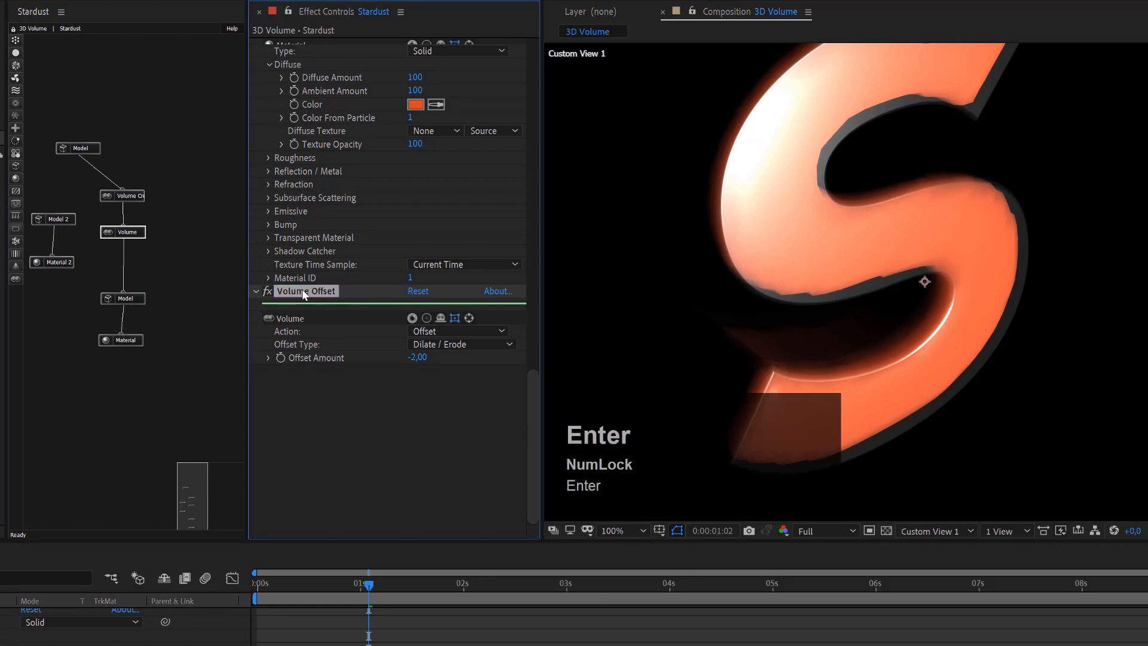
Set the Volume Creator node's Voxel Size to 20.
click(122, 196)
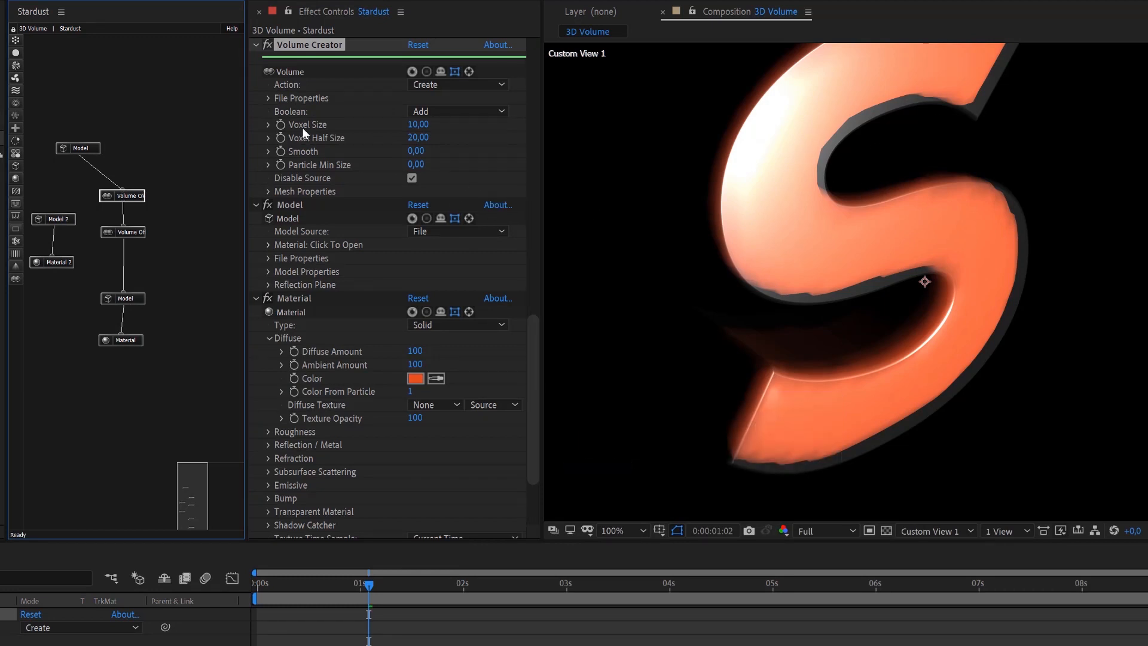
click(418, 124)
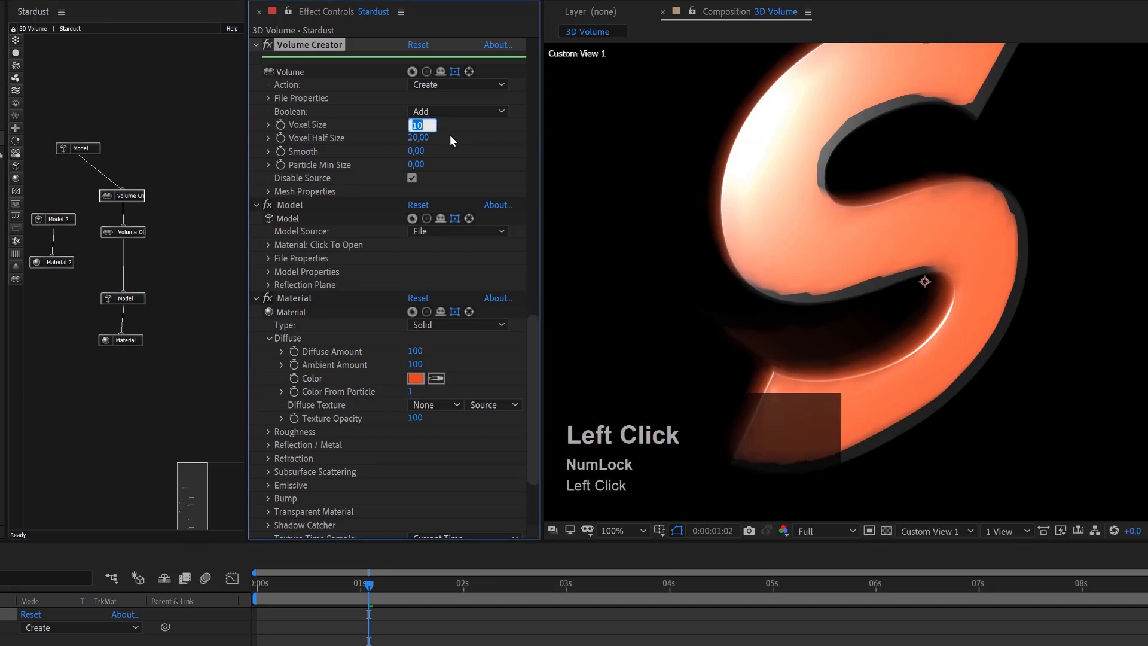
text(20)
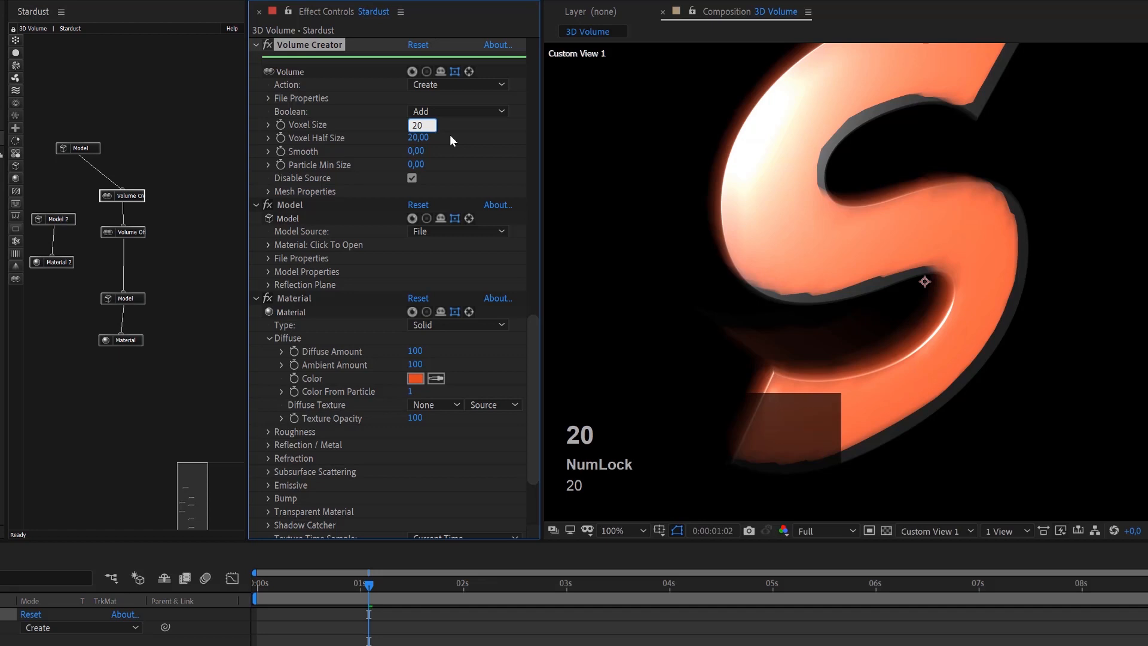
key(Return)
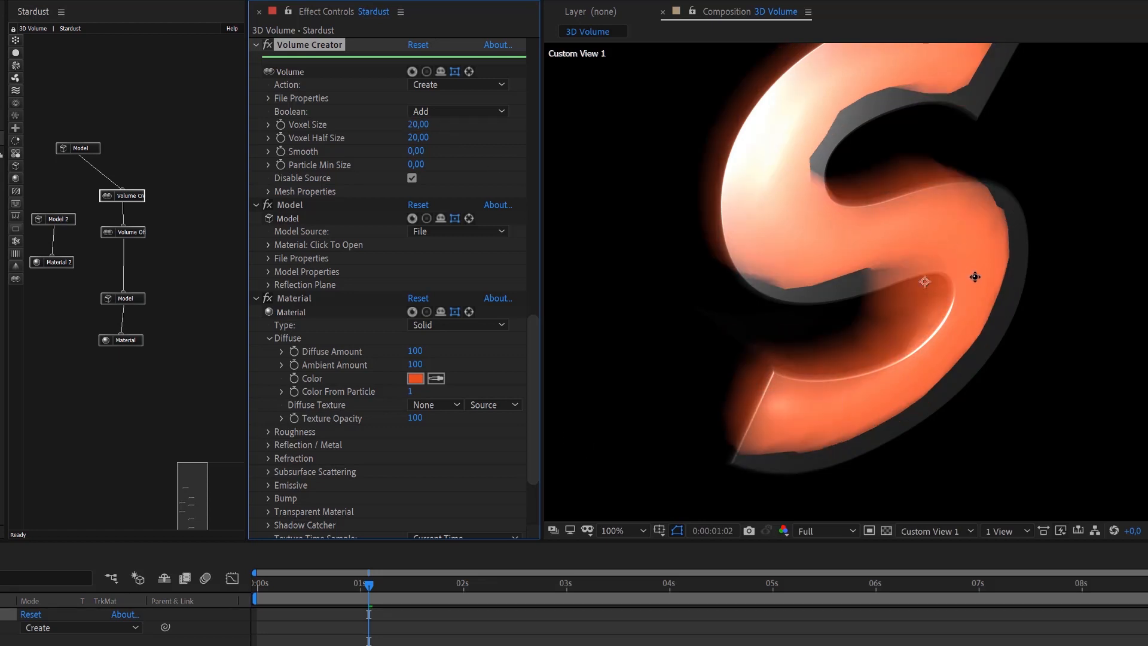
Try Voxel Sizes of 5 and 2 on the Volume Creator node, and settle on 10.
click(418, 124)
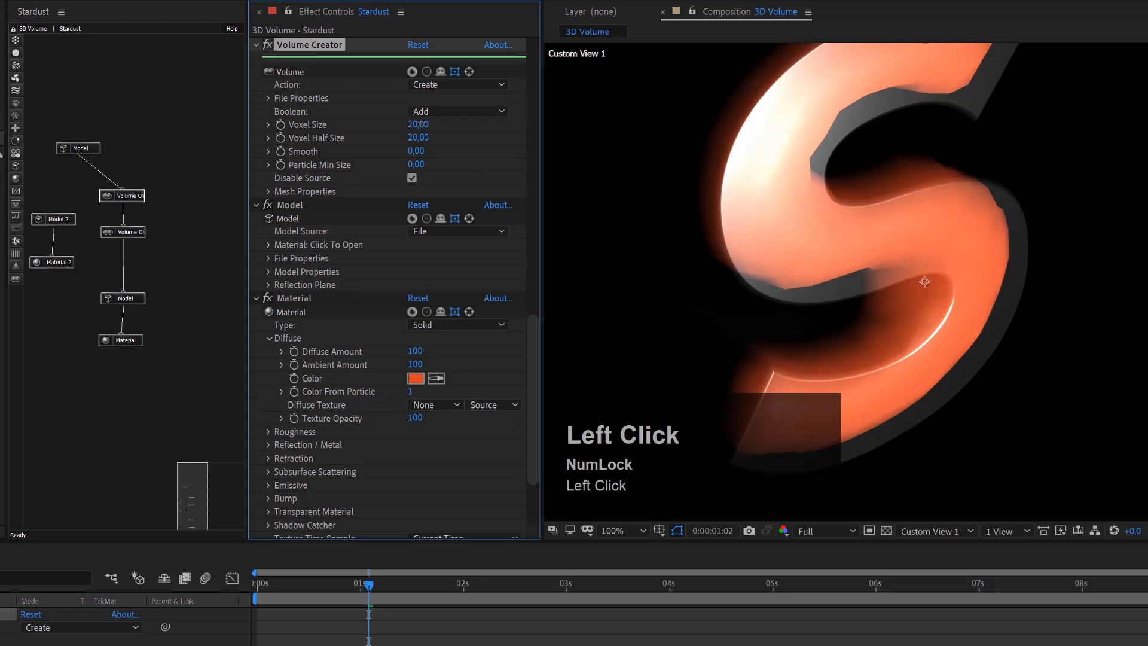
text(5)
key(Return)
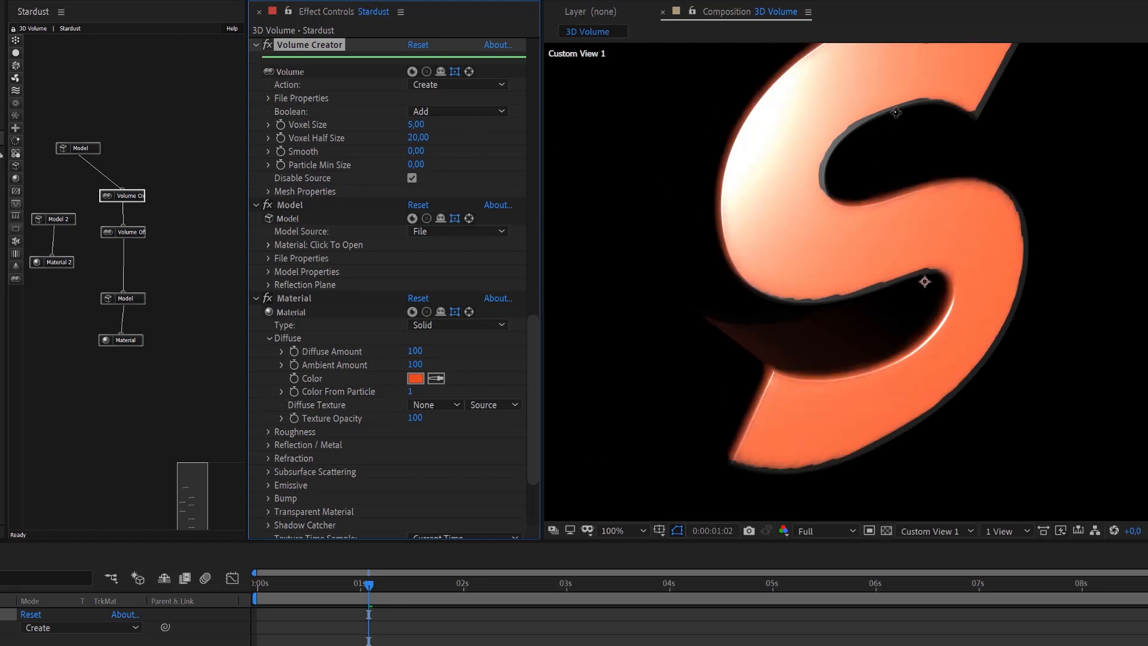
click(417, 124)
text(2)
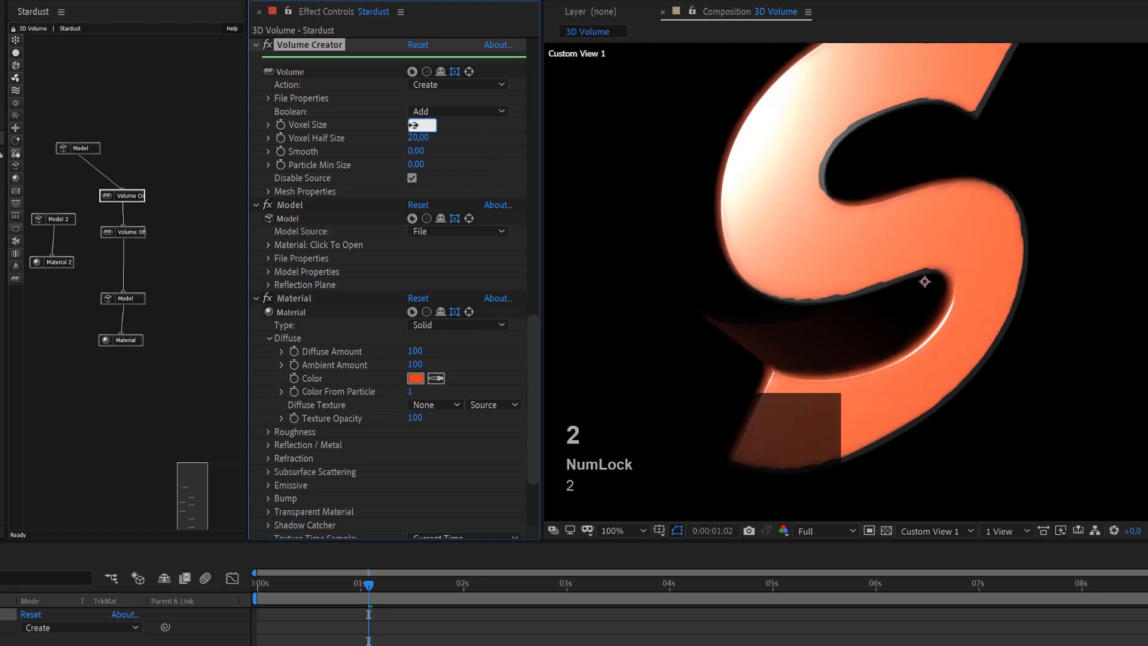
key(Return)
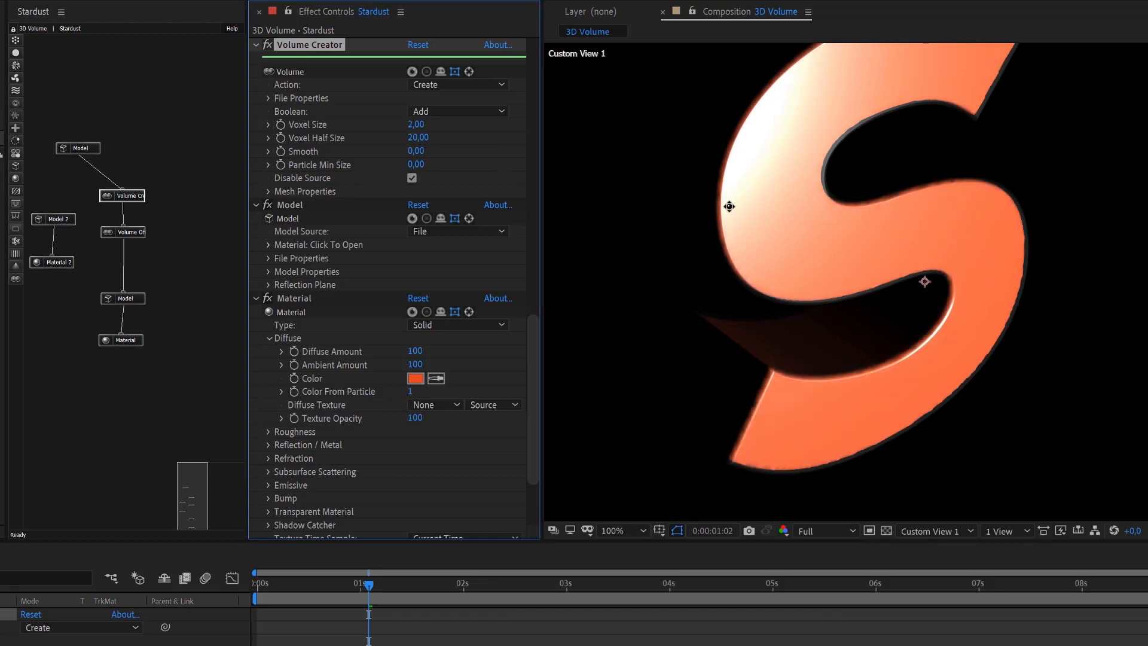
click(413, 125)
text(10)
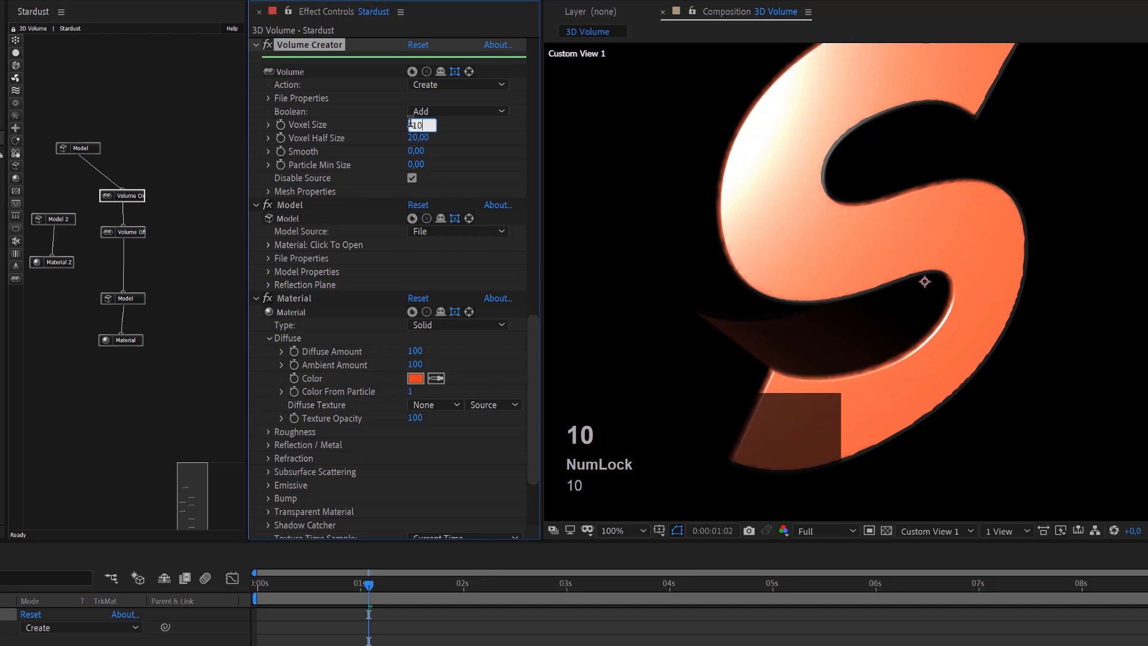
key(Return)
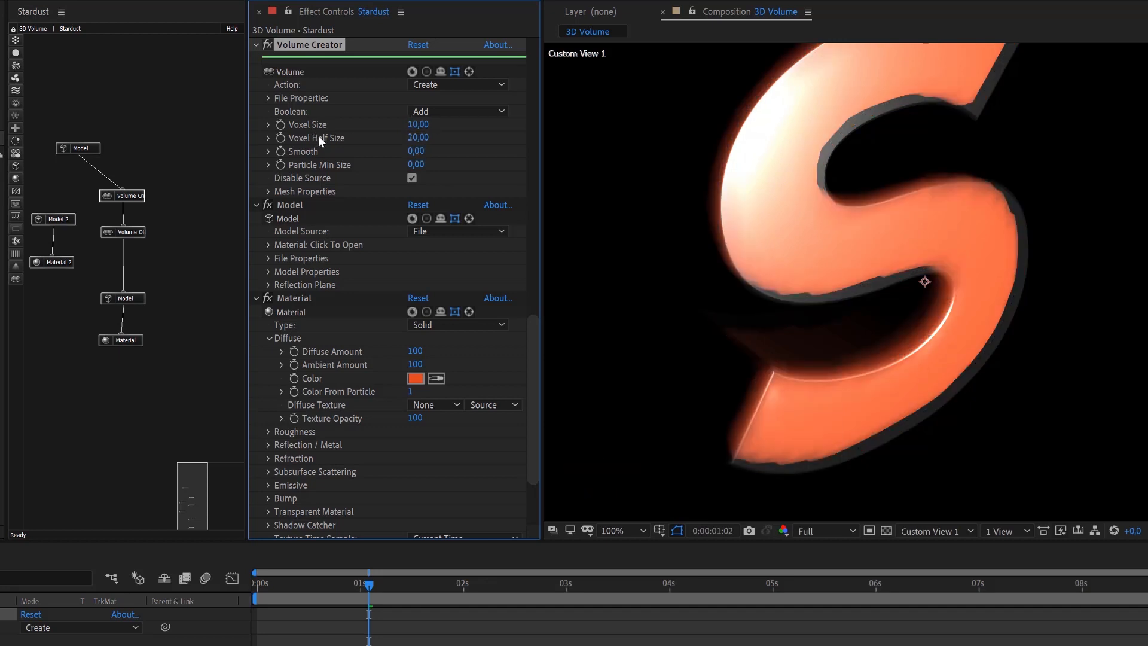
Try Voxel Half Size values of 50 and 2 on the Volume Creator, and return it to 20.
click(422, 140)
text(50)
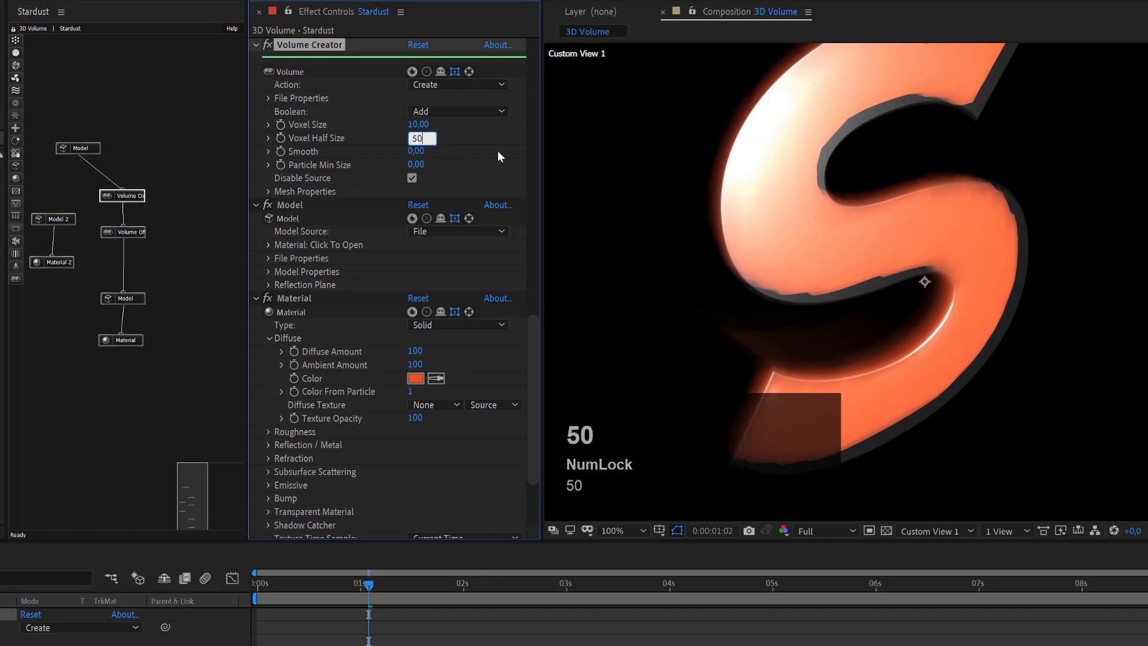
key(Return)
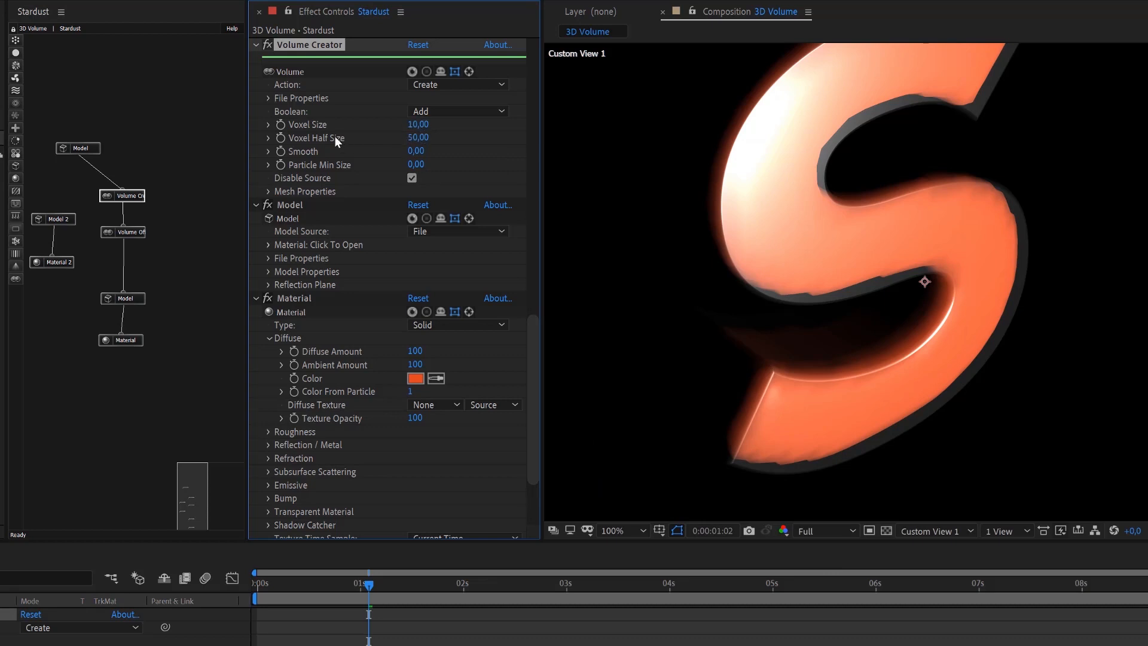
click(410, 137)
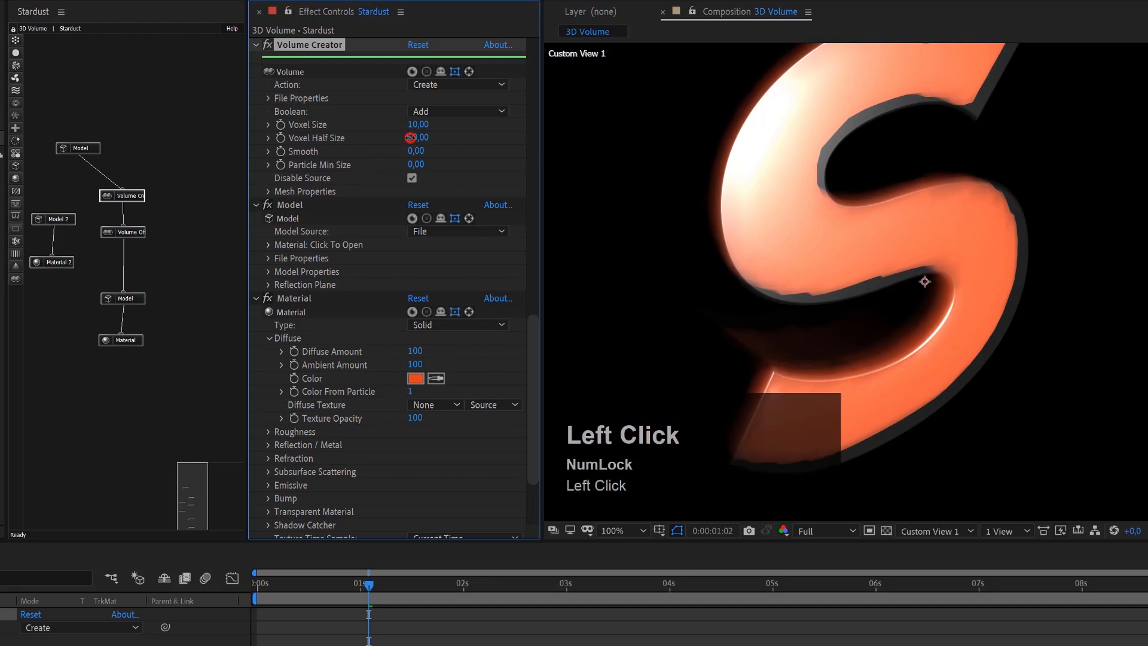
text(2)
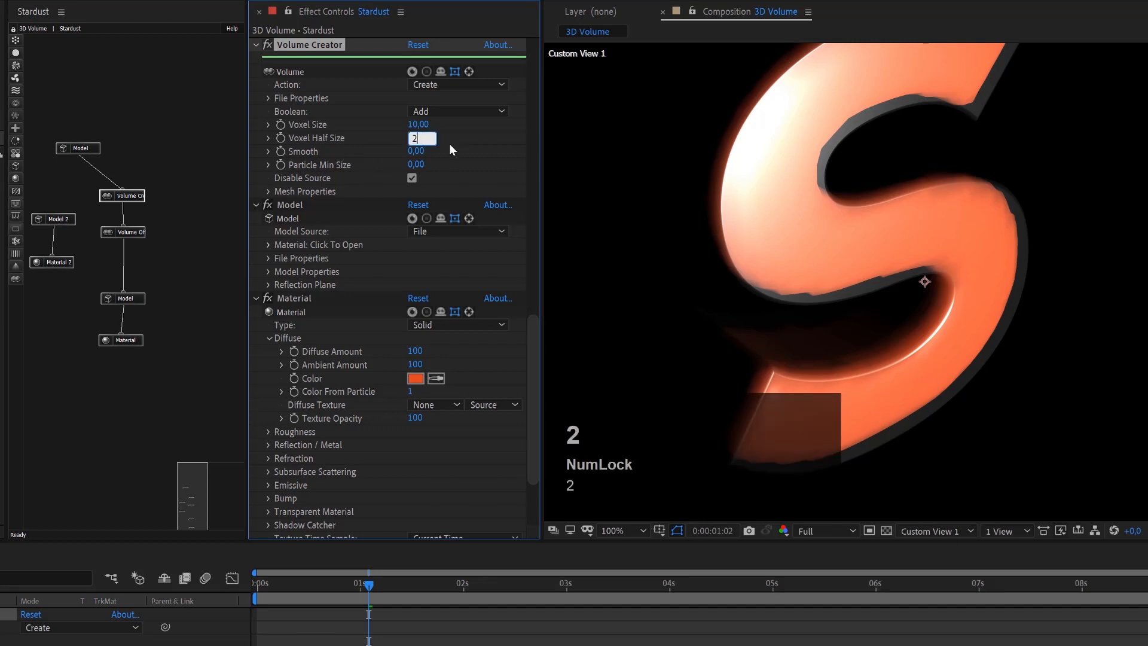
key(Return)
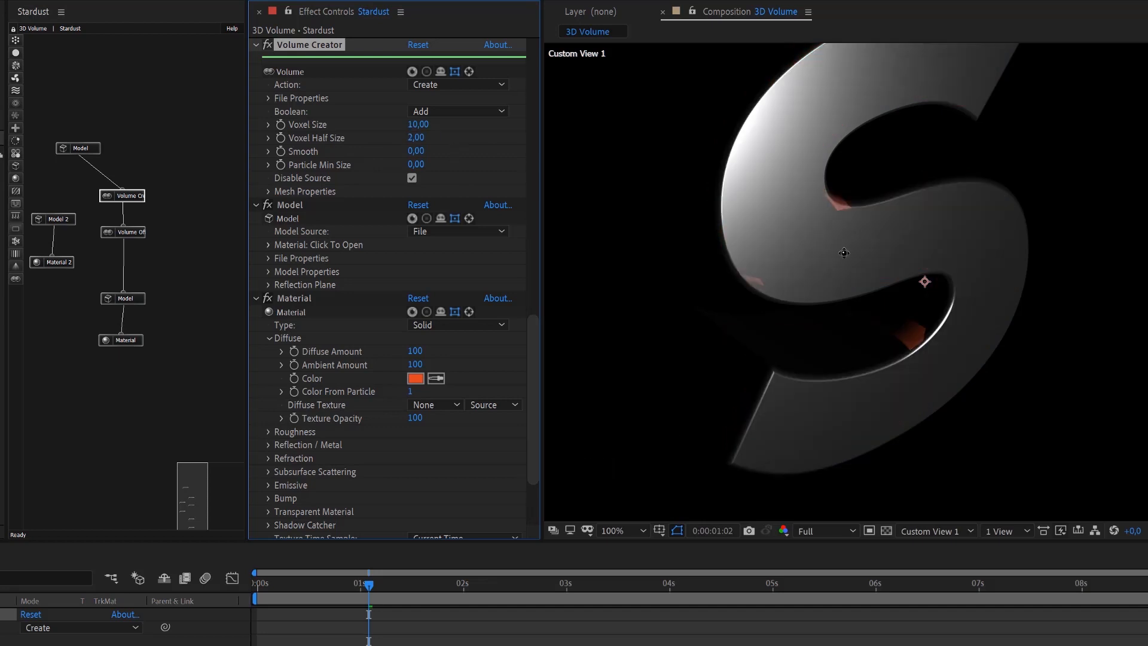
drag(412, 138, 413, 138)
click(417, 138)
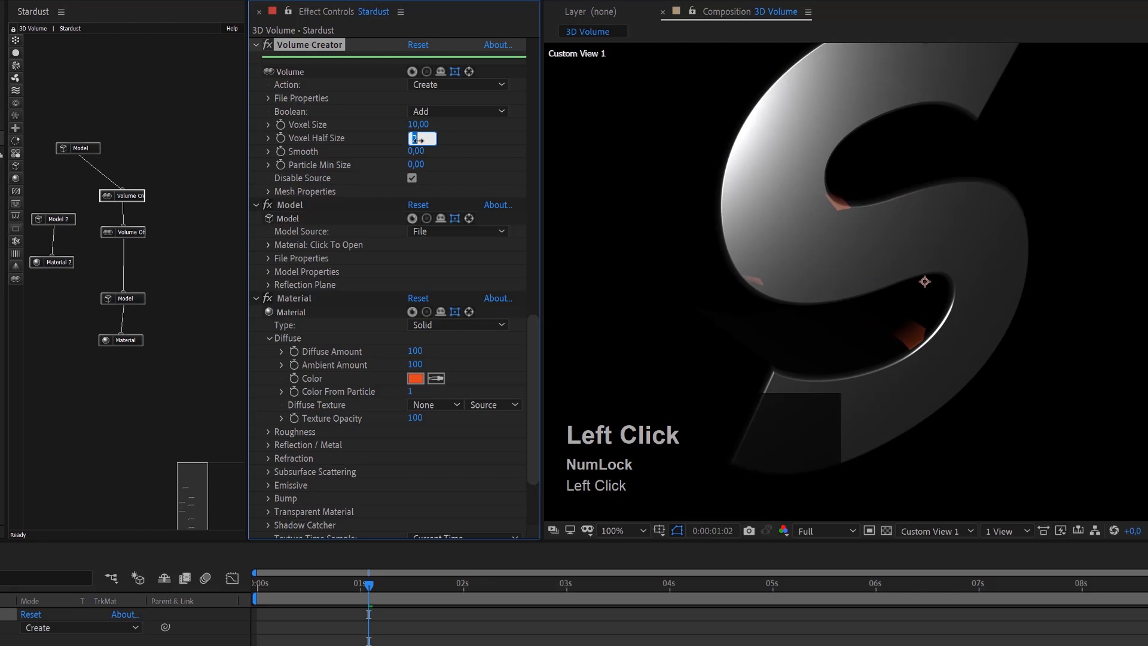
text(20)
key(Return)
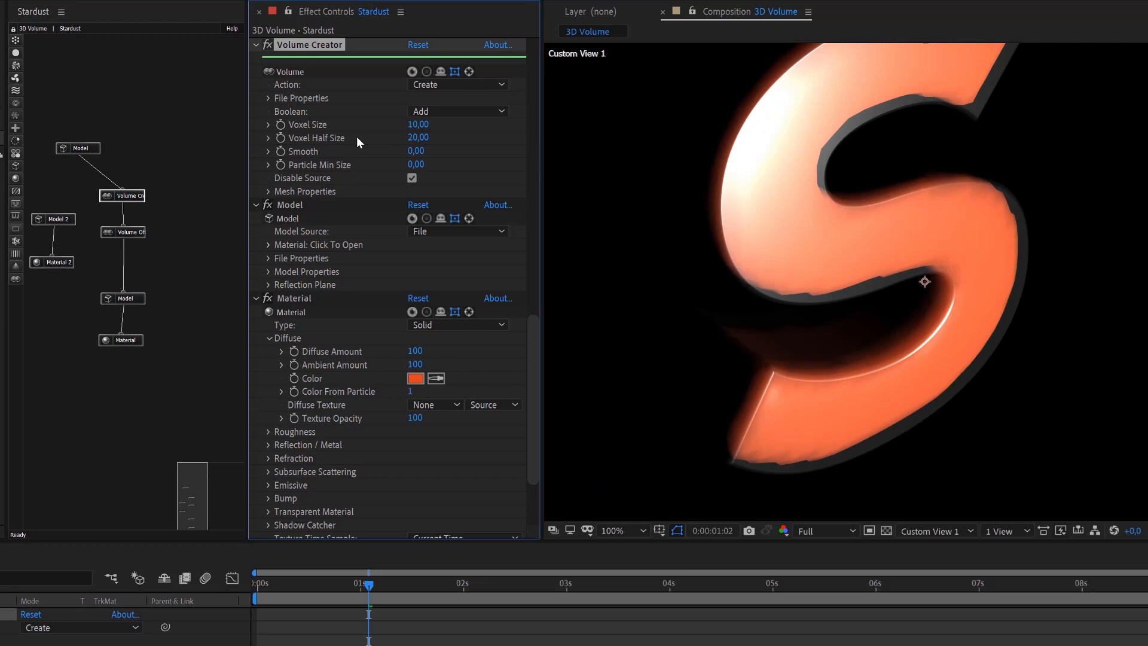
Try a Smooth value of 5 on the Volume Creator node, and settle on 1.
click(416, 151)
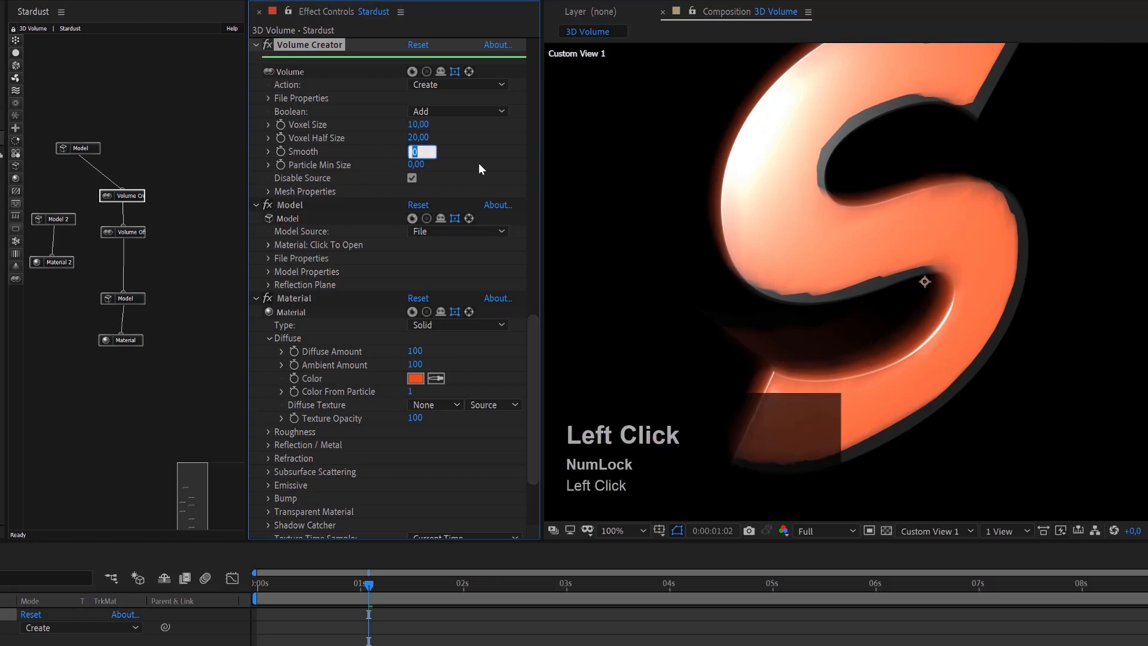
text(5)
key(Return)
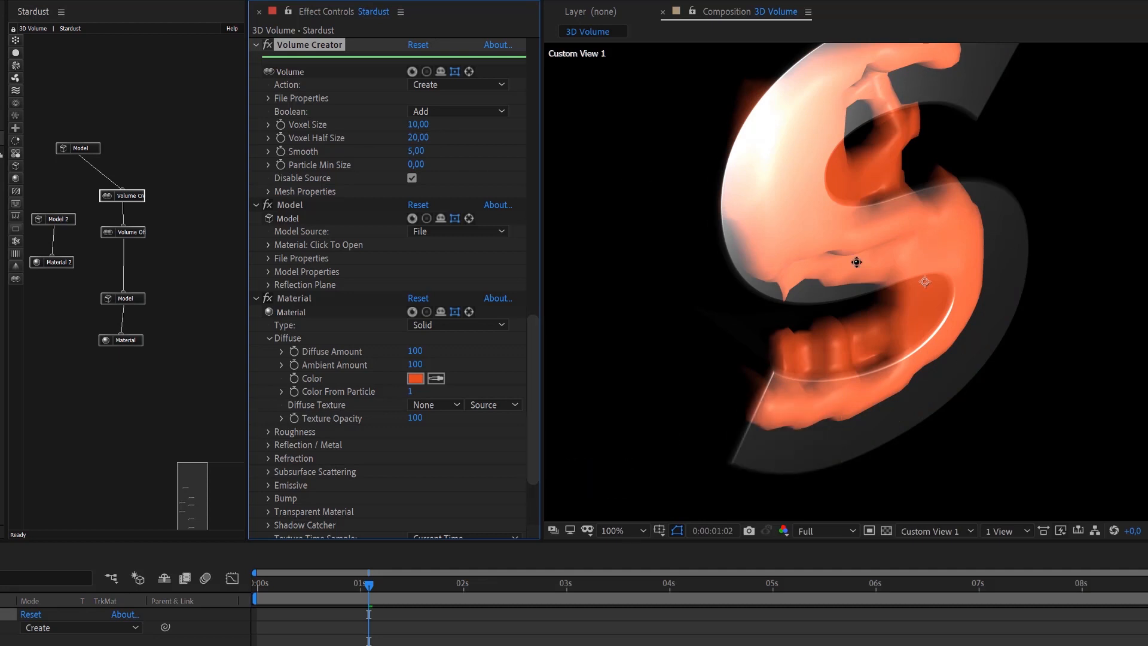
click(416, 151)
text(1)
key(Return)
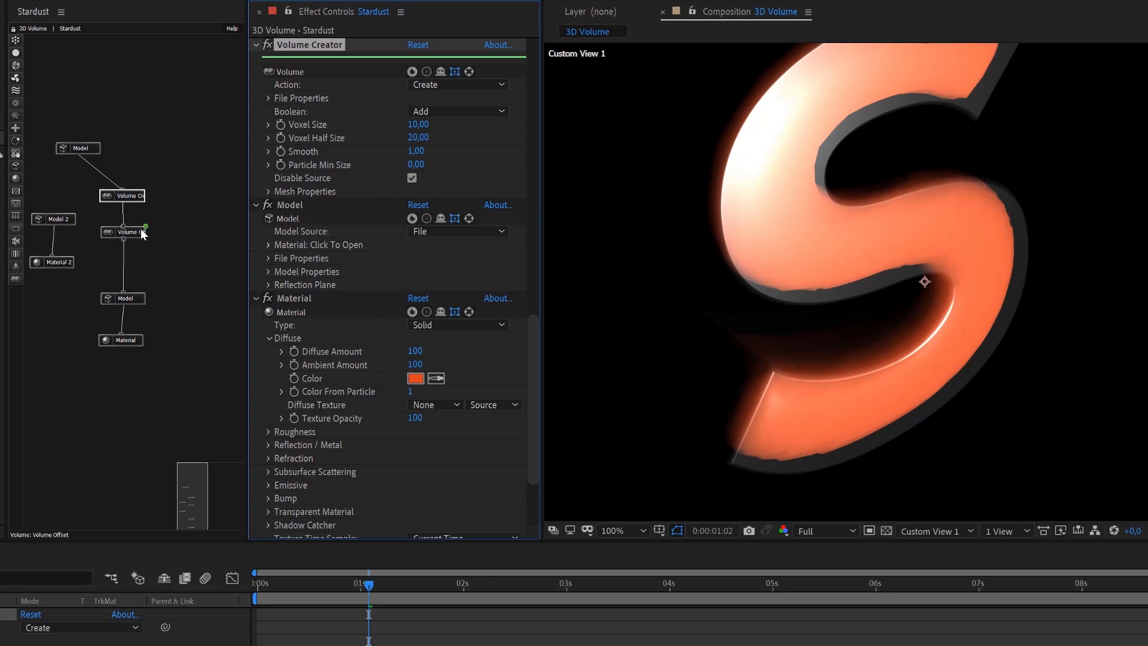
Insert a new Volume node between the Volume Offset and Model nodes and set its Action to Filter.
click(16, 279)
click(39, 285)
drag(38, 284, 129, 269)
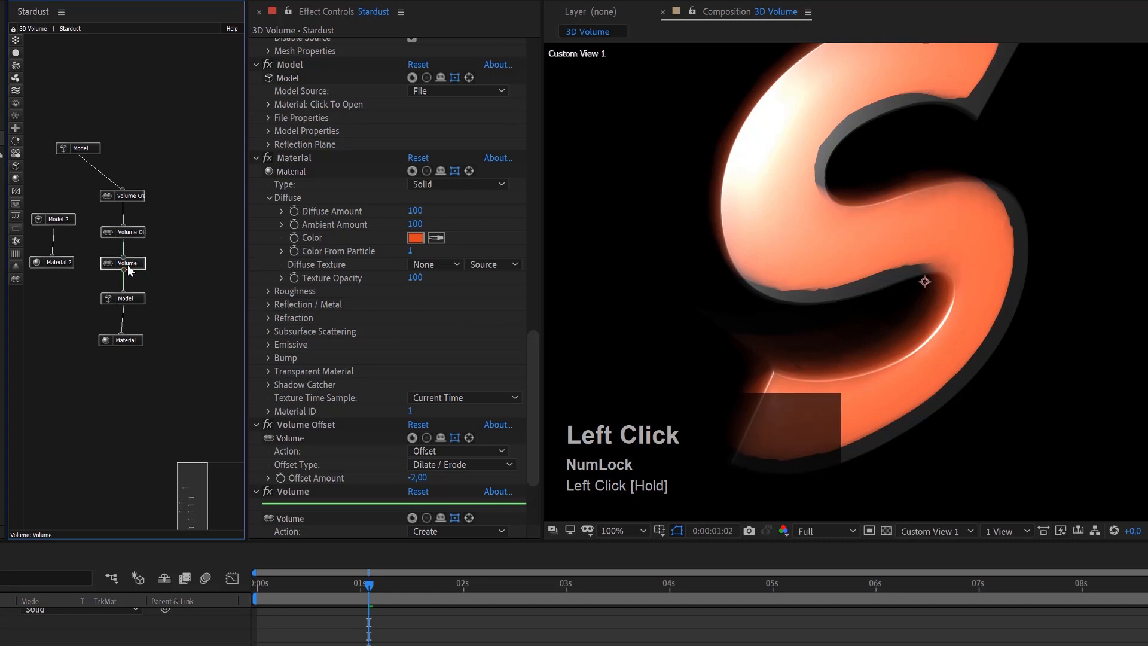
scroll(433, 382, down, 2)
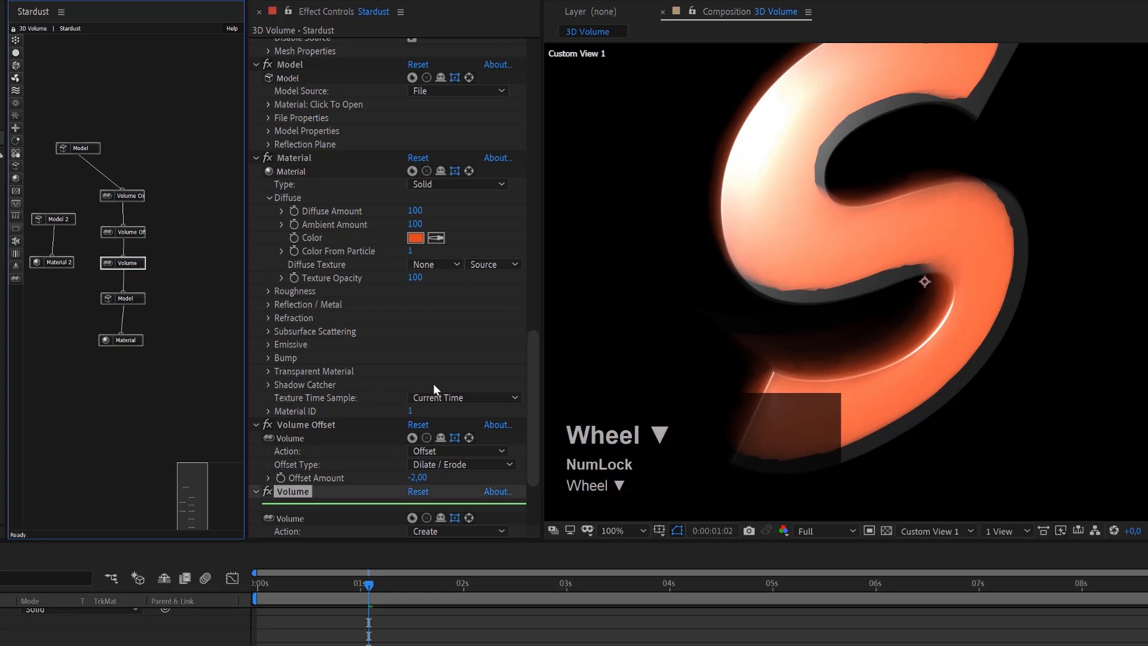
click(443, 425)
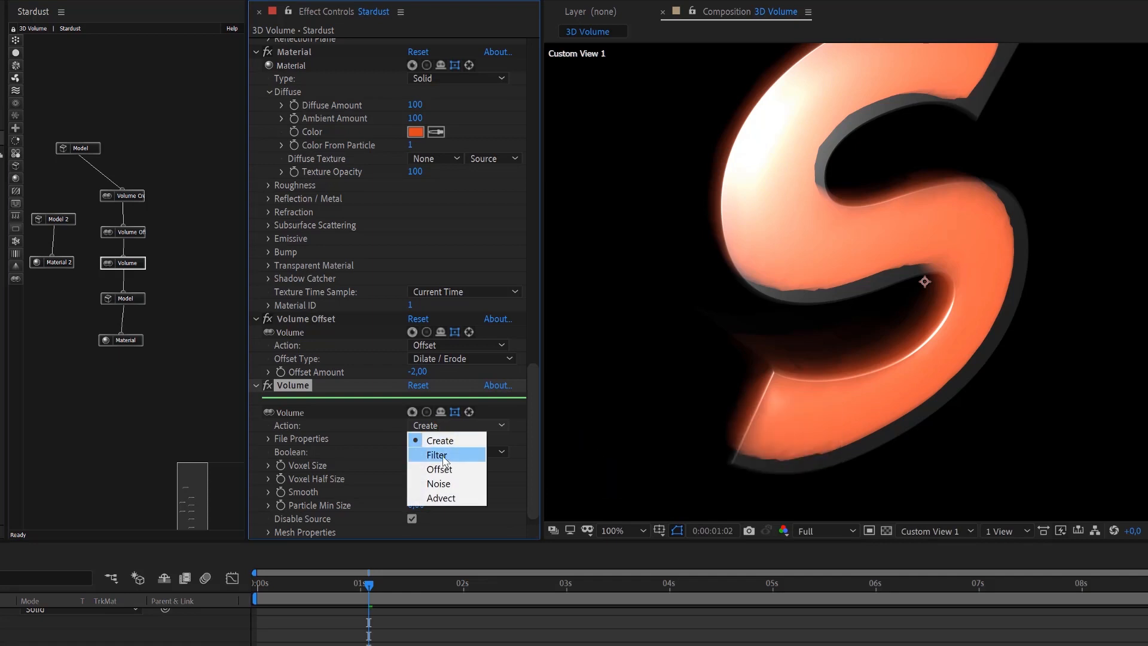
click(442, 455)
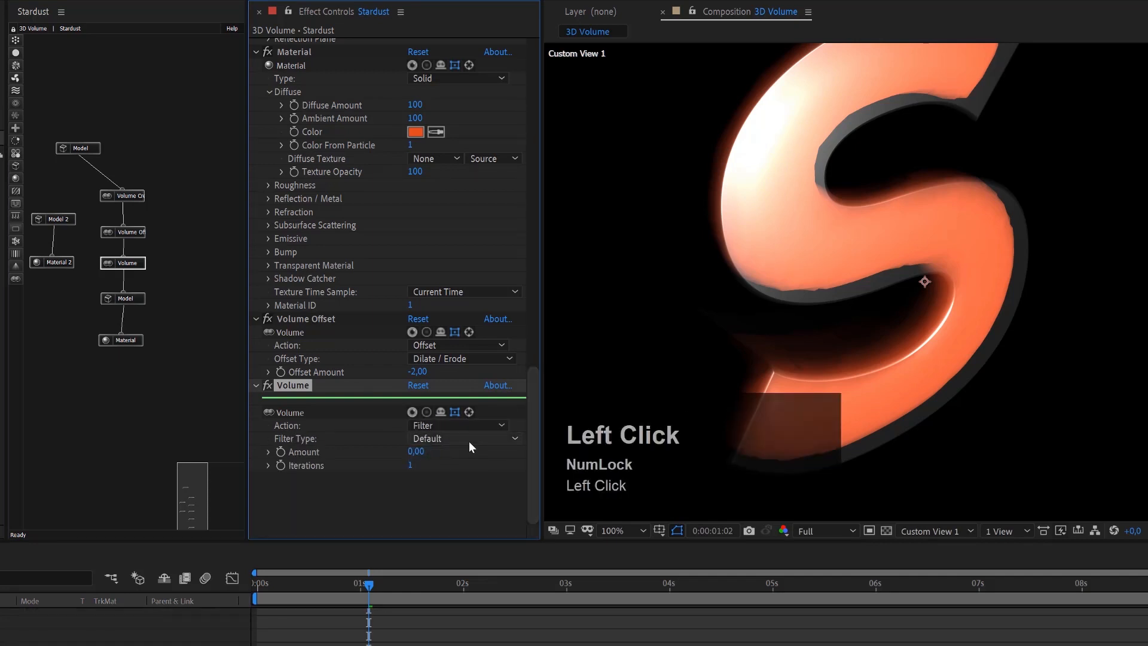
Keep the new Volume node's Filter Type at Default, try an Amount of 1, and settle on 2.
click(469, 441)
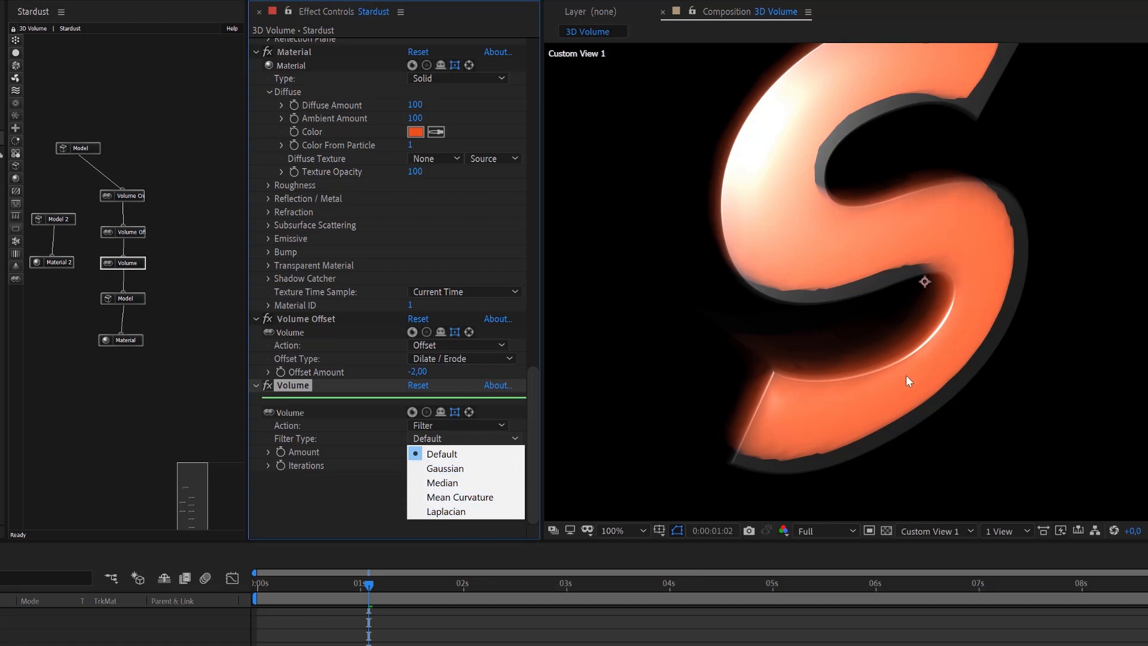
click(443, 454)
click(436, 439)
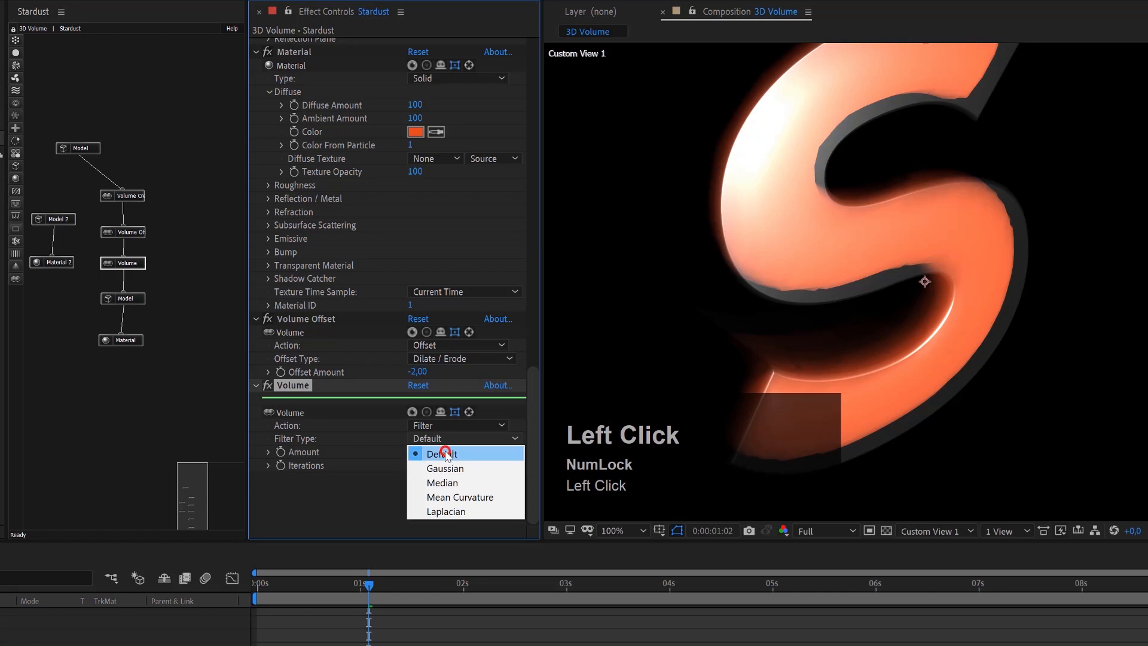
click(446, 454)
click(422, 453)
text(1)
key(Return)
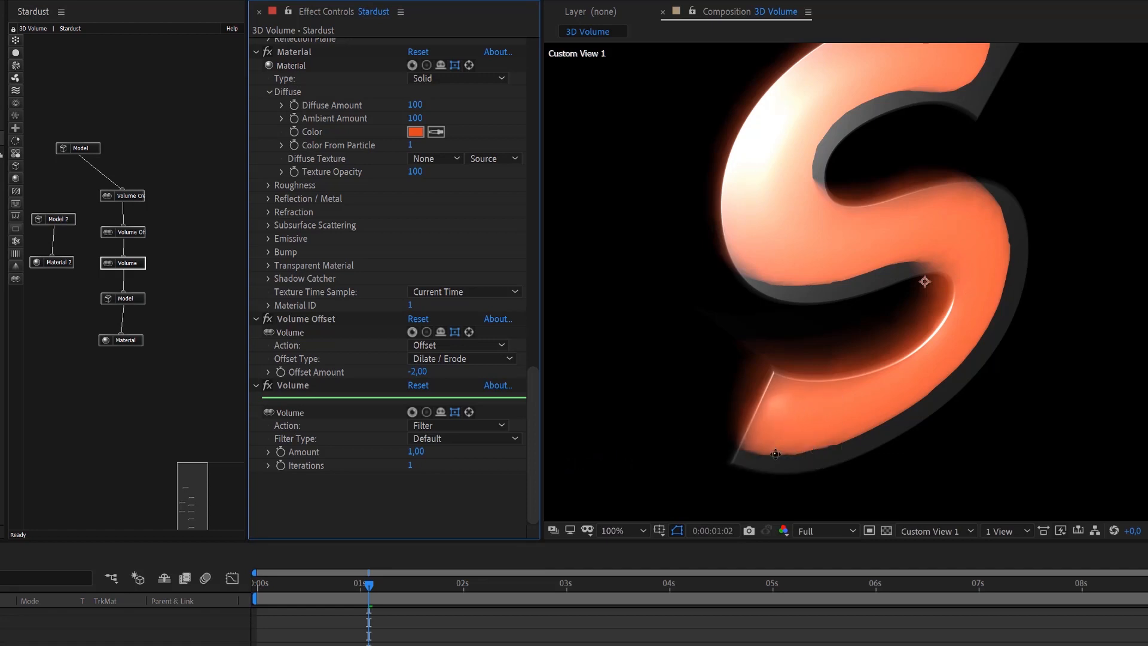
click(418, 452)
text(2)
click(434, 496)
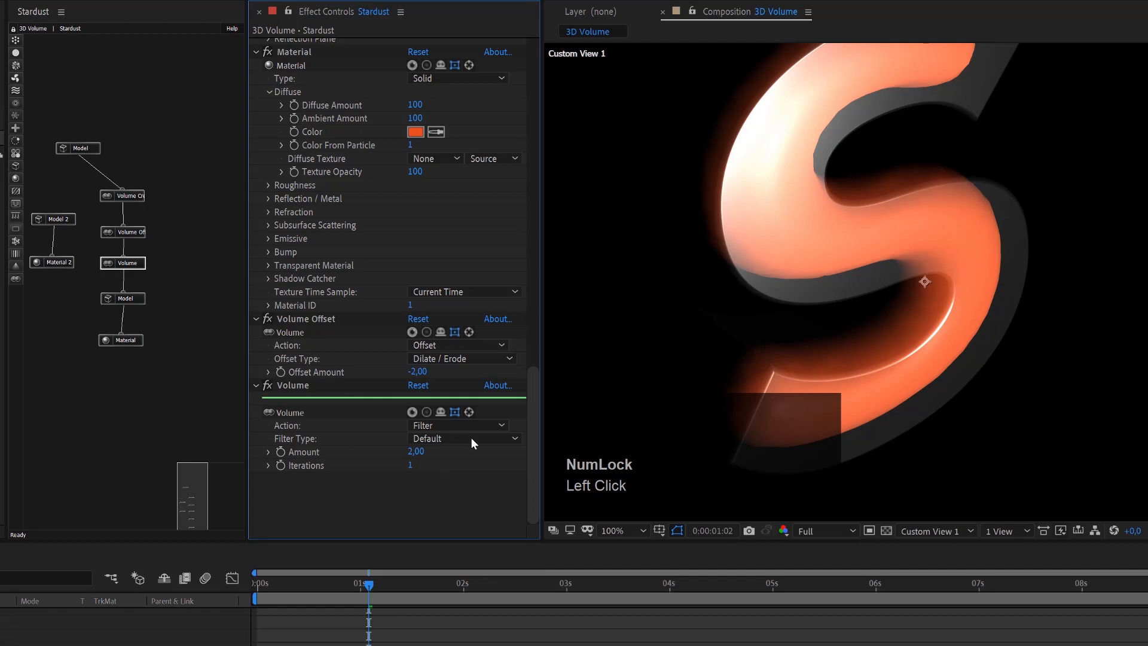
Try 2 Iterations on the filter Volume node, and return it to 1.
click(413, 467)
text(2)
click(428, 494)
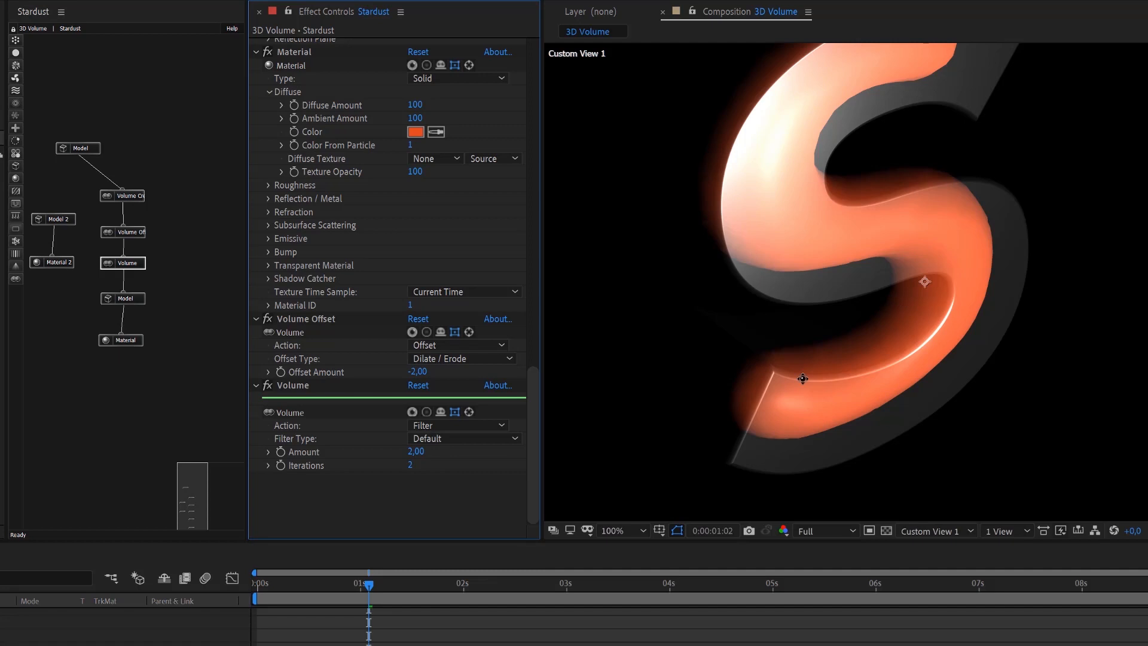
text(1)
click(431, 494)
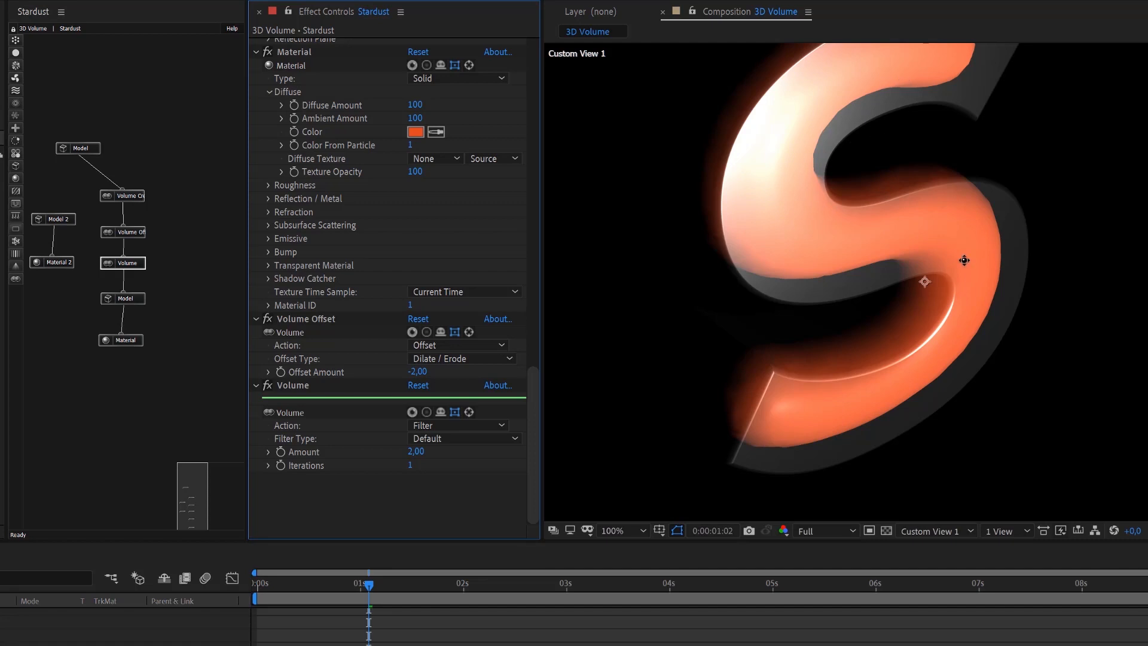
Turn on Preview in the Stardust Render Settings and disable the Model 2 node.
scroll(371, 188, up, 20)
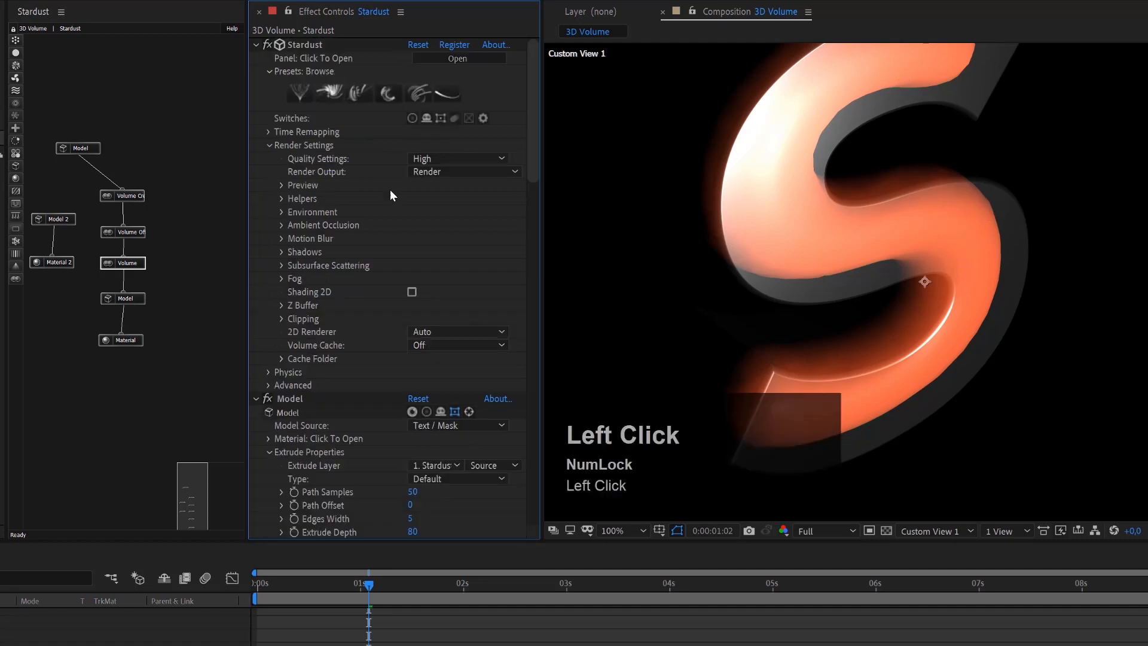
click(278, 184)
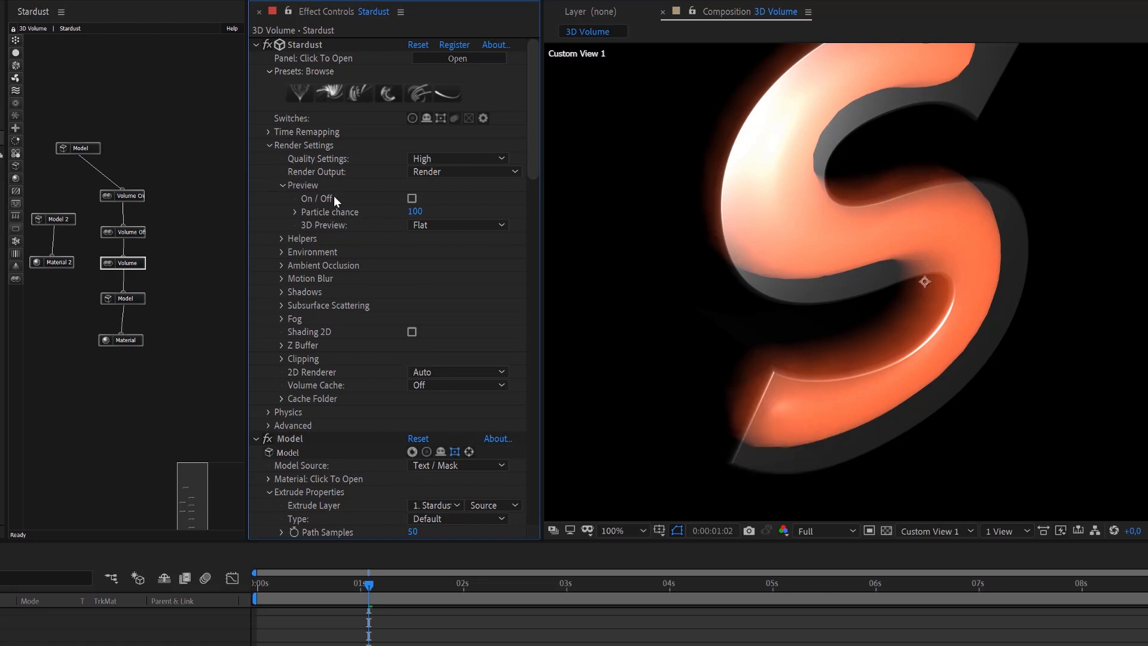
click(412, 198)
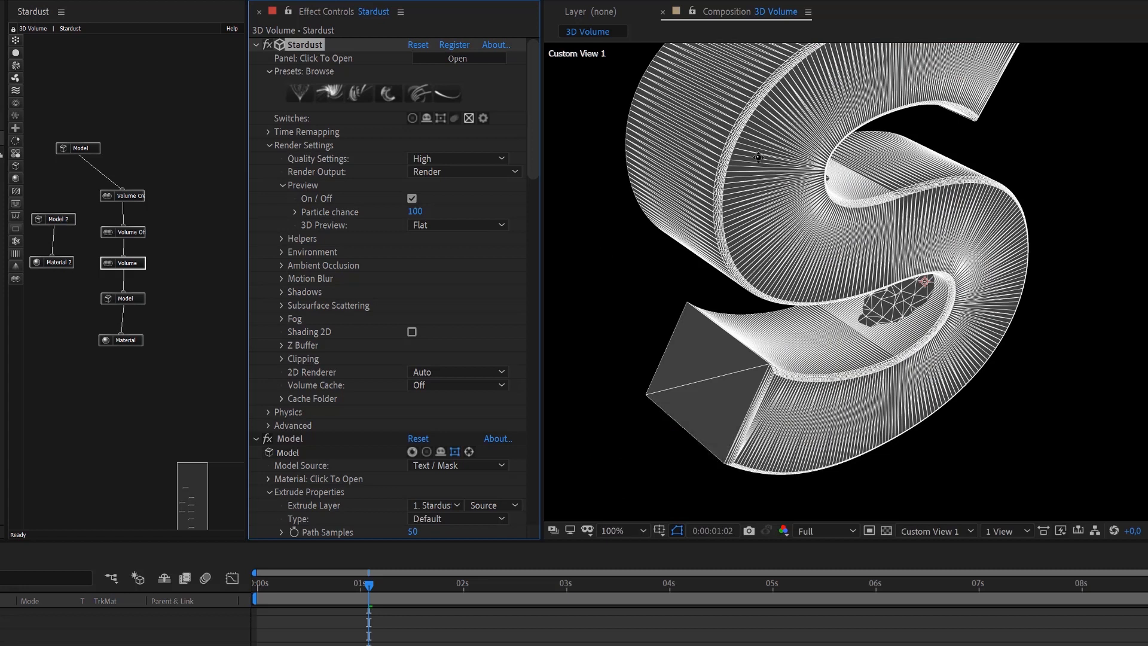
right_click(72, 222)
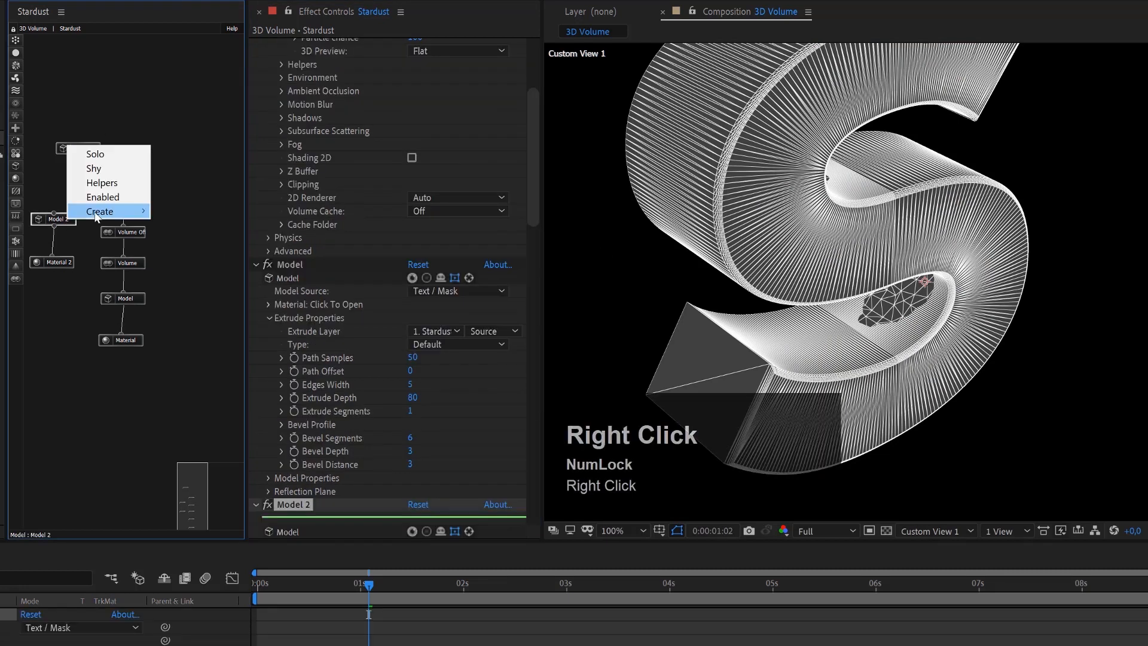
click(100, 200)
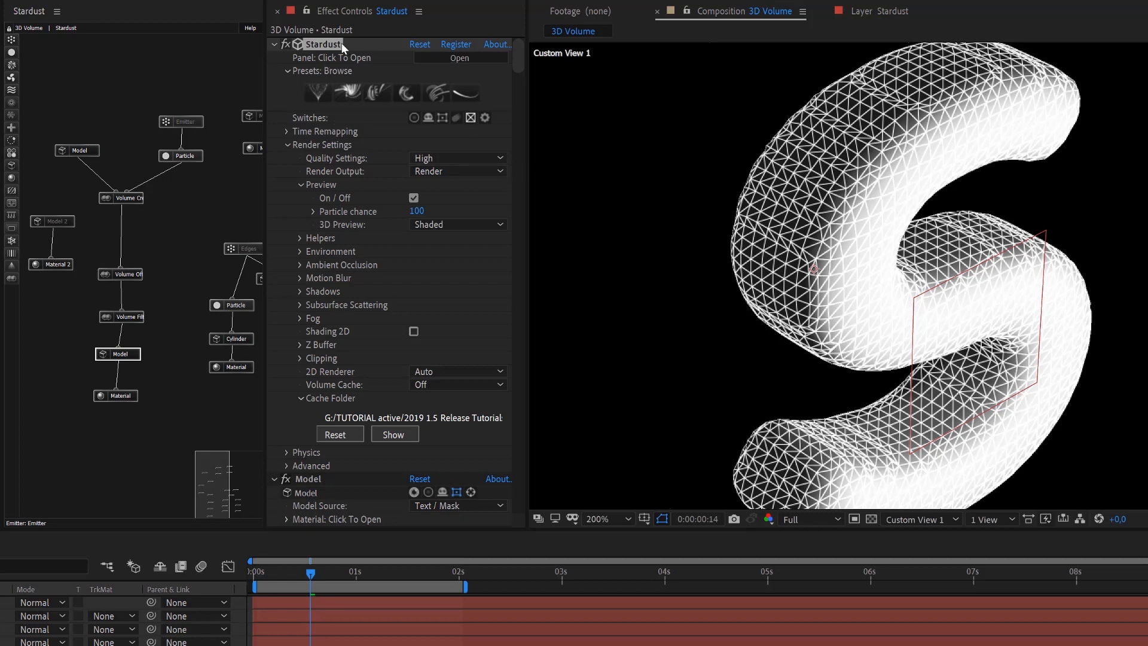
Toggle the Stardust Preview off and on to compare it with the render, and set 3D Preview to Wire.
click(470, 119)
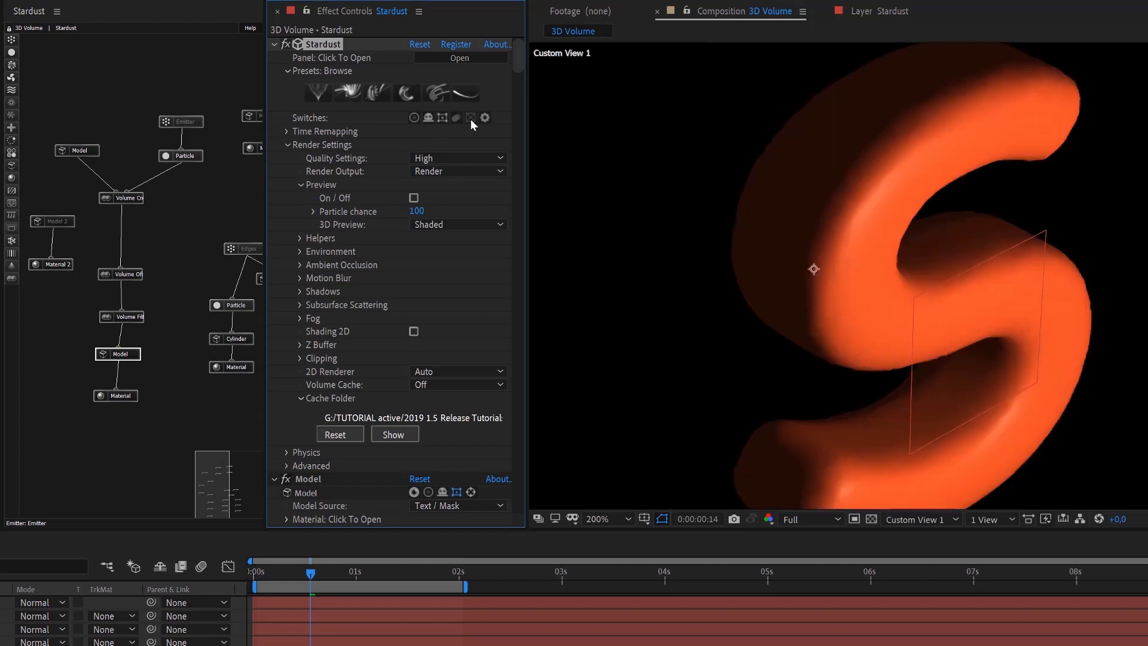
click(471, 118)
click(471, 119)
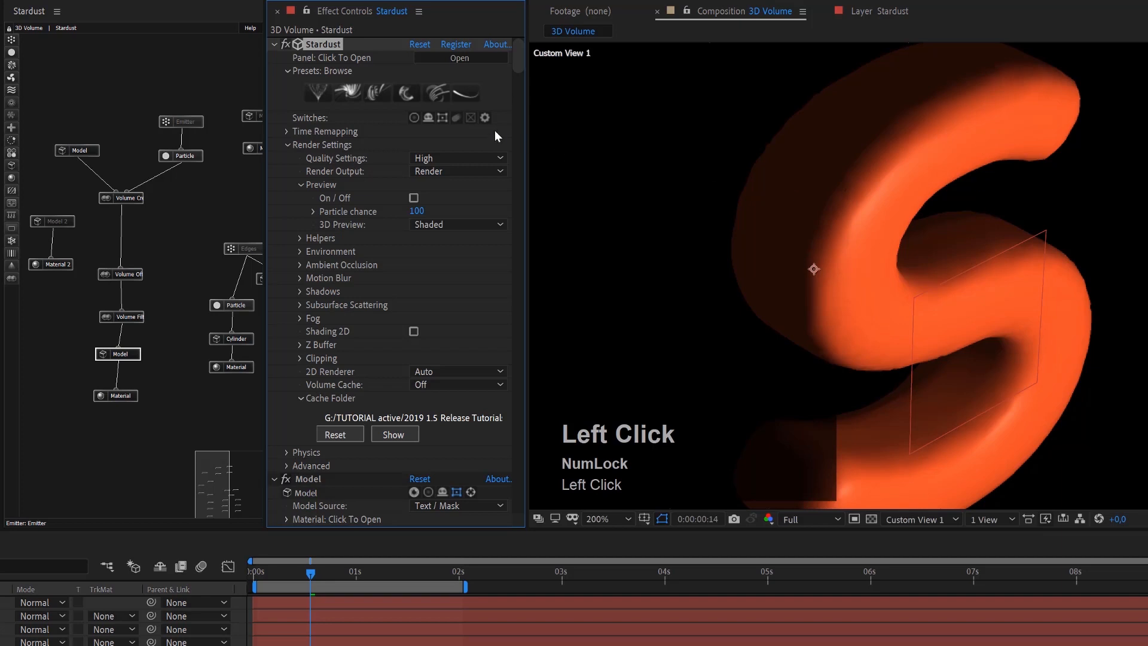
click(472, 117)
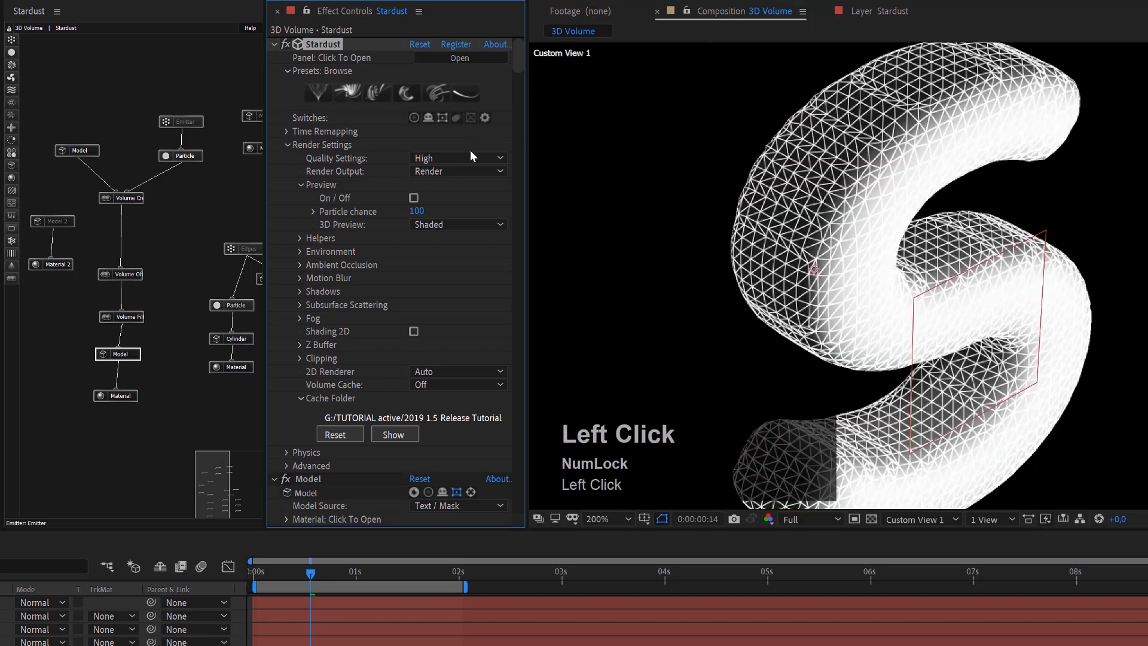
click(443, 225)
click(446, 239)
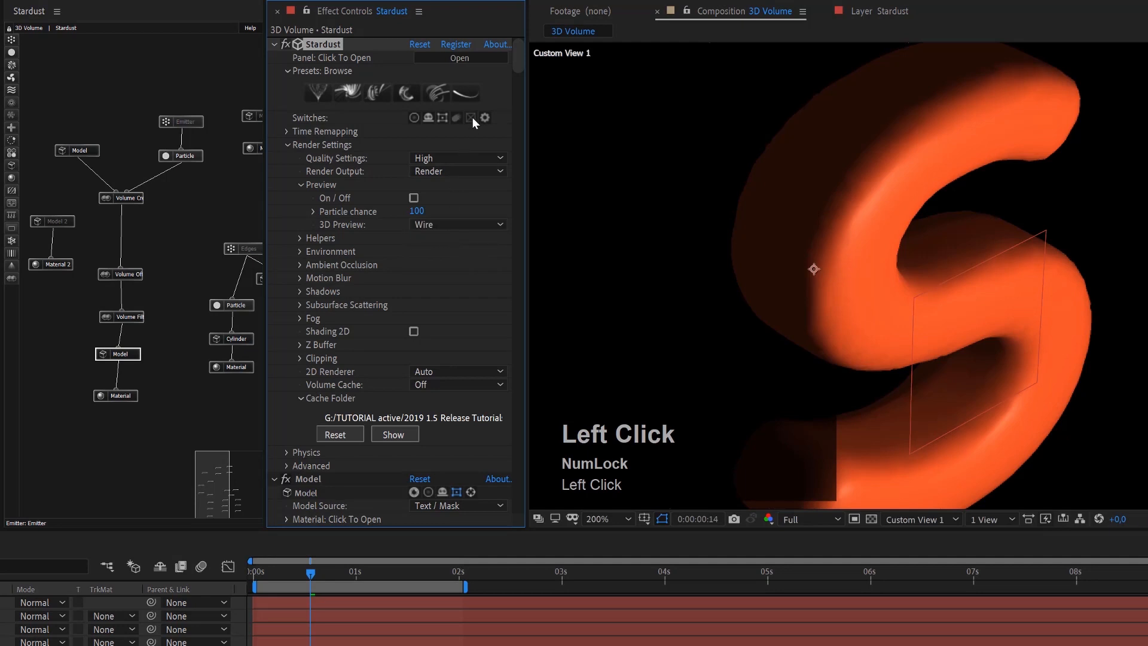
Set Stardust's 3D Preview to Shaded and toggle the preview on and off to compare it with the render.
click(471, 117)
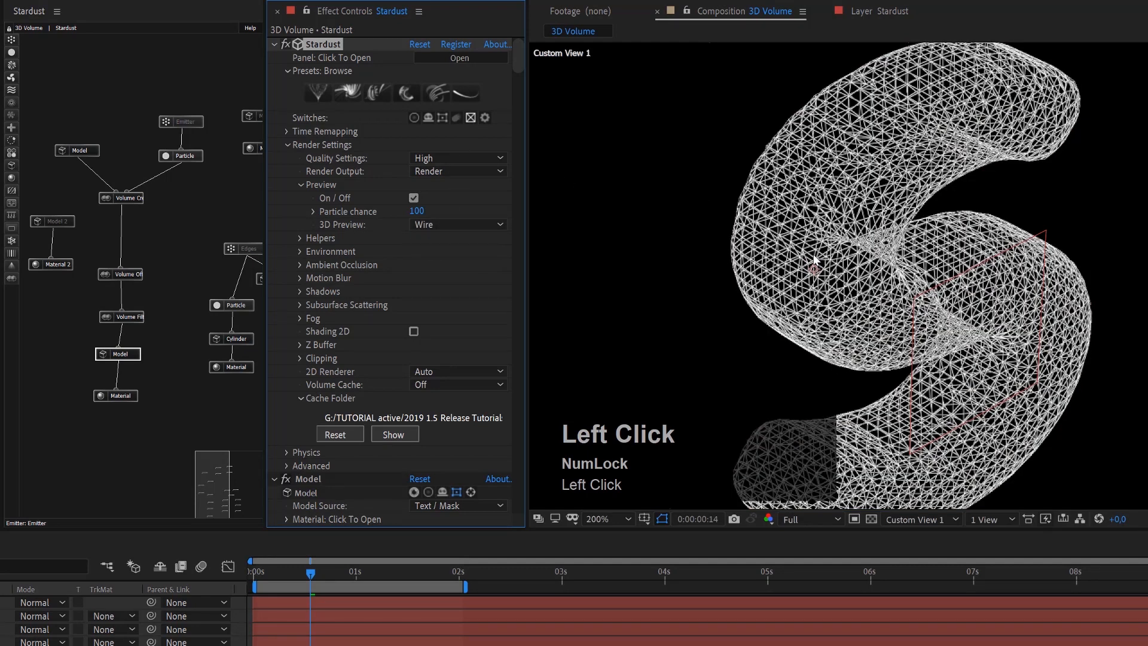
click(442, 225)
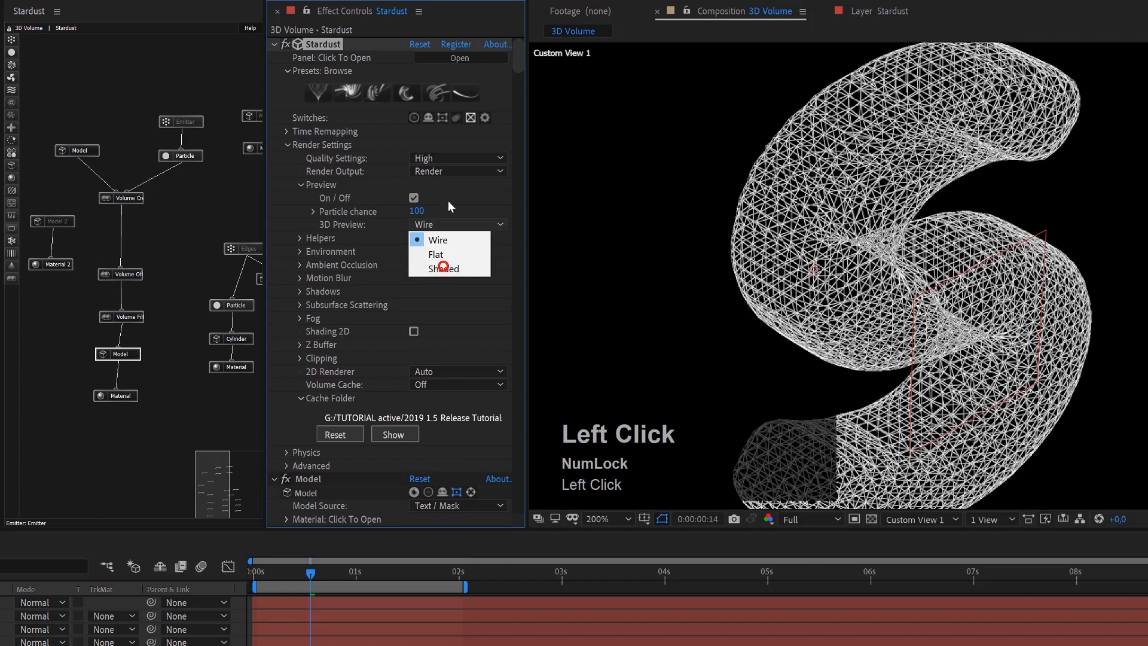
click(443, 267)
click(471, 117)
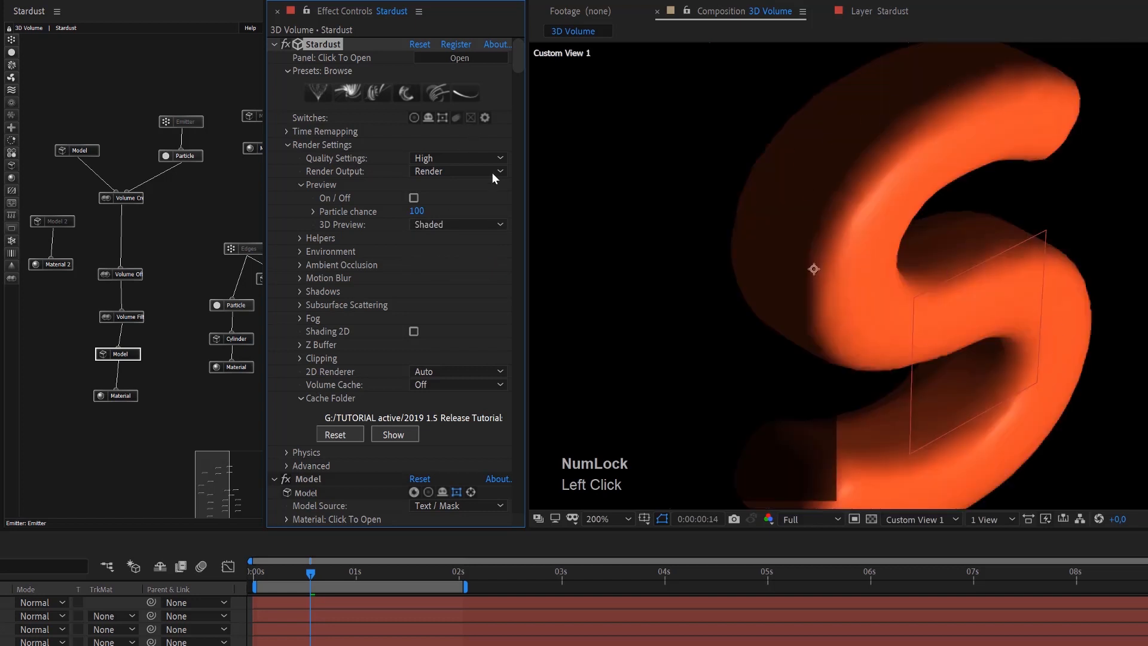
click(471, 118)
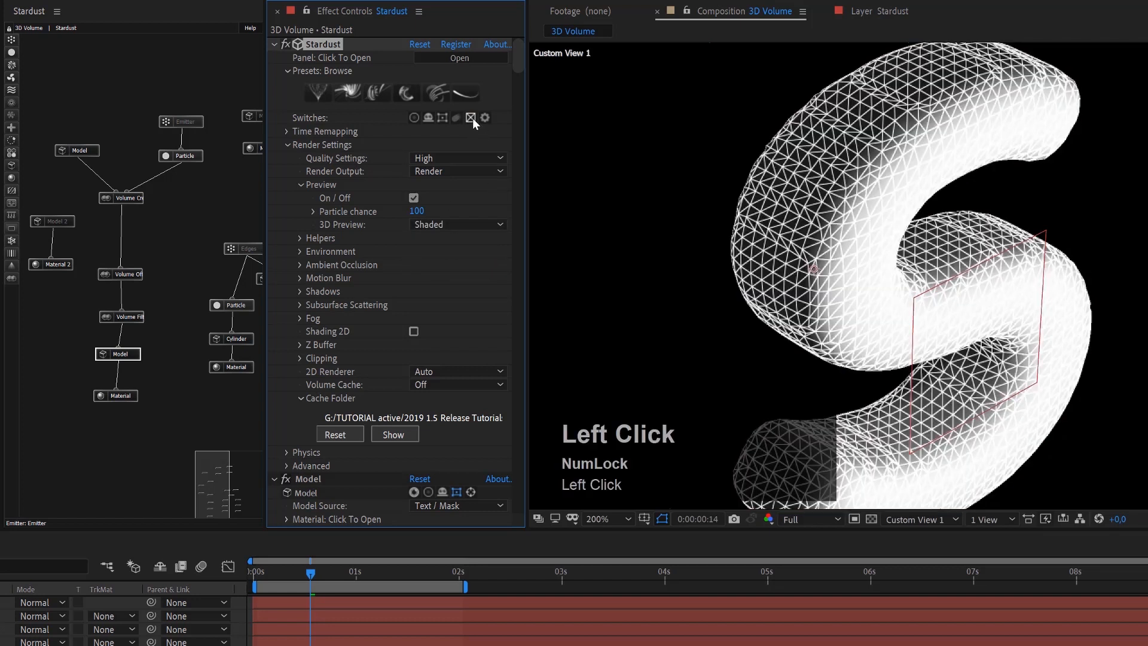
click(472, 118)
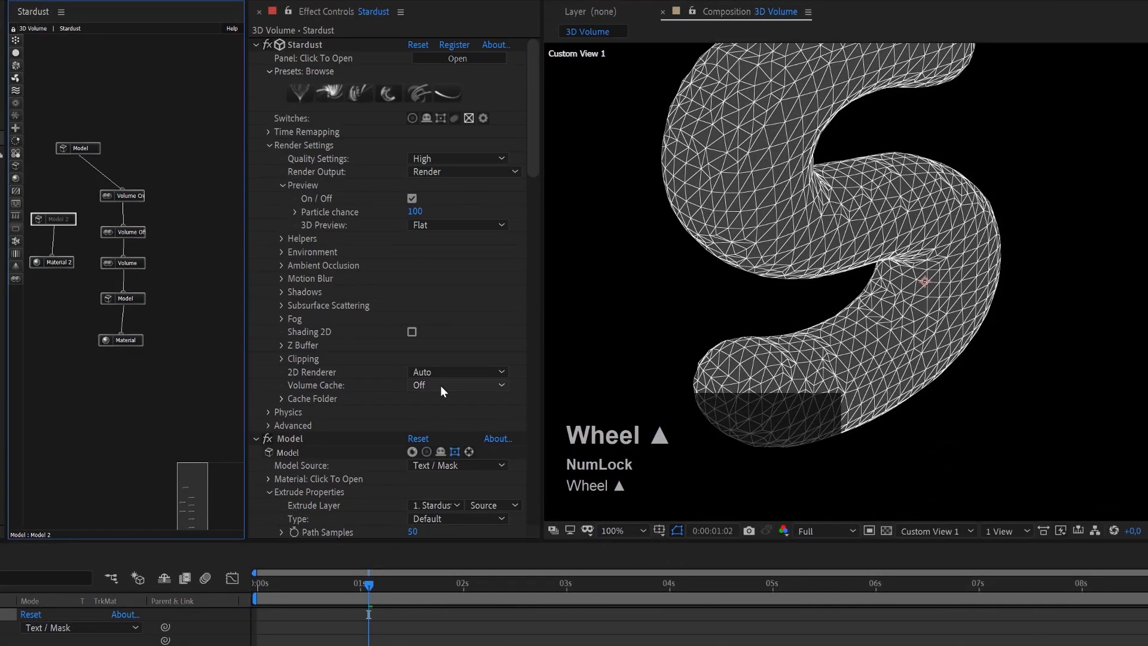
Try the Wire mode for 3D Preview on the S mesh, and return it to Shaded.
click(432, 228)
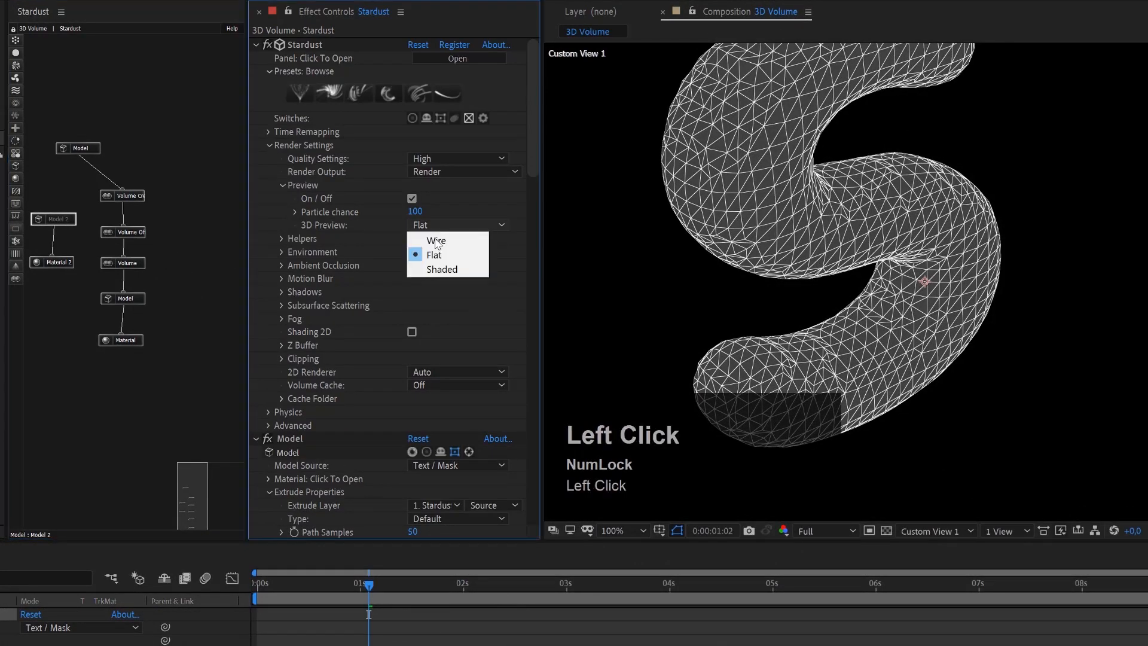
click(435, 241)
click(434, 227)
click(444, 270)
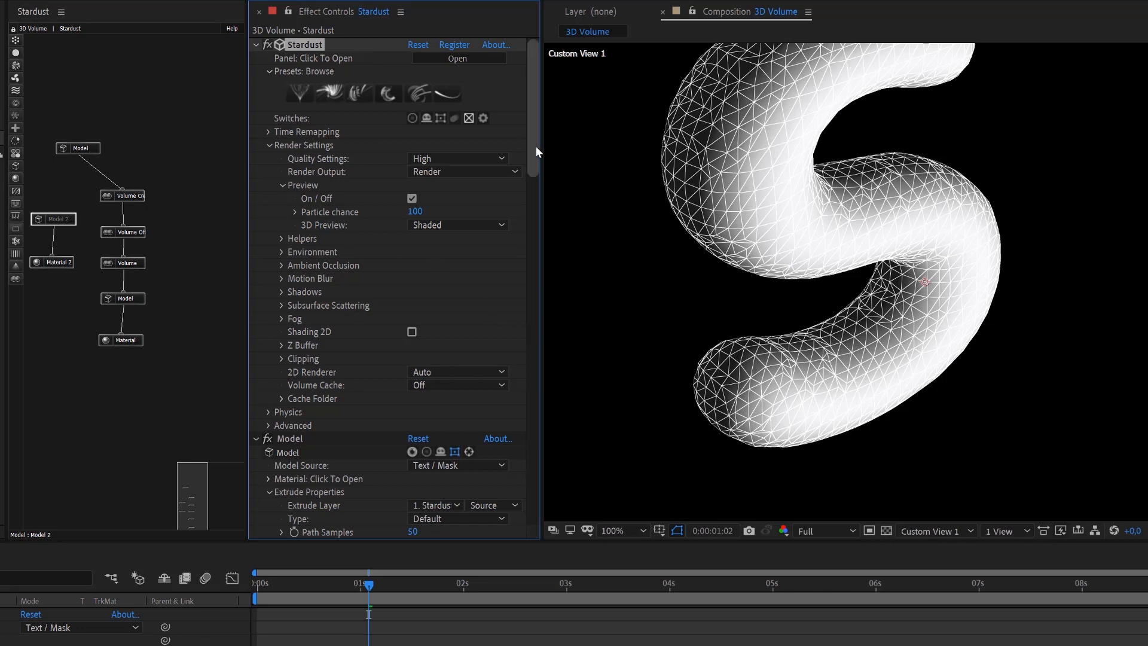
Try Voxel Size values of 2 and 4 on the Volume Creator node.
click(139, 265)
drag(537, 410, 536, 381)
click(137, 199)
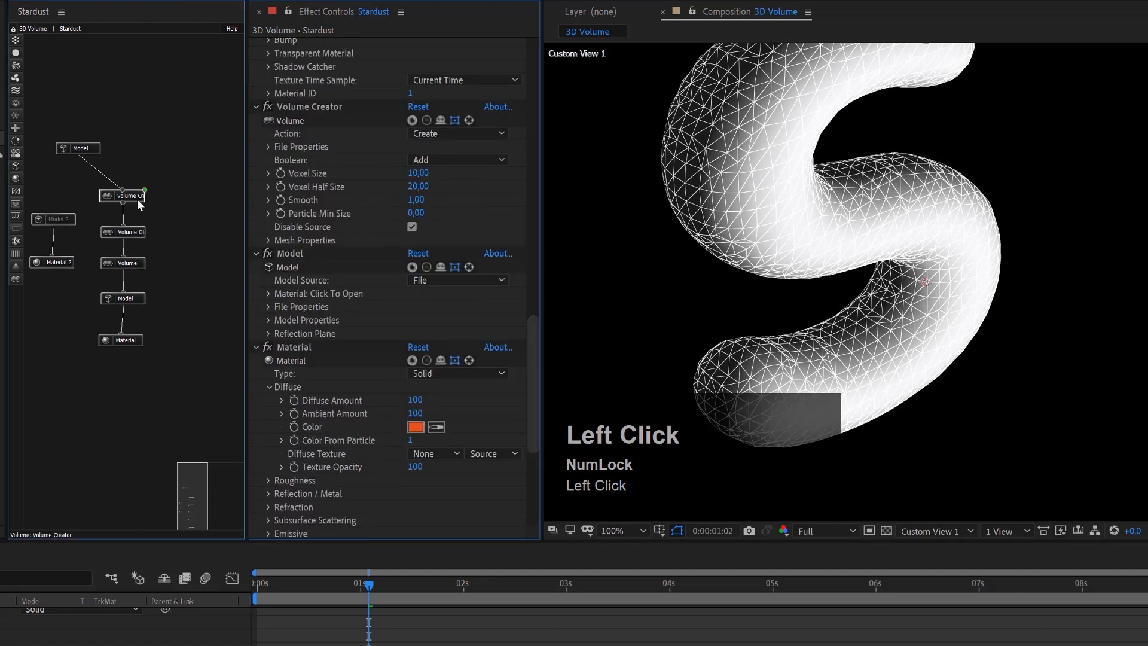
click(413, 187)
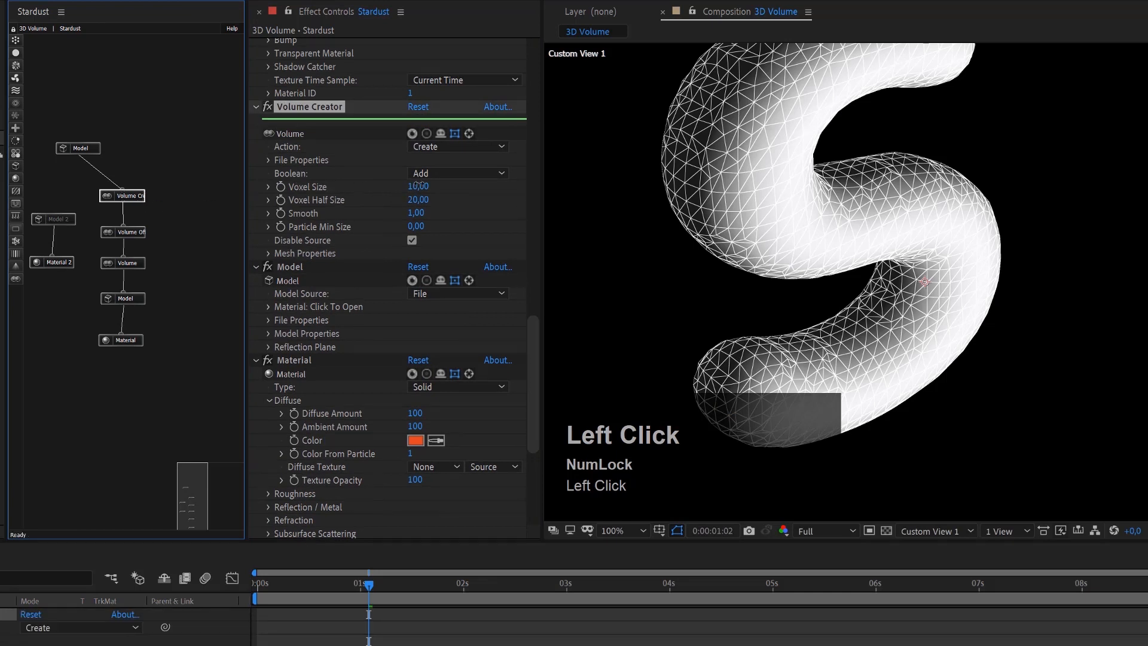
text(2)
key(Return)
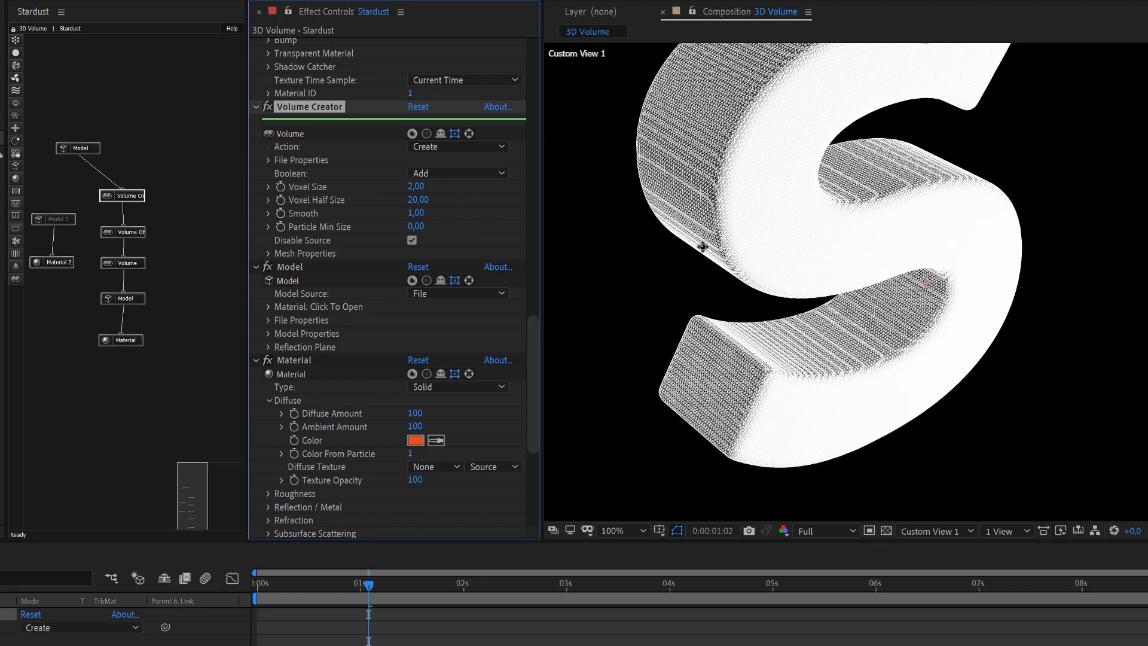
click(416, 187)
text(4)
key(Return)
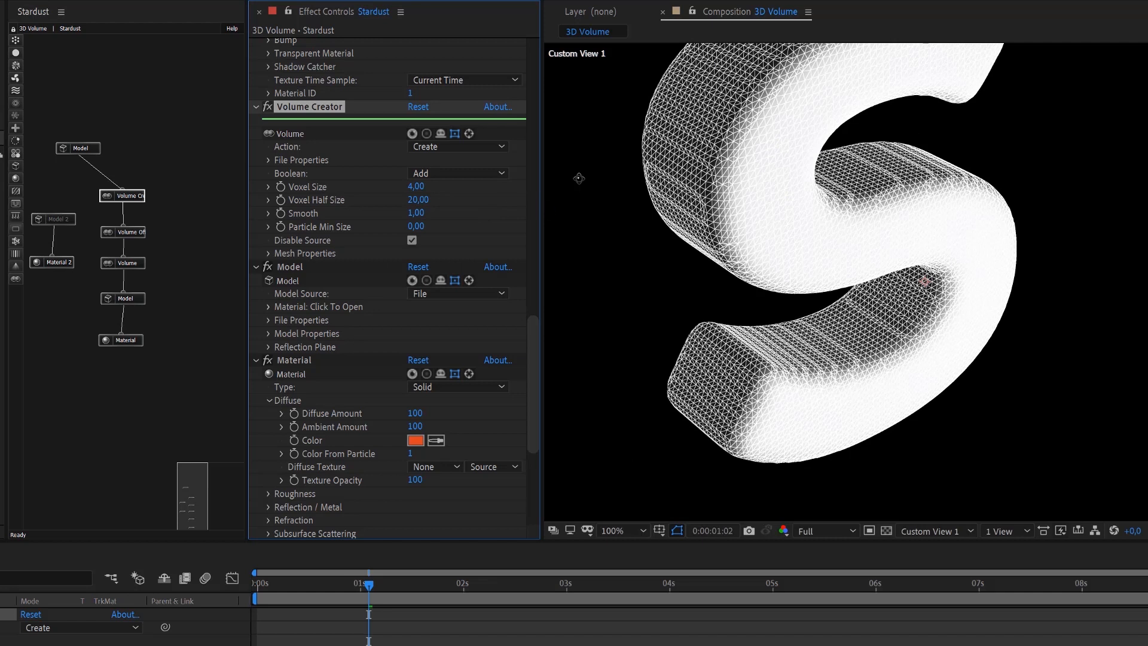
Try Voxel Sizes of 5 and 6 on the Volume Creator node, and settle on 8.
click(415, 186)
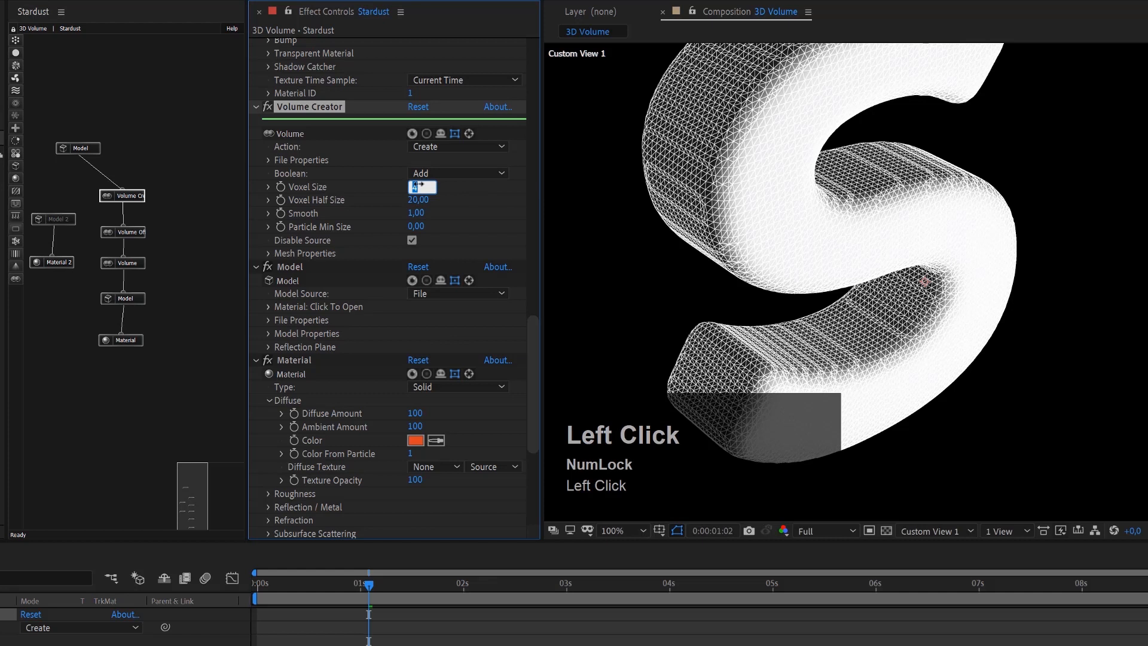
text(5)
key(Return)
click(418, 187)
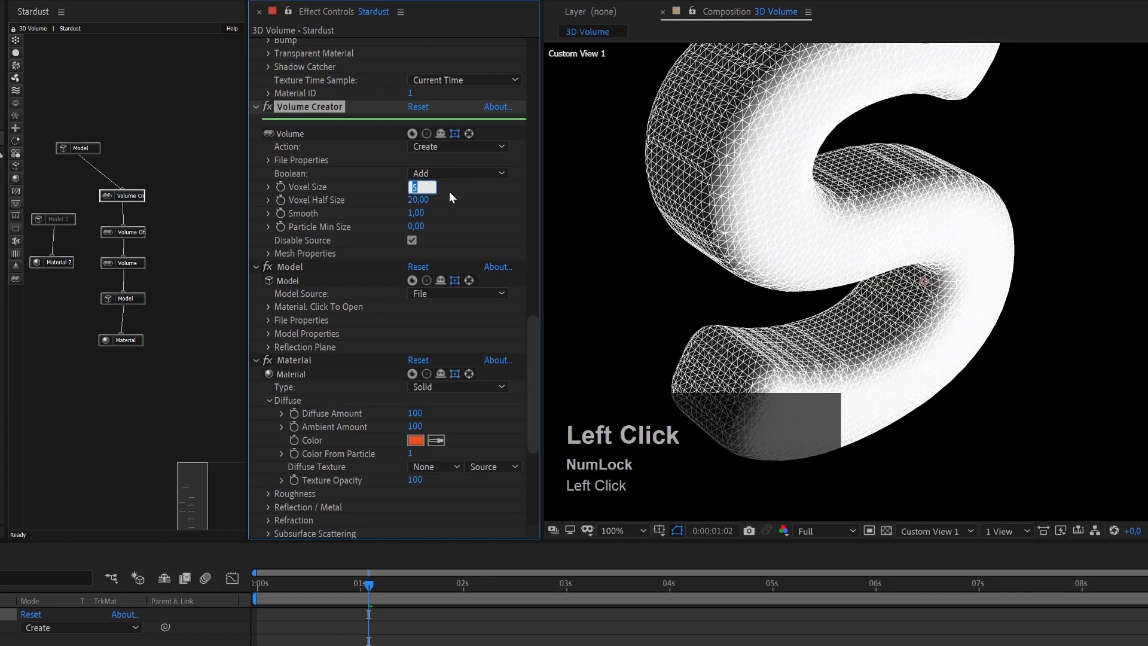
text(6)
key(Return)
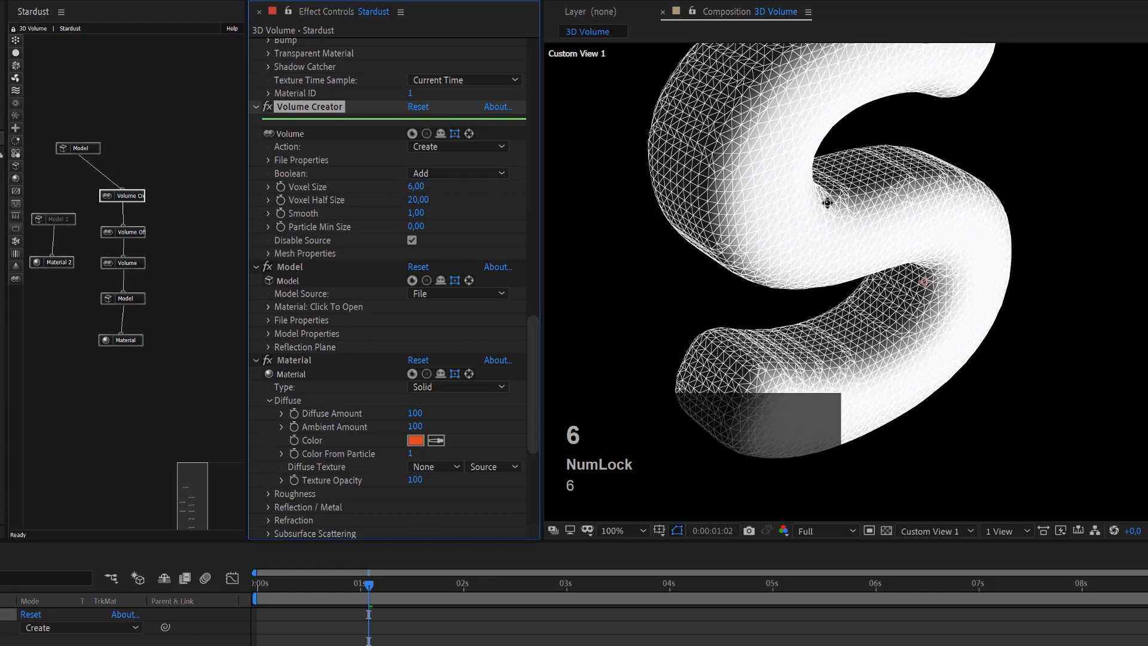
click(414, 187)
text(8)
key(Return)
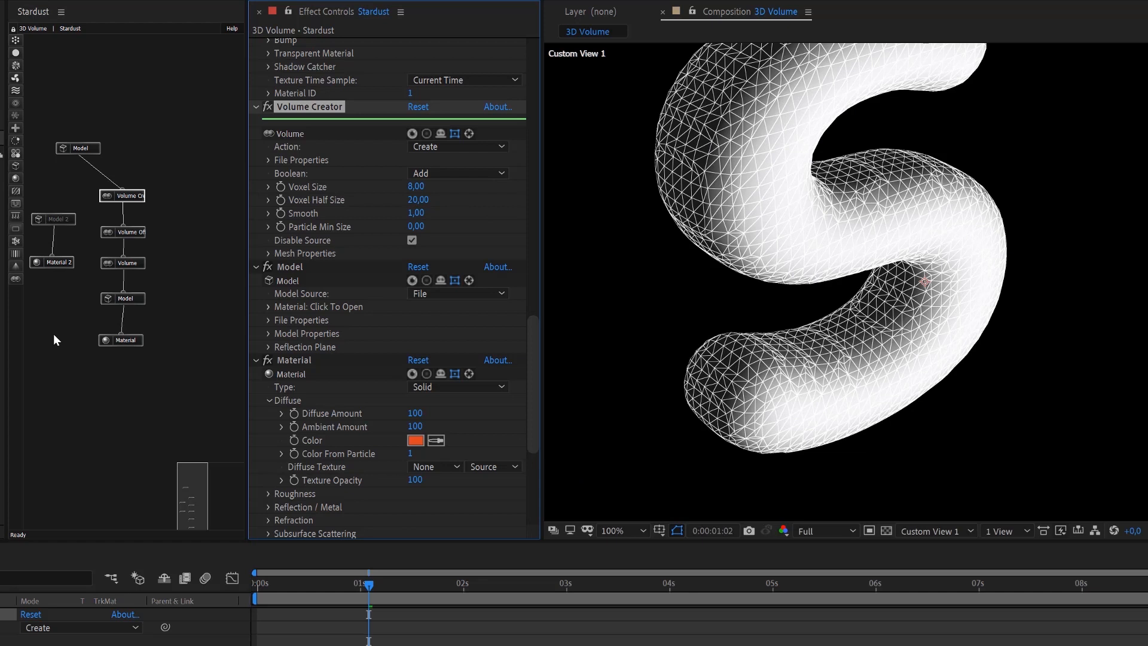
Rename the Volume node that has the Filter action as "Volume Filter".
click(135, 263)
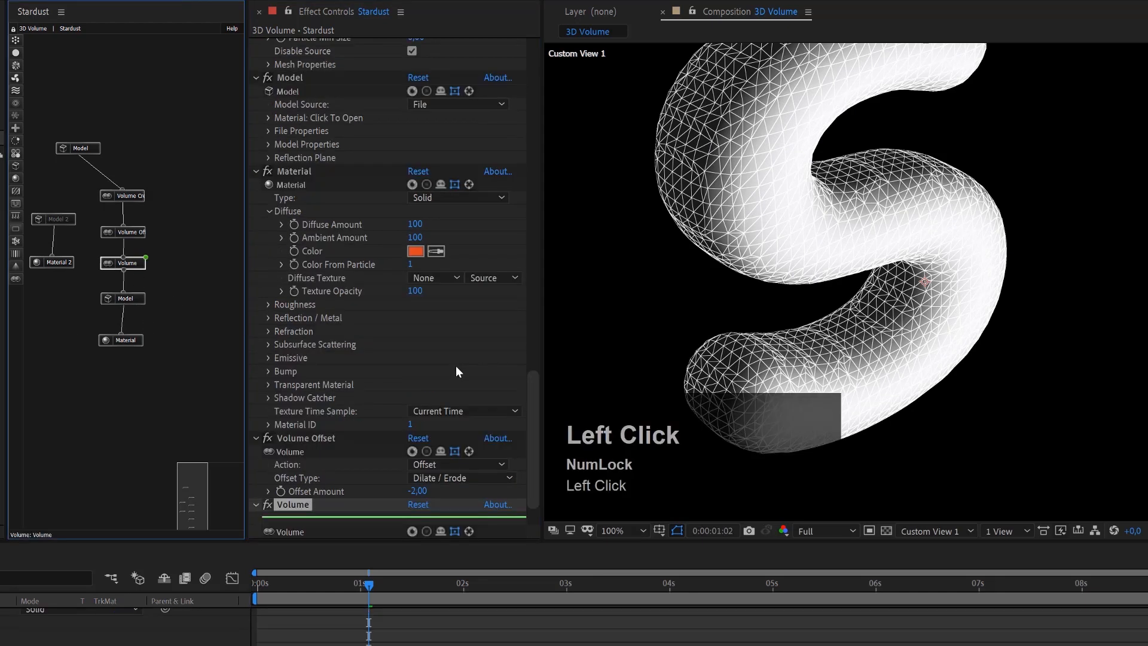
scroll(402, 394, down, 2)
scroll(403, 393, down, 2)
click(301, 427)
key(Return)
key(Right)
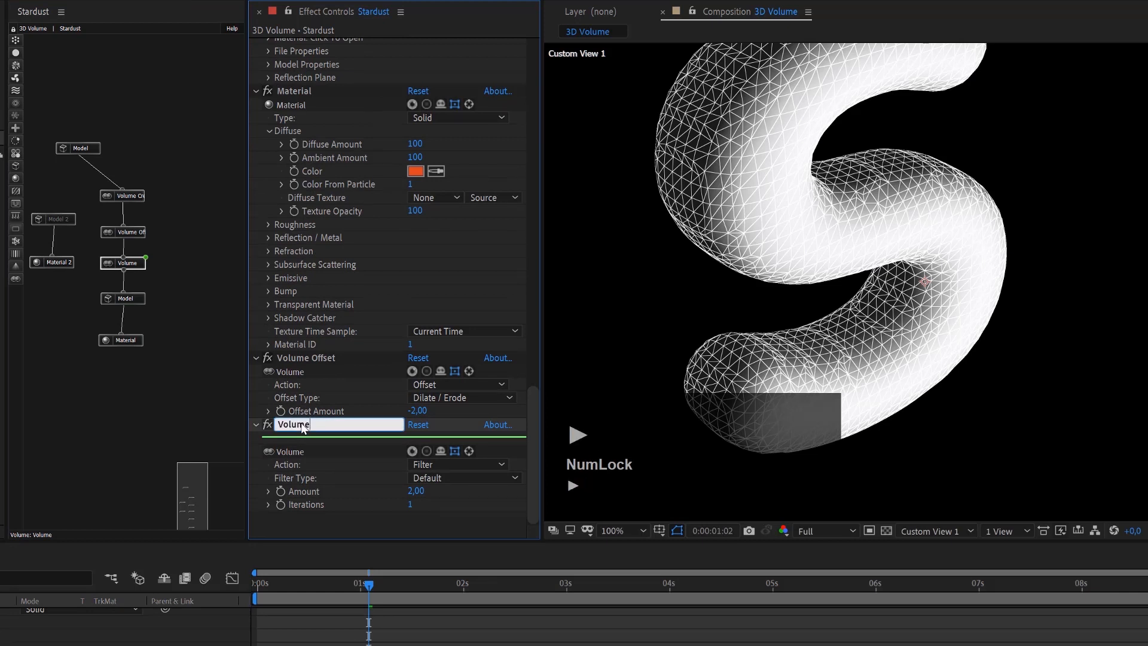
text(Filtzer)
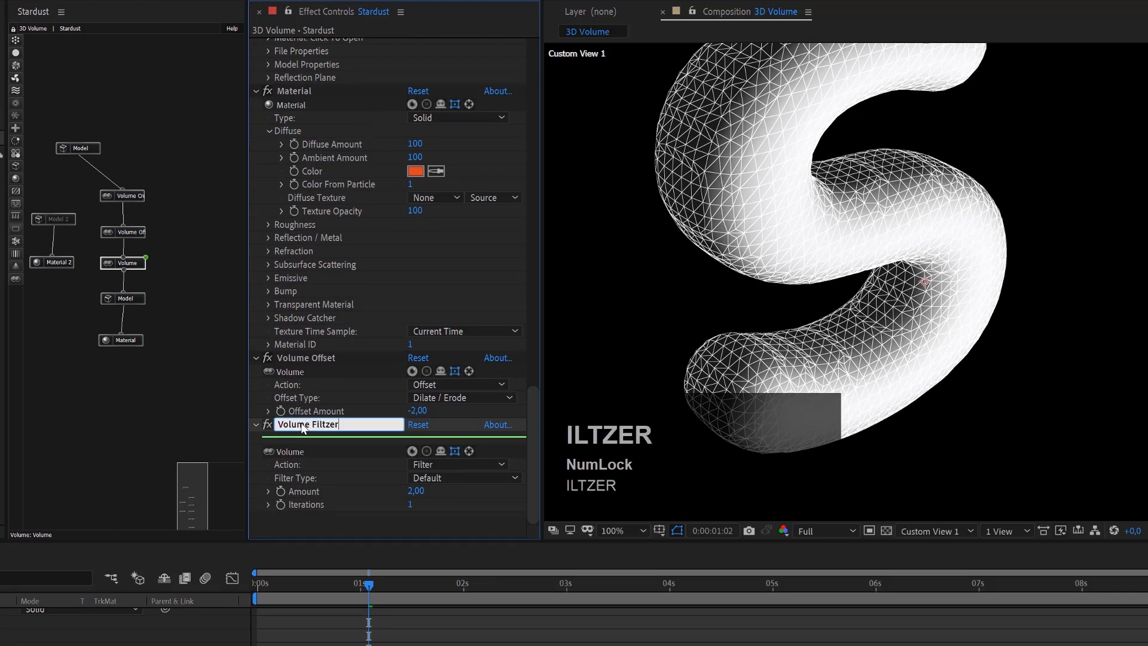
key(Left)
key(Left)
key(Left)
key(Delete)
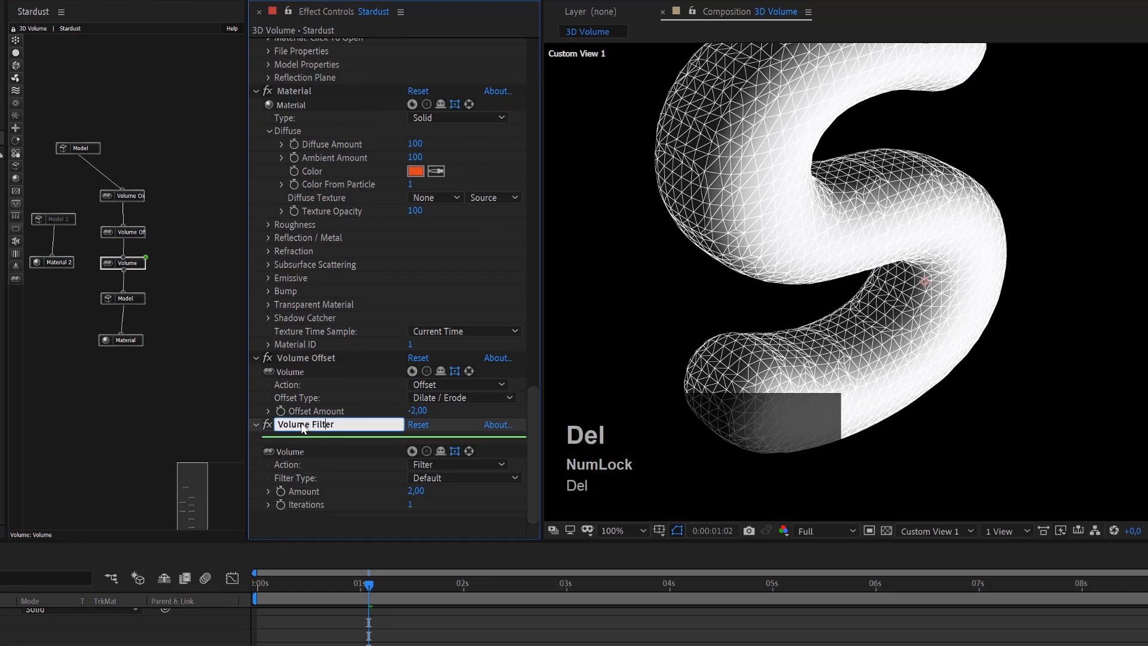
key(Return)
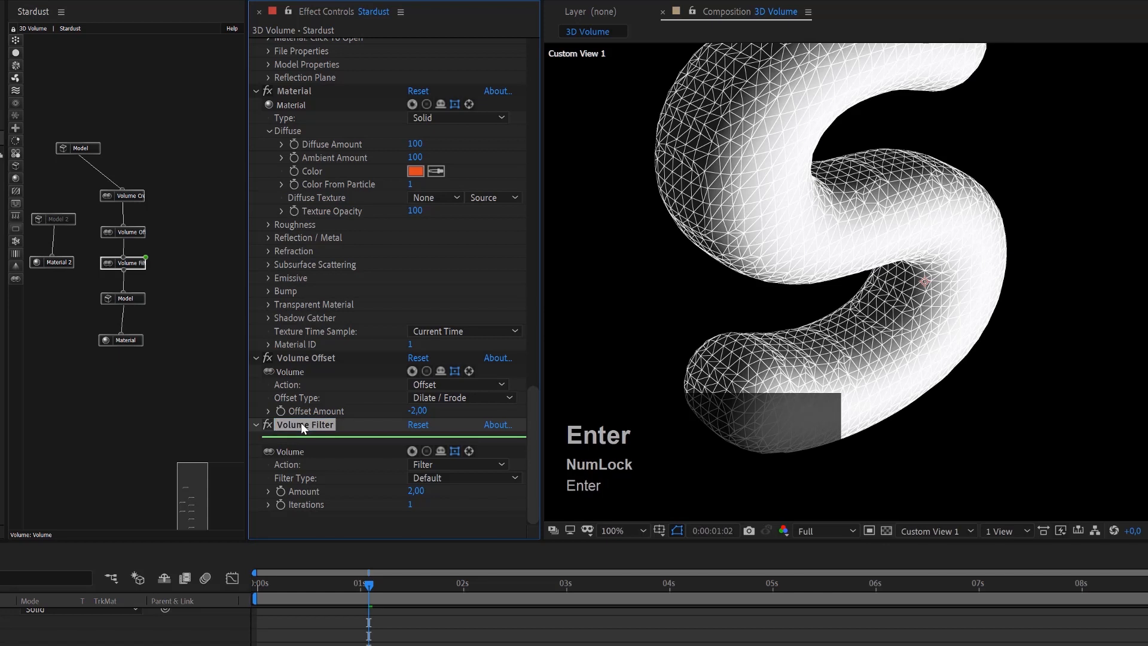
Set the Volume Filter's Filter Type to Gaussian and try an Amount of 4.
click(444, 482)
click(442, 504)
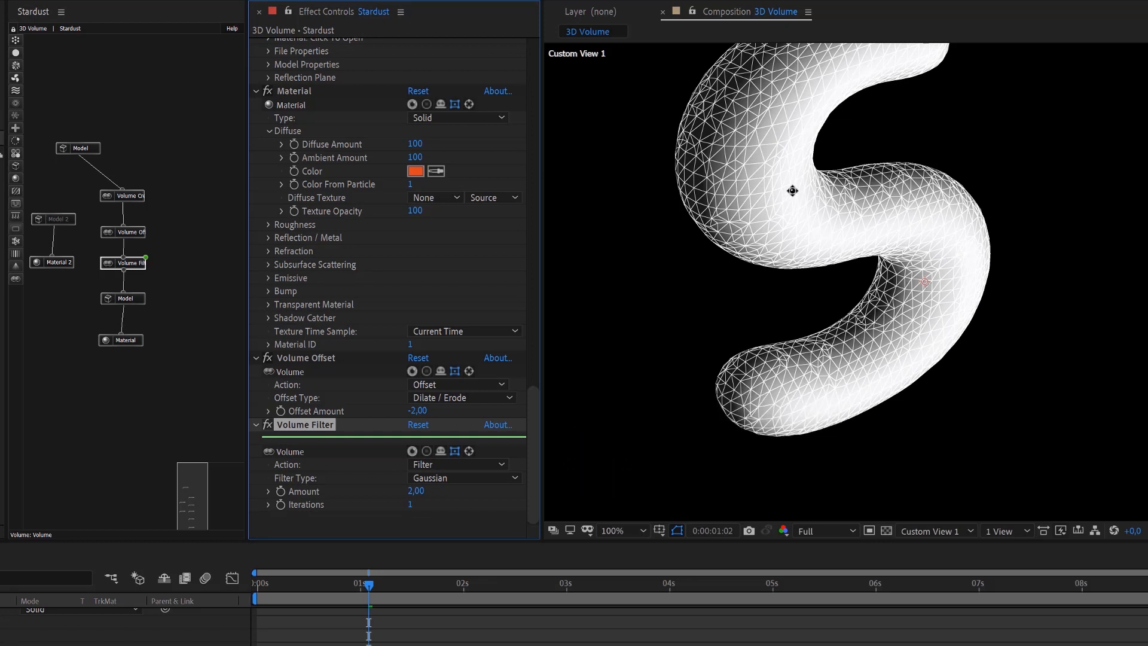
click(418, 489)
text(4)
key(Return)
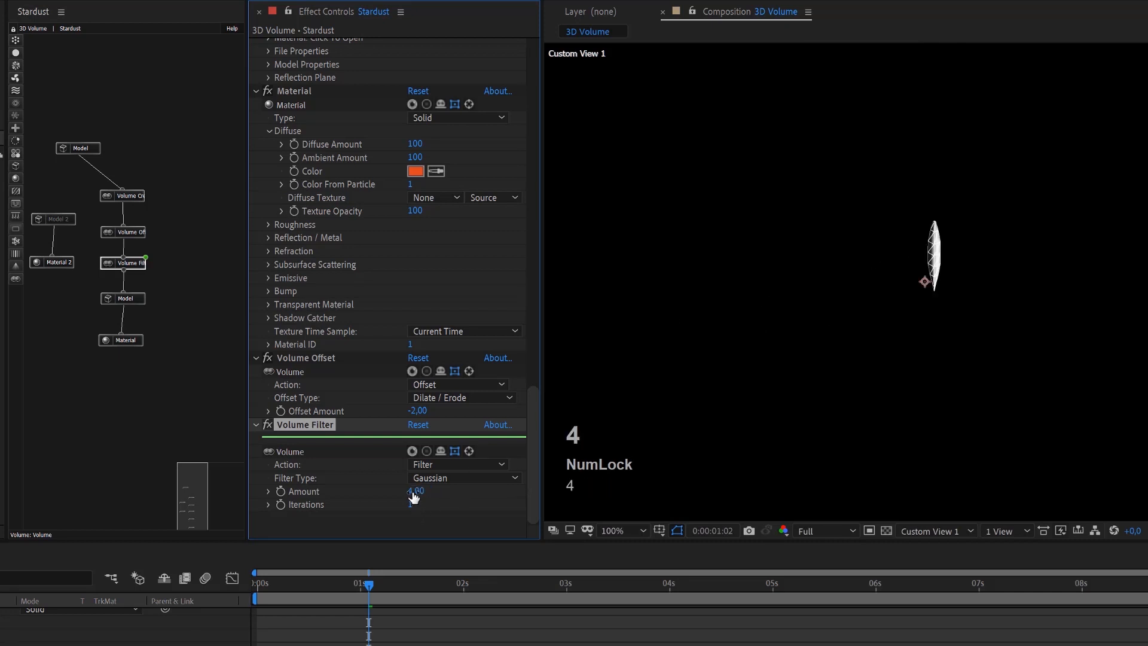
Set the Gaussian filter's Amount to 1 and switch the Volume Filter node off and on to compare the mesh.
click(443, 504)
text(1)
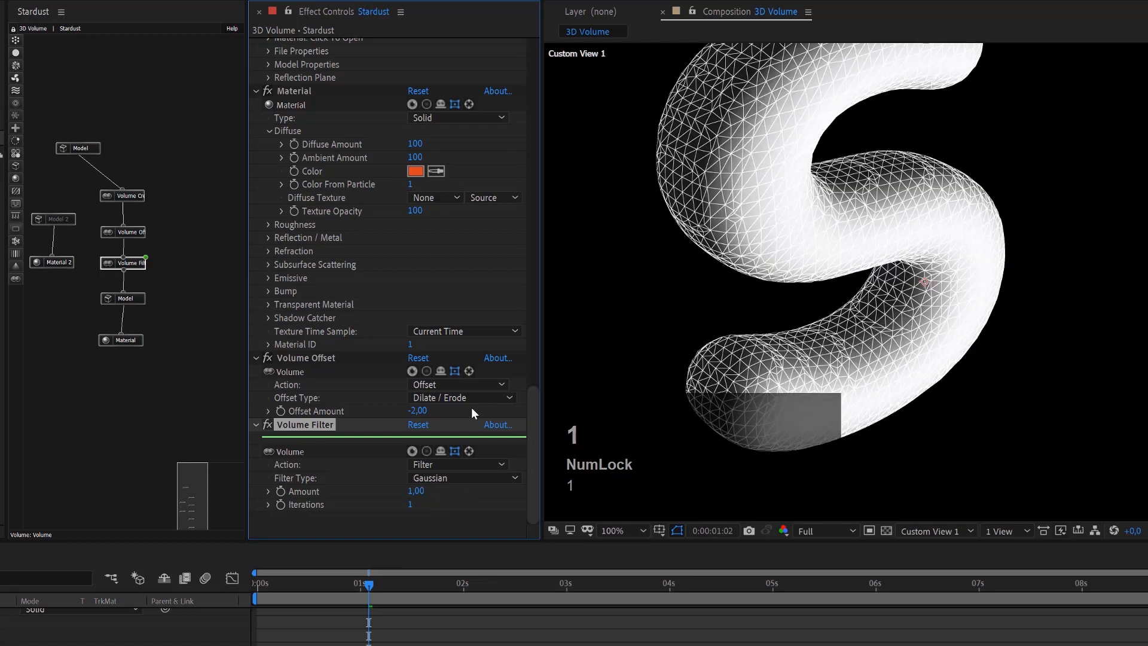
click(413, 454)
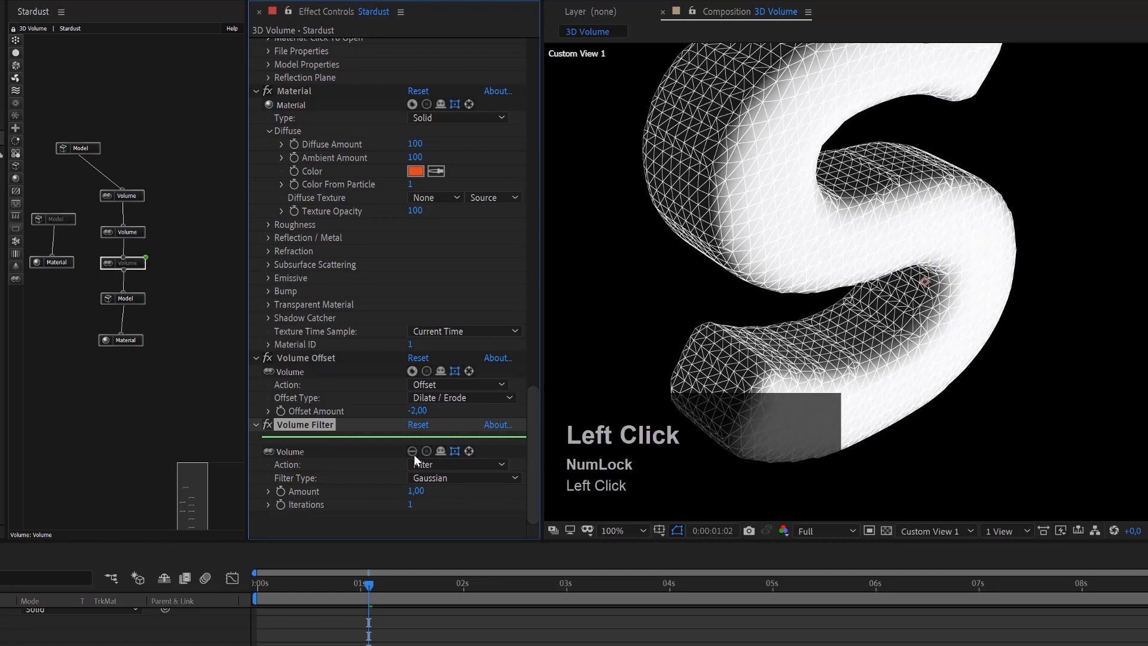
click(414, 454)
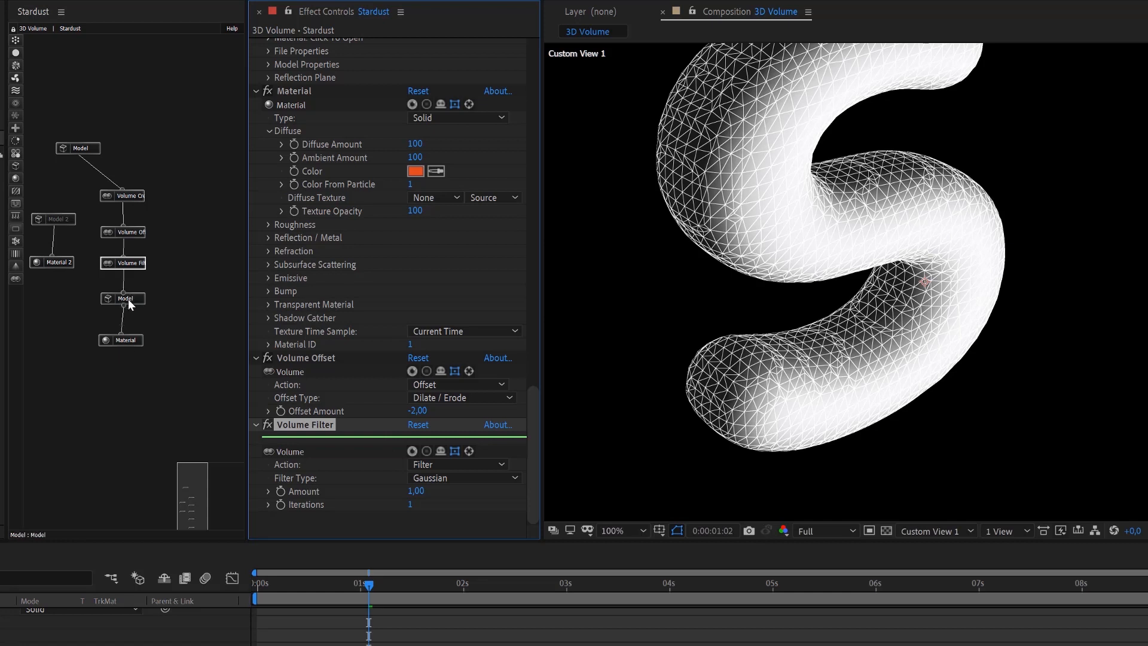
Move the Model, Material, Volume Filter and Volume Offset nodes down to make room below the Volume Creator.
drag(172, 299, 102, 366)
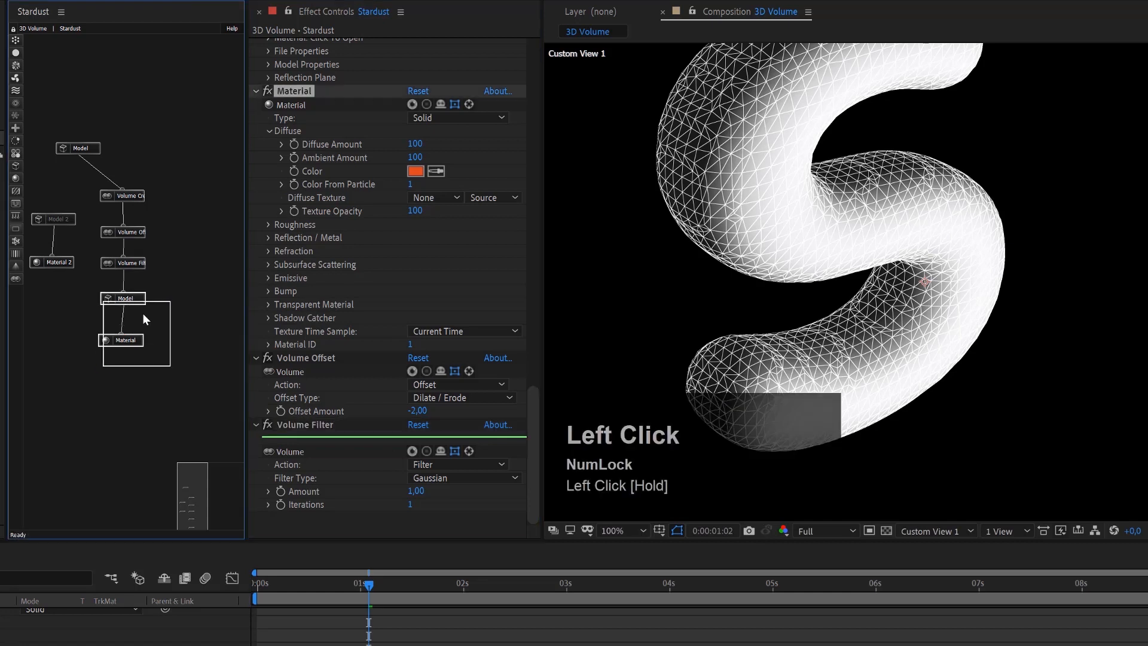
drag(141, 302, 136, 356)
drag(141, 266, 141, 318)
drag(137, 235, 136, 275)
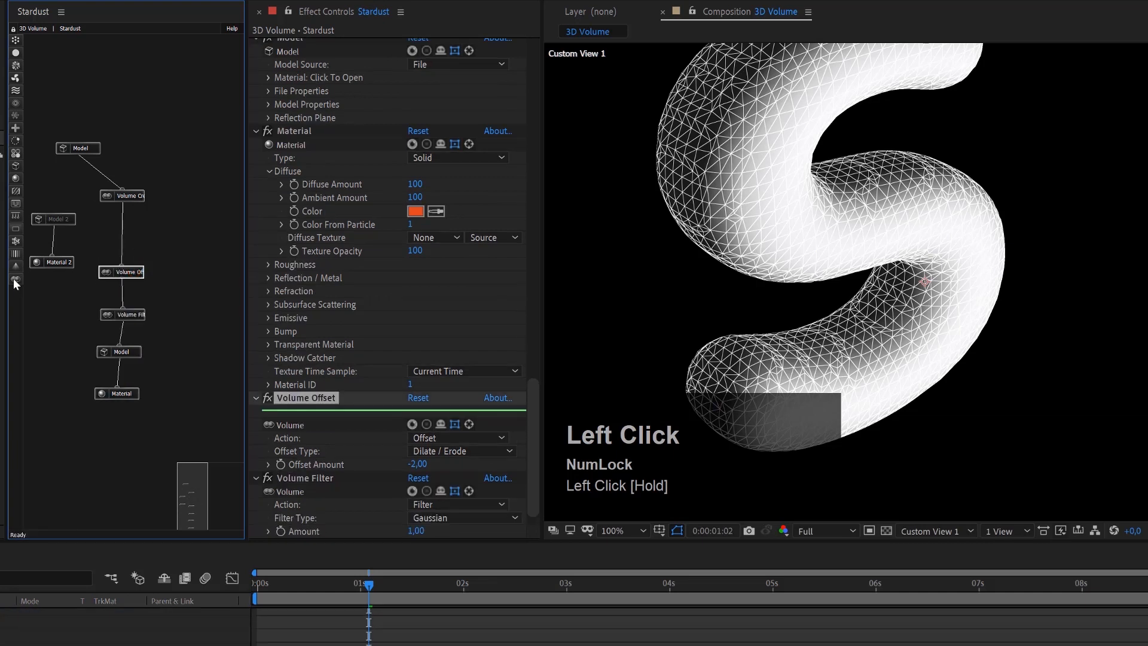
Insert a new Volume node between the Volume Creator and Volume Offset nodes, and set its Action to Noise.
click(17, 281)
click(48, 283)
drag(56, 286, 137, 239)
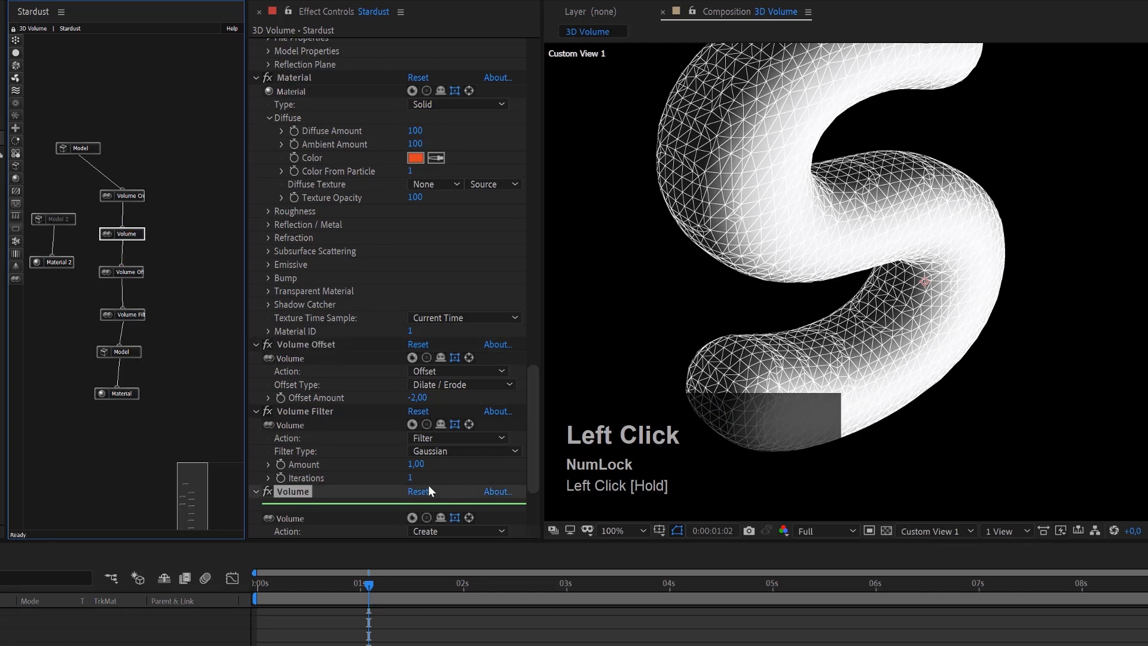
scroll(428, 486, down, 3)
click(453, 426)
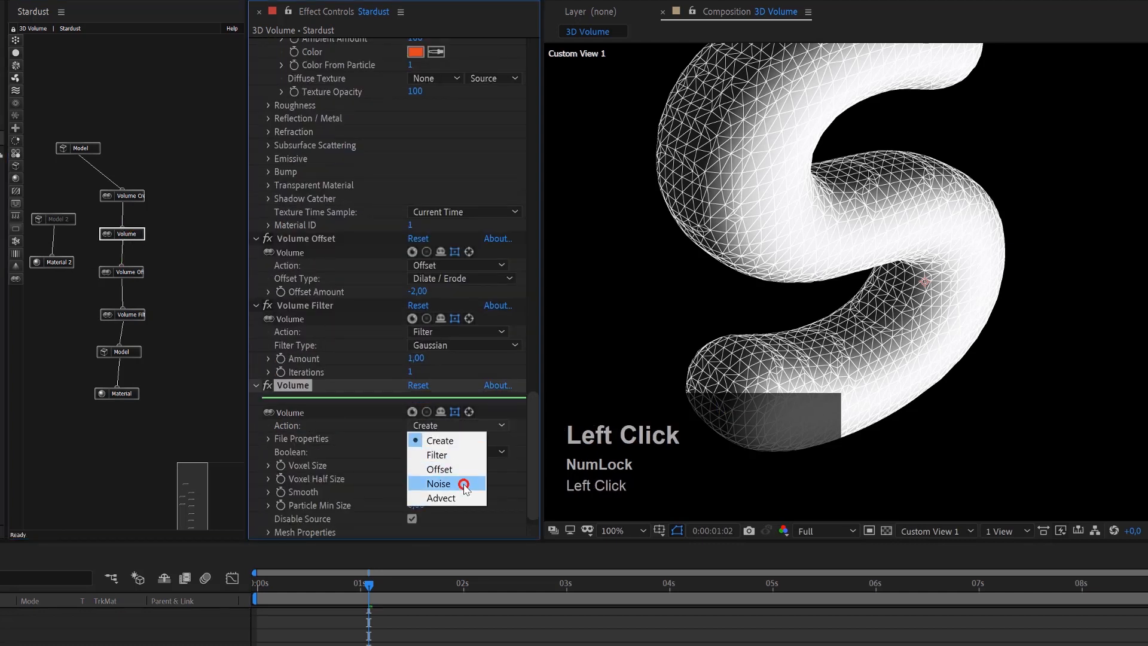
click(464, 484)
scroll(464, 483, down, 3)
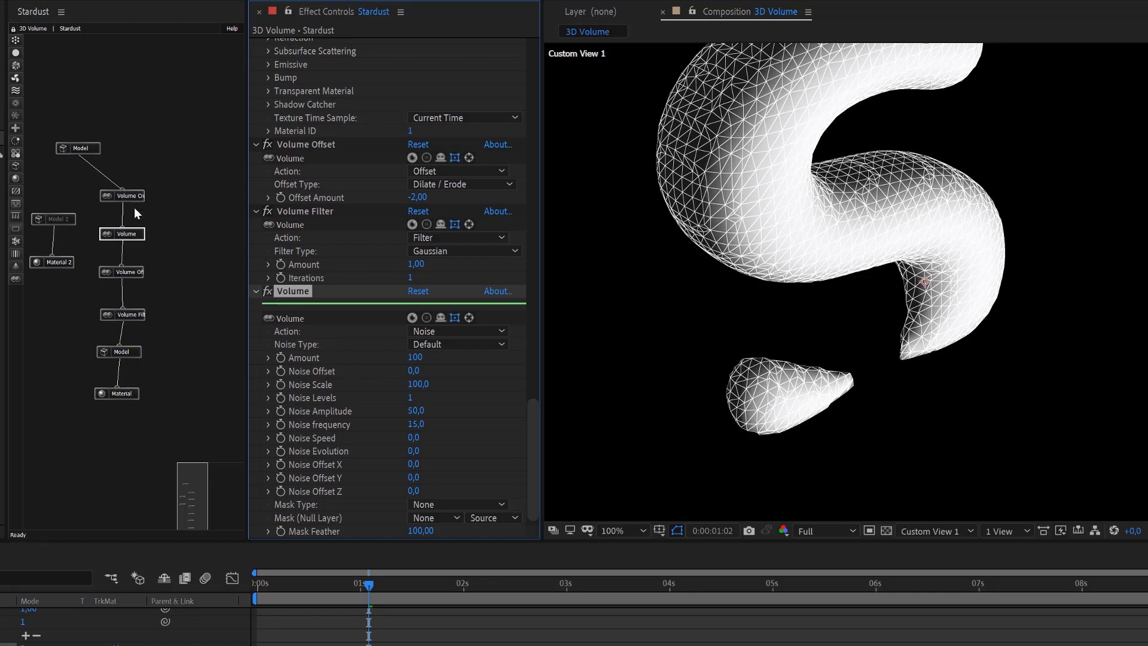
Rename the new noise Volume node as "Volume Noise".
click(310, 291)
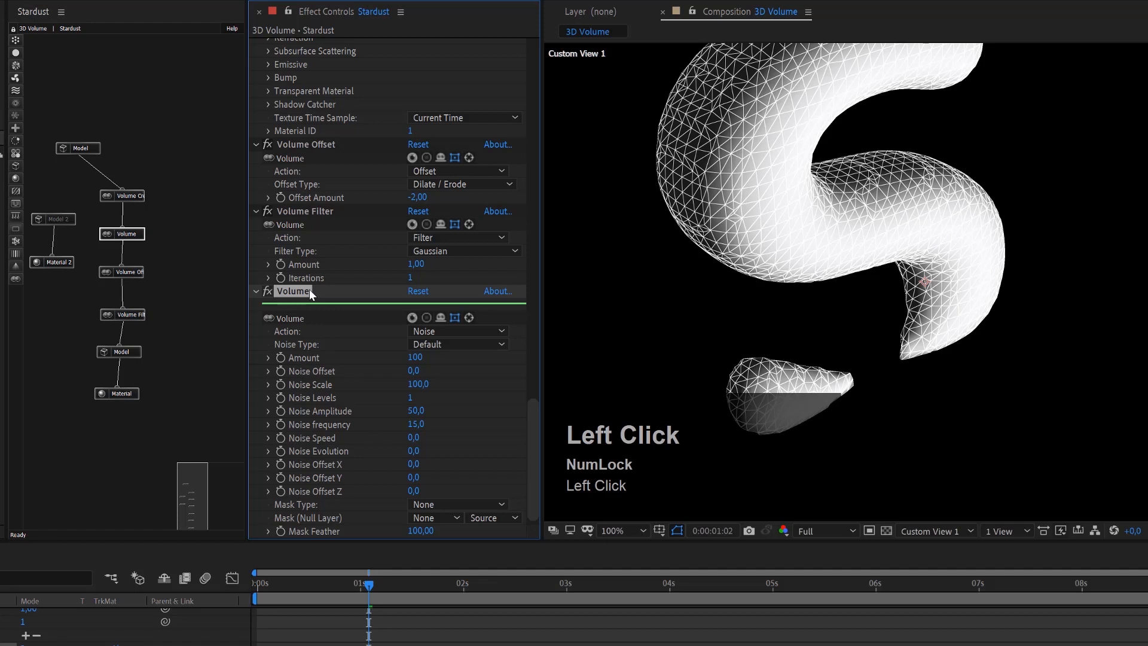
key(Return)
key(Right)
text(Noise)
key(Return)
click(141, 234)
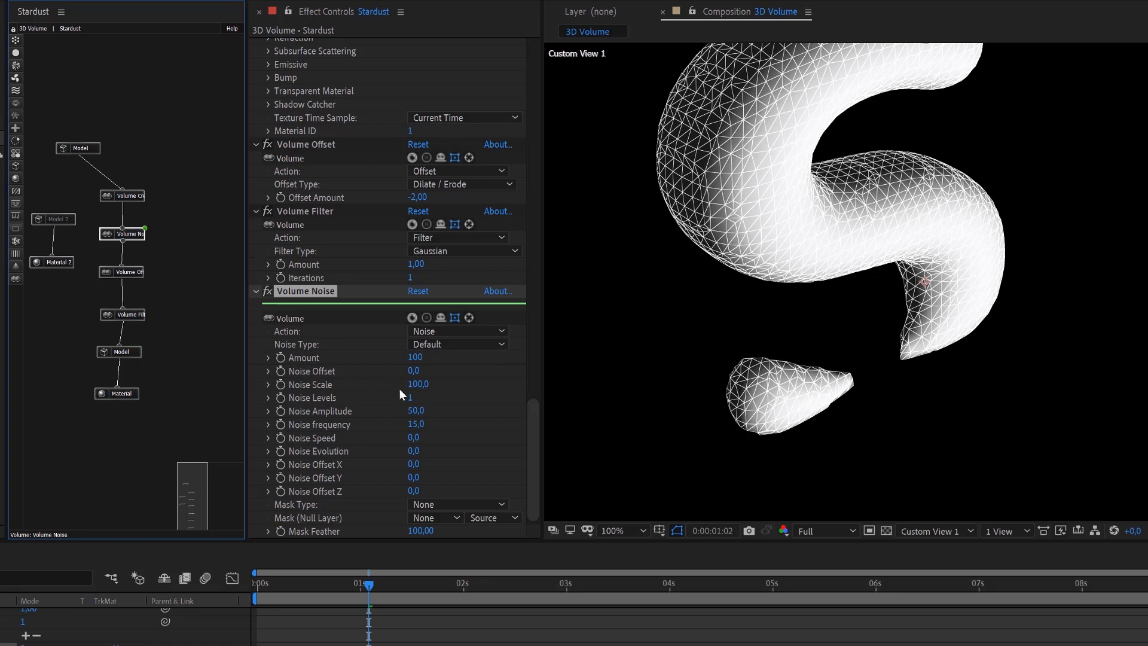
Try a Noise Scale of 20 on the Volume Noise node, and settle on a Noise Scale of 10.
click(365, 462)
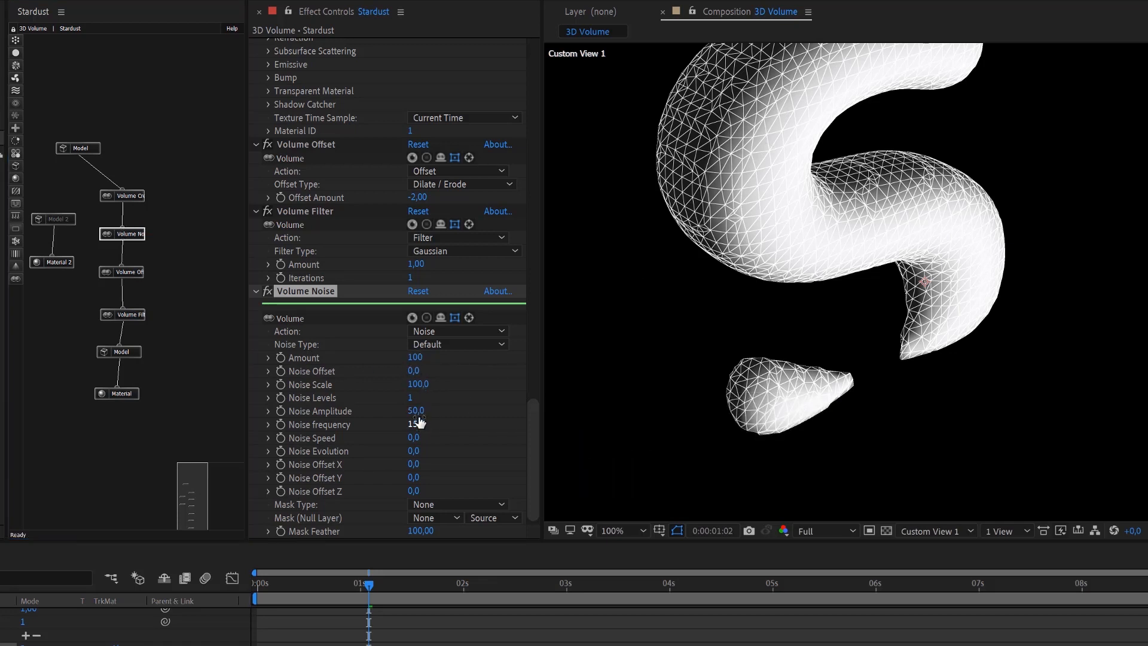
click(419, 384)
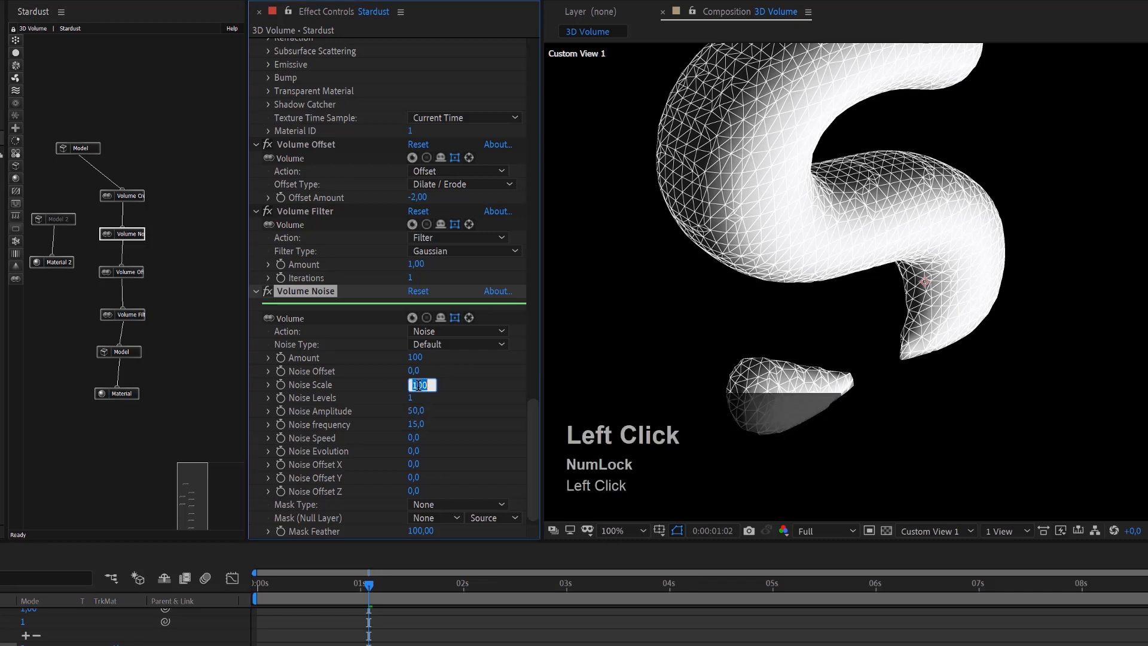
text(20)
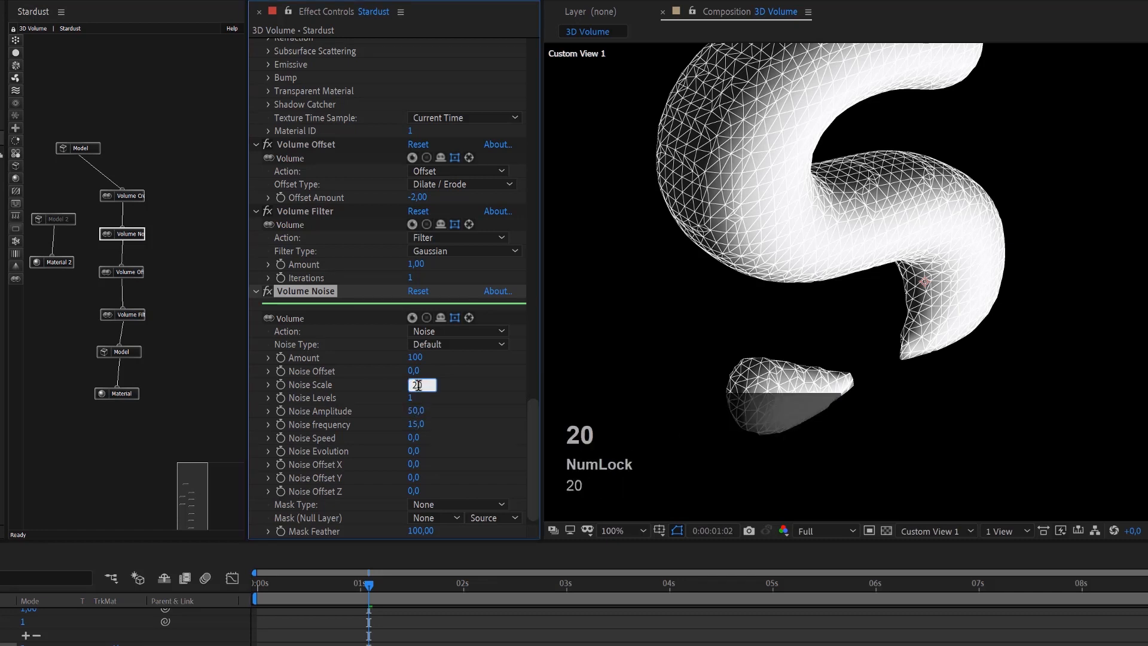
key(Return)
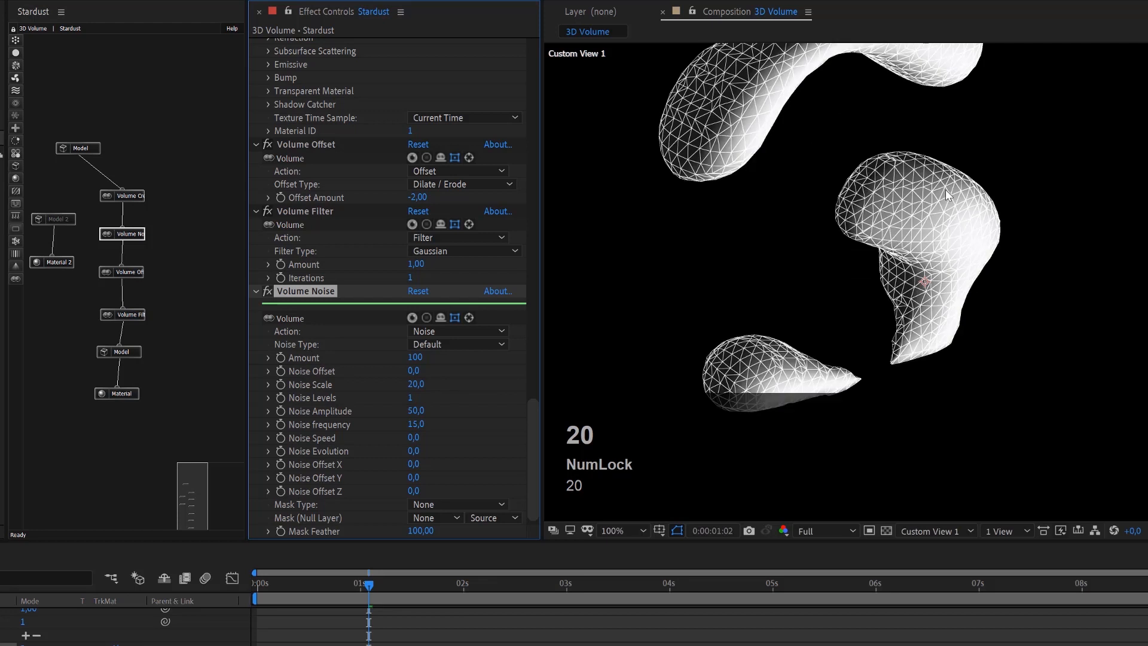
click(411, 377)
text(10)
key(Return)
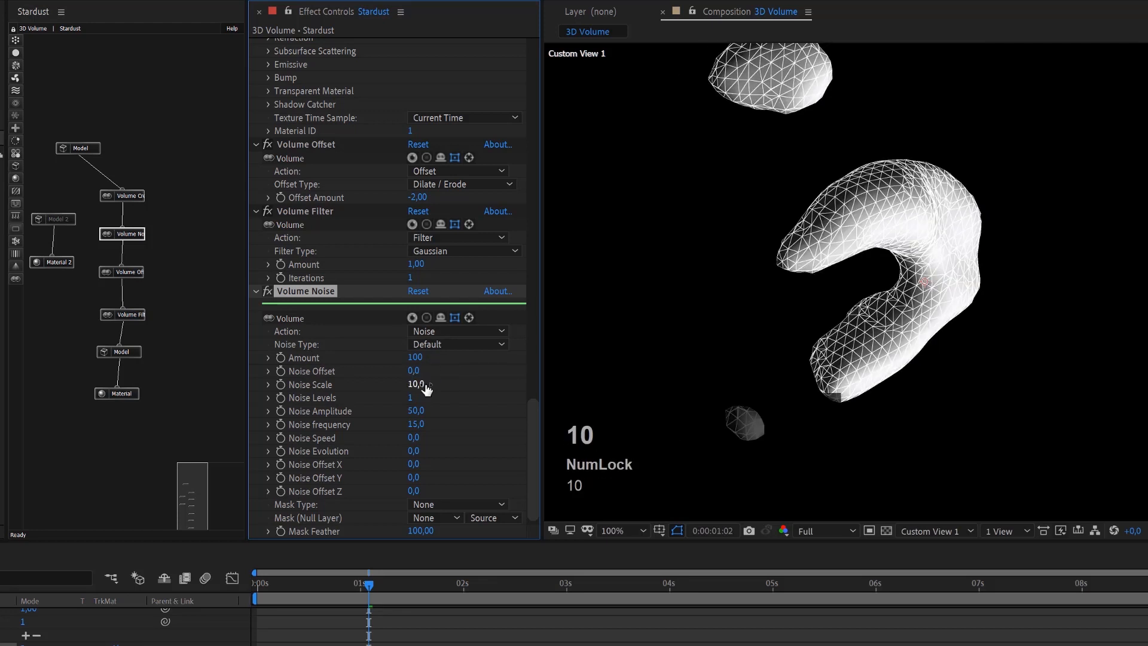
Try different Amounts on the Volume Noise node, entering 25, 50 and finally 75, to compare how the noise erodes the mesh.
mouse_move(416, 359)
mouse_down()
mouse_move(431, 358)
mouse_move(417, 359)
mouse_up()
click(414, 358)
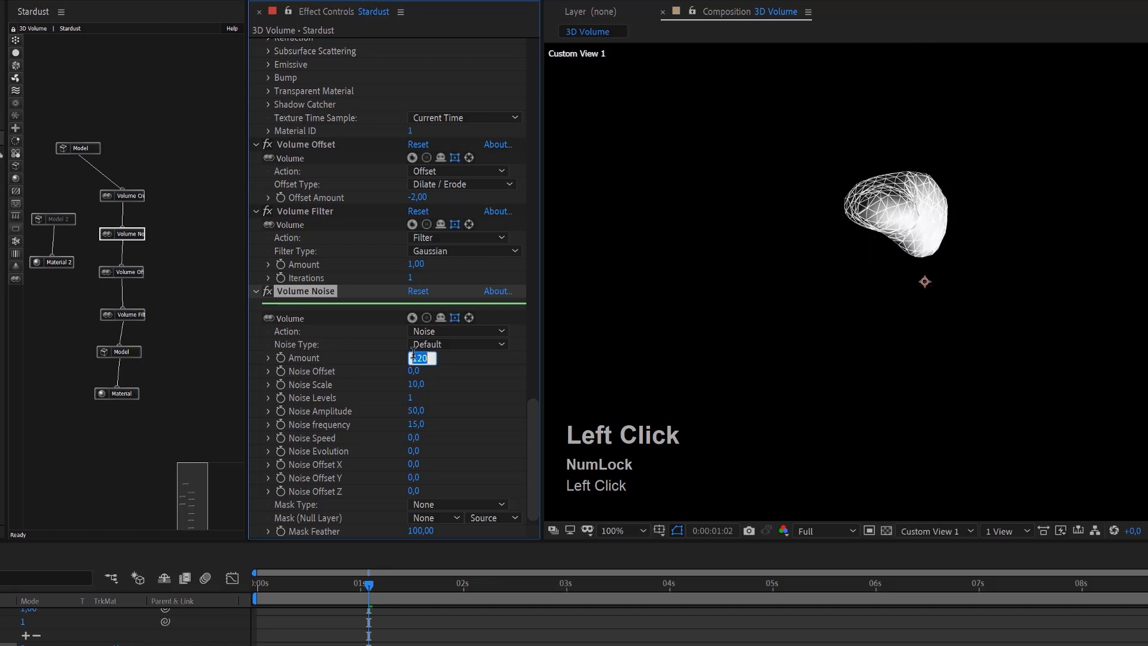
text(25)
key(Return)
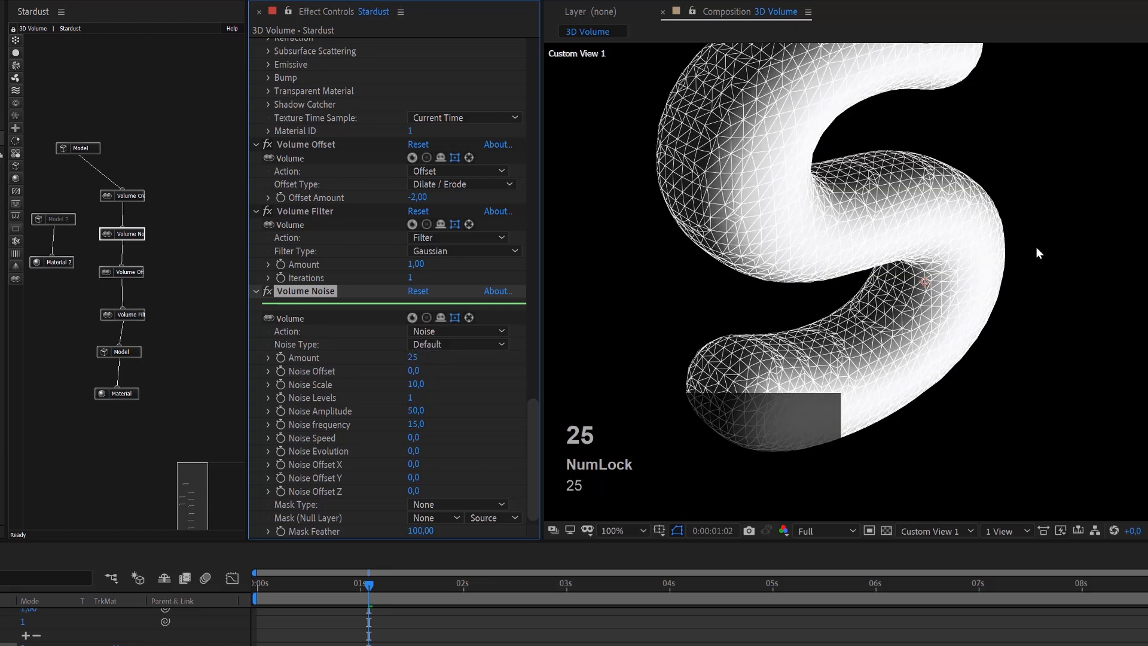
click(414, 358)
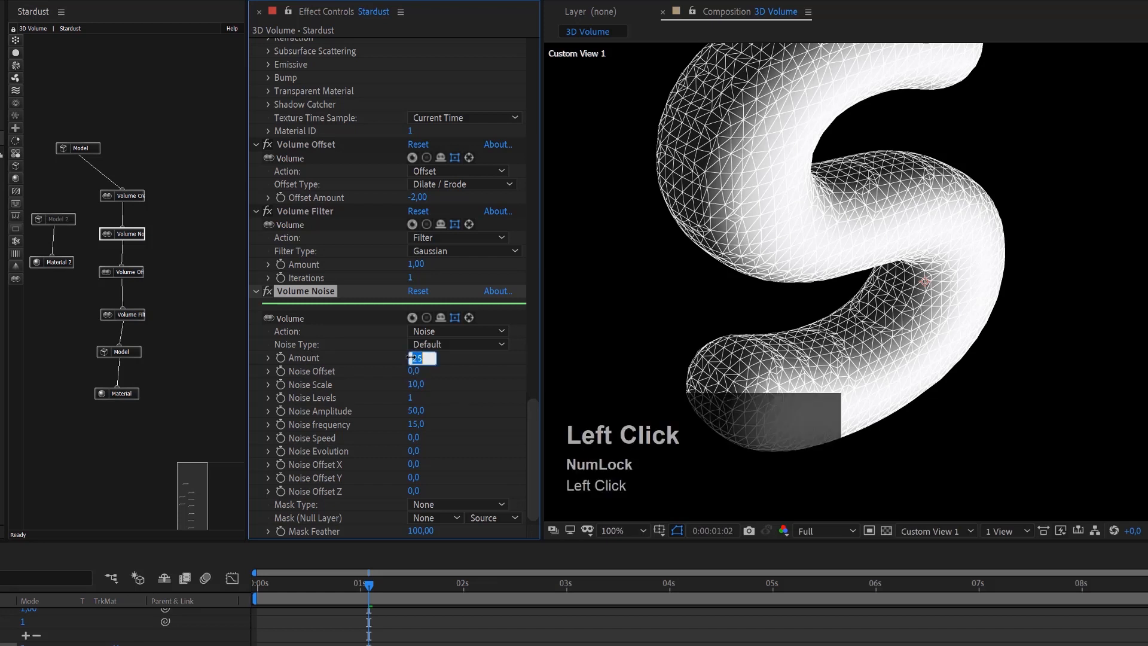
text(50)
key(Return)
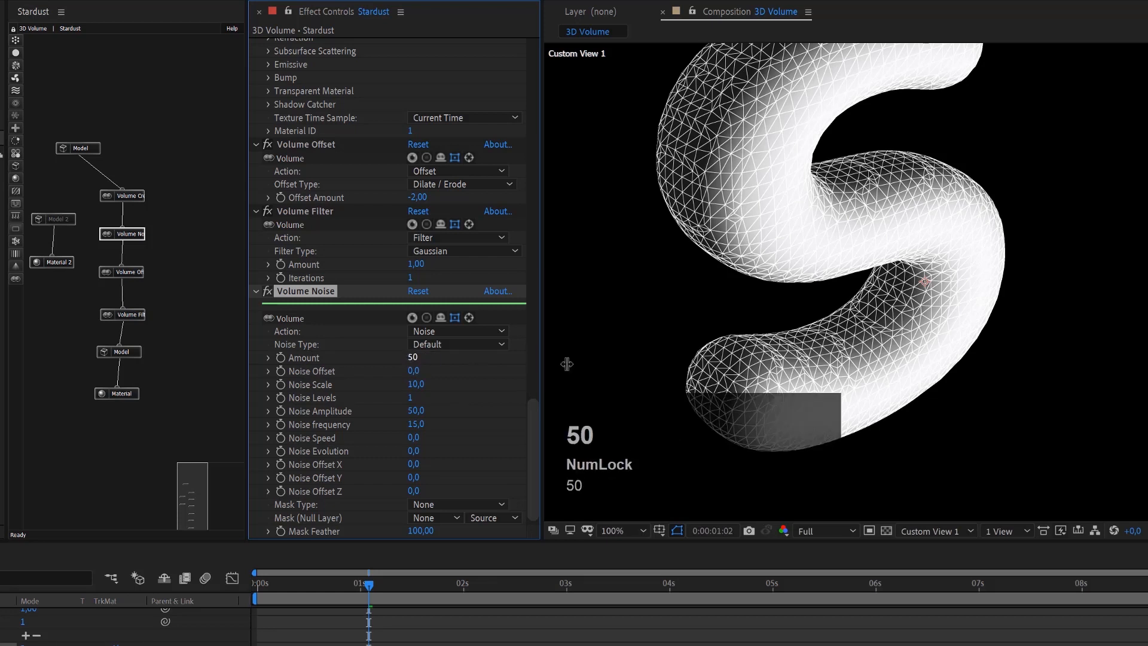
click(413, 357)
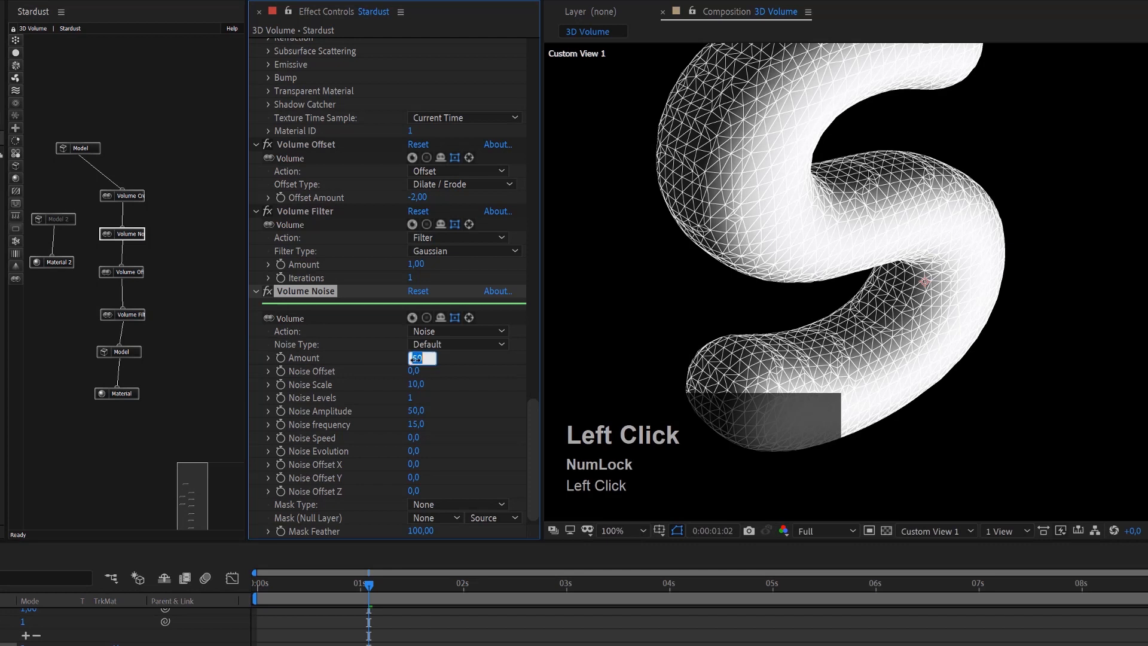
text(75)
key(Return)
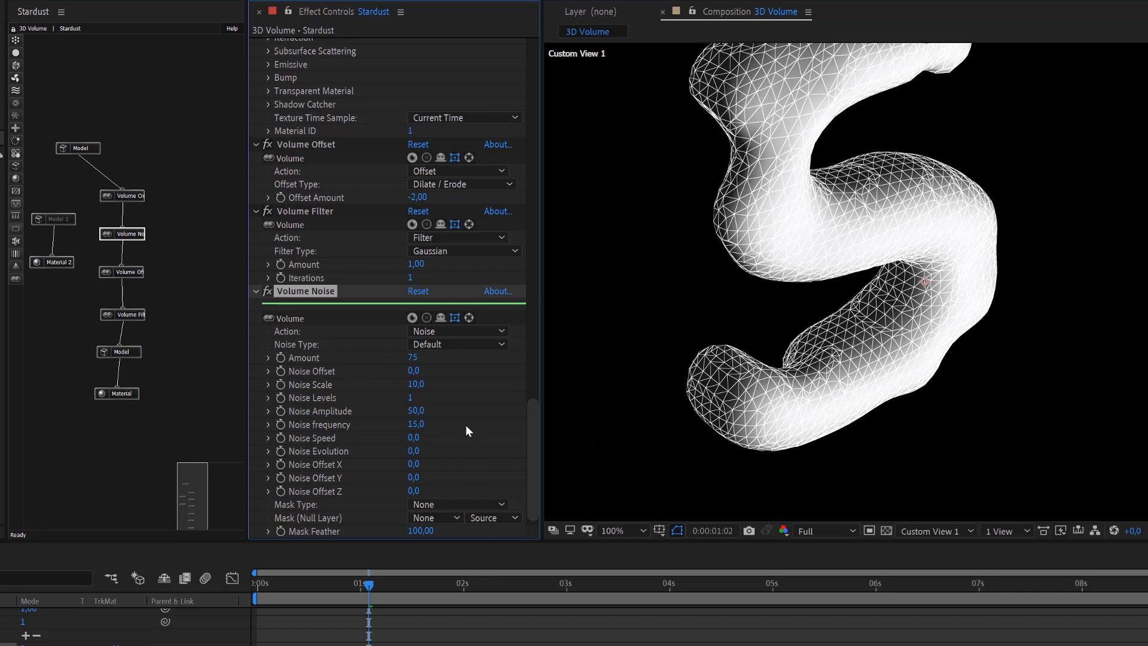
Try 2 Noise Levels on the Volume Noise node, restore 1 level with Noise Scale 10, and raise the Amount to 90.
click(421, 387)
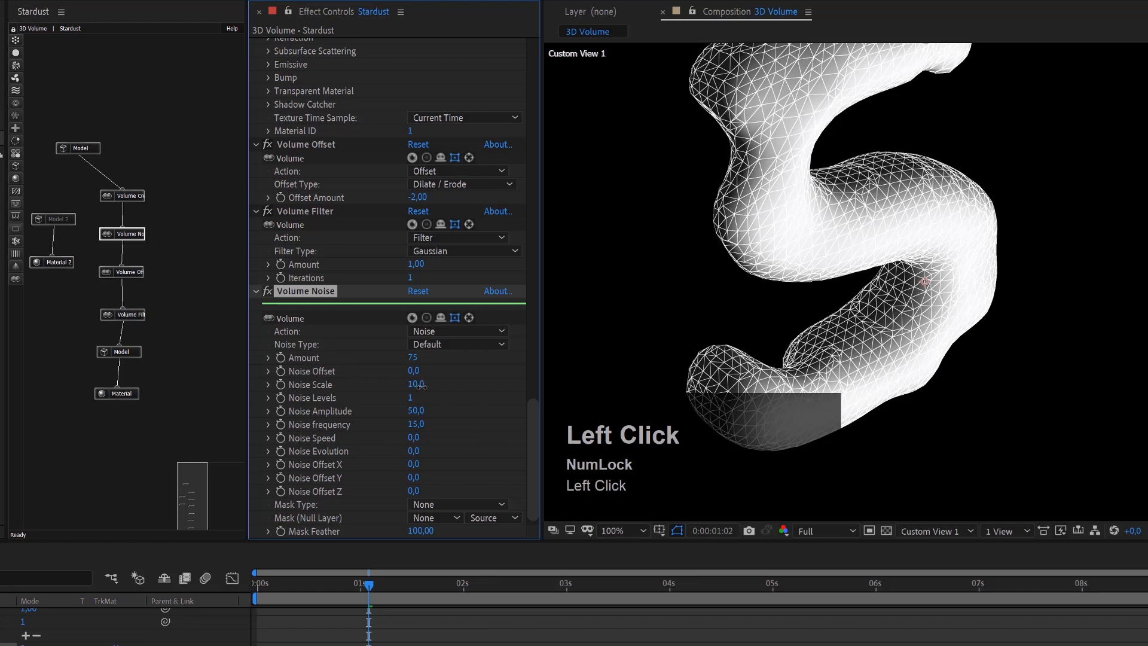
click(410, 399)
text(2)
key(Return)
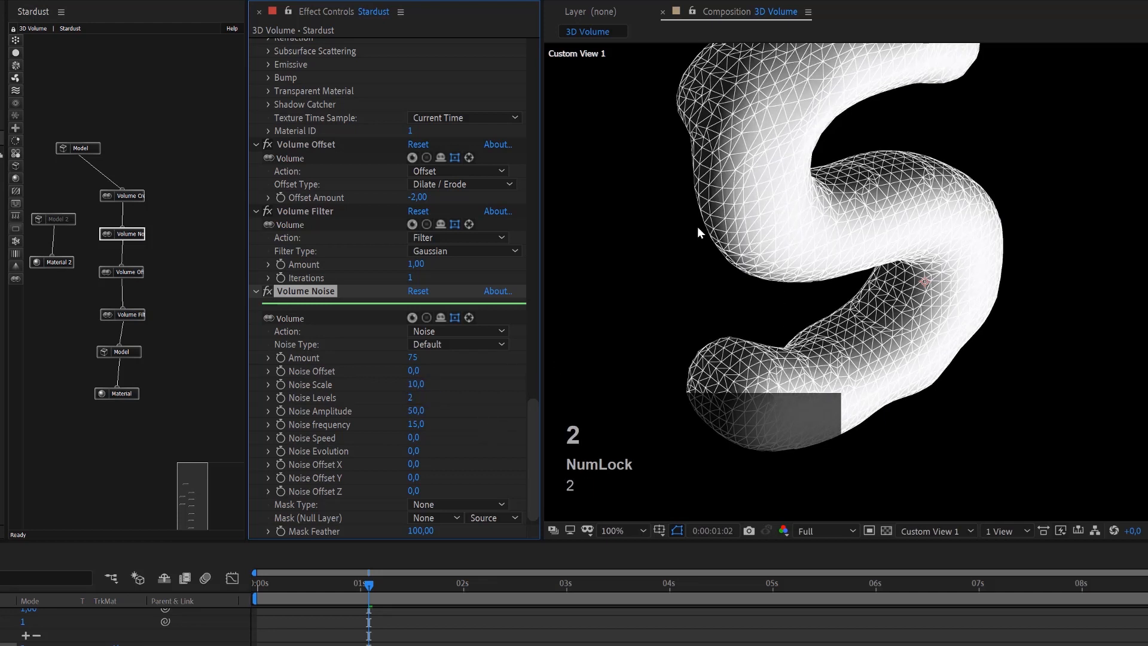
click(415, 385)
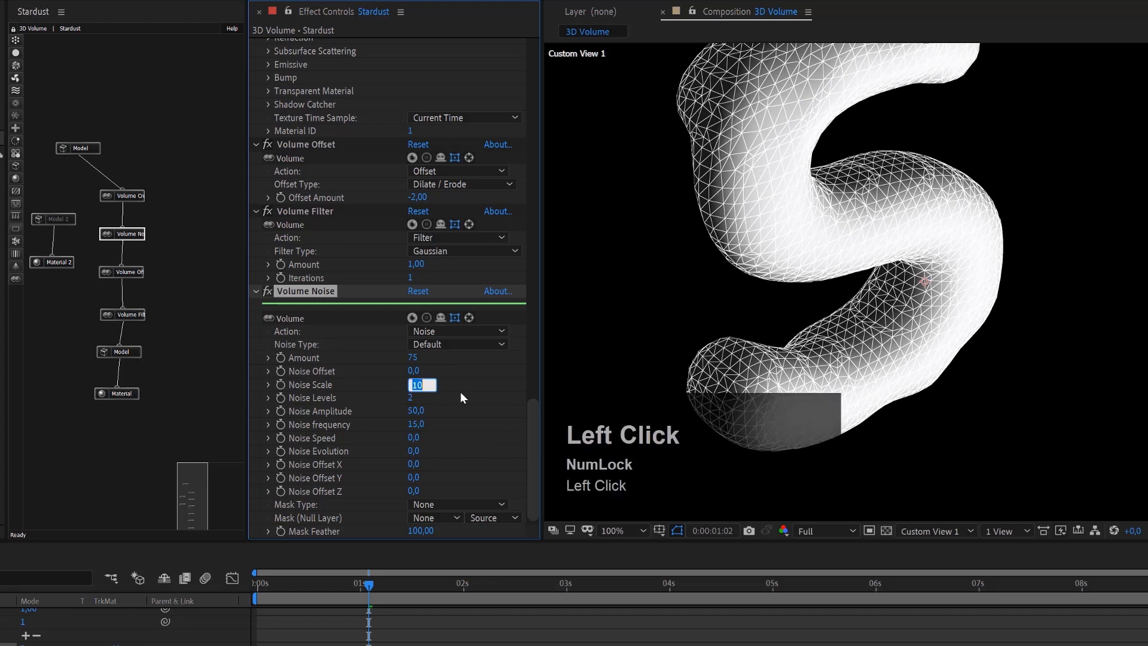
text(3)
key(Return)
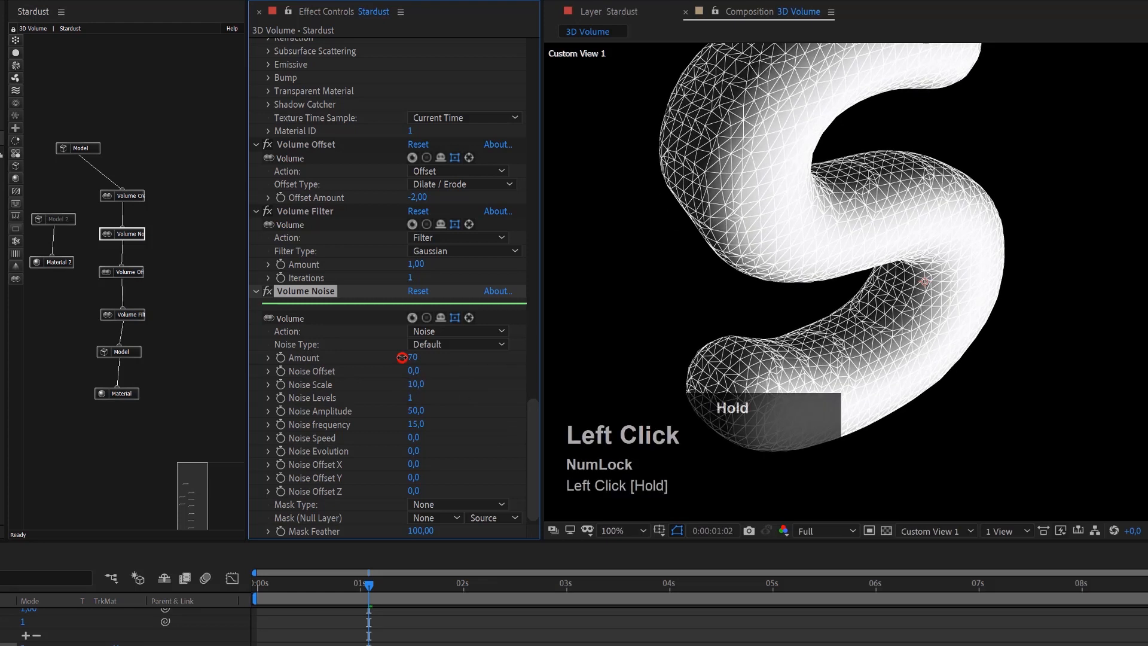
drag(403, 357, 404, 357)
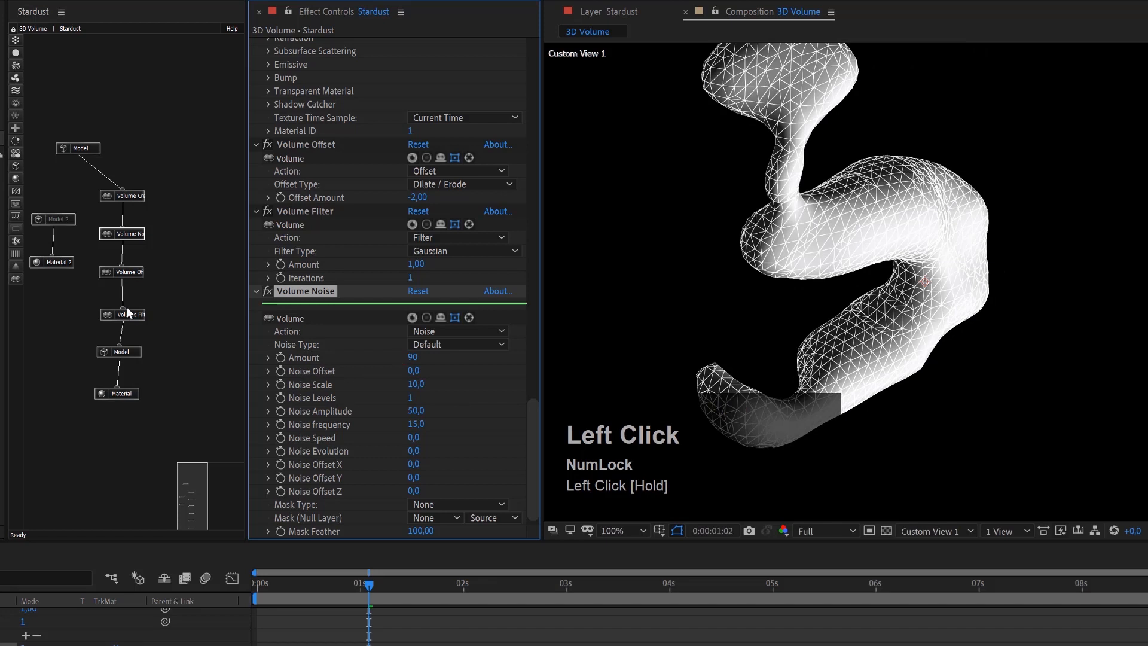
Disable the Volume Offset and Volume Filter nodes so that only the noise shapes the volume mesh.
click(136, 272)
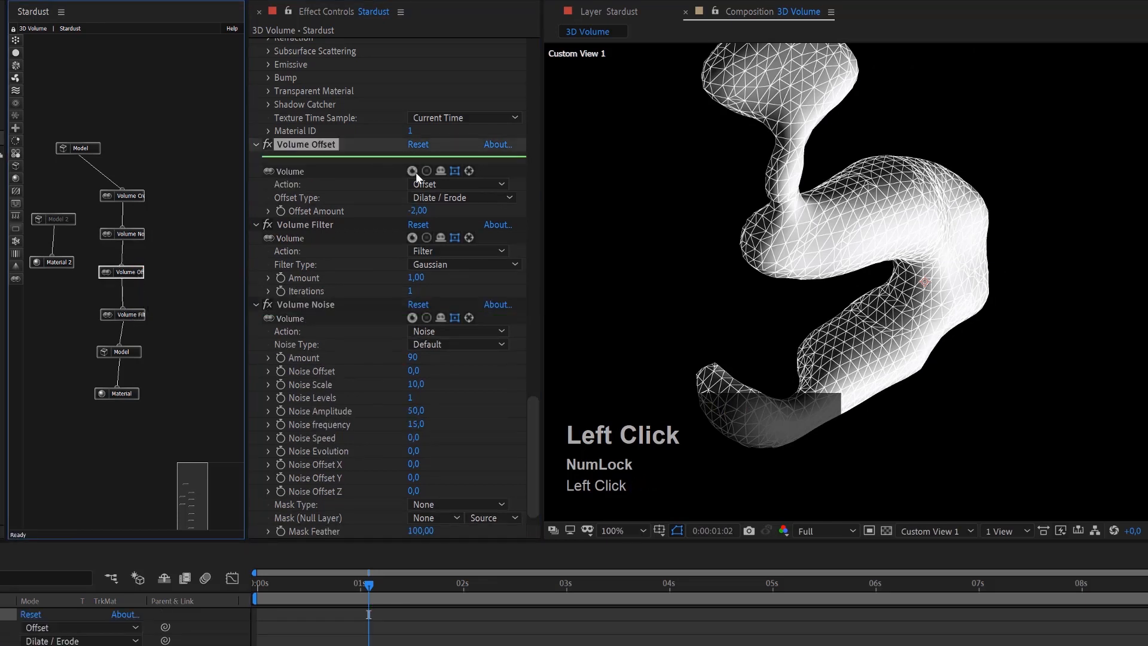
right_click(145, 267)
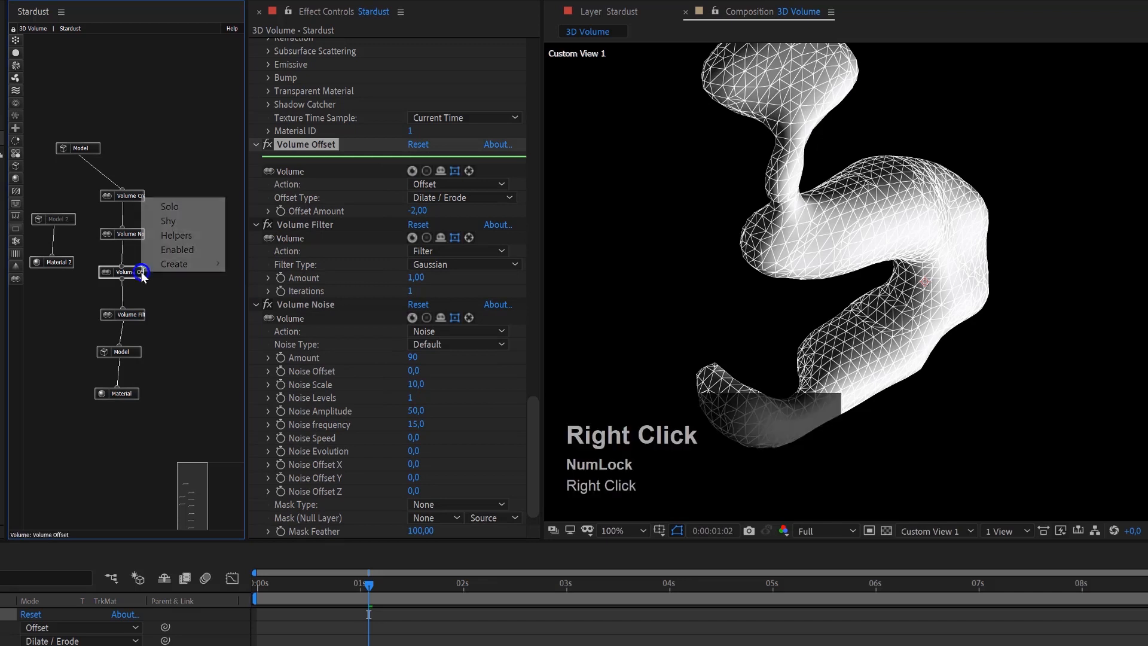
click(174, 264)
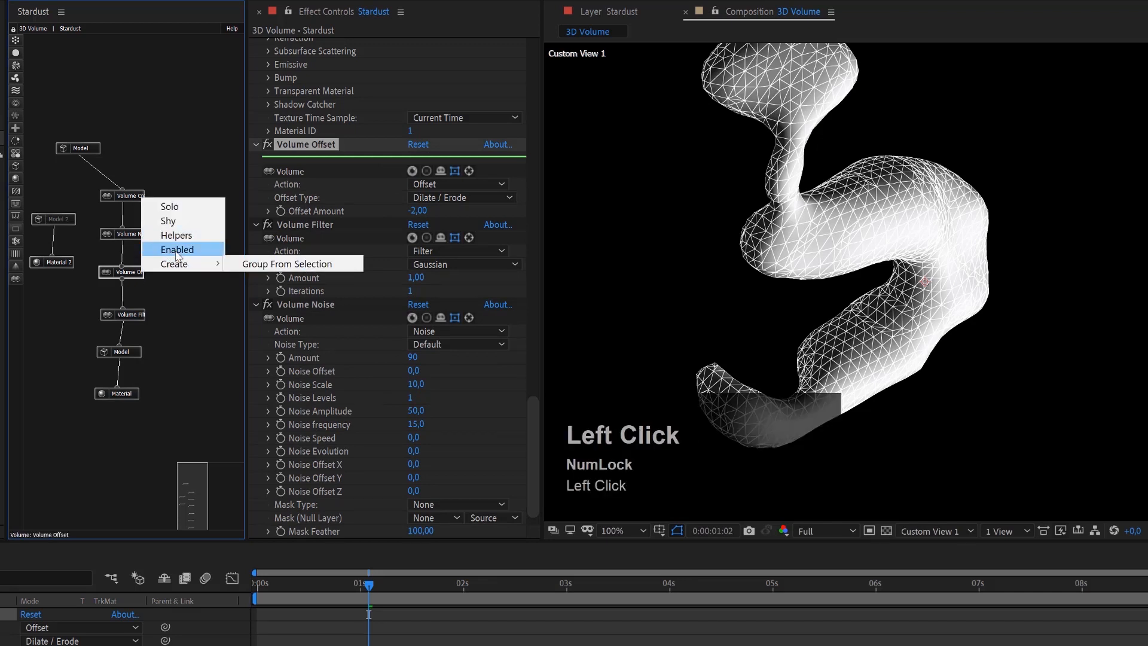
click(177, 250)
right_click(138, 314)
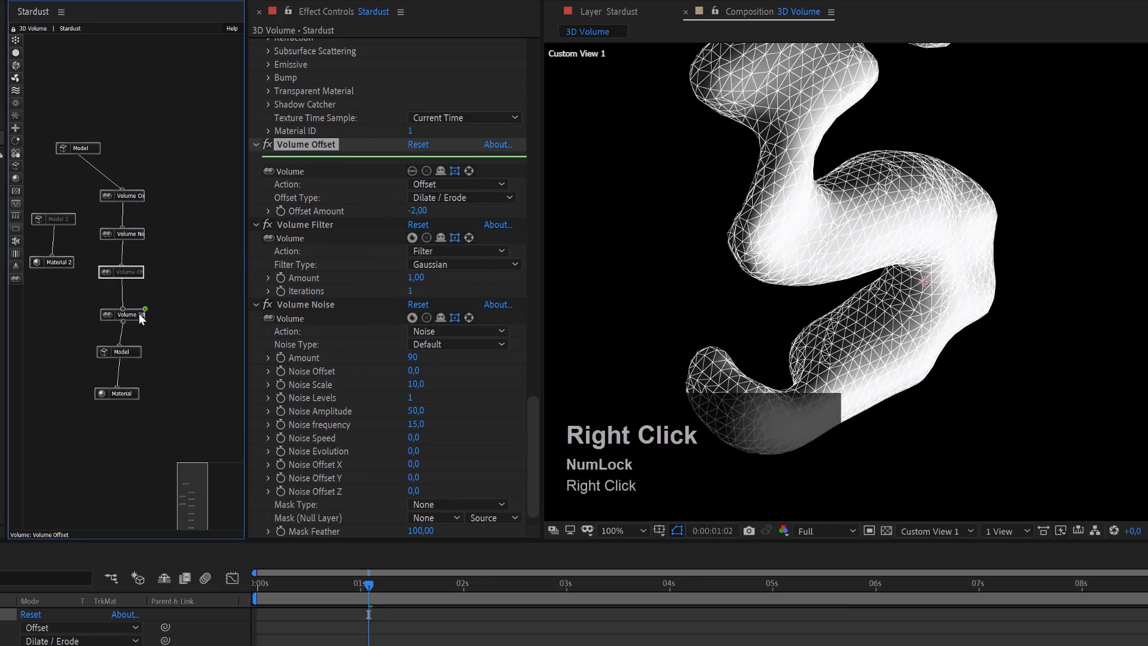
click(169, 291)
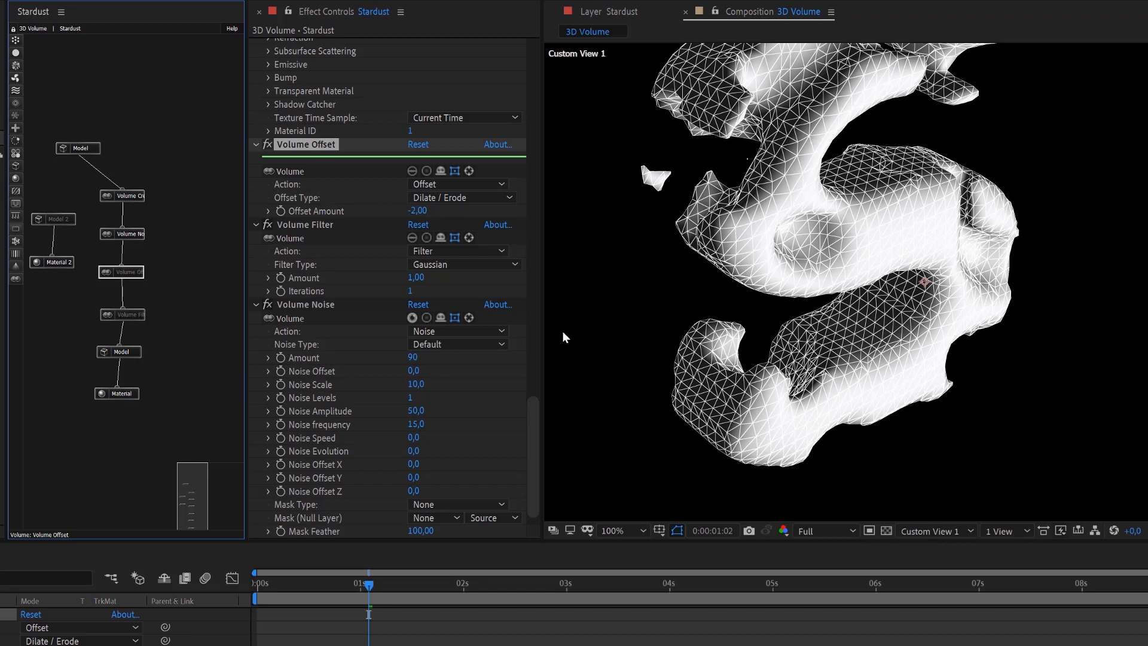
Compare Noise Scale values of 5 and 100 on the Volume Noise node, and return the scale to 10.
click(415, 385)
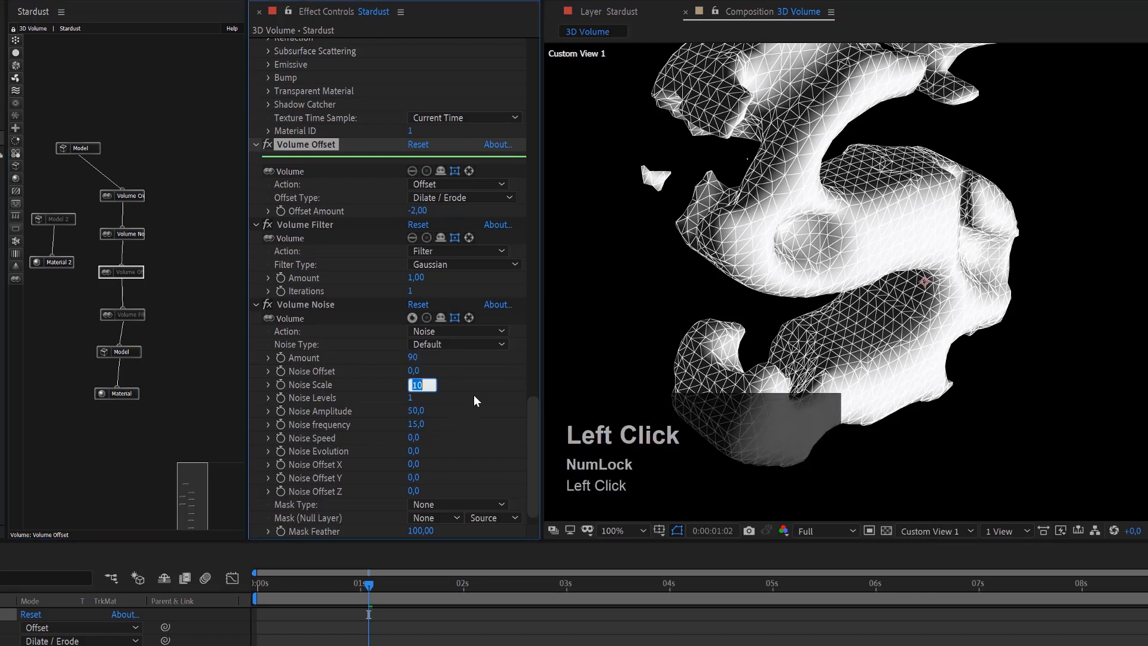
text(5)
key(Return)
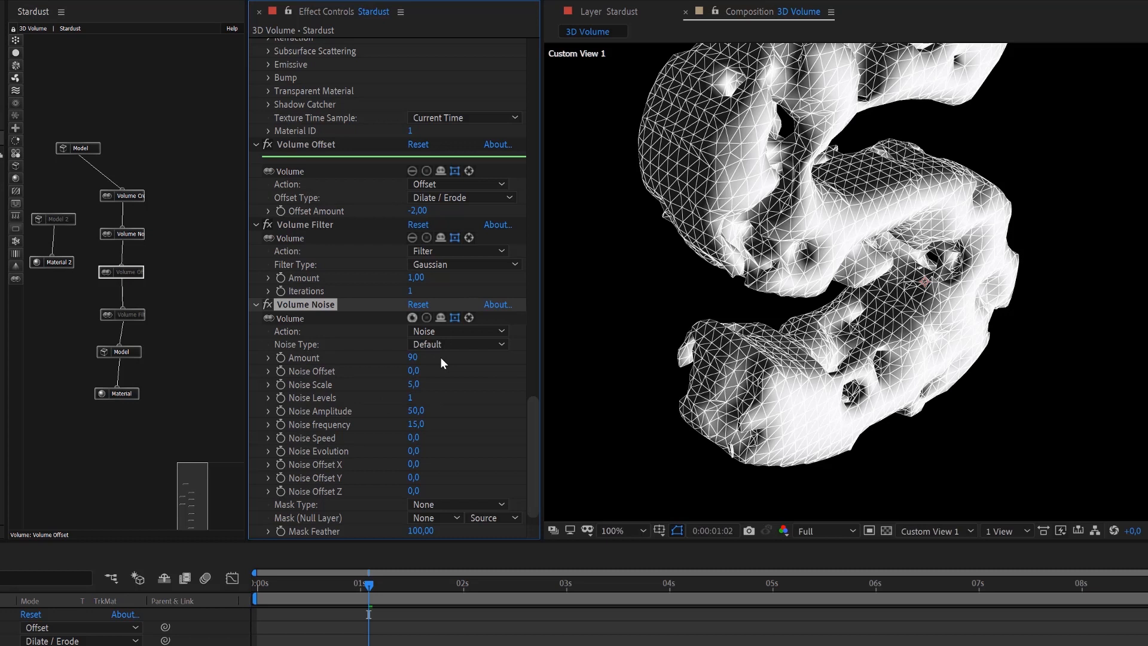
click(417, 384)
text(100)
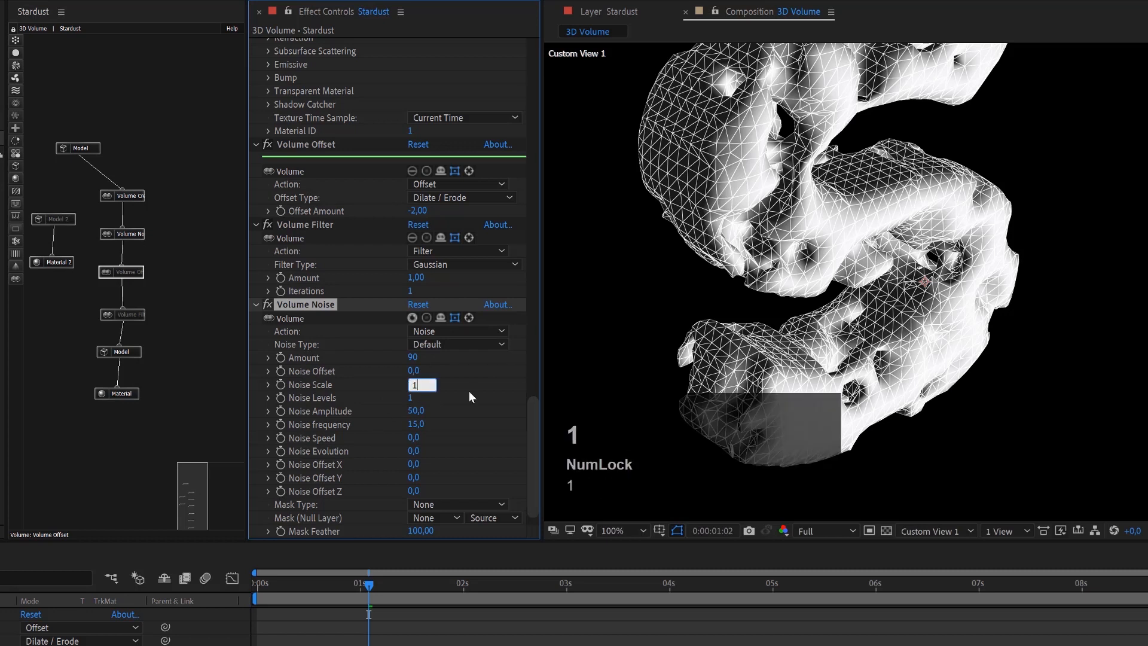
key(Return)
text(10)
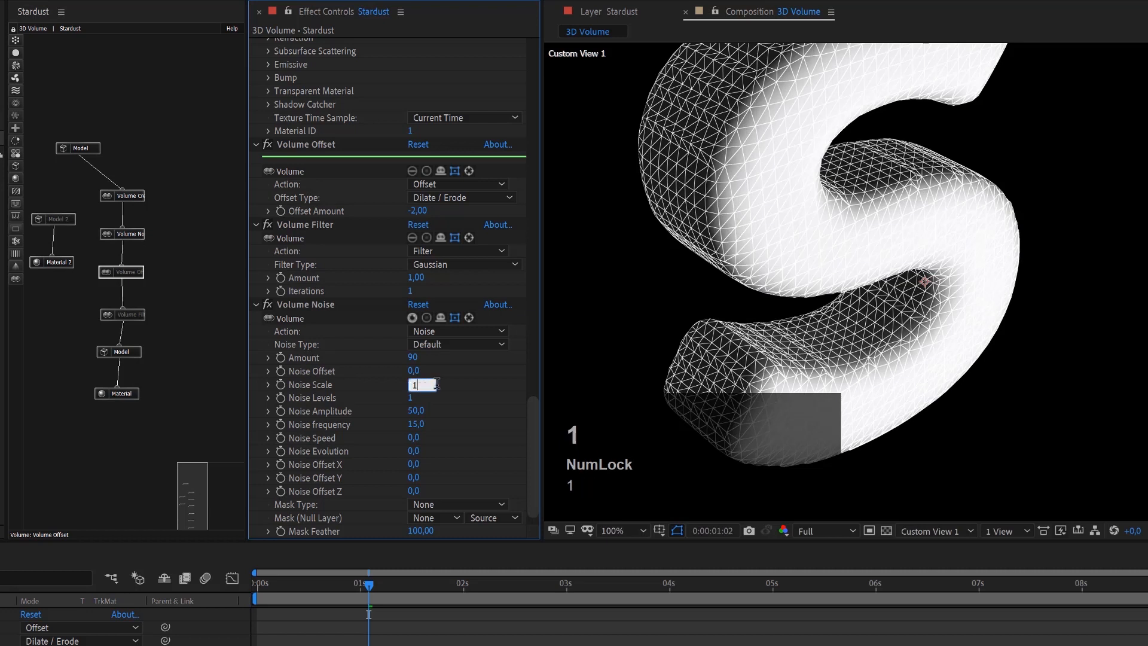
click(468, 385)
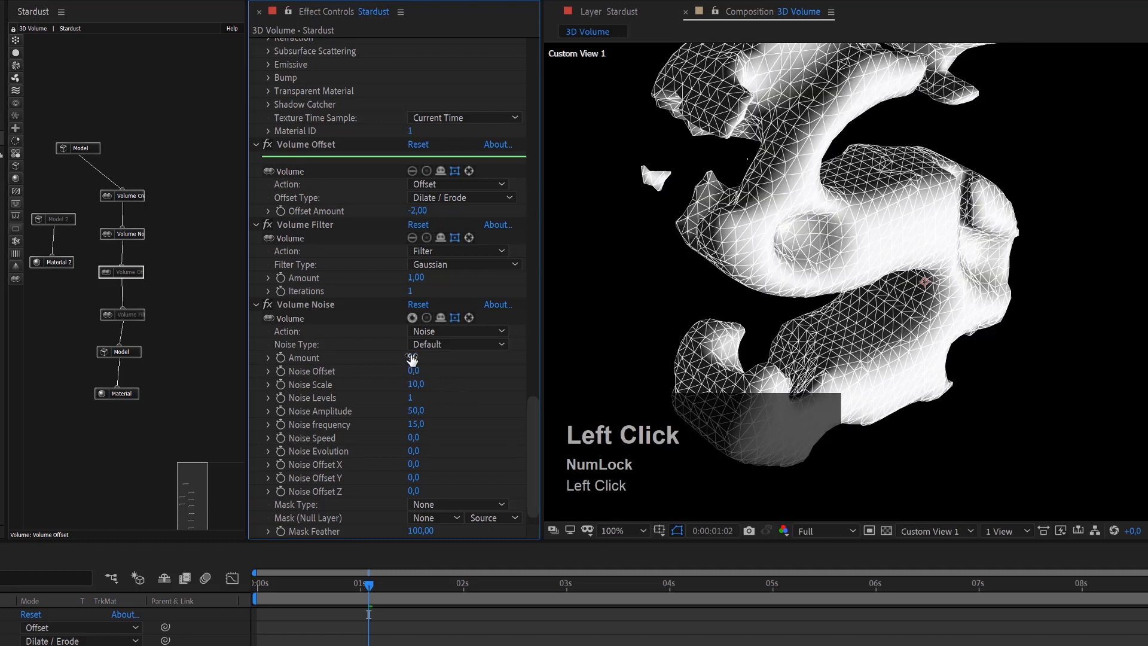
Set the Volume Noise node's Noise Speed to 20 and play a preview of the animated noise.
click(414, 438)
text(20)
key(Return)
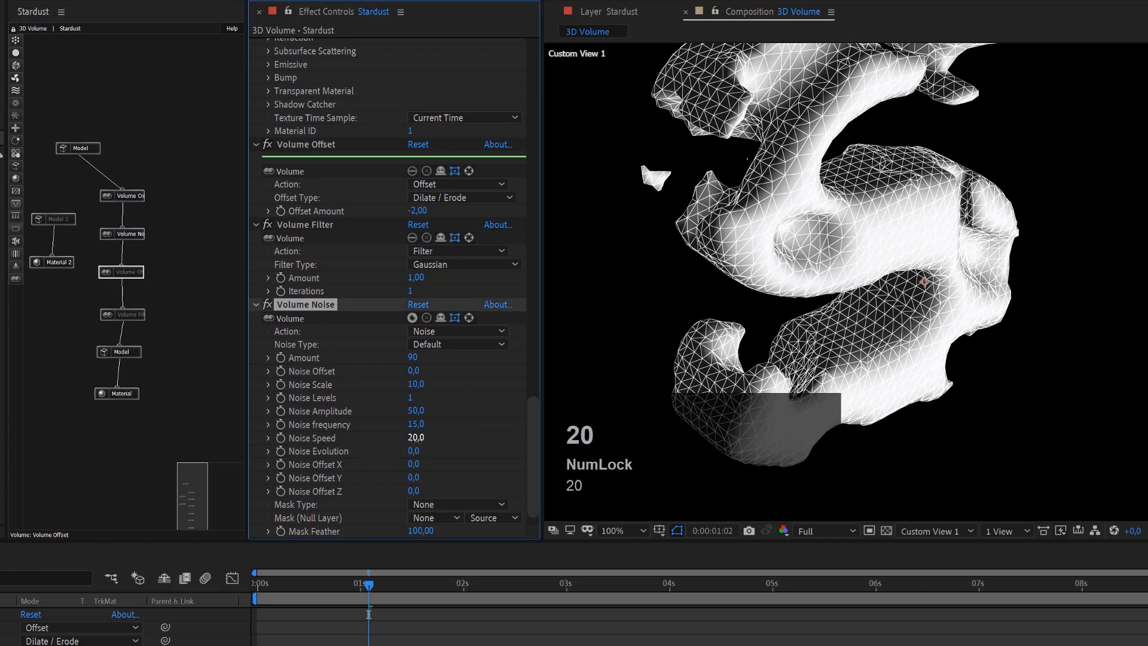
key(space)
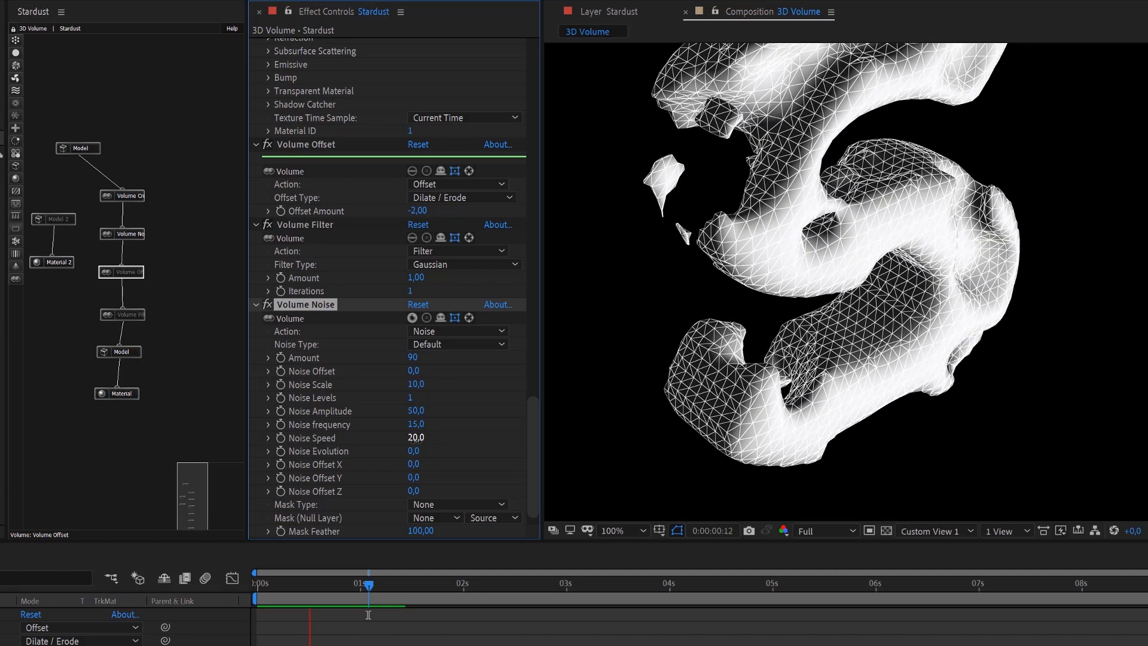
key(space)
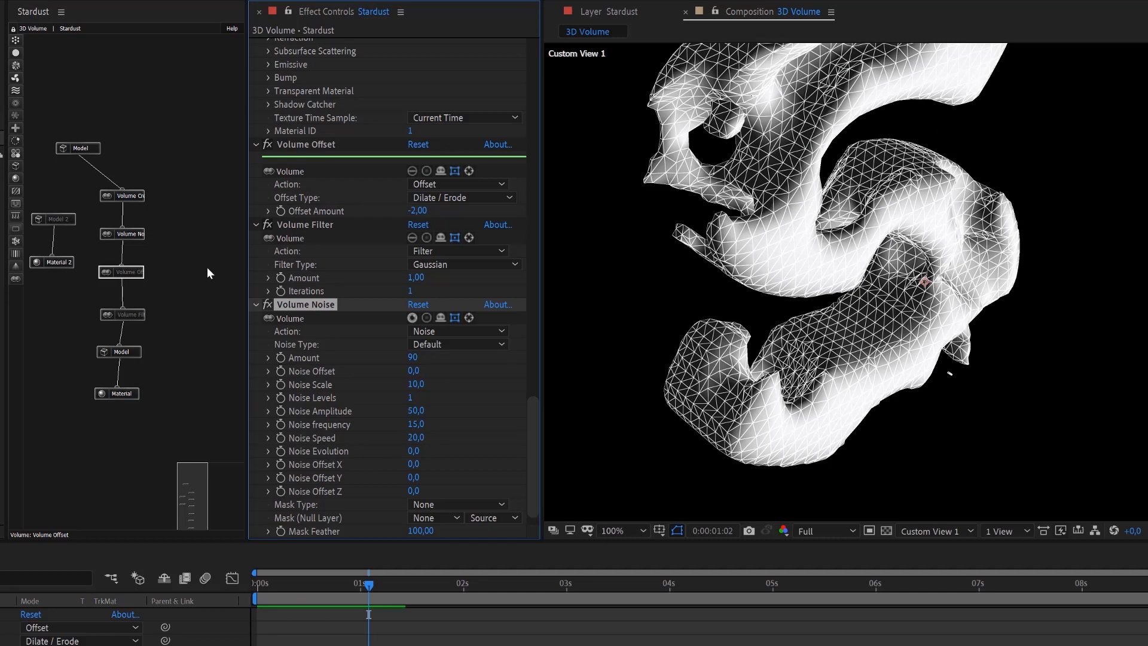
Re-enable the Volume Offset and Volume Filter nodes, with the filter's type set to Default.
click(135, 273)
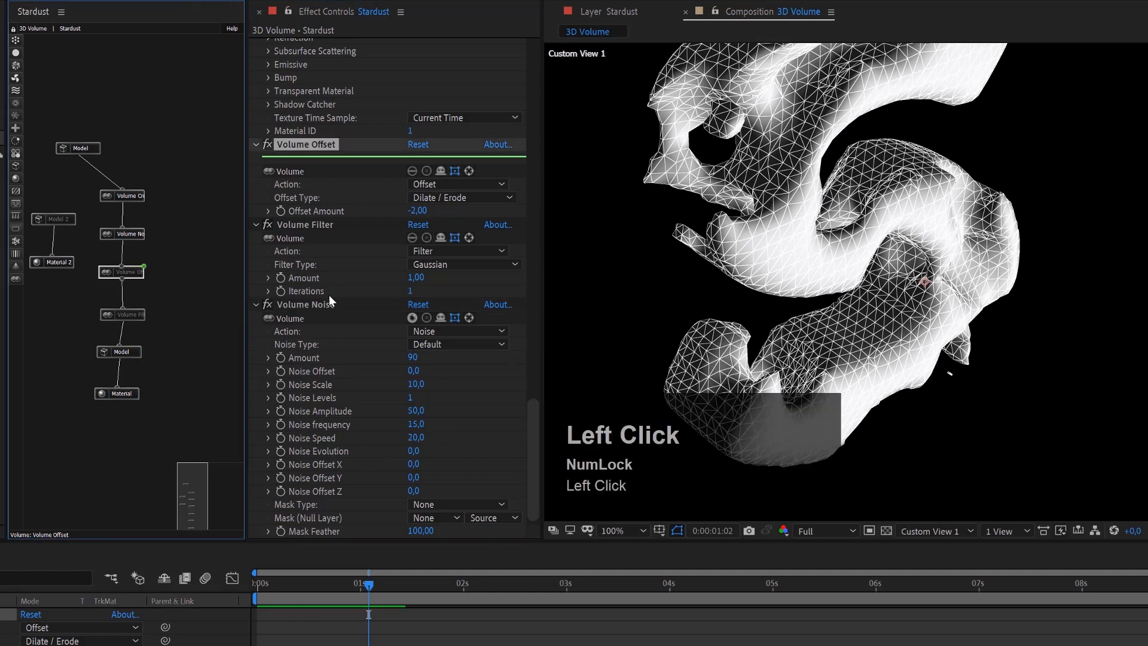
click(412, 171)
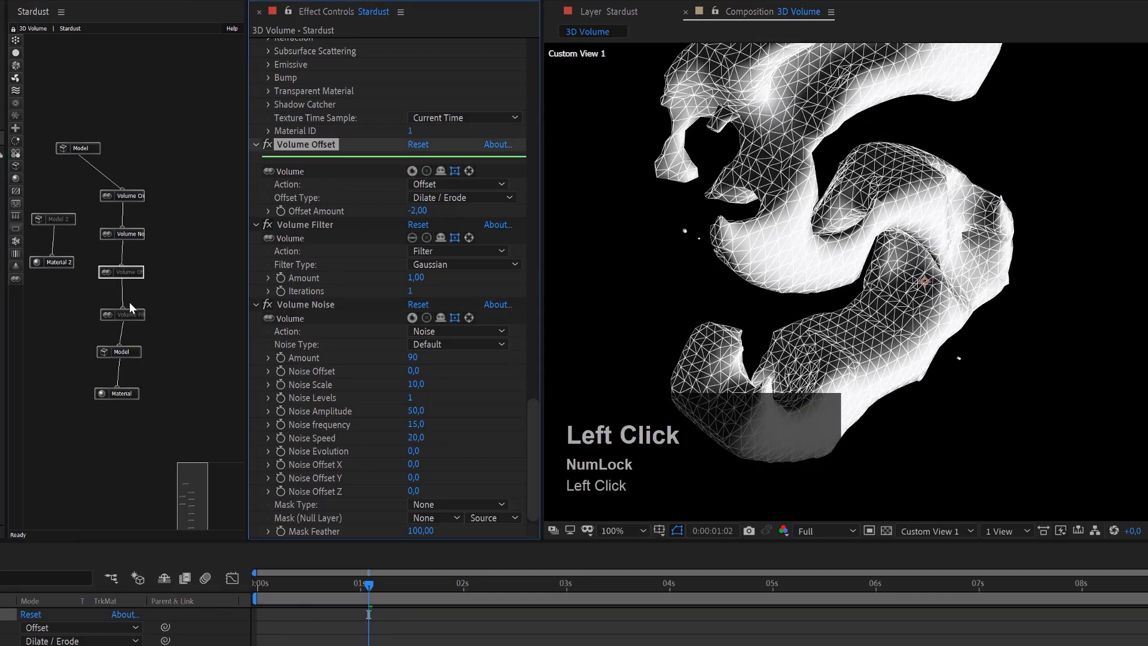
click(137, 314)
click(412, 251)
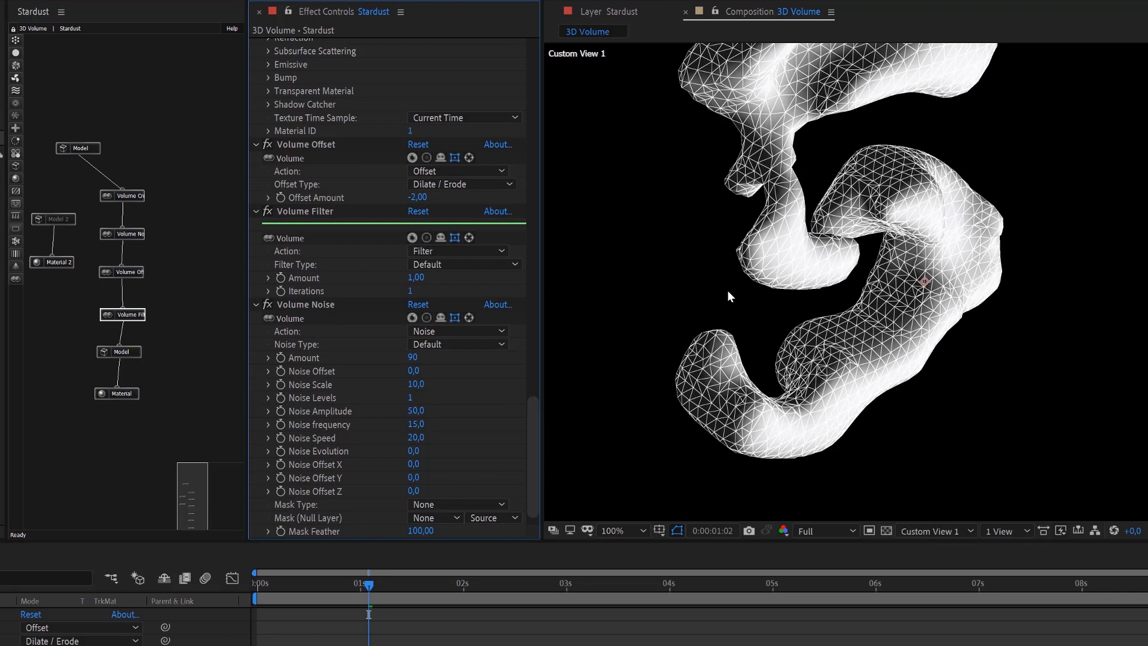
Detach the Volume Noise node from the chain between Volume Creator and Volume Offset, placing it beside the chain.
click(140, 235)
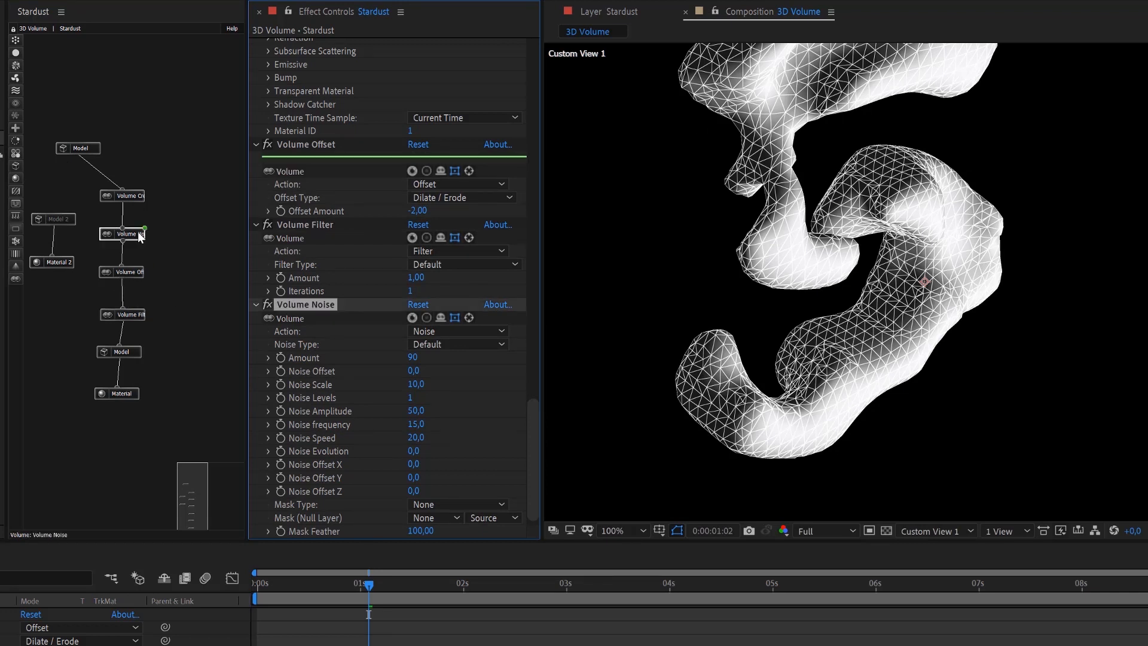
drag(140, 234, 191, 233)
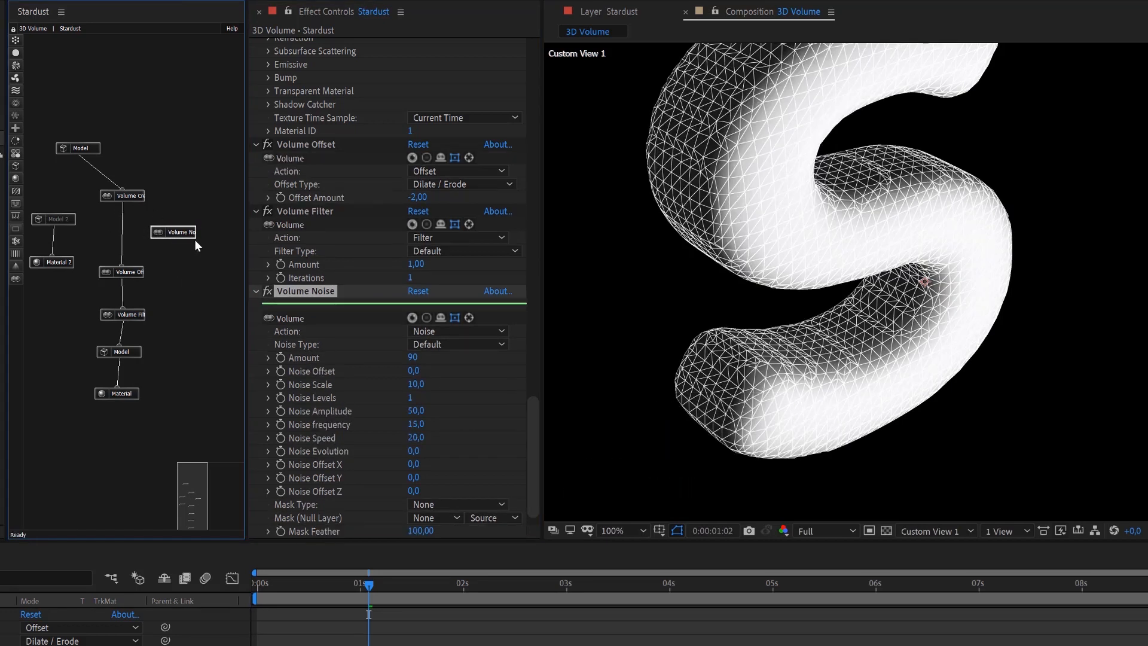
click(180, 232)
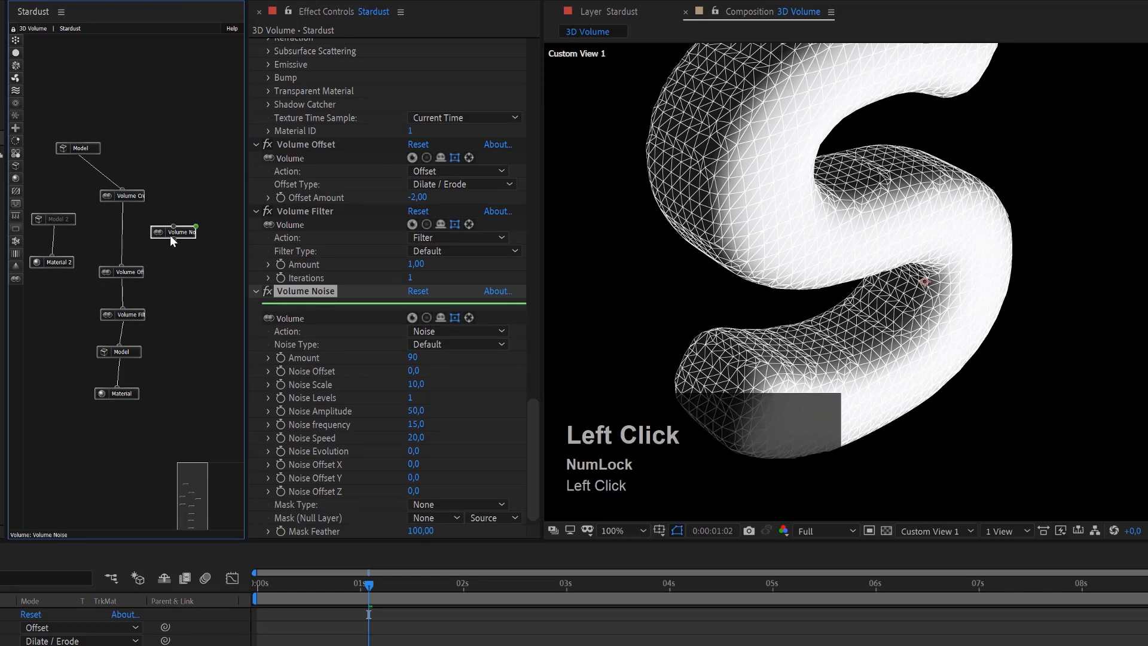
Delete the detached Volume Noise node and add an Emitter node with a Particle node connected below it, beside the volume chain.
key(Delete)
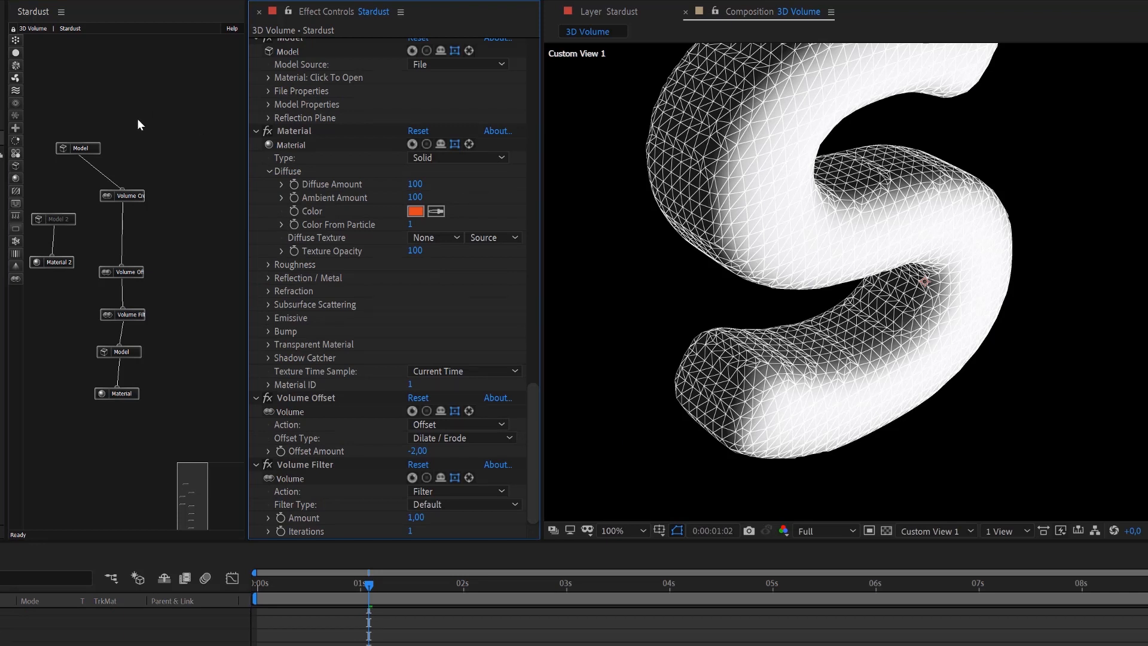
click(16, 39)
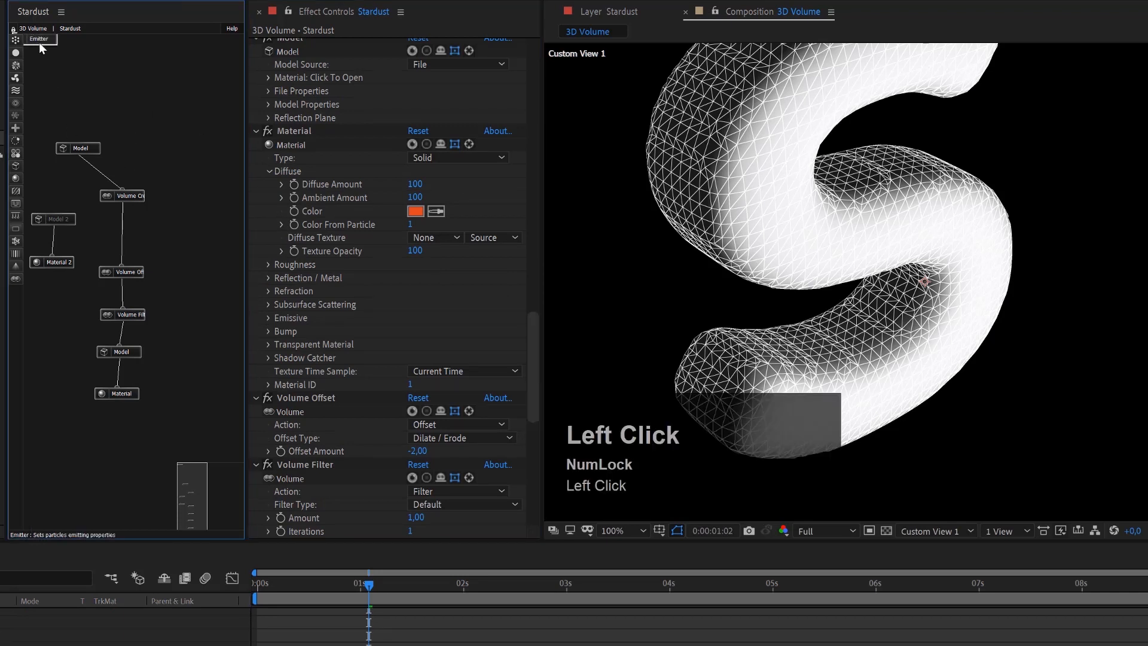
drag(73, 55, 192, 122)
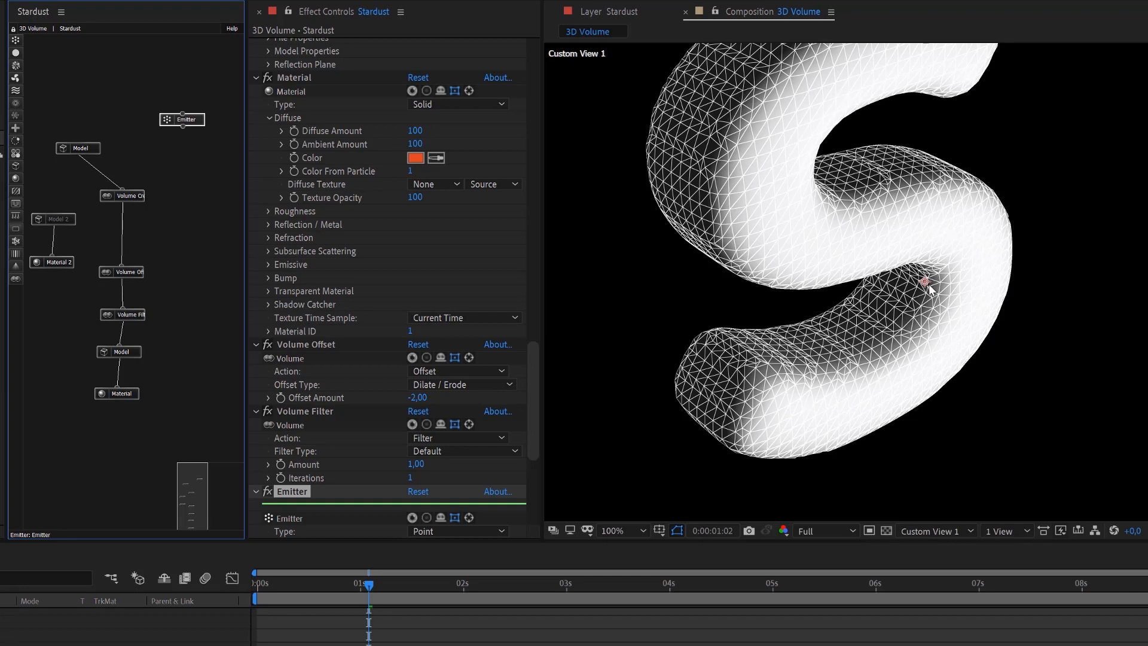
click(17, 51)
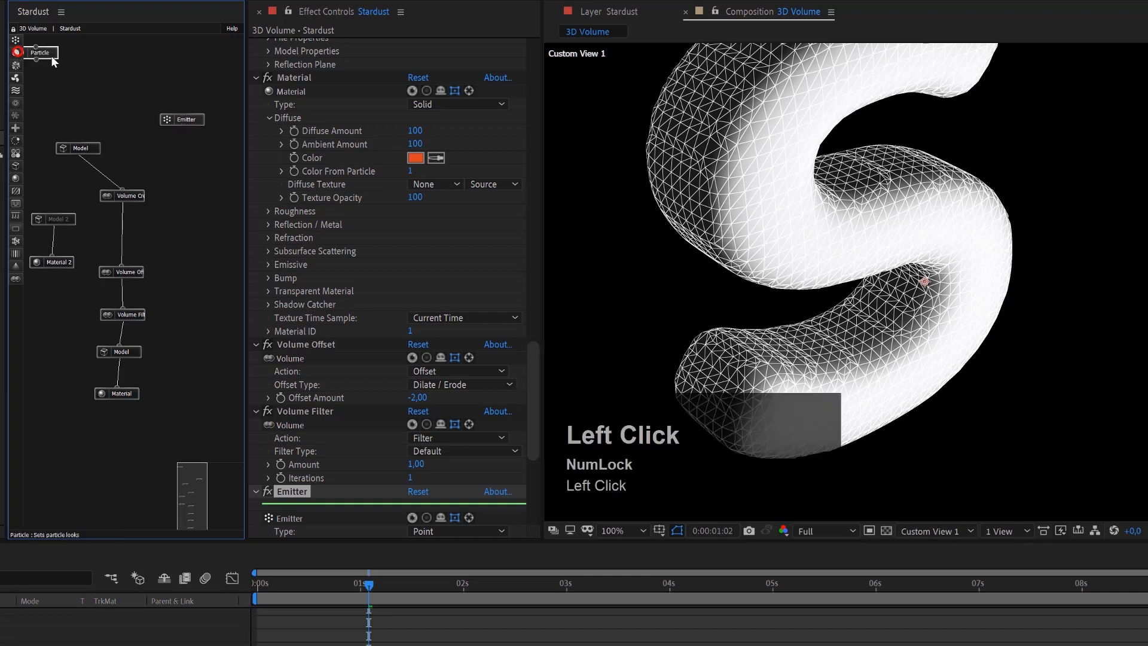
drag(48, 55, 186, 121)
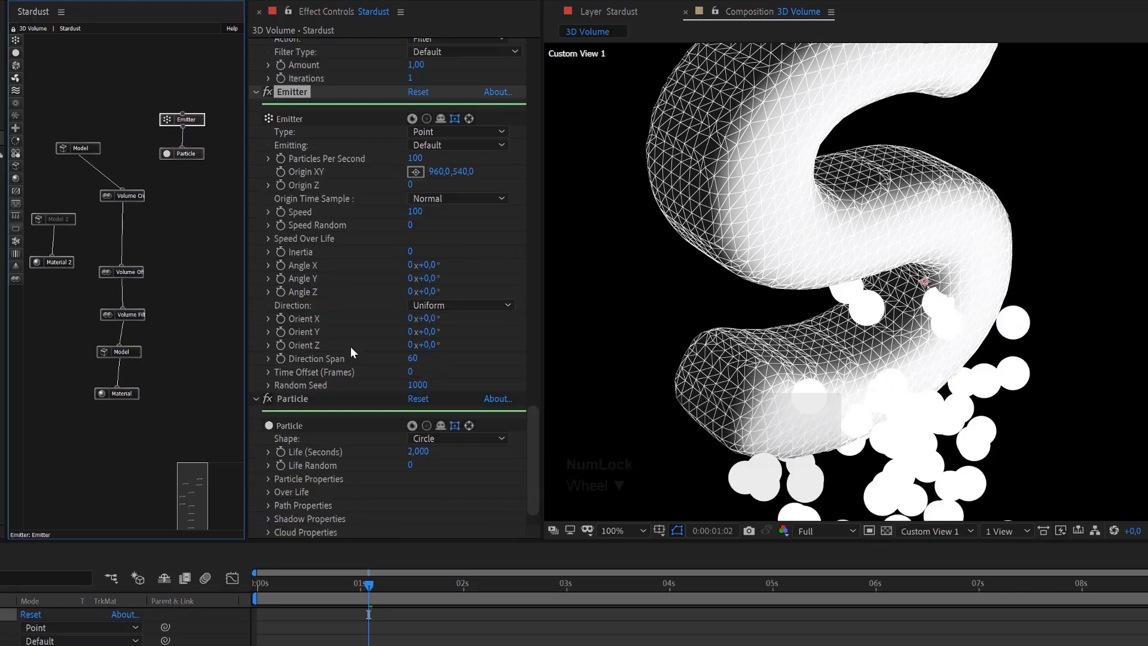
Configure the Emitter node with type Box, emitting Once and a speed of 10.
click(436, 131)
click(453, 162)
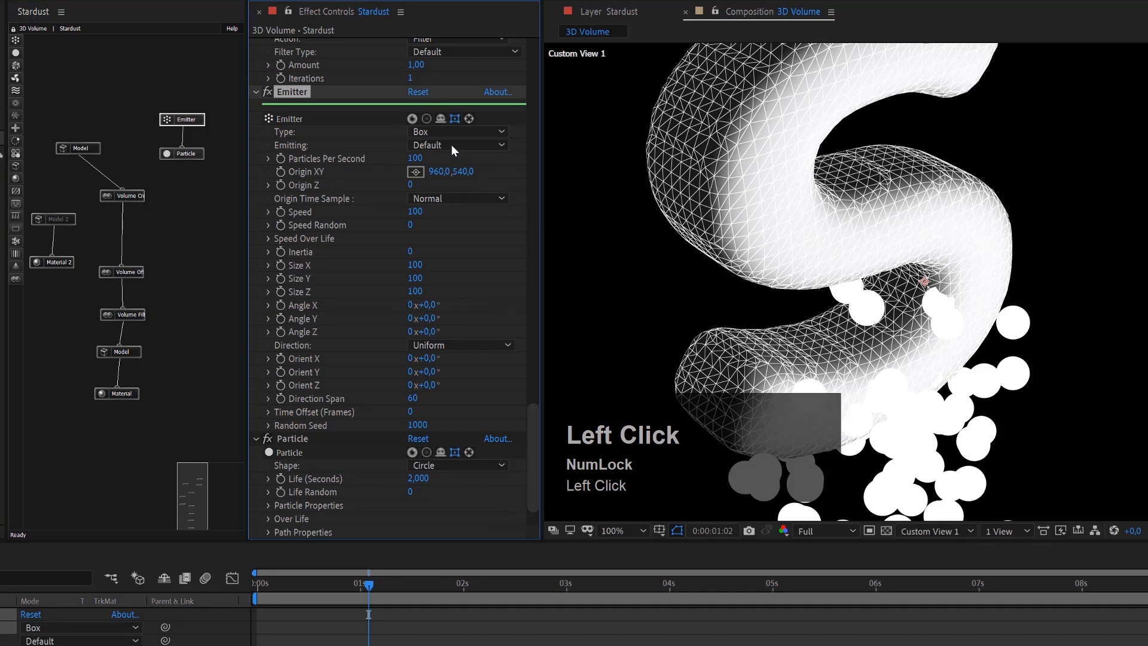
click(451, 144)
click(461, 176)
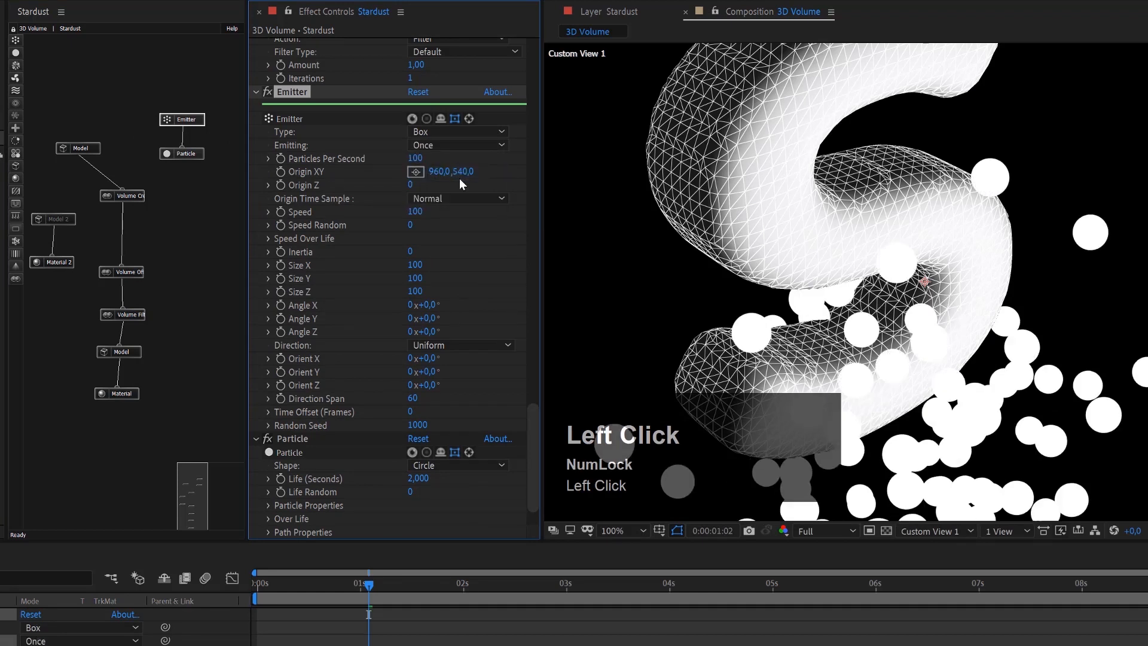
click(418, 216)
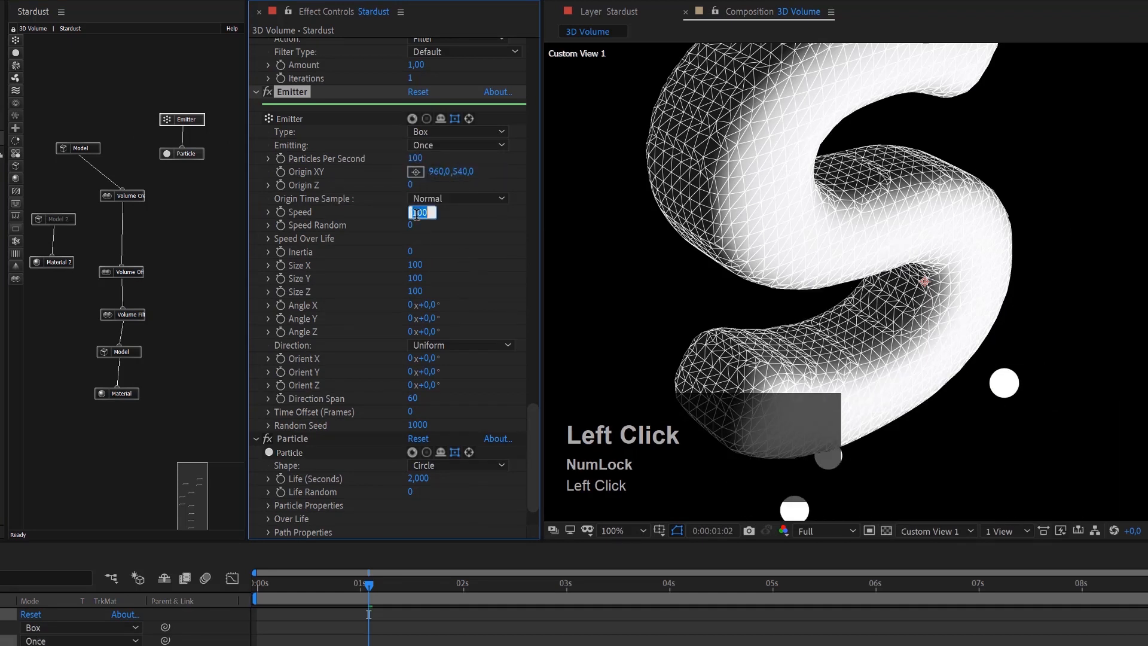
text(10)
key(Return)
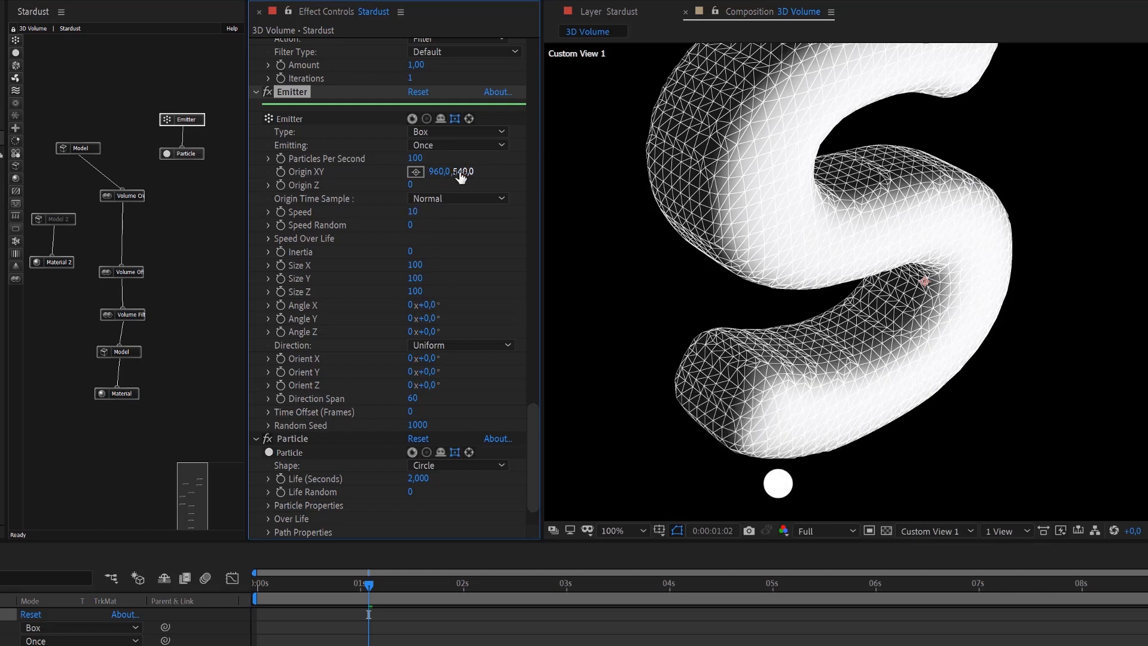
Try shifting the Emitter's Origin XY vertically, and undo the shift.
drag(460, 176, 440, 173)
drag(455, 174, 451, 182)
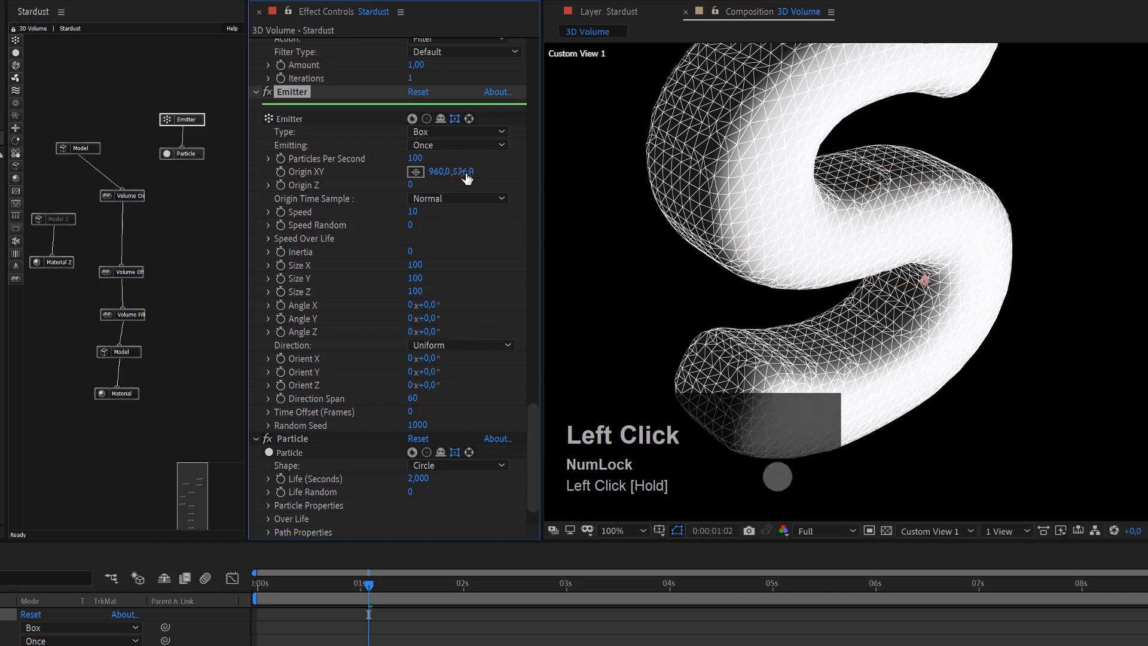
key(ctrl+z)
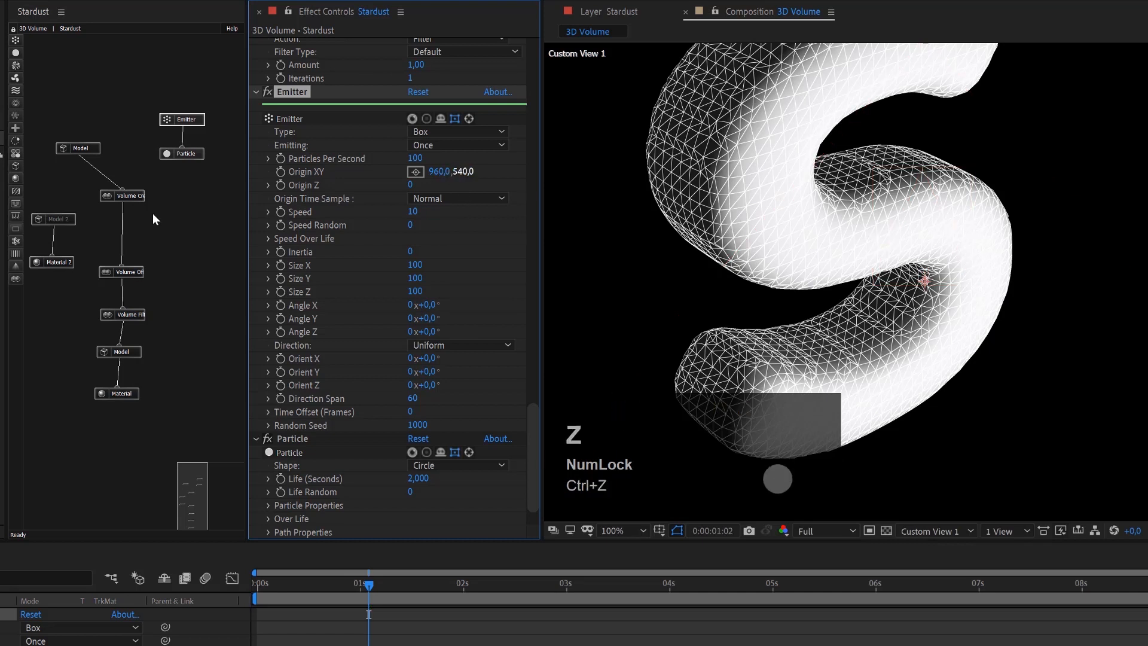
Enable Center in the model properties of the Model node feeding Volume Creator.
click(84, 149)
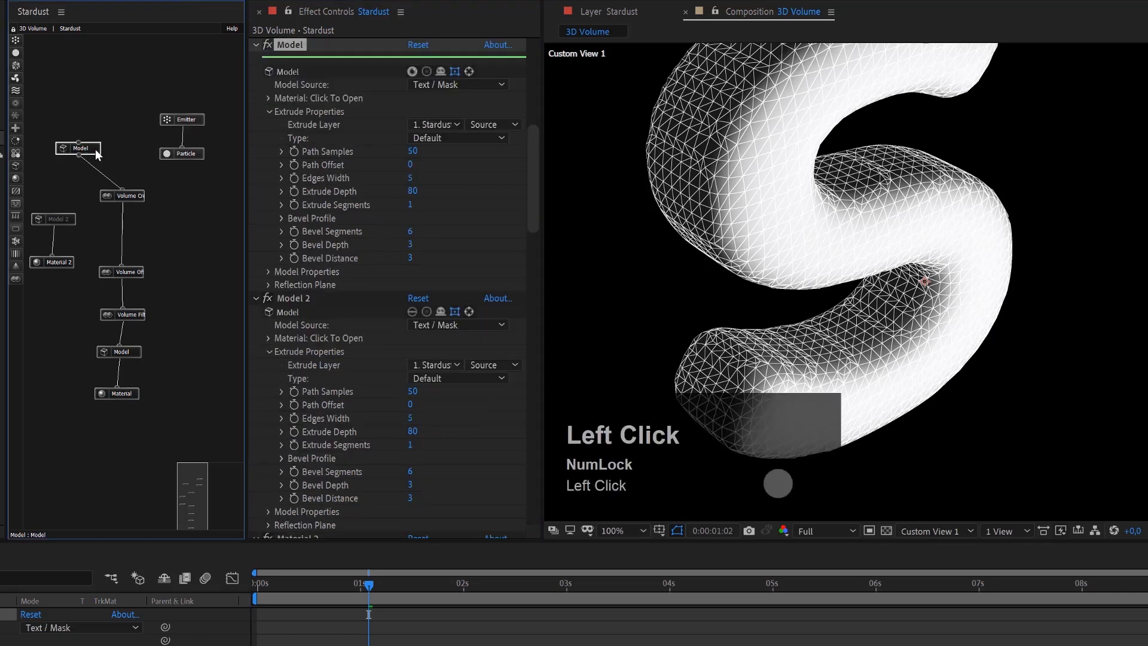
click(268, 271)
scroll(390, 305, down, 1)
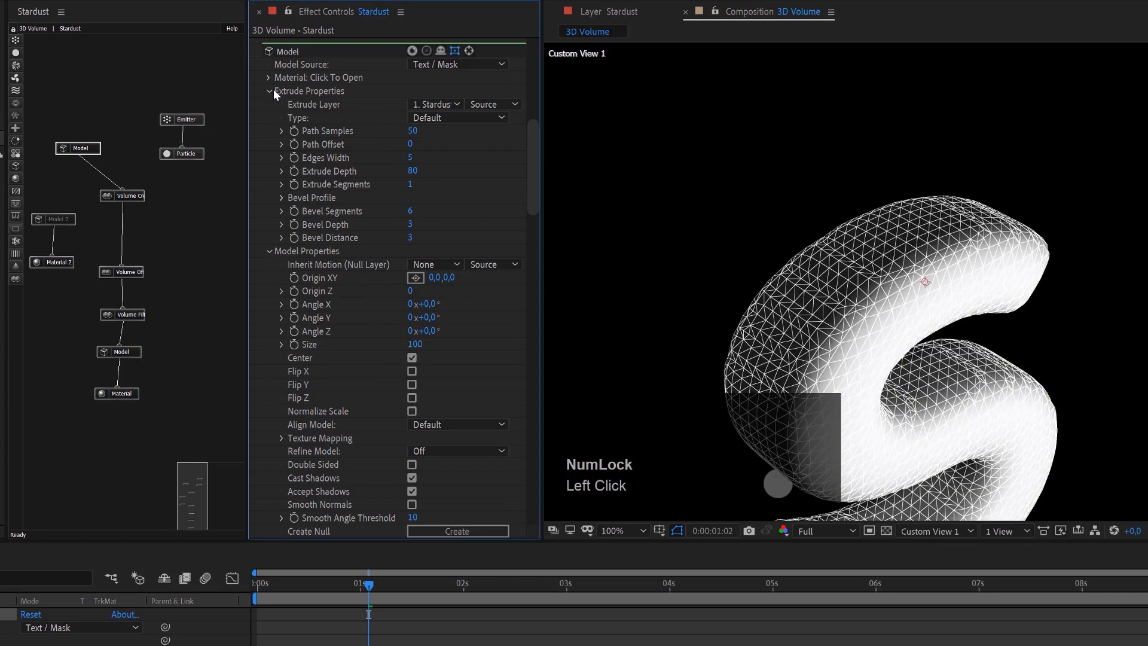
Enable Center in the model properties of the disabled Model 2 node as well.
click(63, 217)
scroll(391, 408, down, 4)
scroll(391, 408, down, 3)
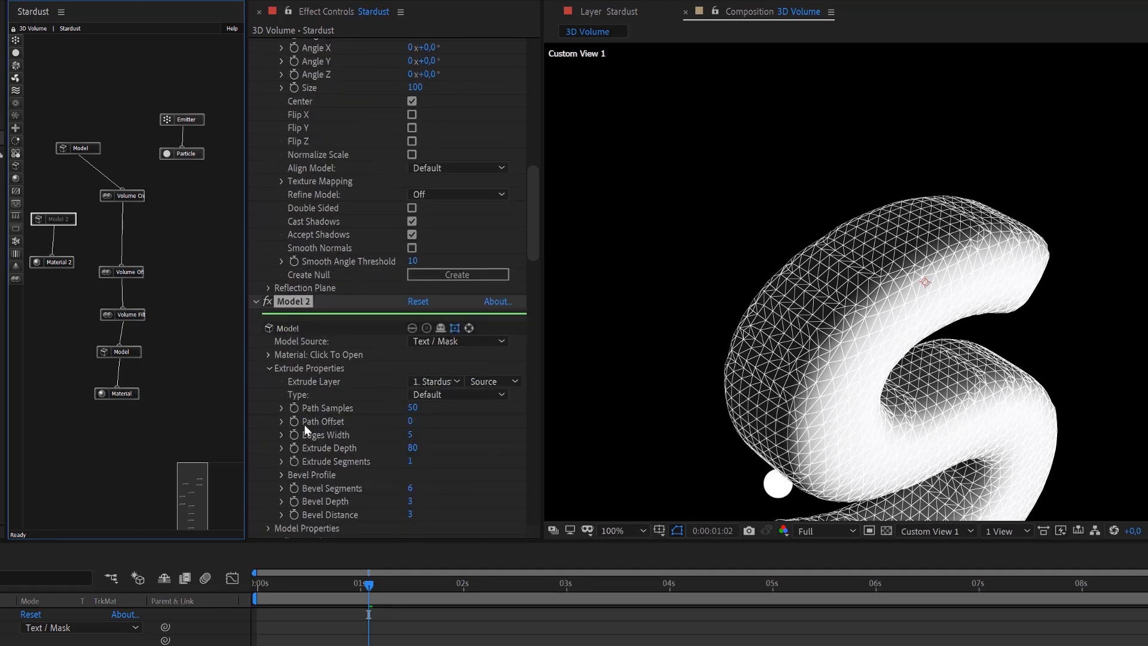
scroll(305, 472, down, 4)
click(268, 352)
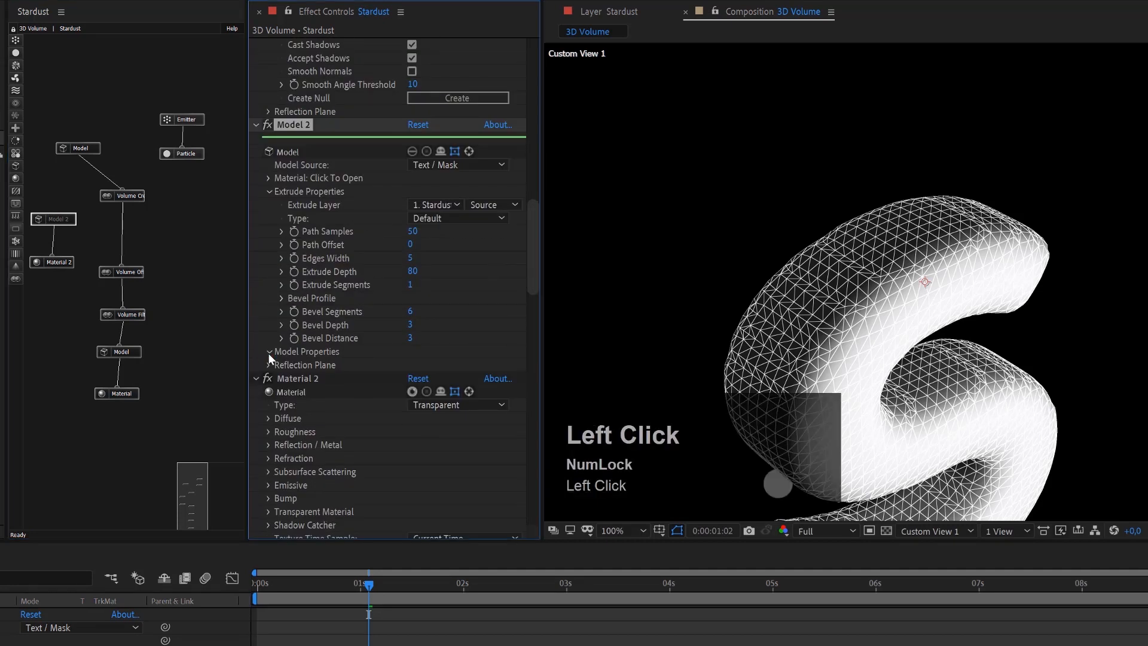
click(411, 358)
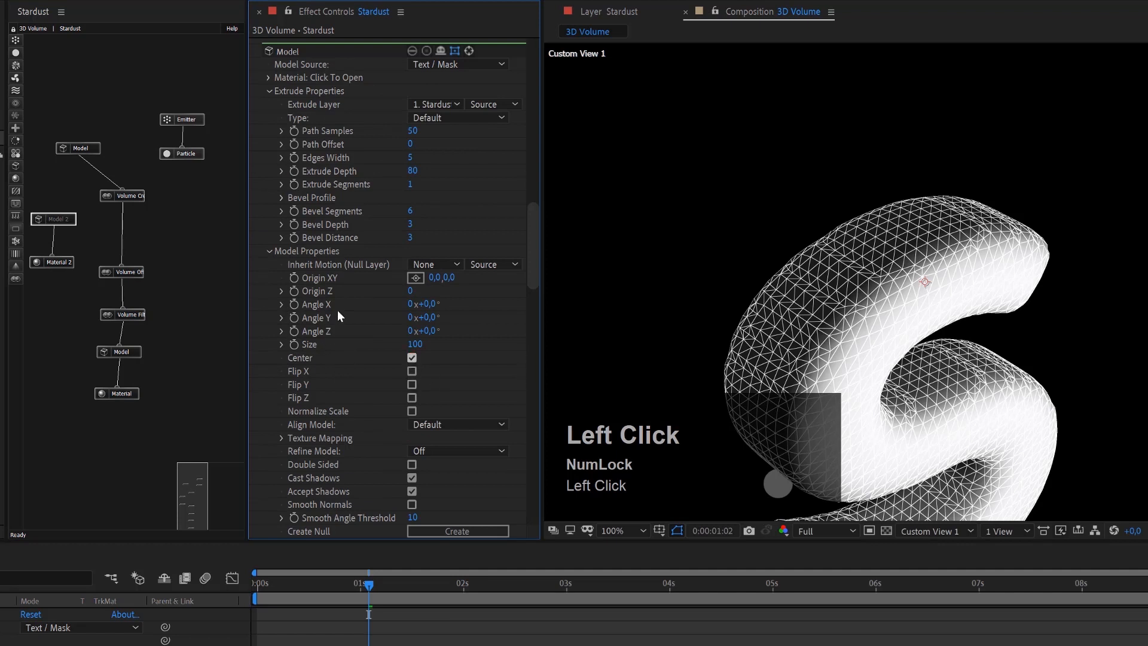
Select the Emitter node for further editing.
click(188, 120)
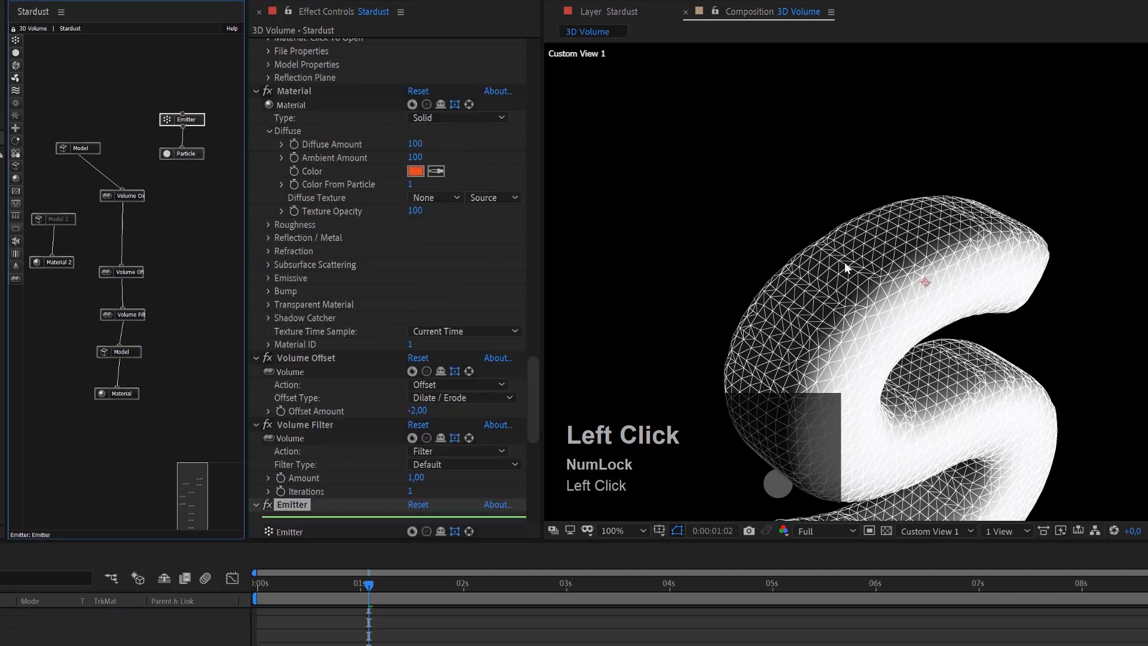
Set the box emitter's Particles Per Second to 15000.
key(c)
drag(933, 274, 808, 291)
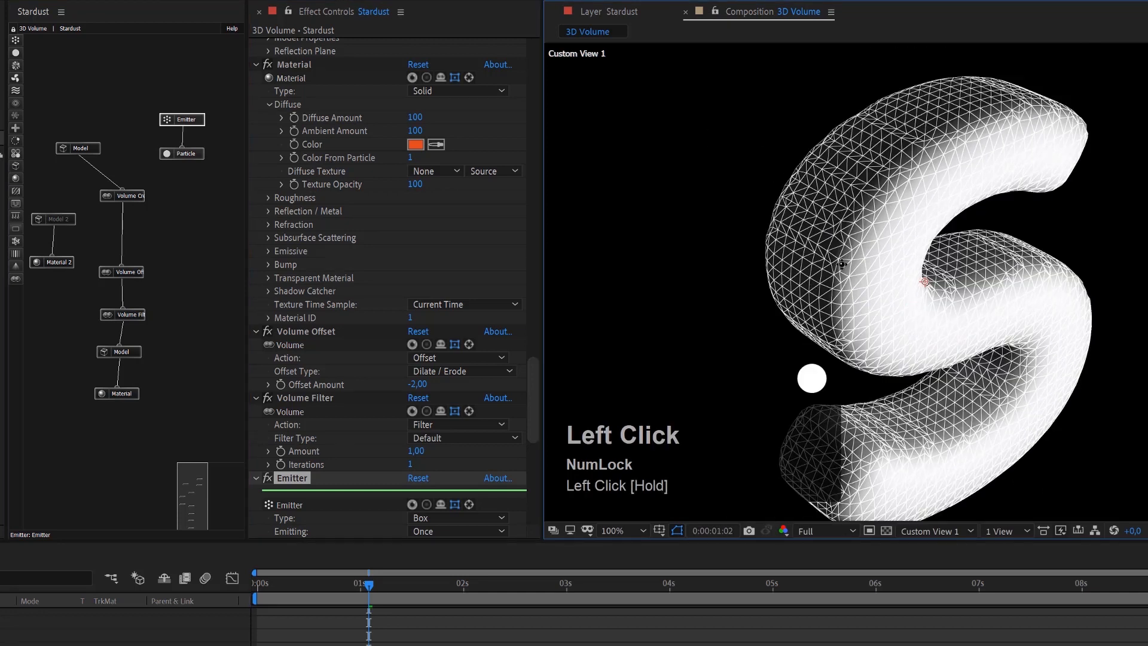
click(198, 119)
scroll(408, 350, down, 5)
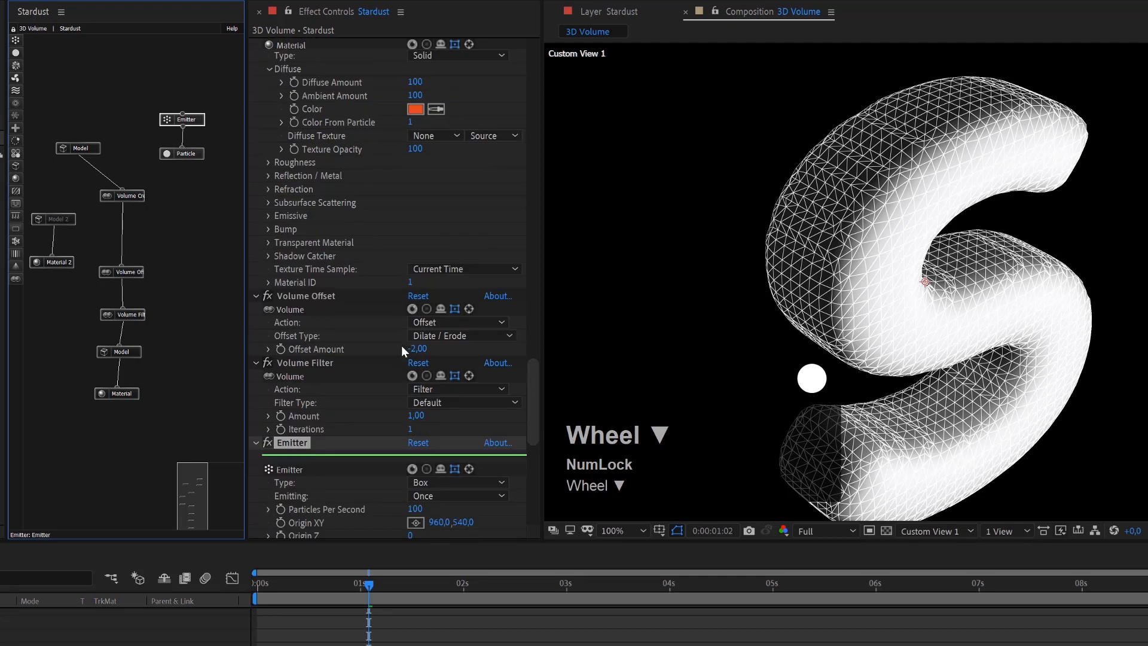
mouse_move(430, 403)
mouse_down()
mouse_move(513, 400)
mouse_move(417, 408)
mouse_up()
click(416, 404)
text(15000)
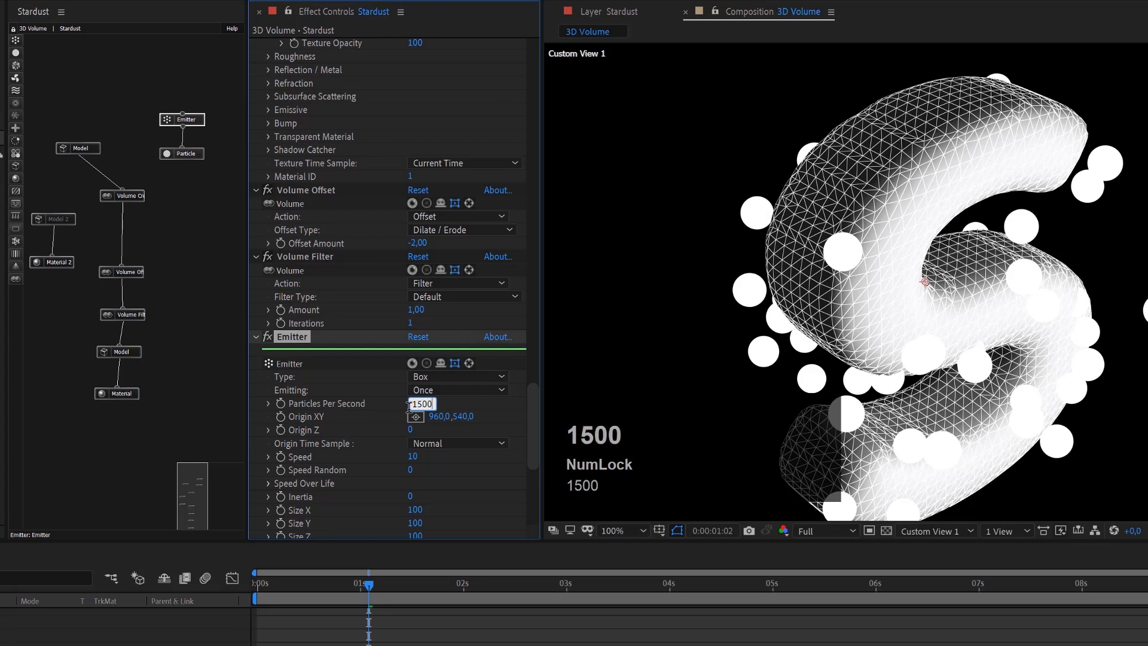
key(Return)
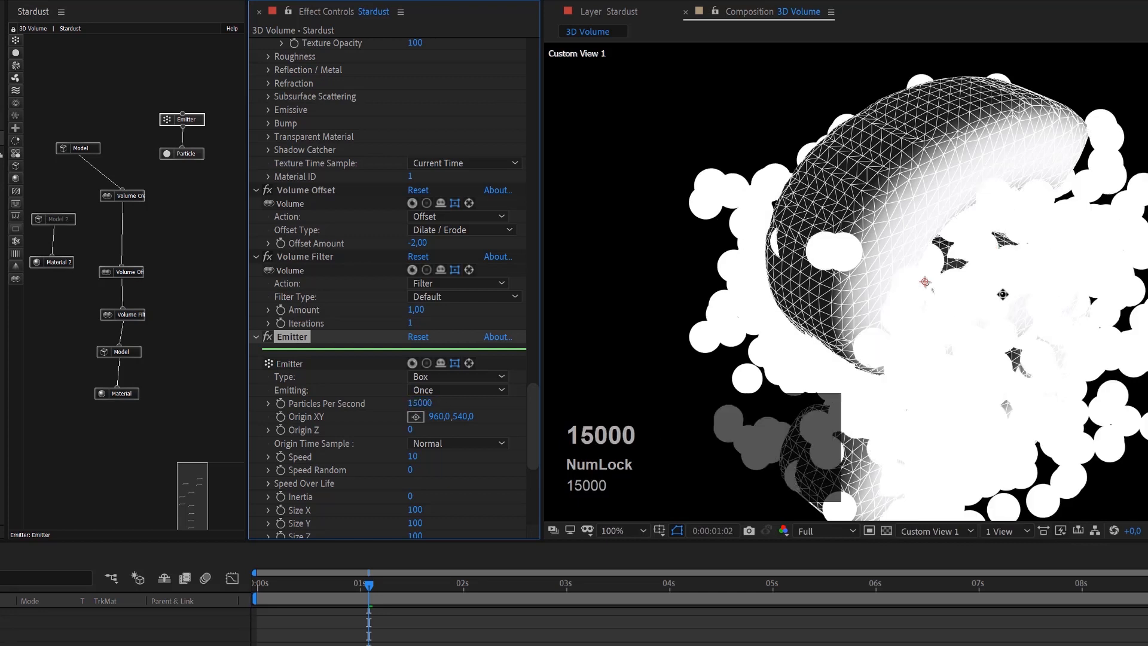
Enlarge the emitter box by setting its Size Y to 300 and Size X to 150.
scroll(921, 278, down, 1)
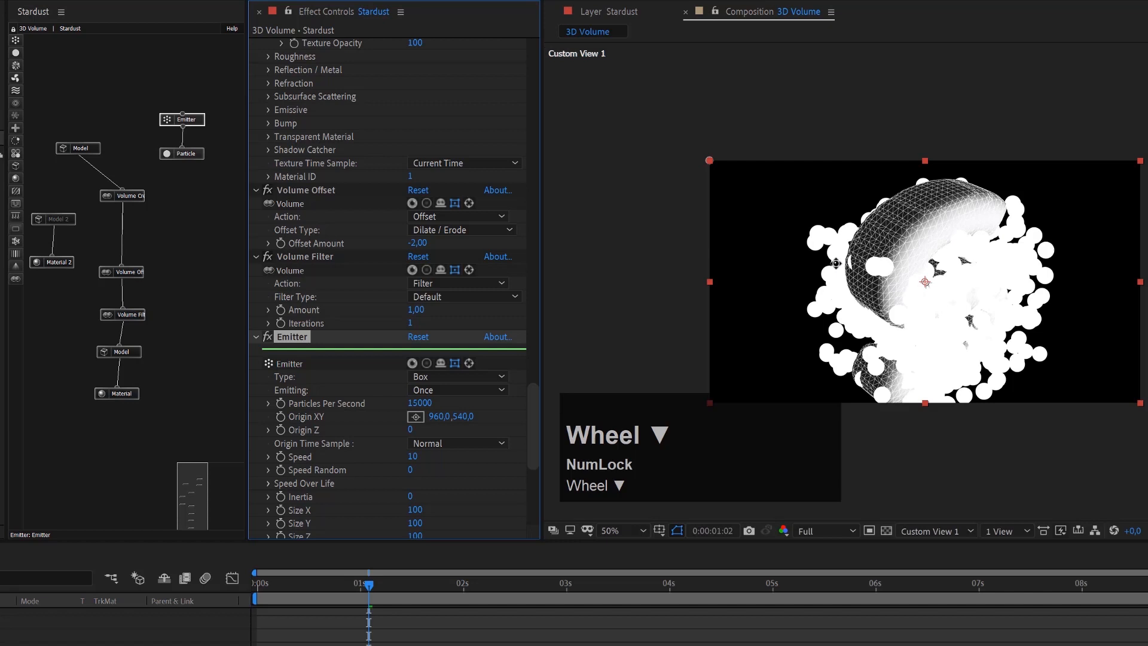
scroll(460, 476, down, 1)
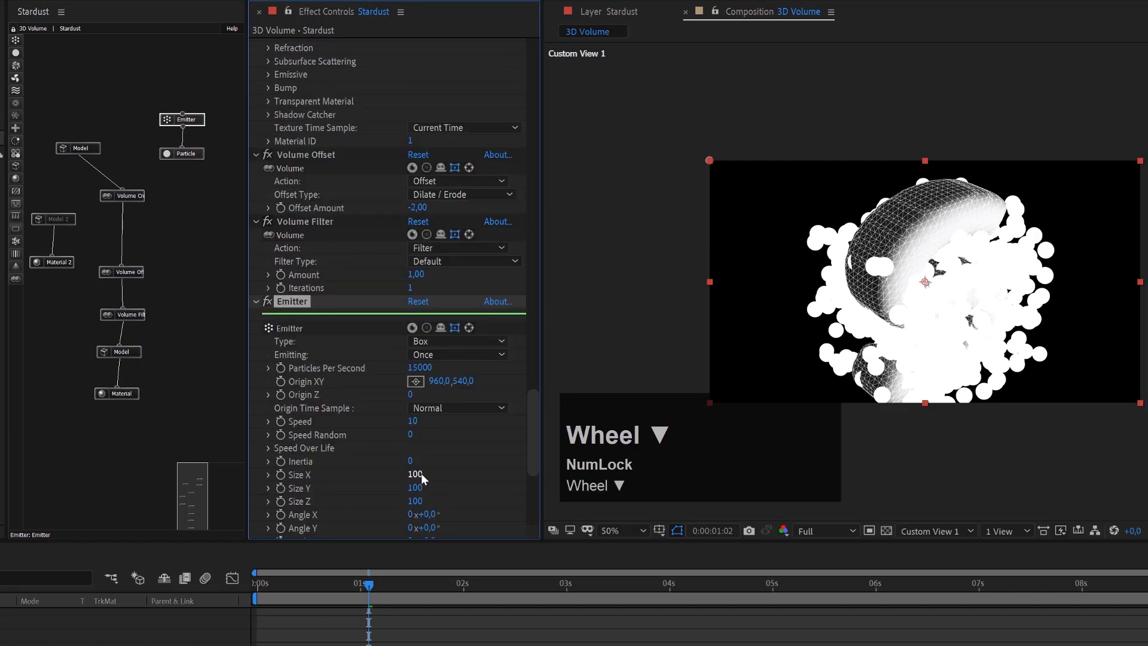
scroll(421, 472, down, 1)
click(419, 452)
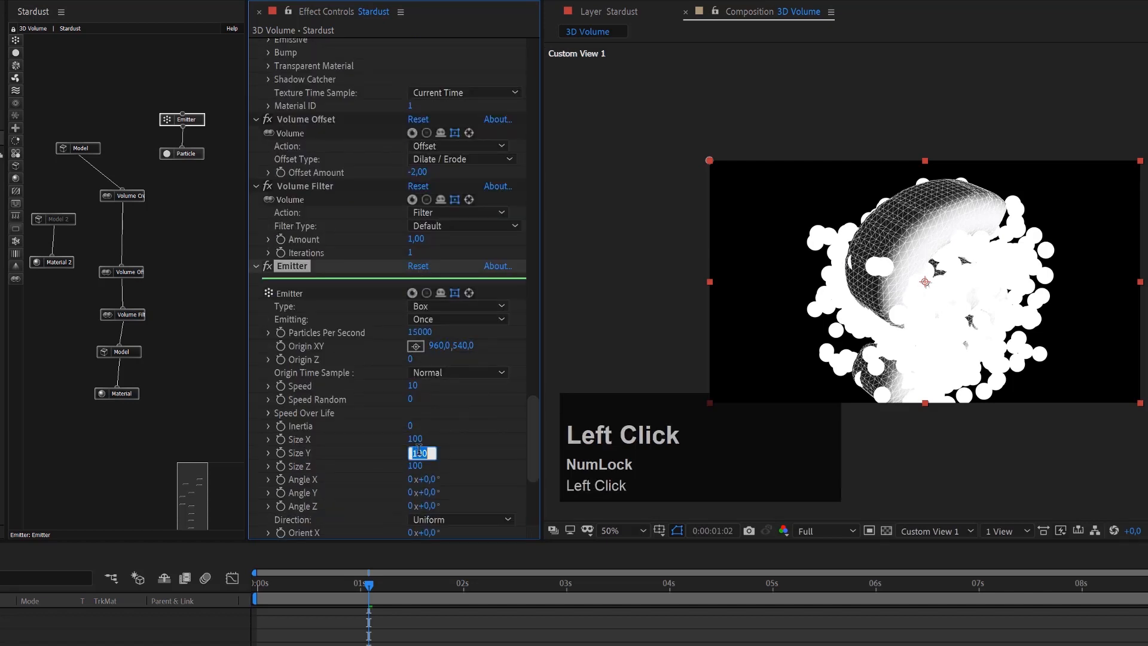
text(300)
key(Return)
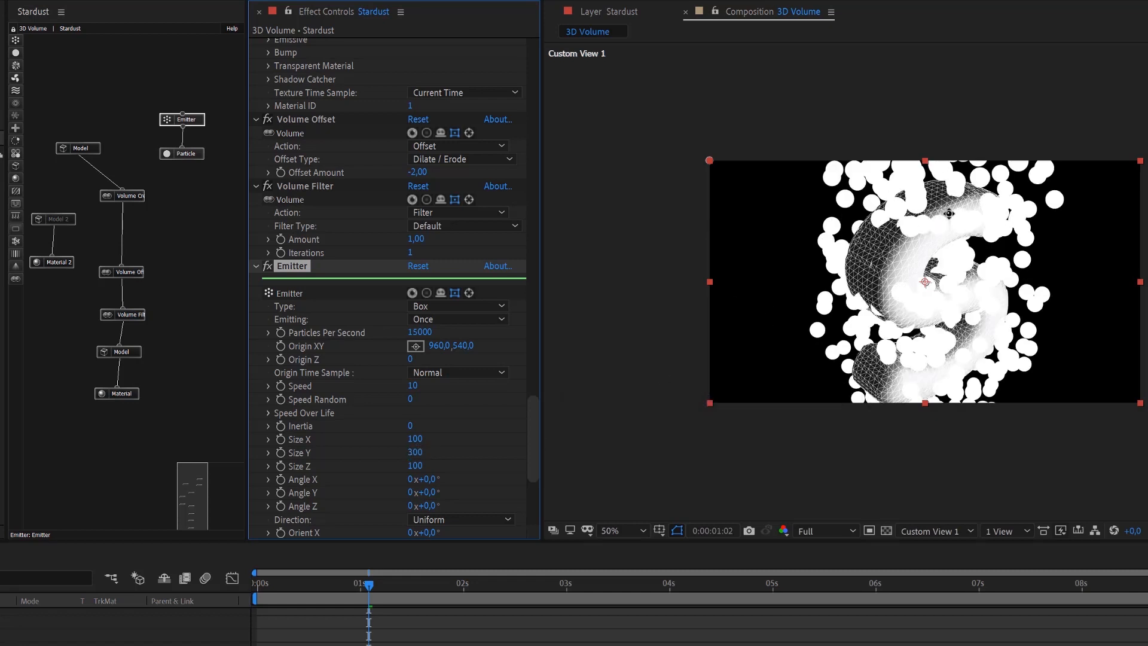
click(415, 437)
text(150)
key(Return)
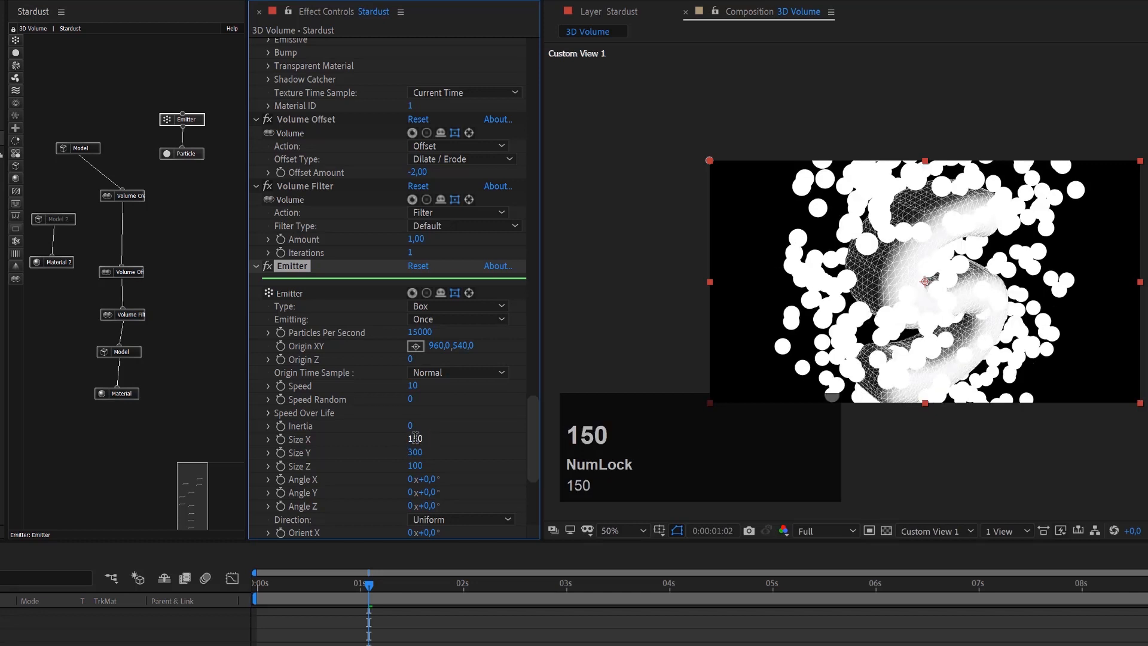
scroll(897, 315, up, 2)
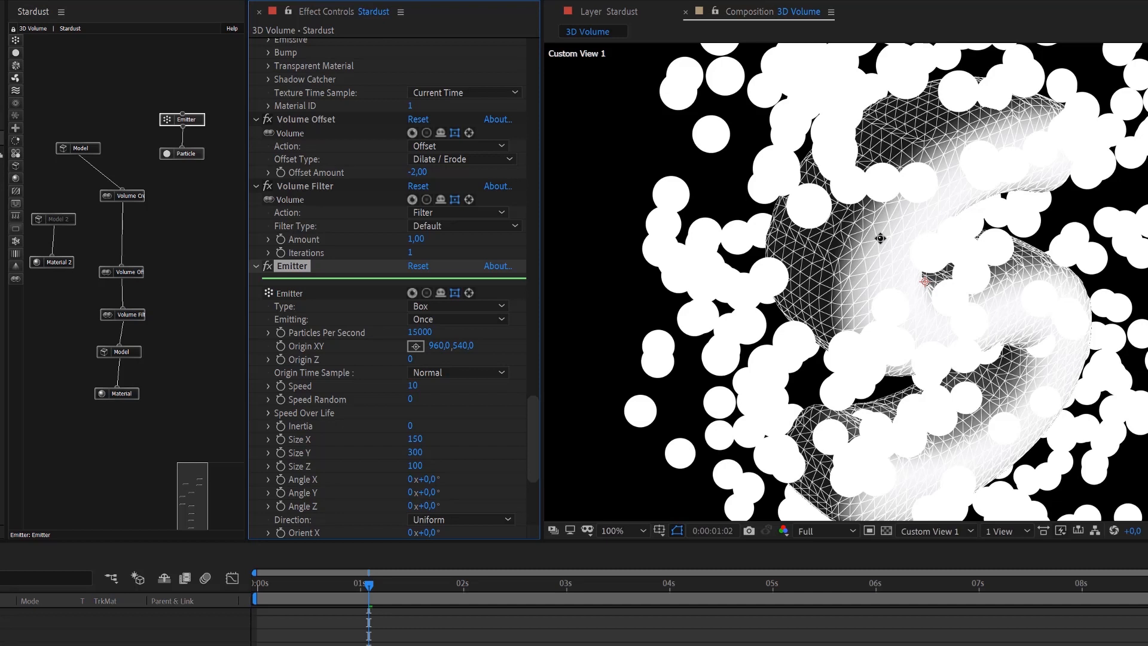
scroll(881, 238, down, 2)
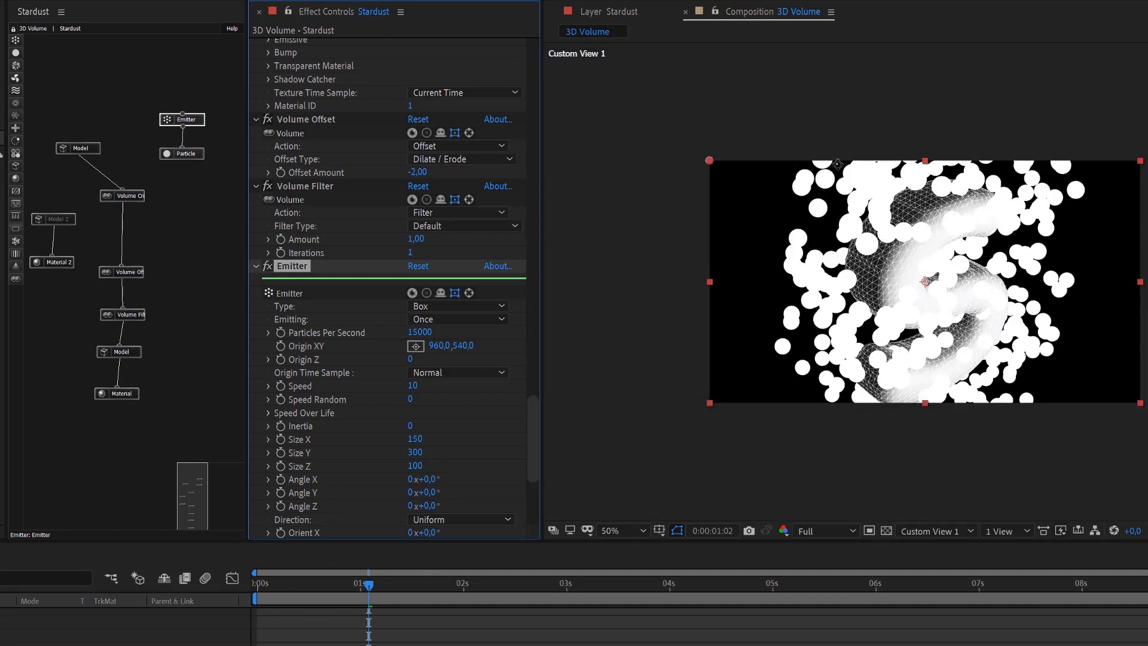
Change the Particle node's shape from circles to Model.
click(193, 158)
scroll(490, 418, down, 5)
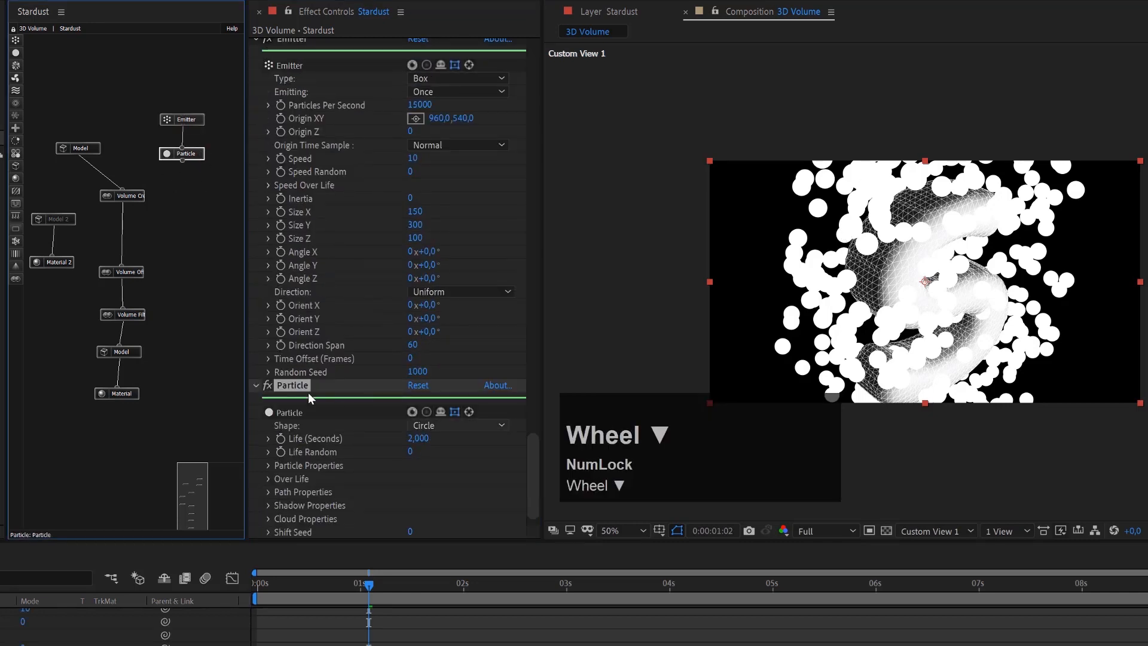
click(464, 427)
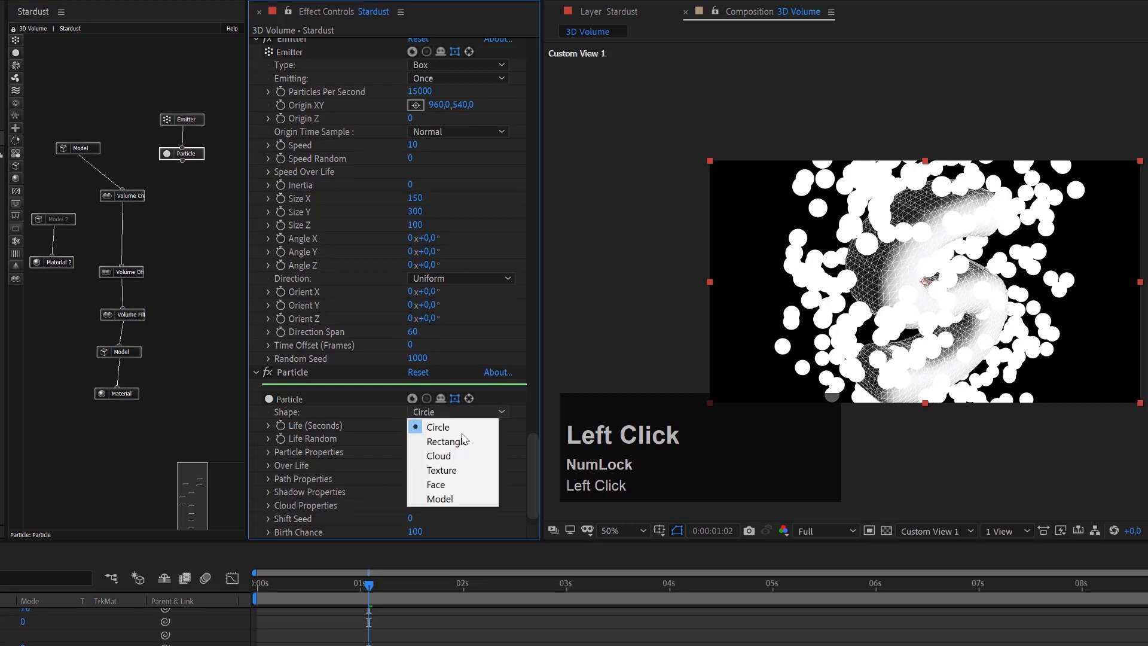
click(440, 498)
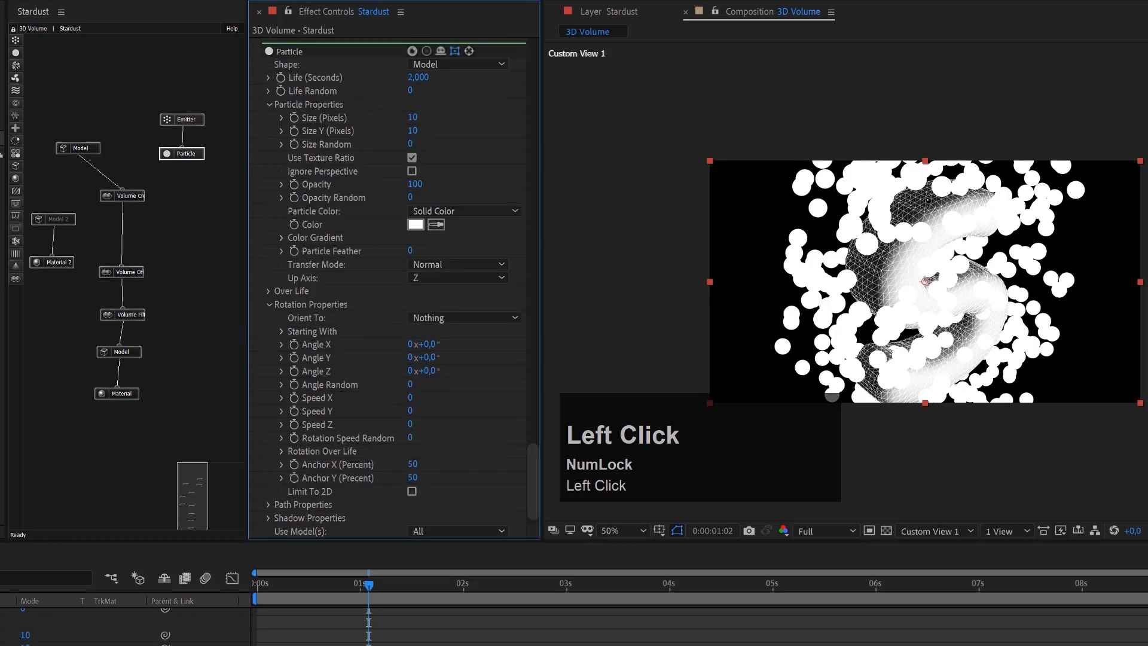
scroll(970, 225, up, 2)
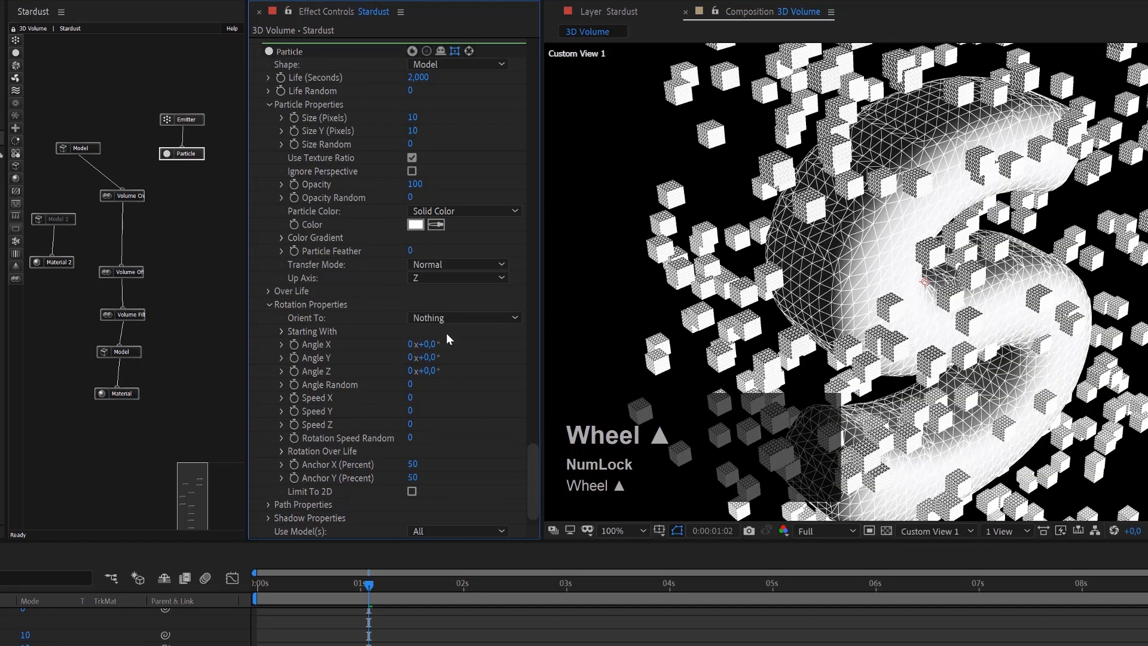
Set the particle size to 30 pixels and its Size Random to 75.
click(174, 157)
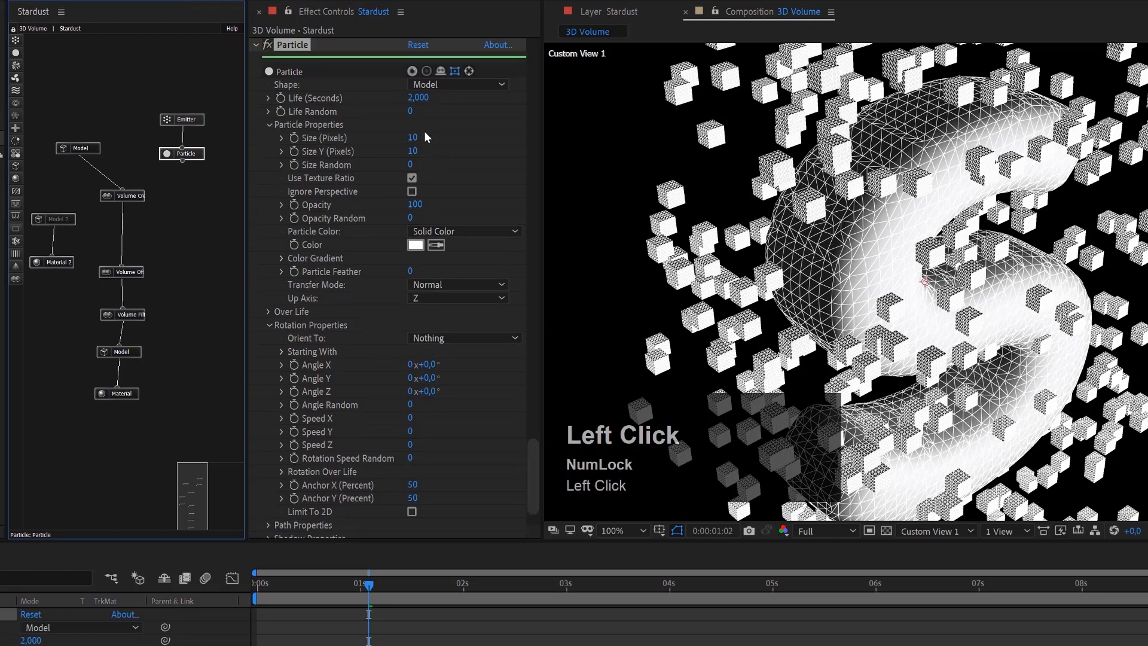
click(412, 141)
text(30)
key(Return)
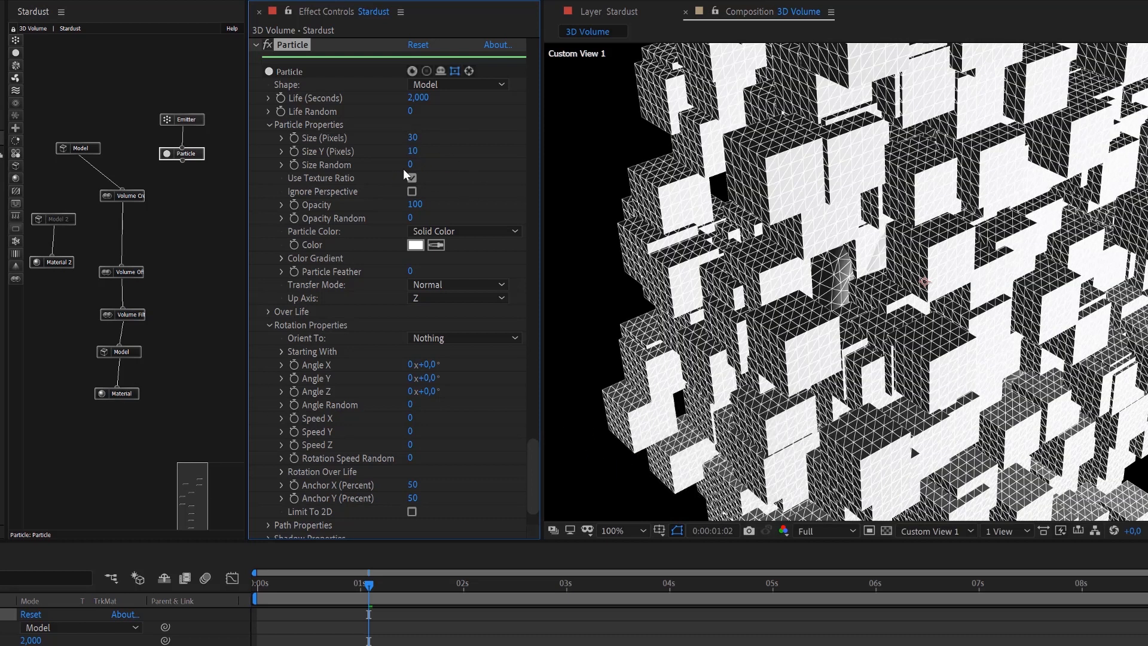
click(411, 165)
text(75)
key(Return)
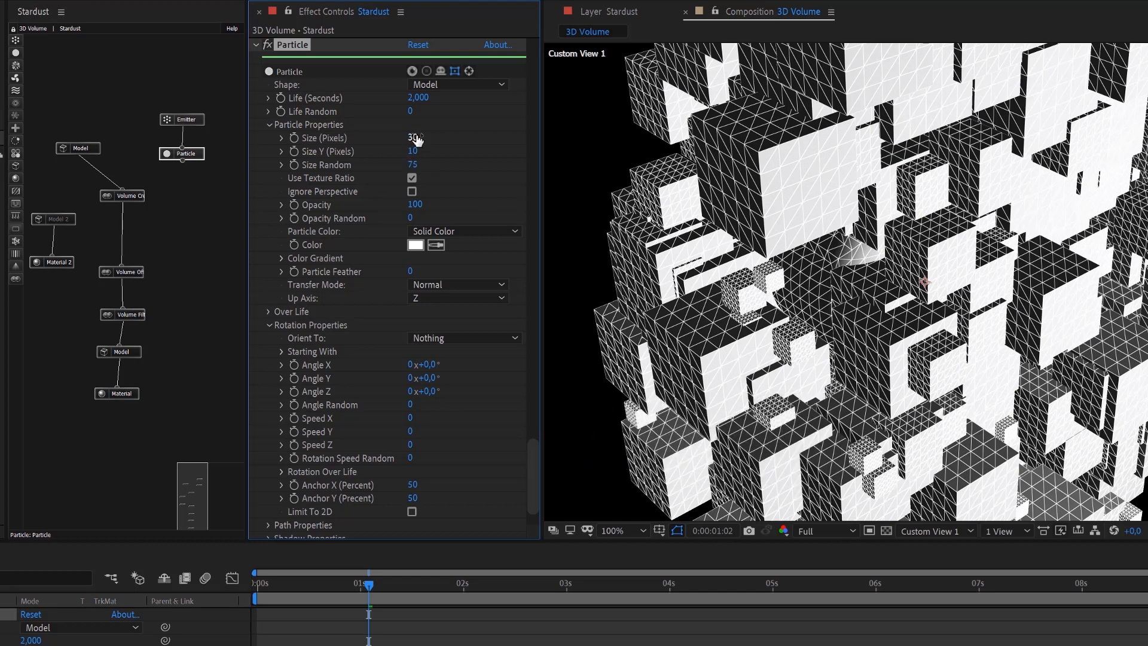
Apply the falling Bezier curve preset to the particle's size over life and move the current time to 0:00:00:02.
click(268, 309)
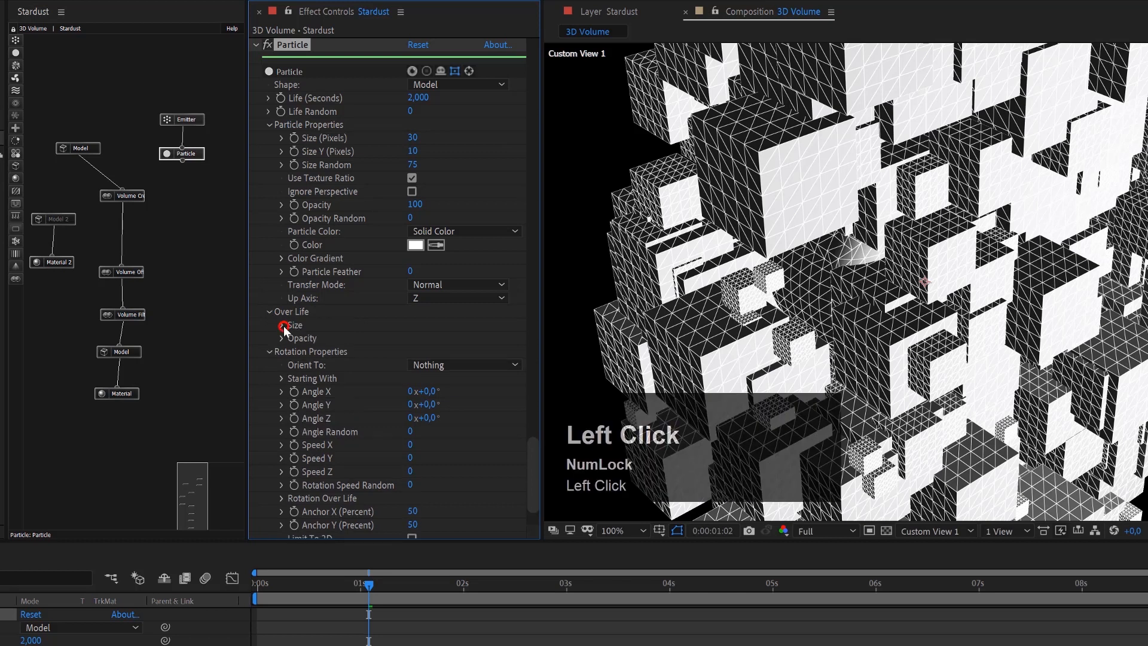
click(284, 327)
click(430, 430)
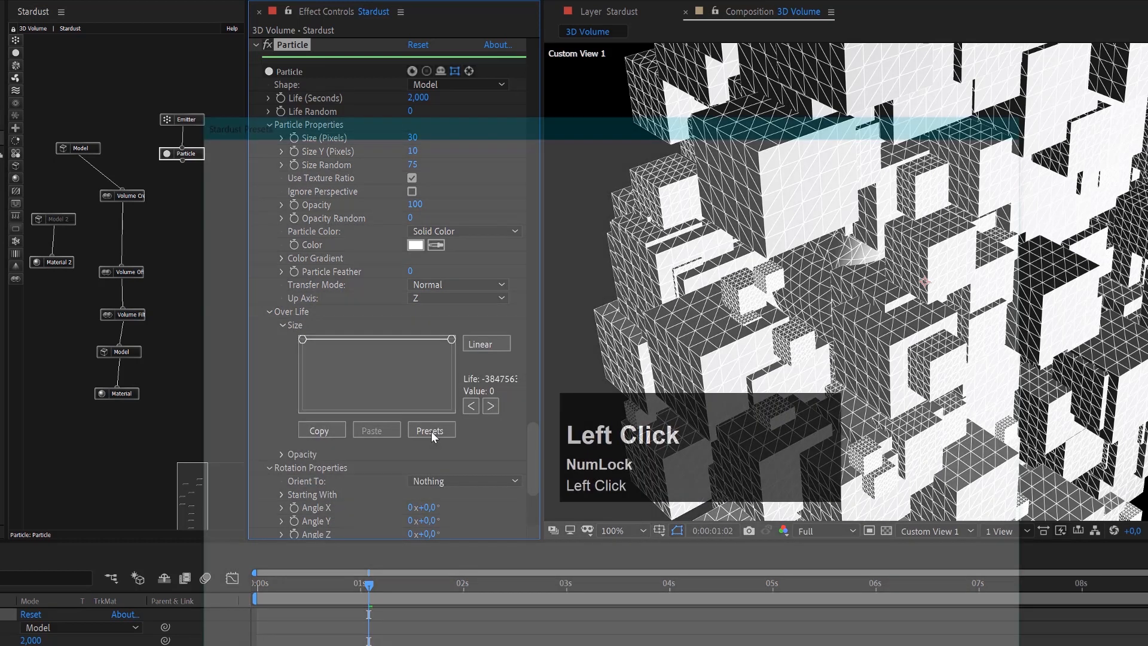
click(769, 362)
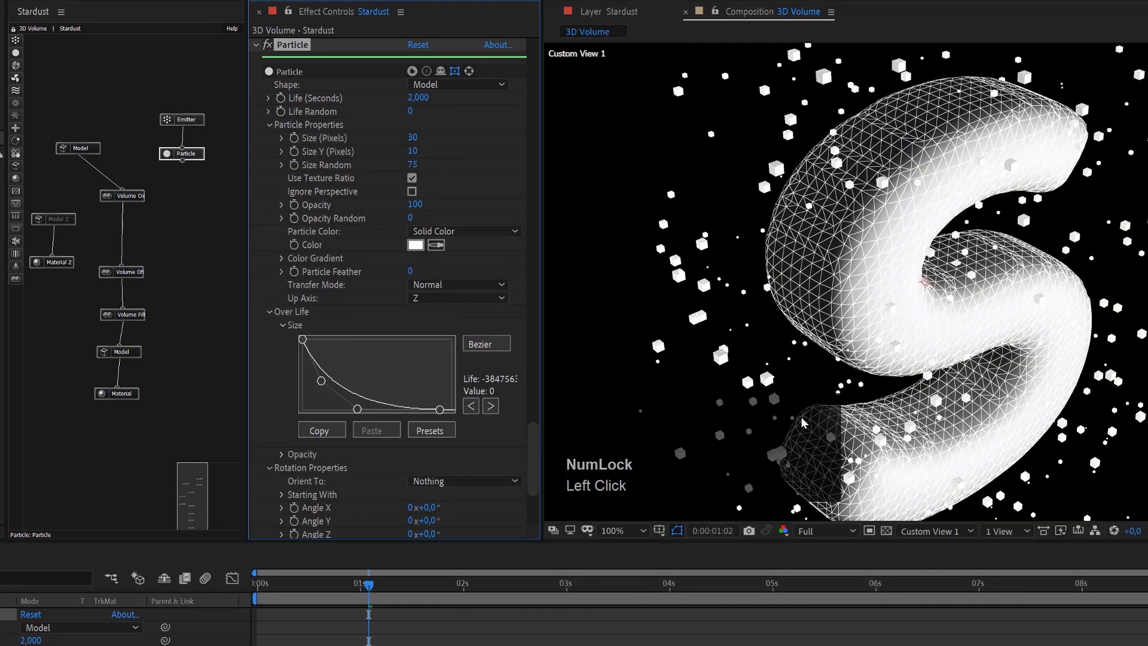
drag(284, 592, 265, 616)
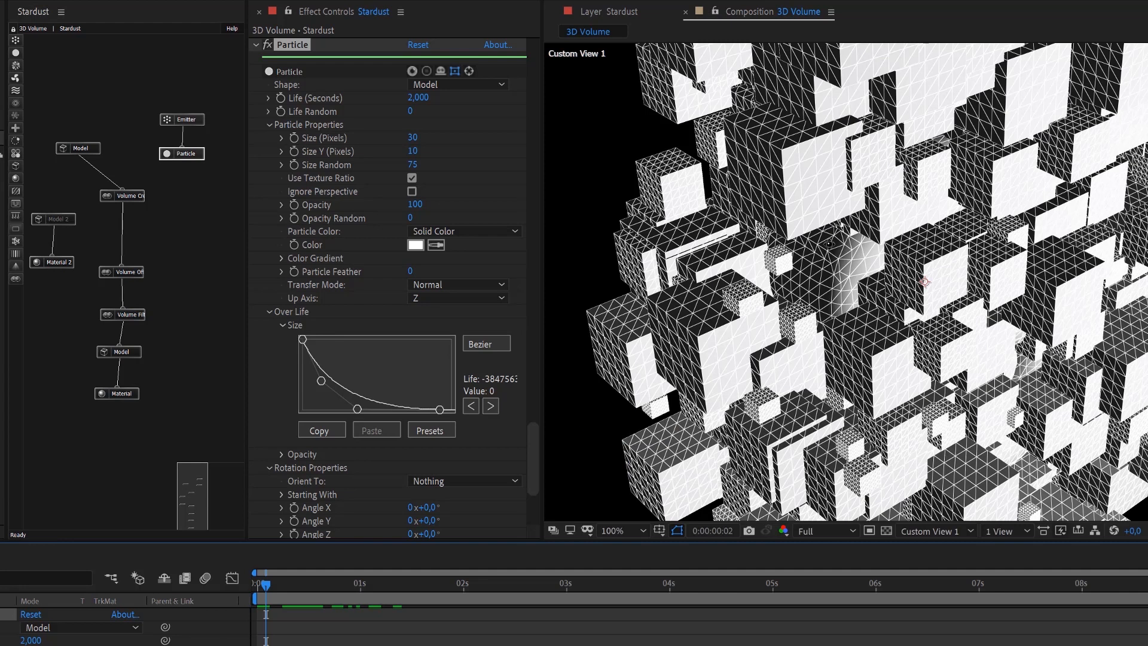
Turn off Preview in Stardust's render settings.
drag(534, 463, 544, 21)
click(412, 198)
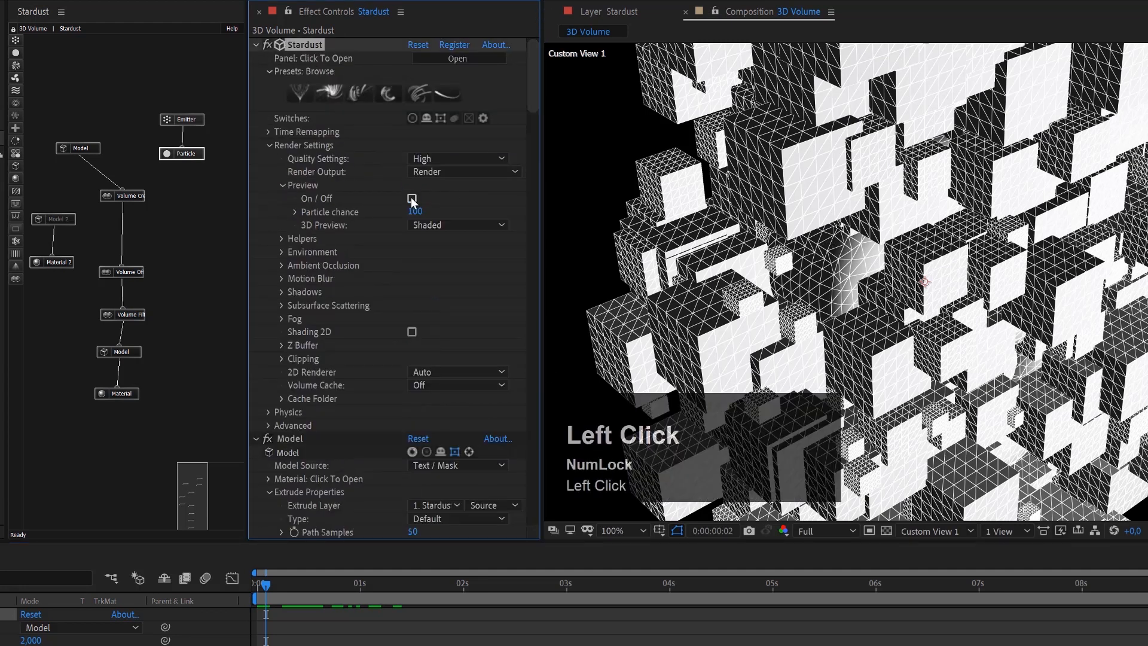
drag(533, 90, 534, 156)
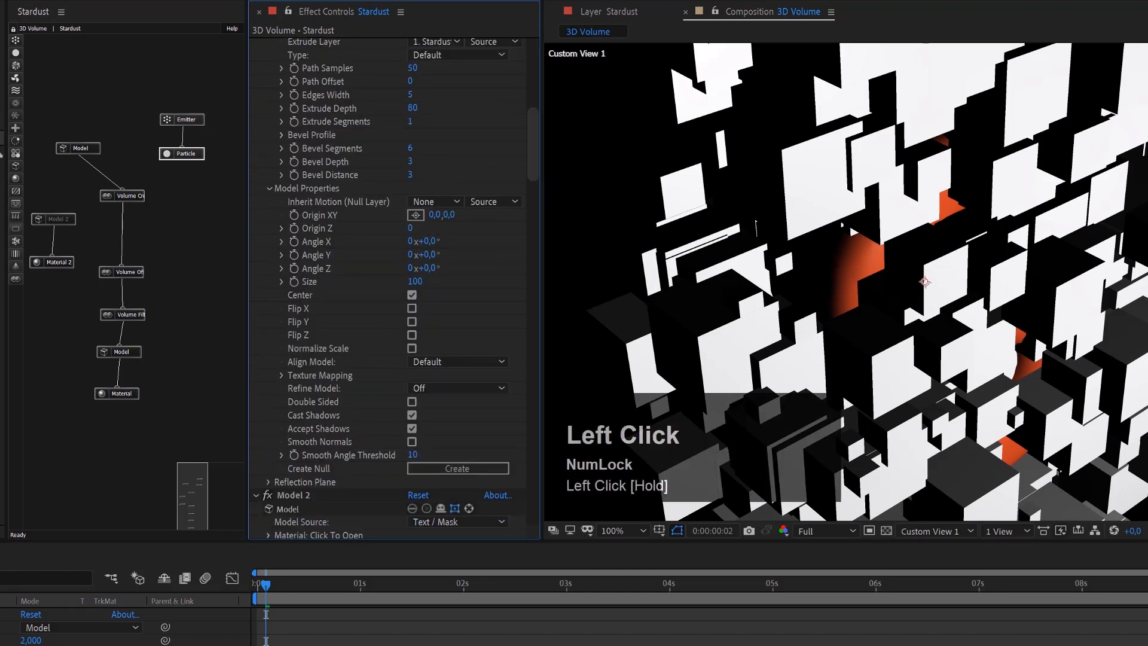
Add an ambient light to the 3D Volume composition with an intensity of 5%.
click(0, 0)
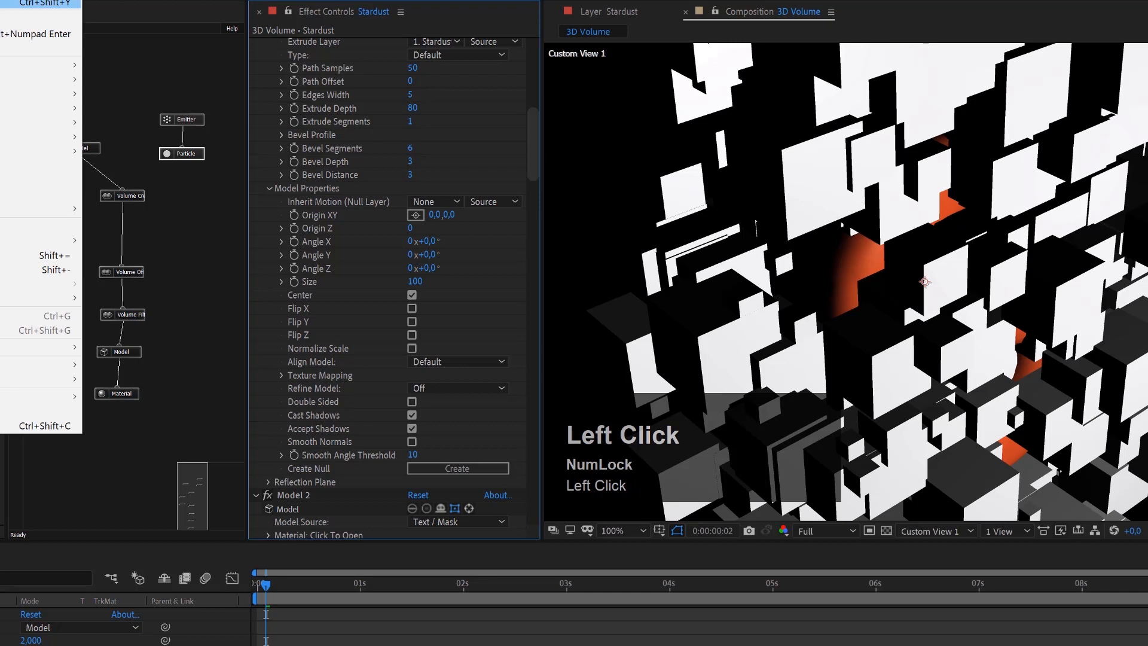
mouse_move(40, 0)
click(140, 19)
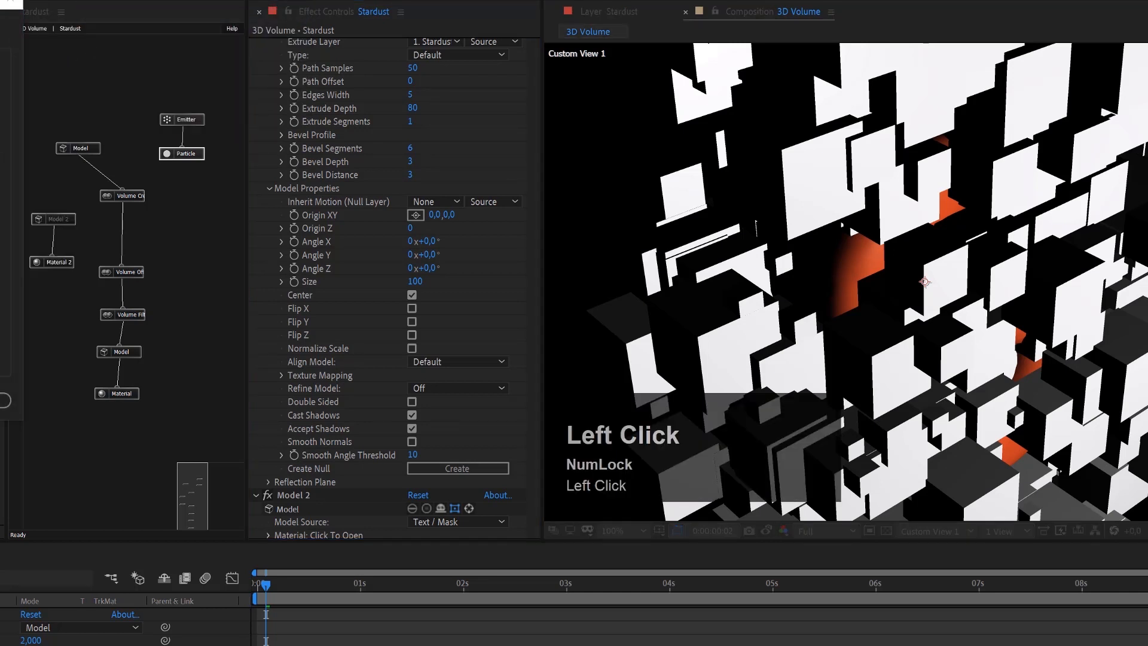
key(5)
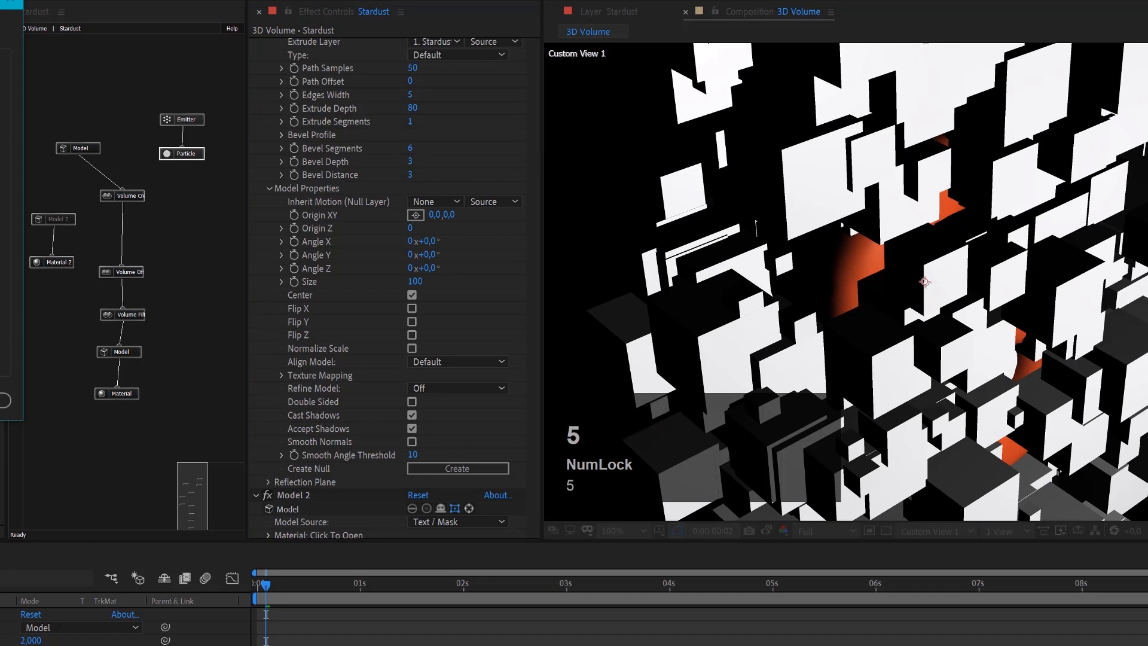
click(925, 281)
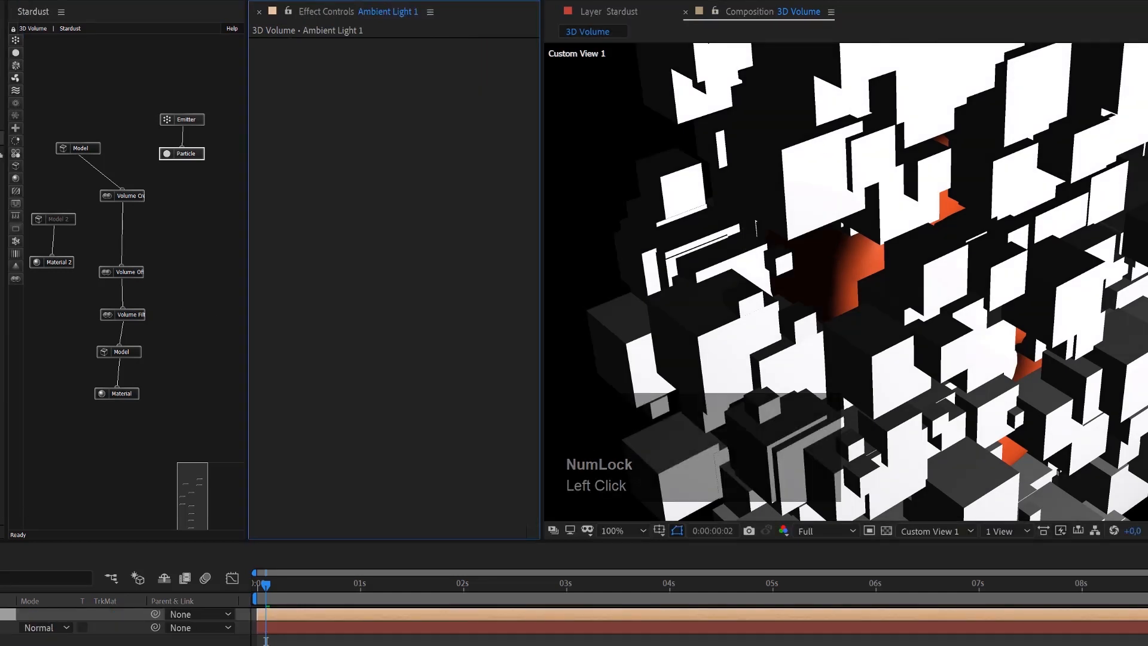
Raise the ambient light's intensity to 15%.
key(a)
key(a)
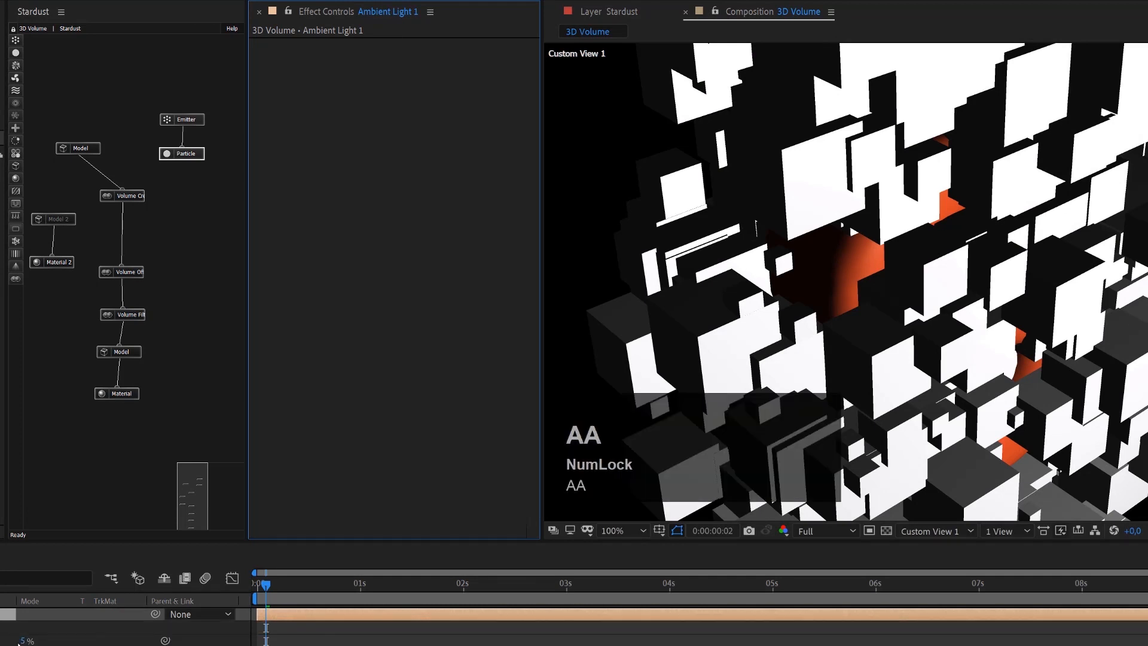
click(24, 640)
text(15)
key(Return)
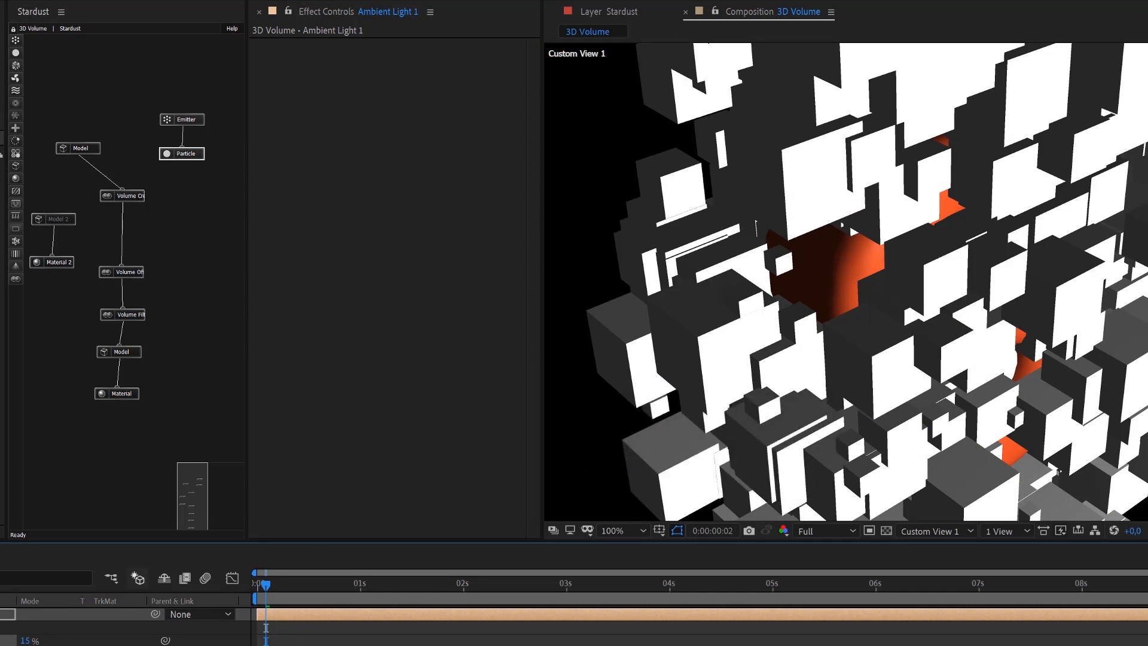
Connect the Particle node to the Volume Creator node in the Stardust graph.
click(5, 644)
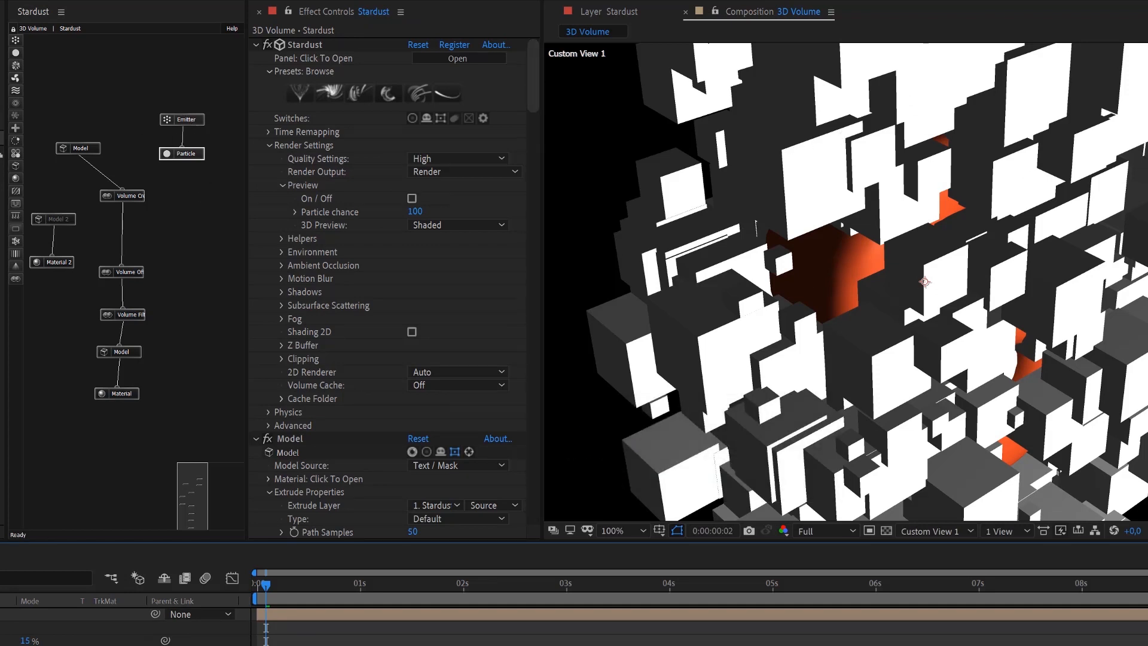
click(141, 177)
click(139, 199)
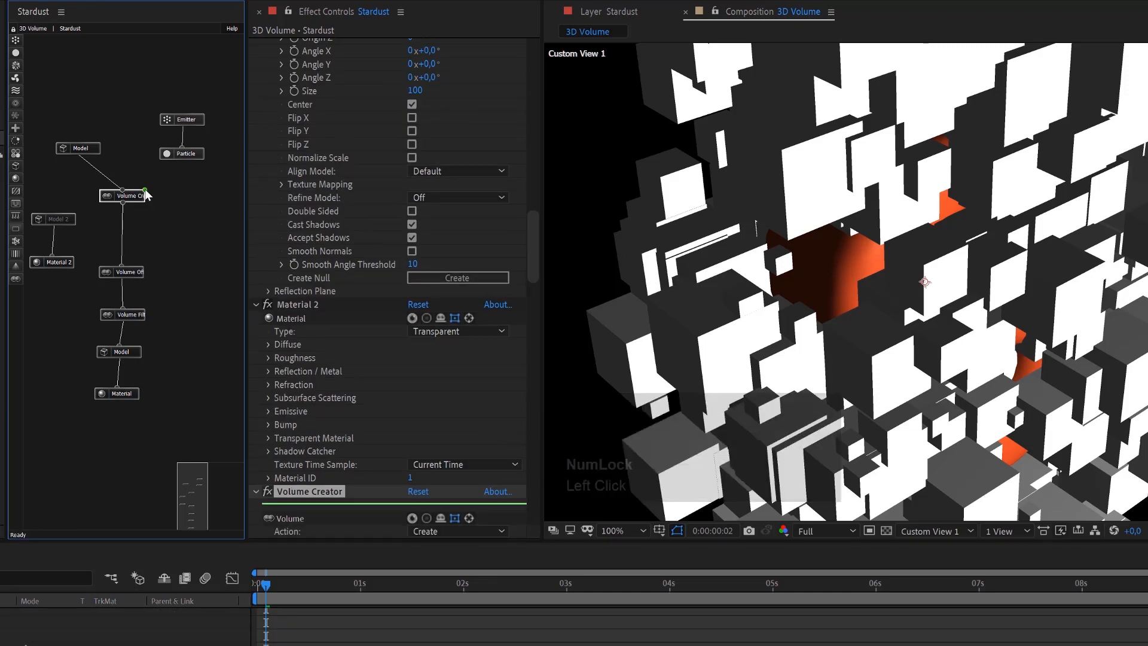
drag(183, 162, 143, 195)
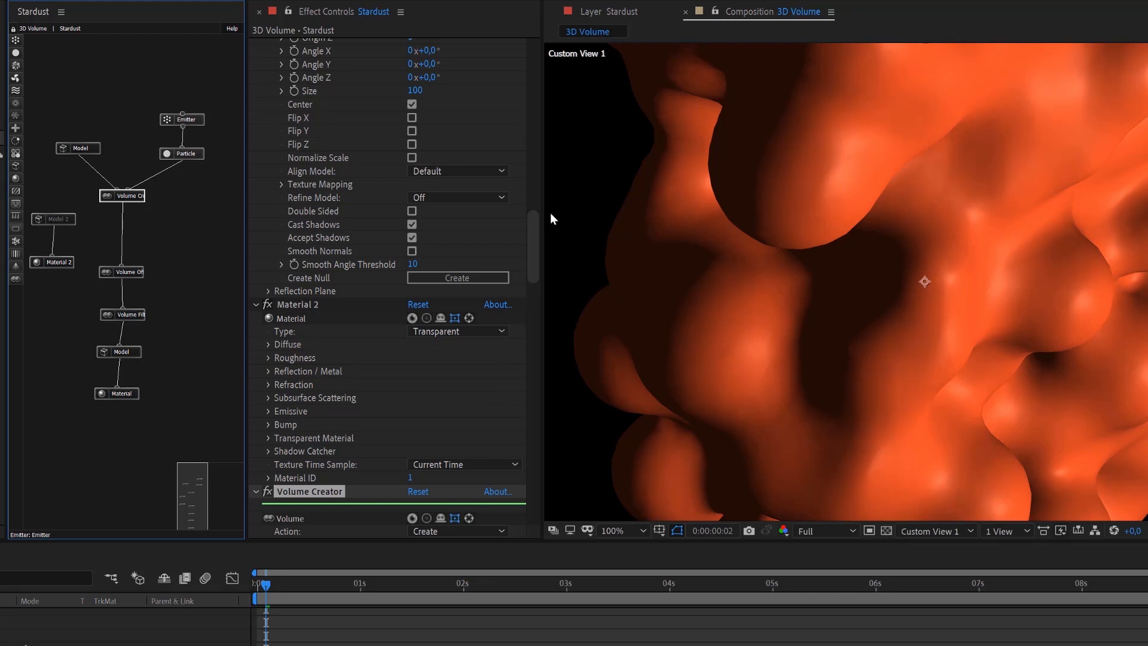
Set the Volume Creator's Boolean mode to Difference.
drag(532, 229, 513, 284)
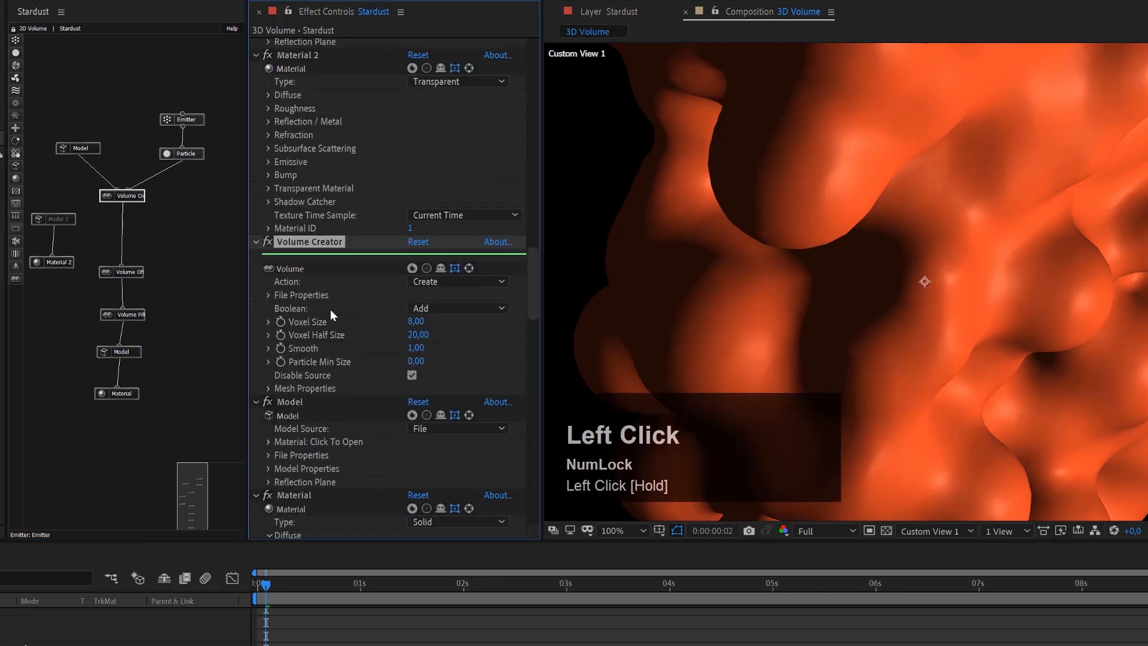
click(435, 307)
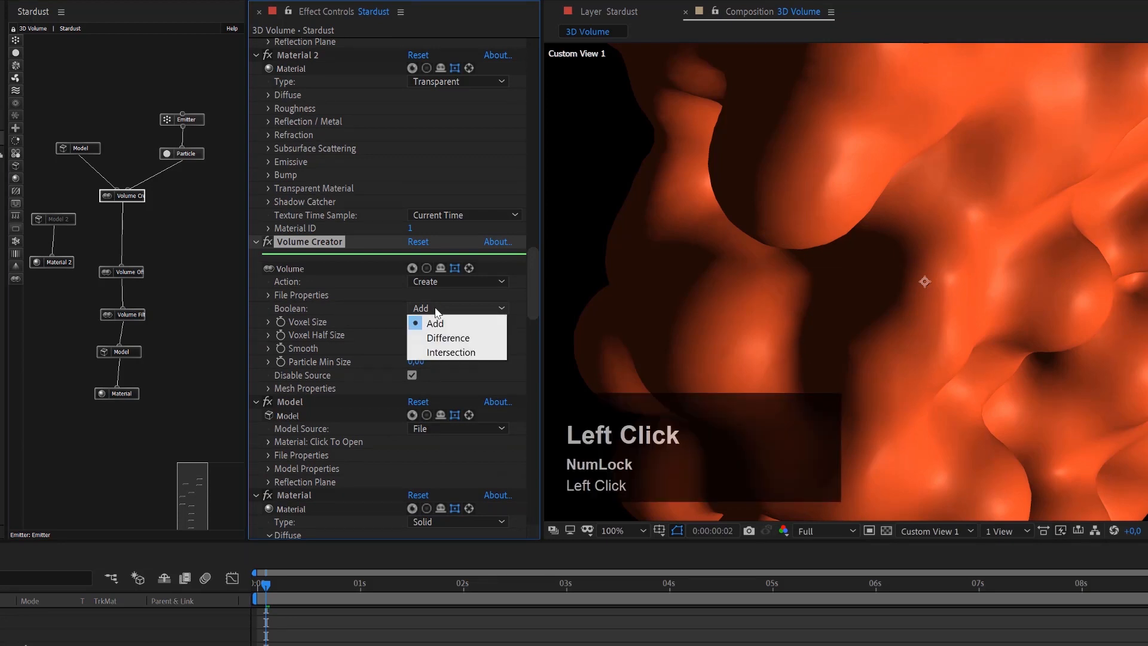
click(460, 340)
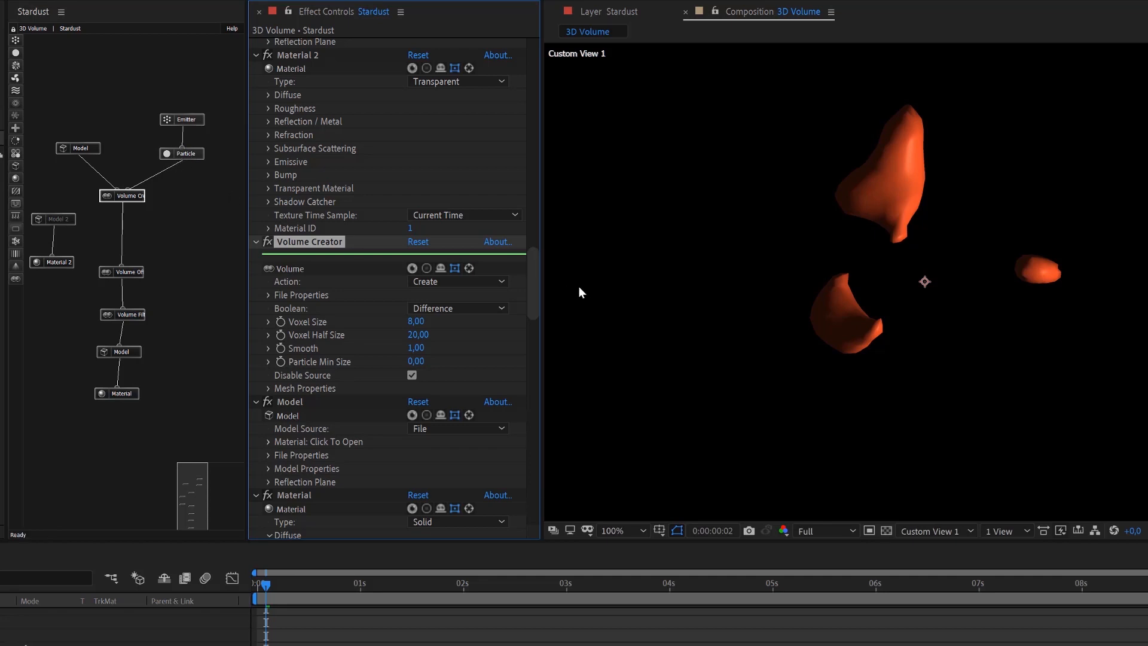
Examine the letter S at several frames up to 0:00:01:05, then return to frame 0:00:00:01.
click(284, 586)
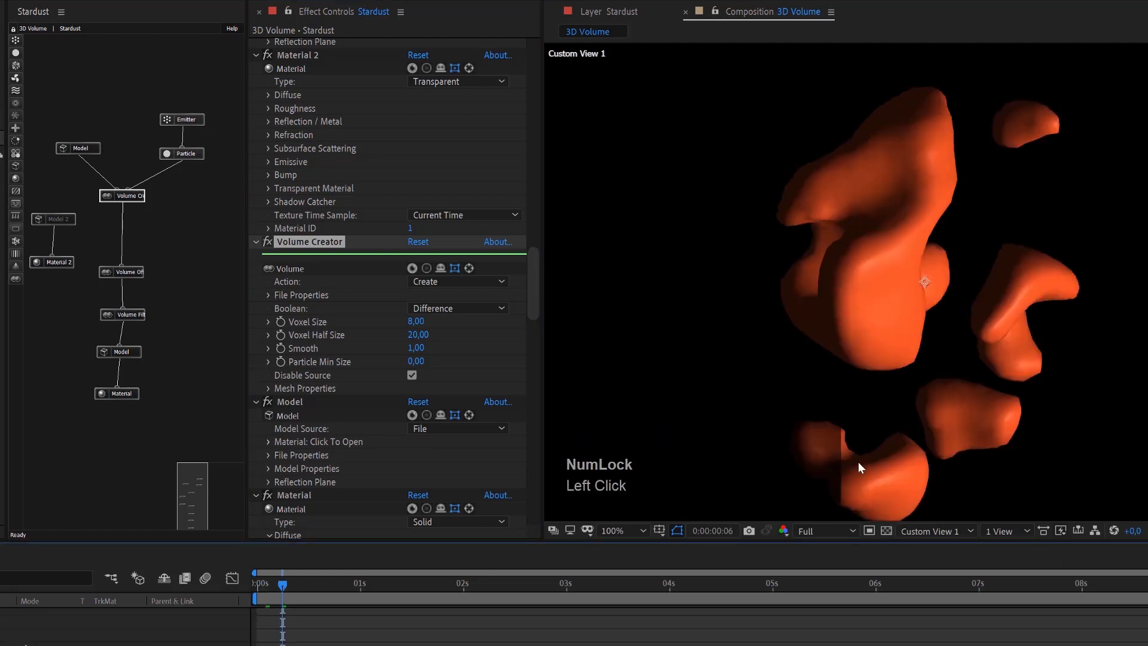
click(311, 584)
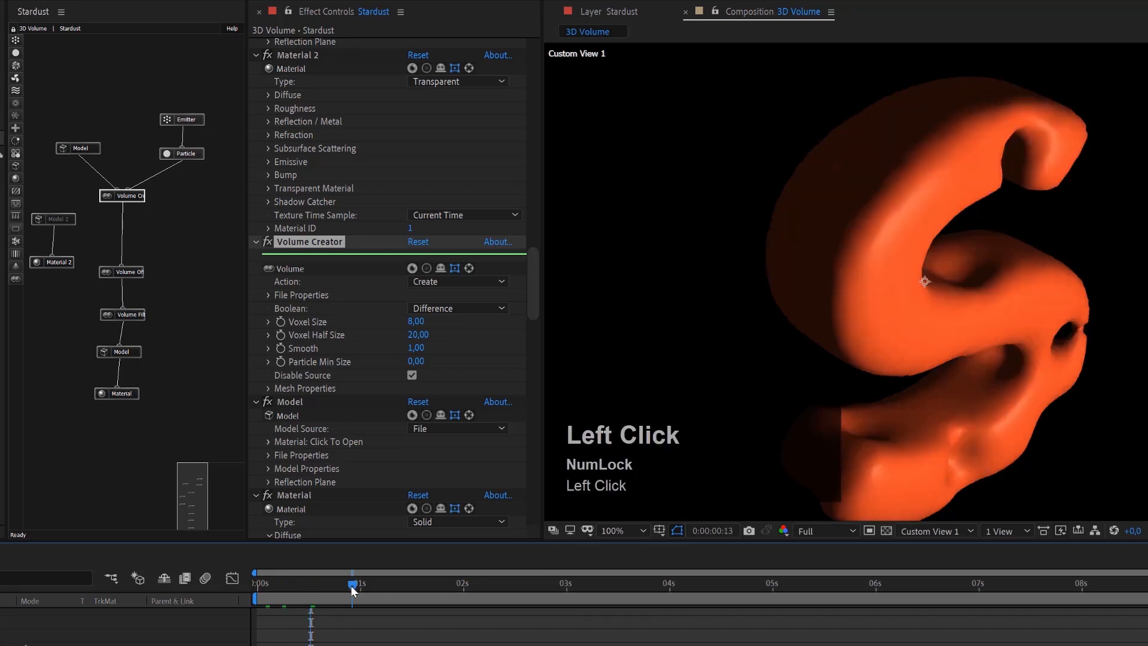
click(350, 586)
click(382, 586)
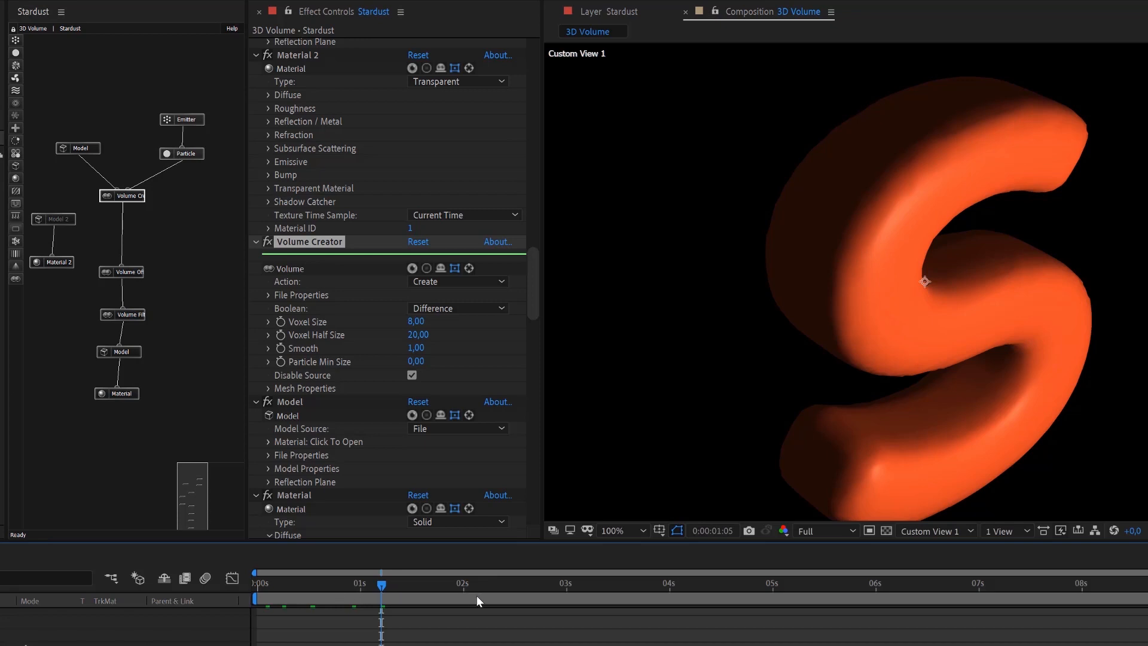
click(299, 583)
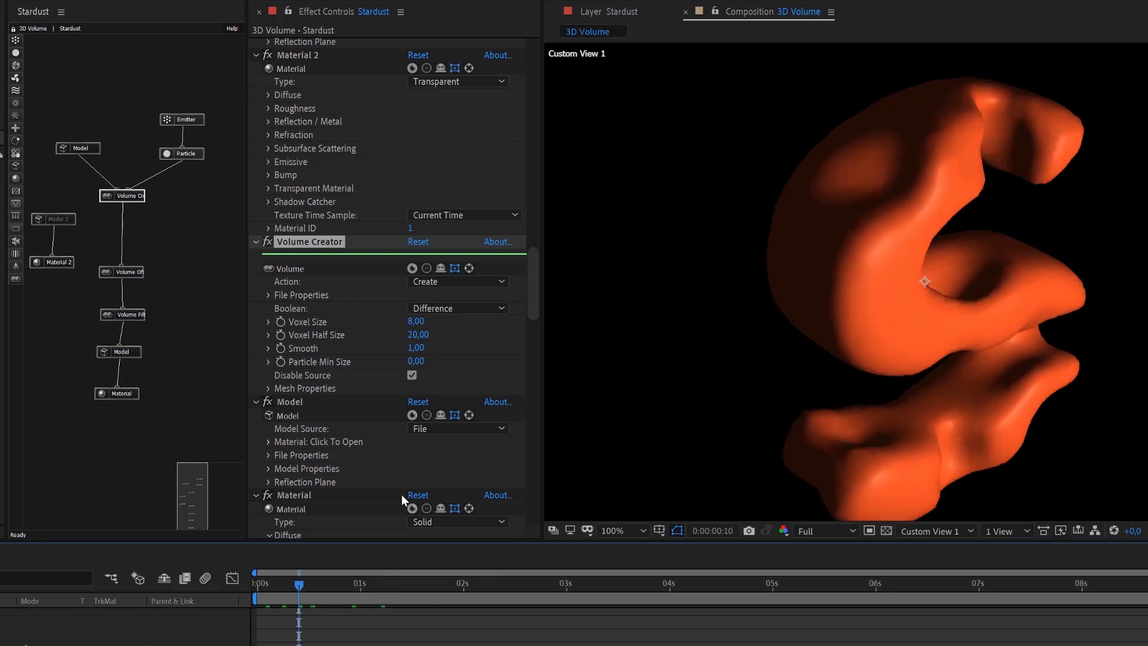
drag(297, 584, 262, 585)
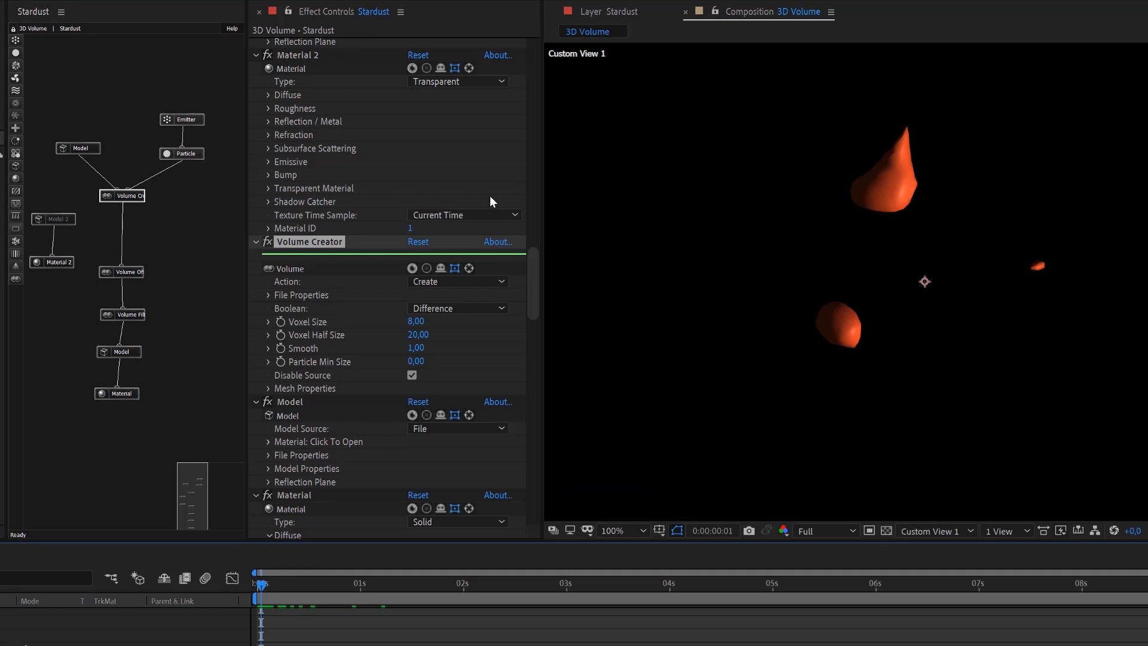
Set the box emitter's Particles Per Second to 20000.
scroll(447, 333, up, 3)
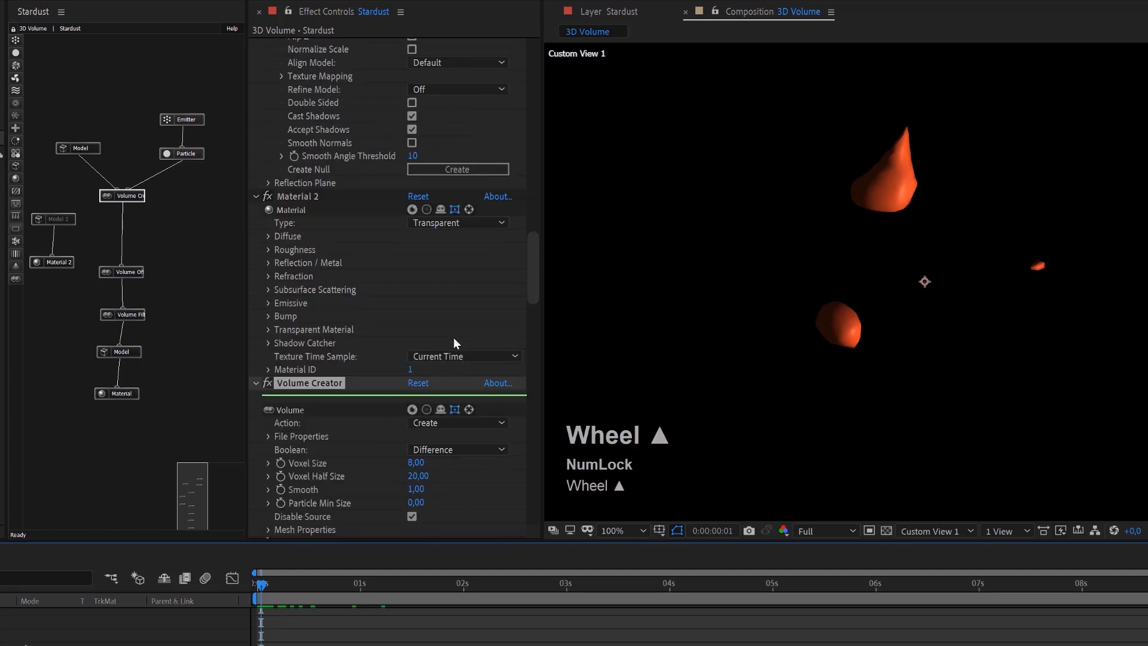
click(195, 120)
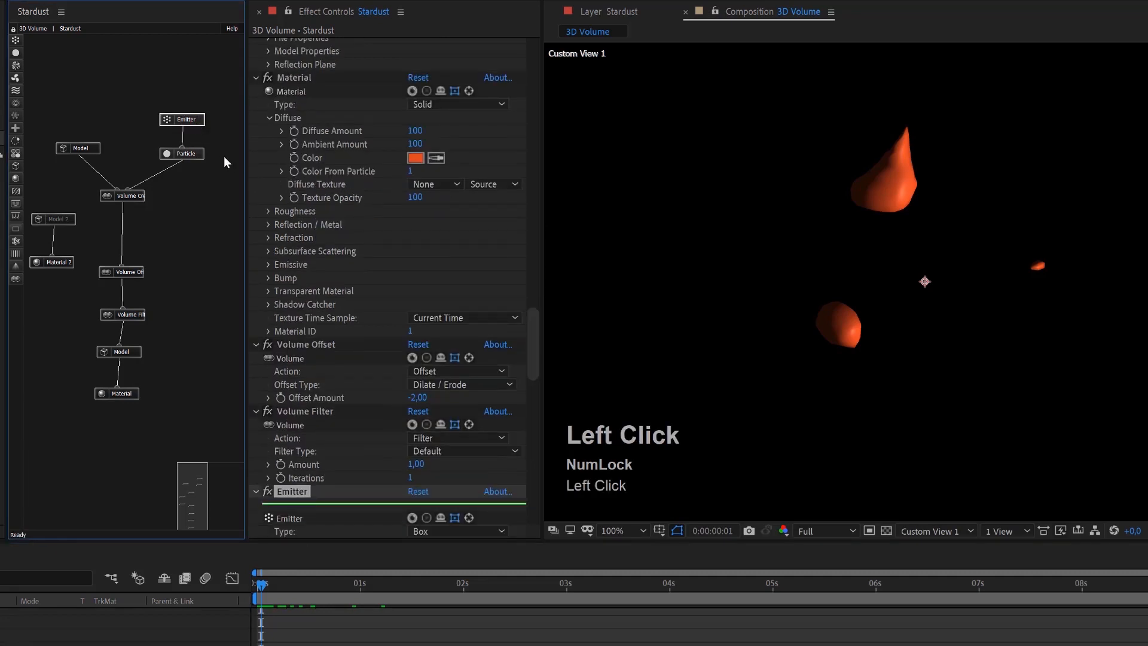
scroll(432, 196, up, 2)
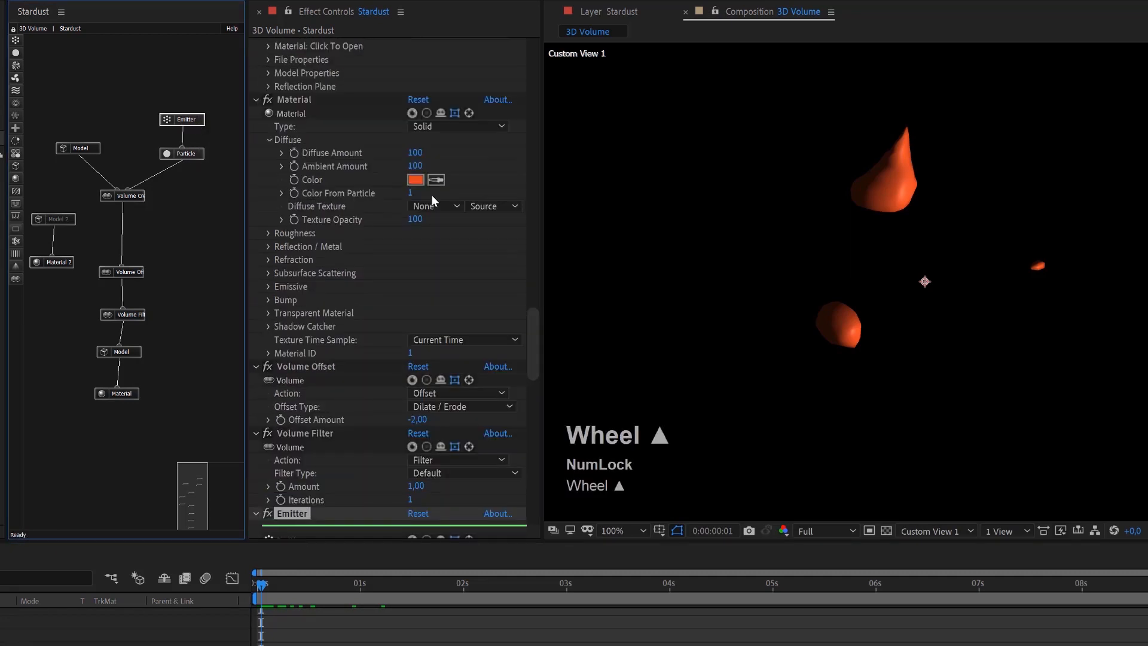
click(183, 118)
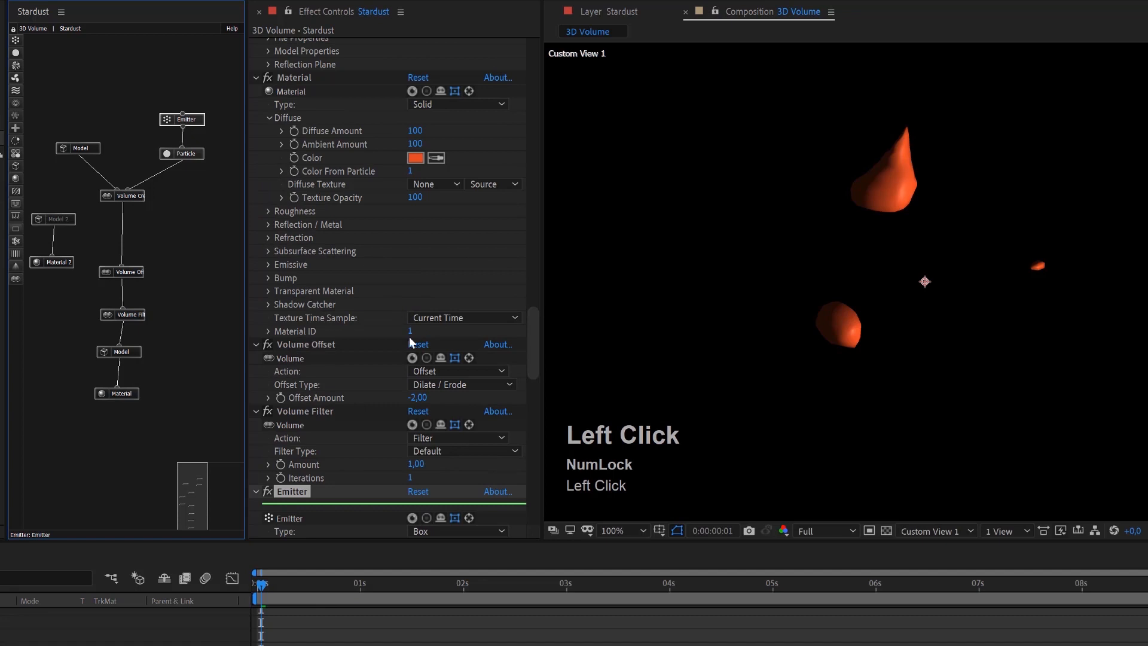
scroll(368, 390, down, 1)
scroll(368, 390, down, 2)
click(431, 418)
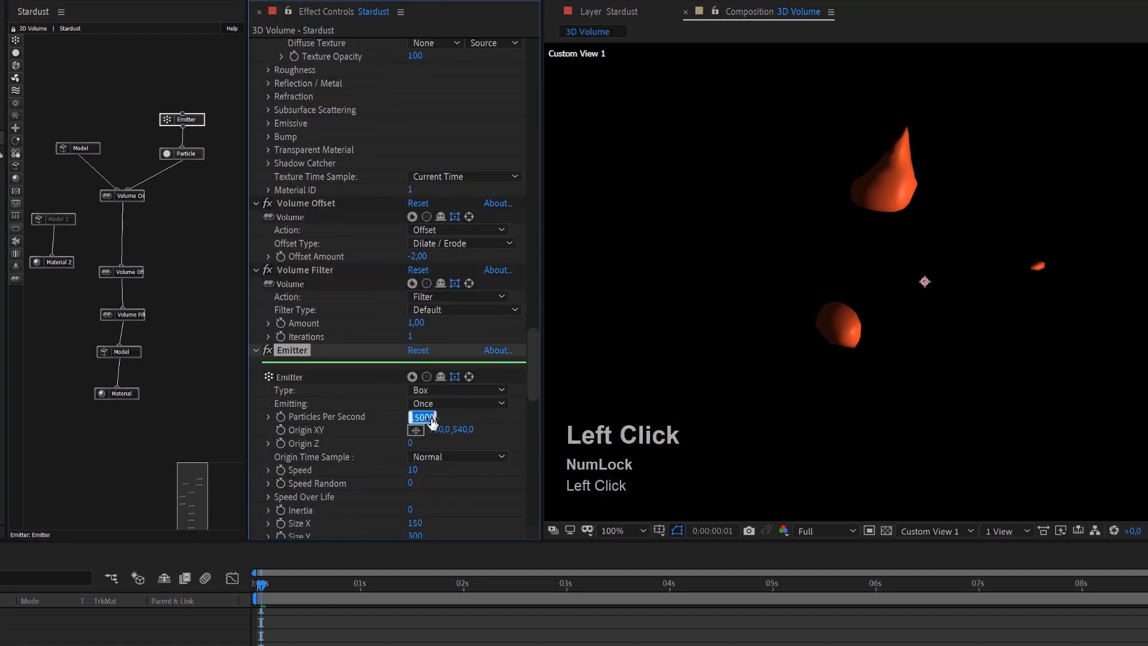
text(20000)
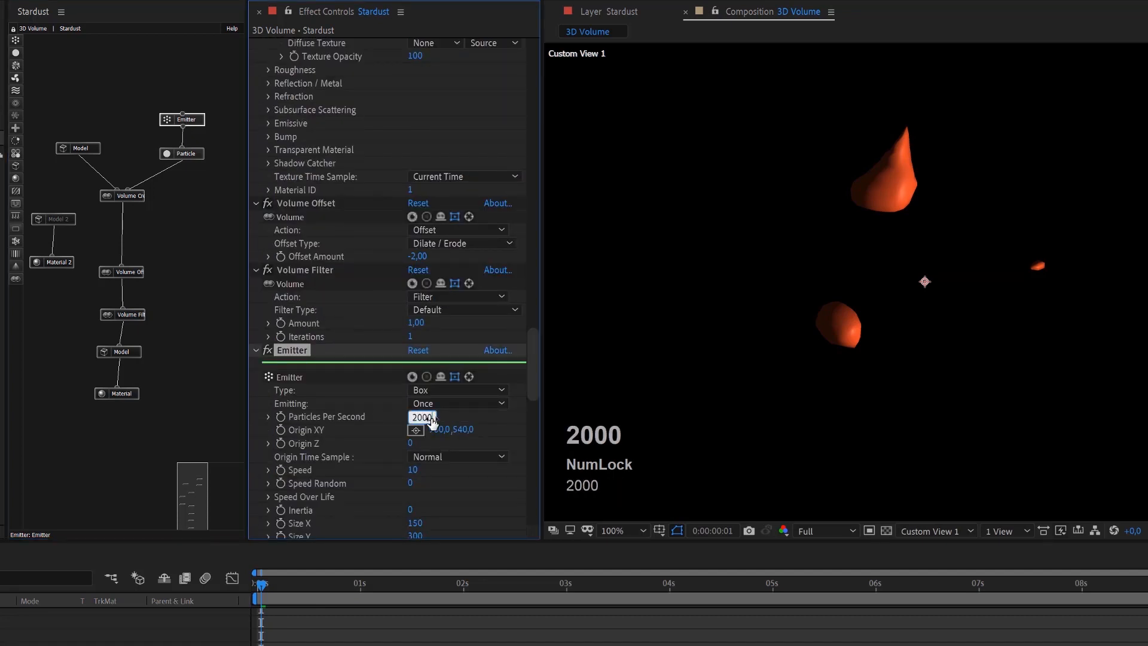
key(Return)
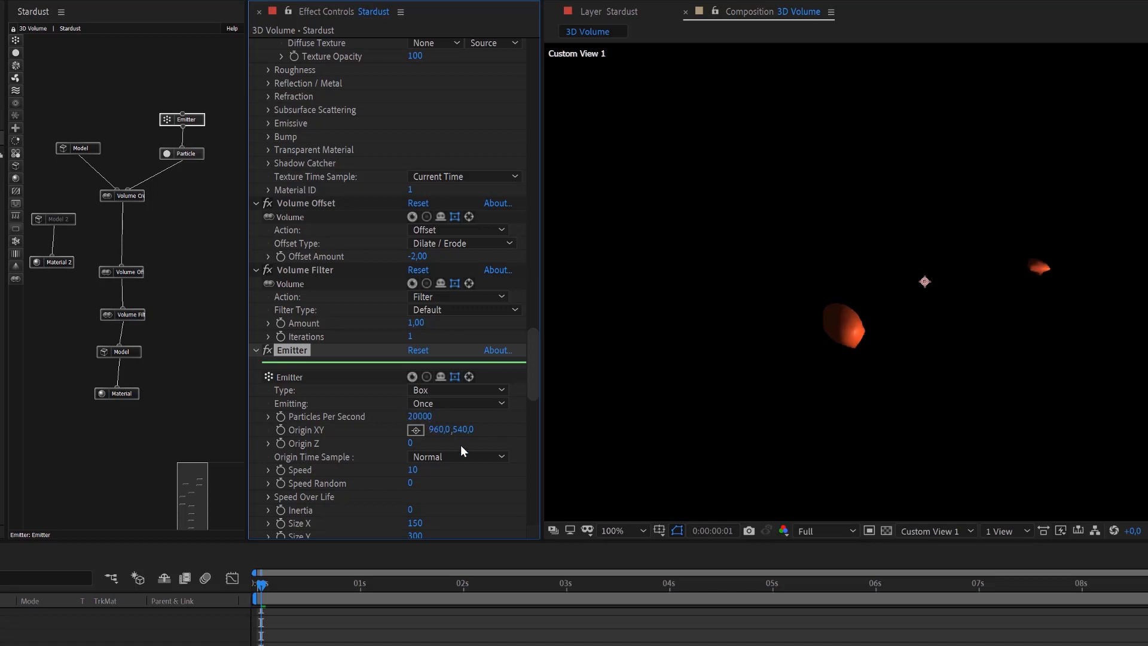
Set the Particle node's size to 36 pixels and its Size Random to 90.
scroll(460, 448, down, 4)
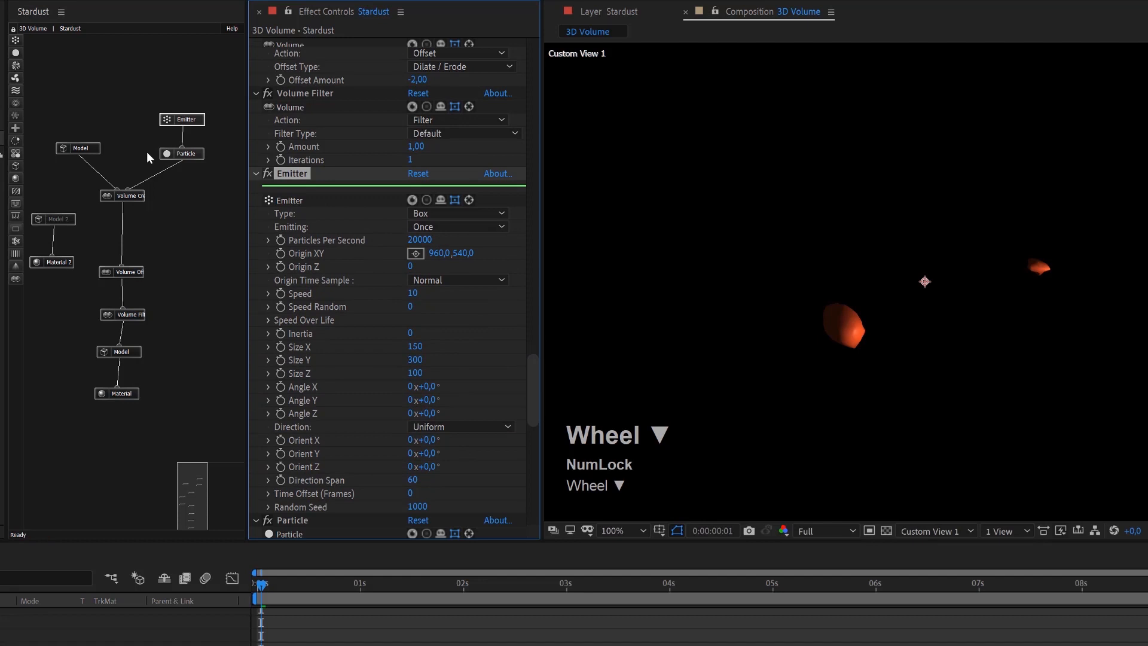
click(187, 155)
scroll(445, 357, down, 5)
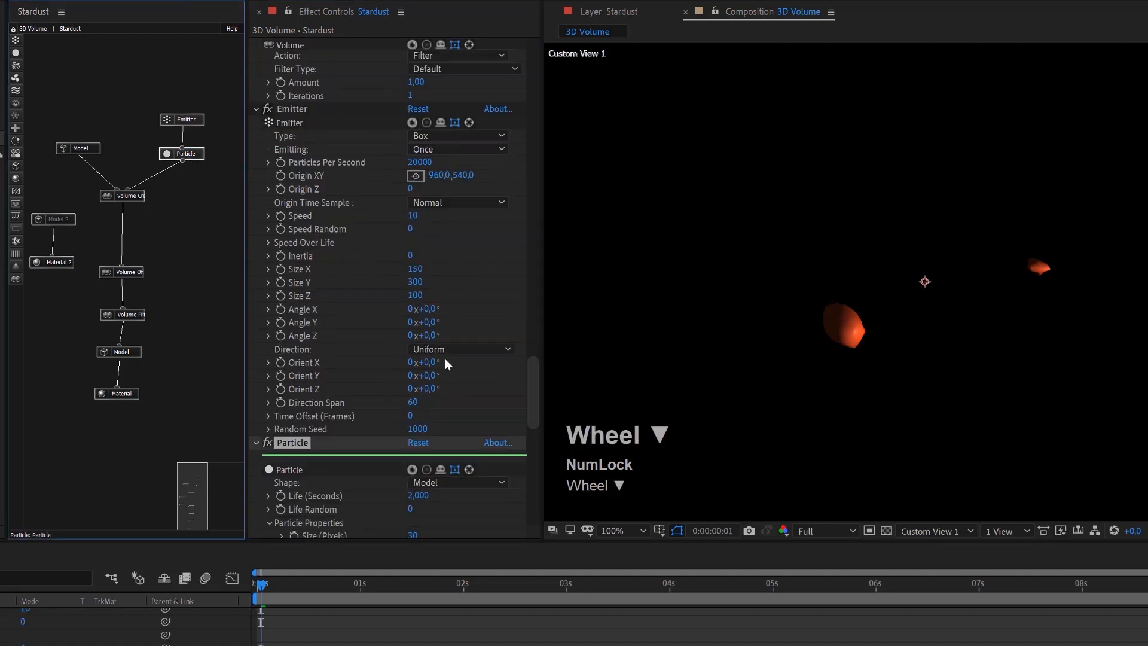
click(414, 360)
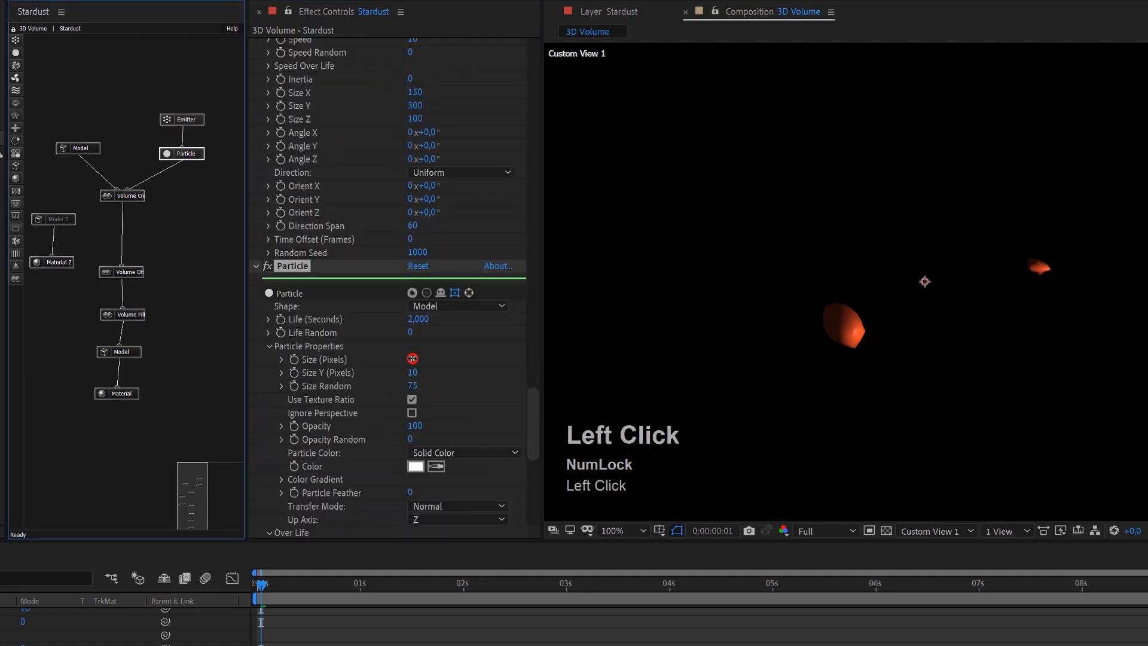
text(36)
key(Return)
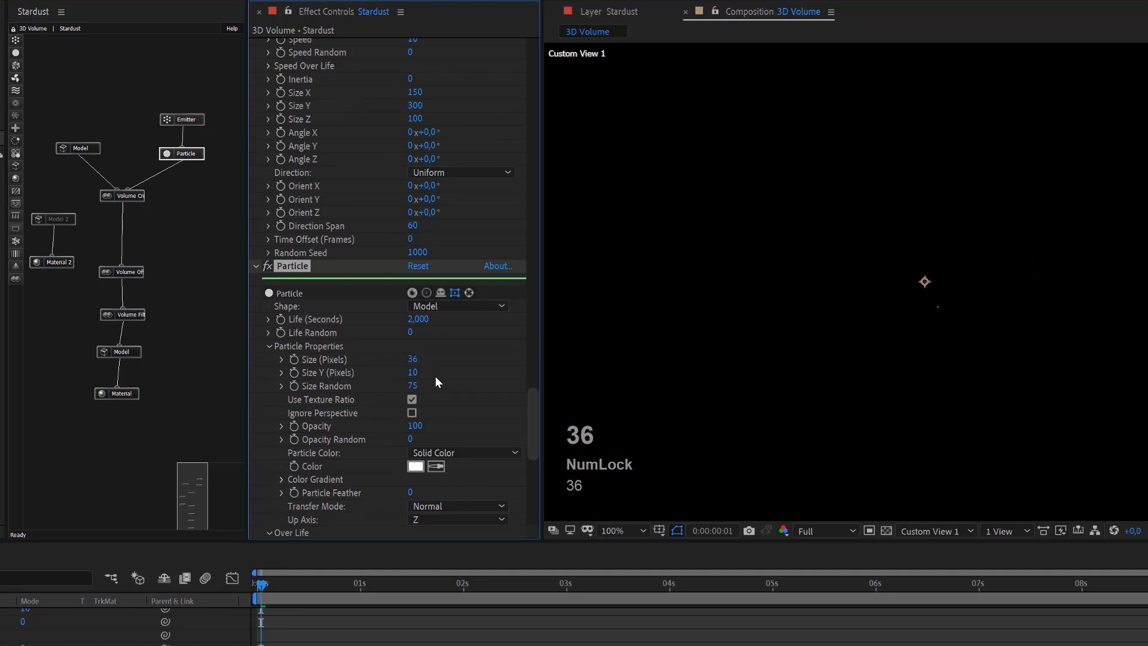
click(414, 386)
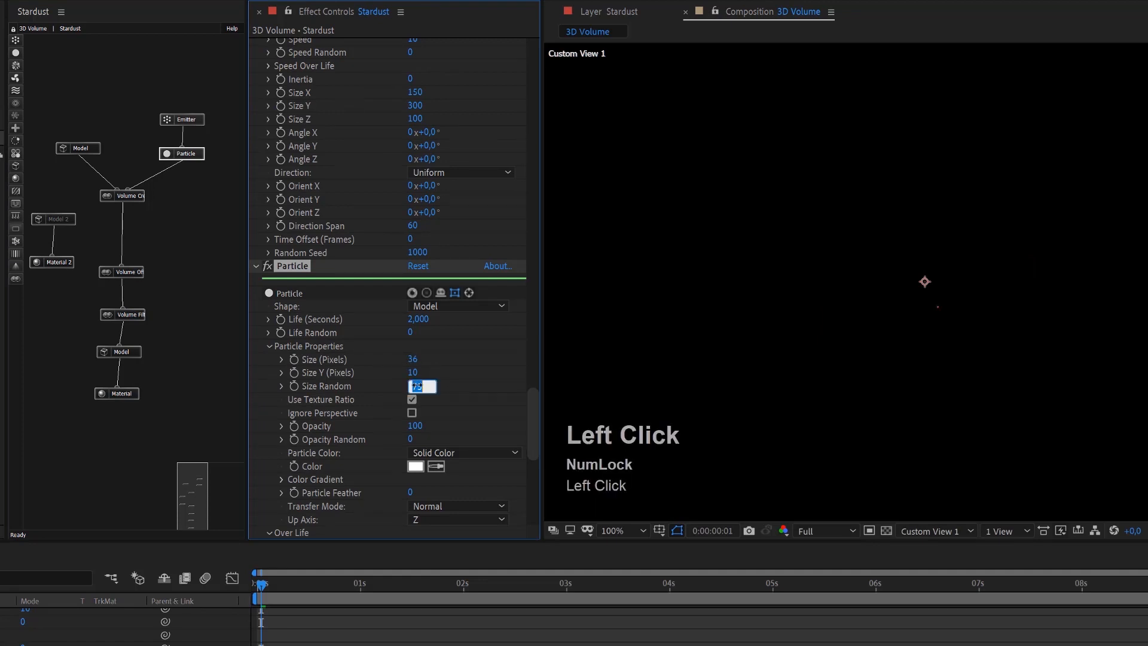
text(90)
key(Return)
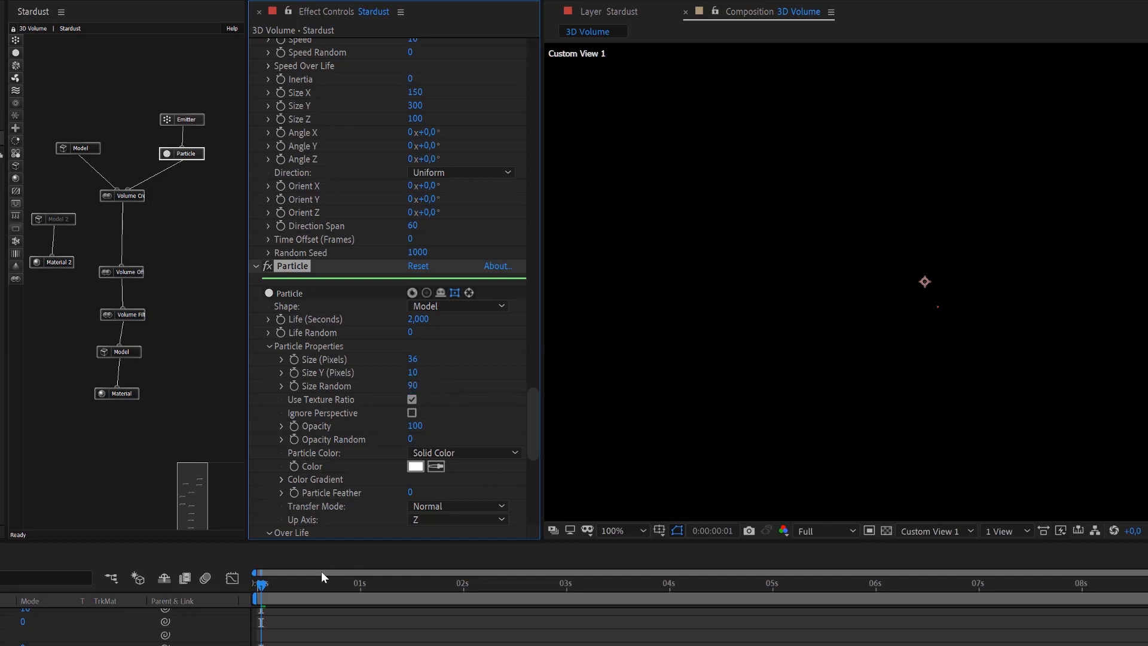
Limit the work area to the range from 0:00:00:01 to 0:00:02:00.
key(b)
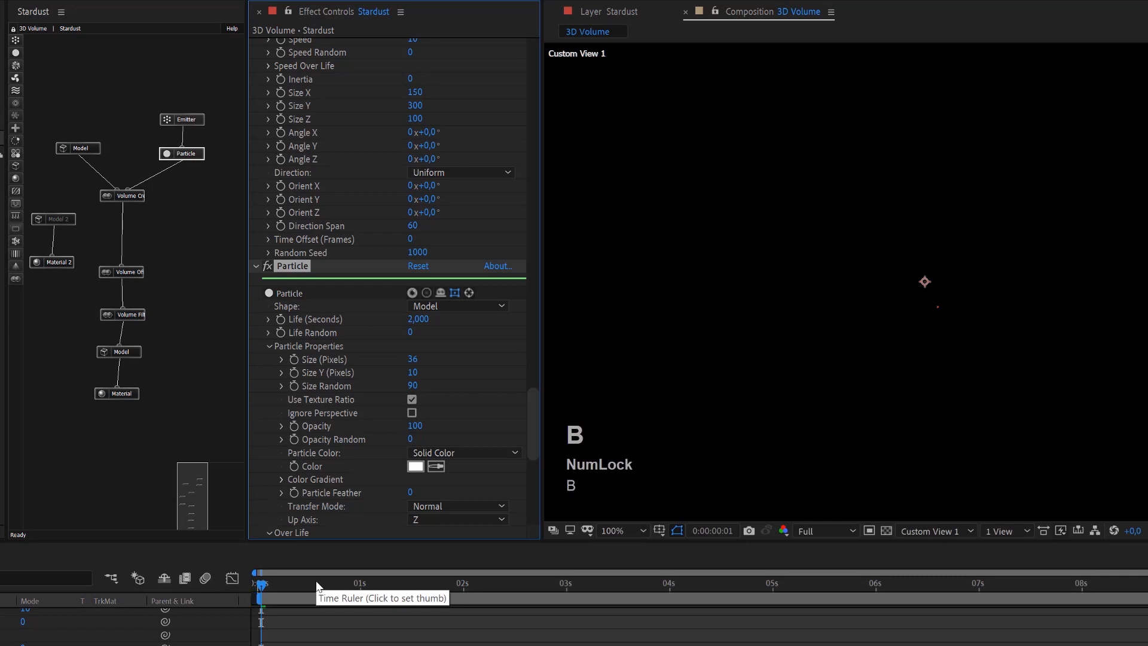
click(463, 586)
key(n)
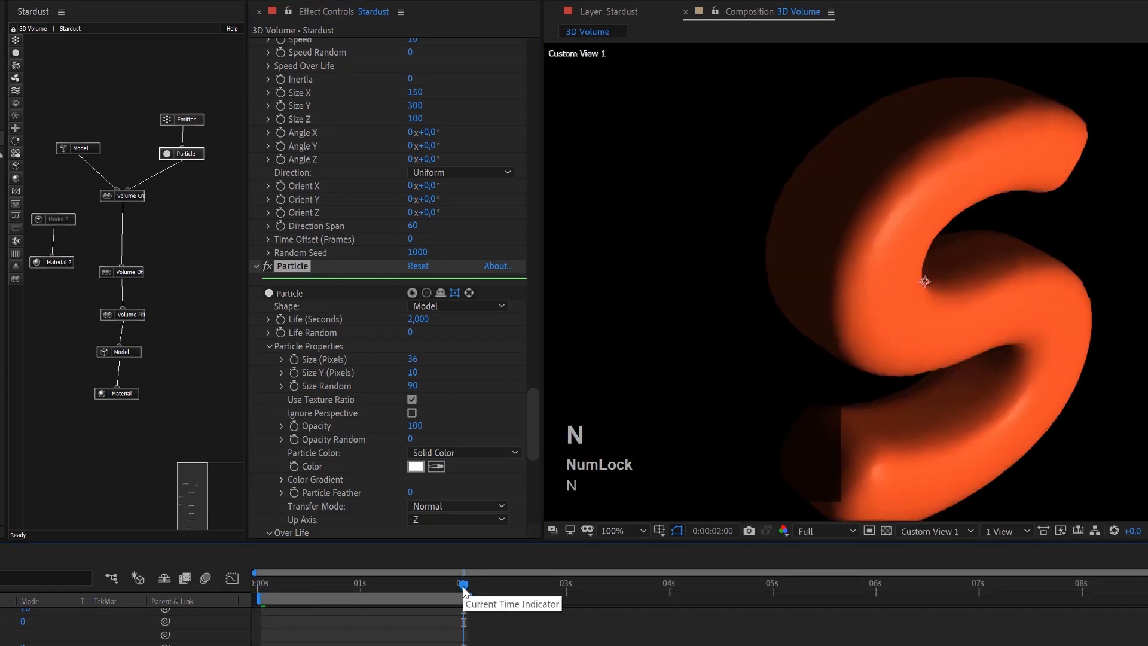
Render and play a preview of the work area to check the Difference animation of the letter.
key(KP_0)
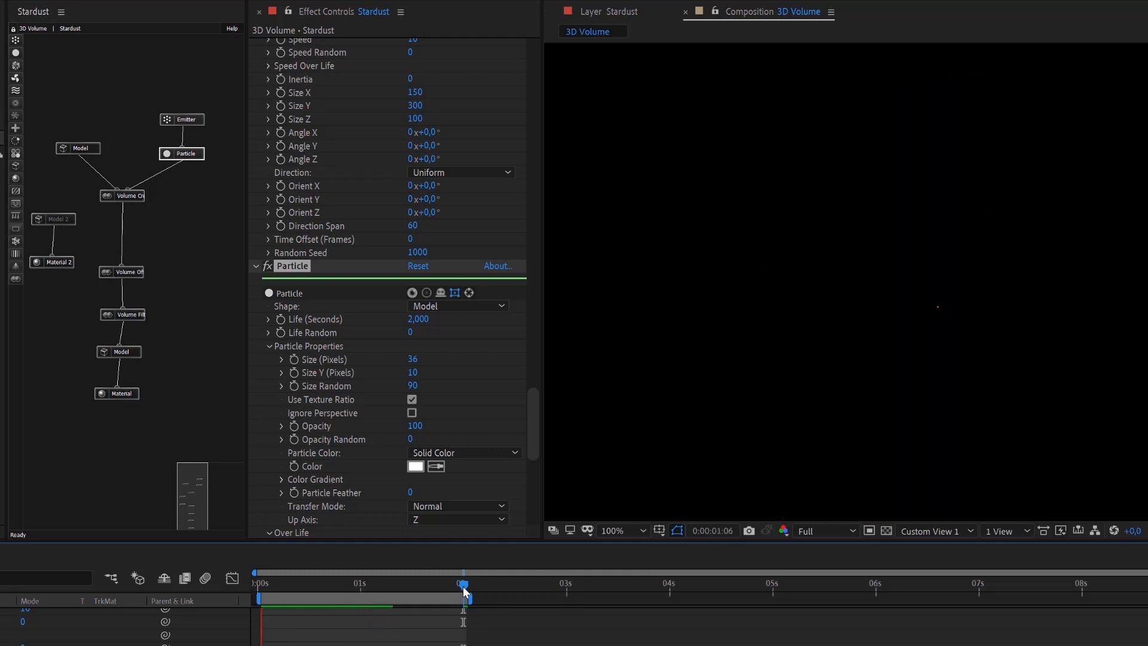
key(space)
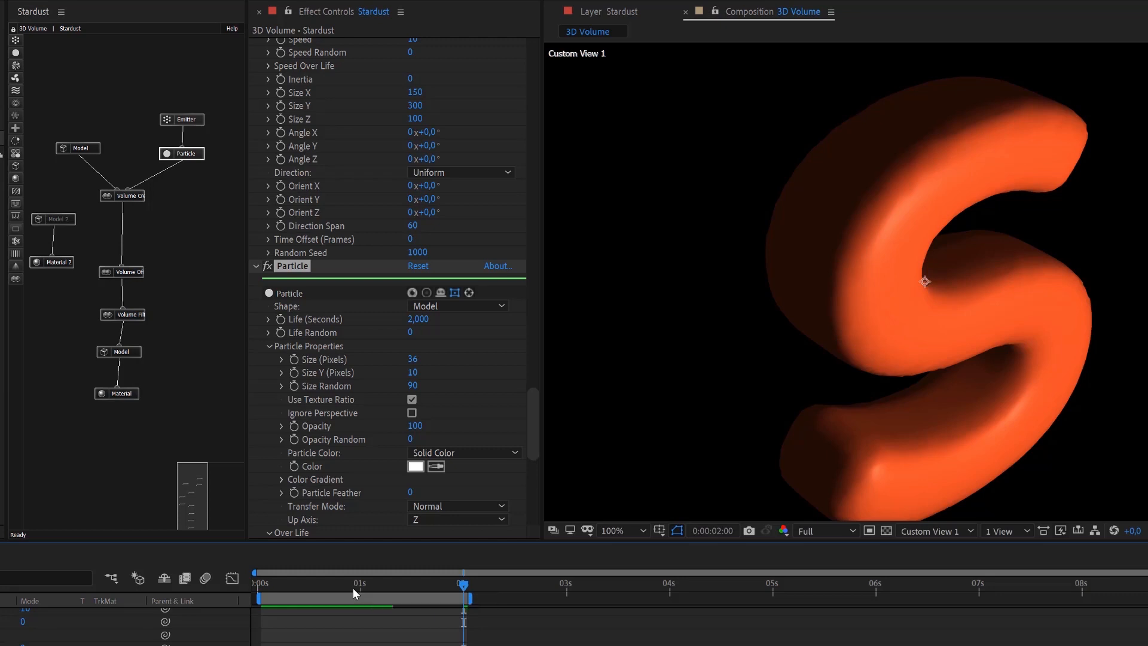
key(space)
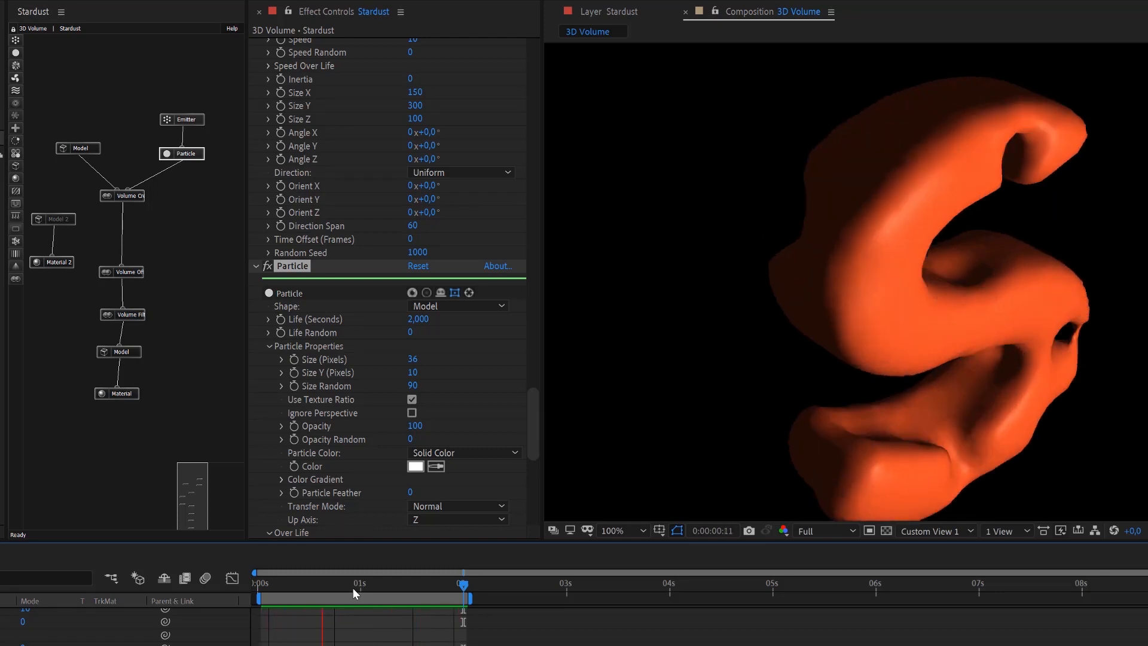
key(space)
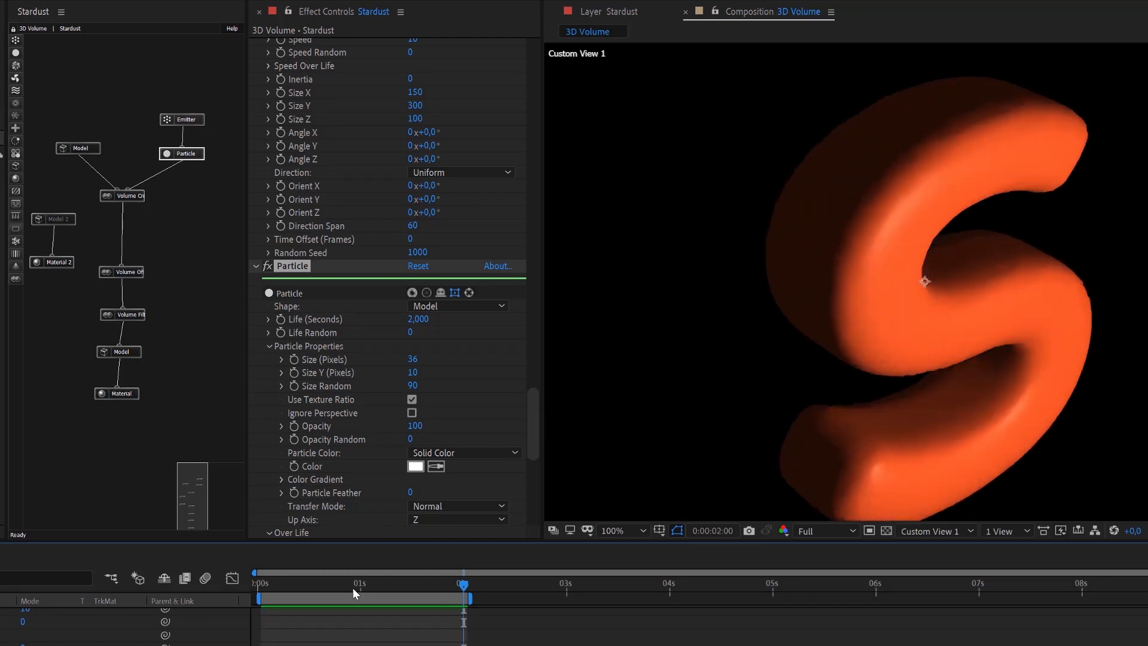
Set the Volume Creator's Voxel Size to 2 and preview the animation.
click(139, 195)
click(416, 125)
text(2)
click(467, 141)
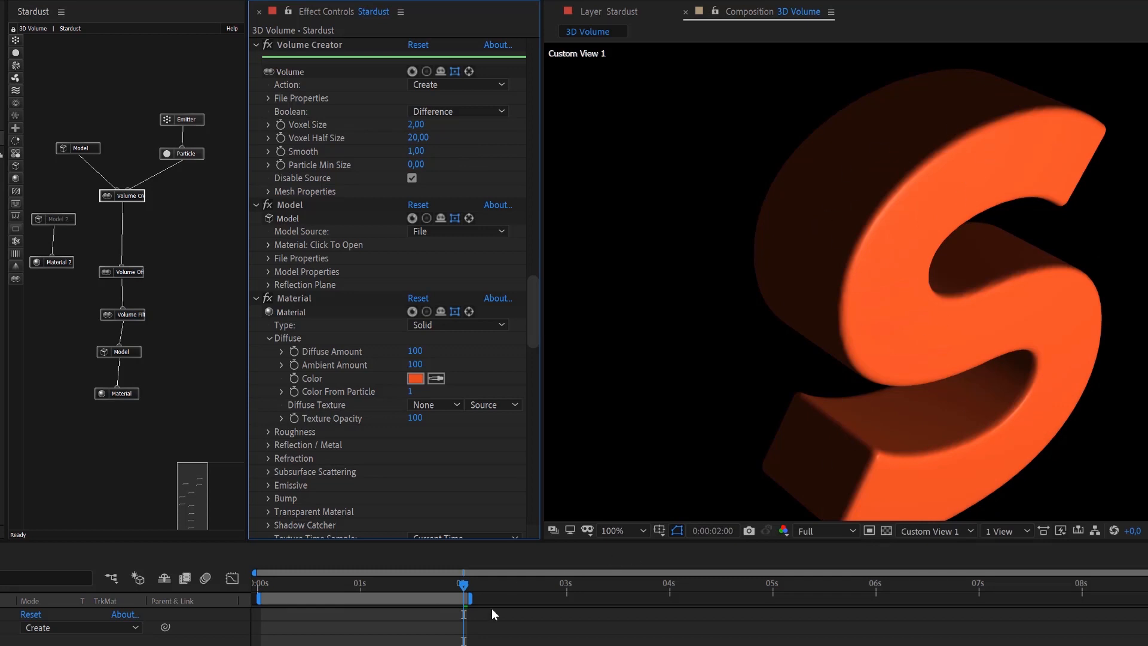
key(space)
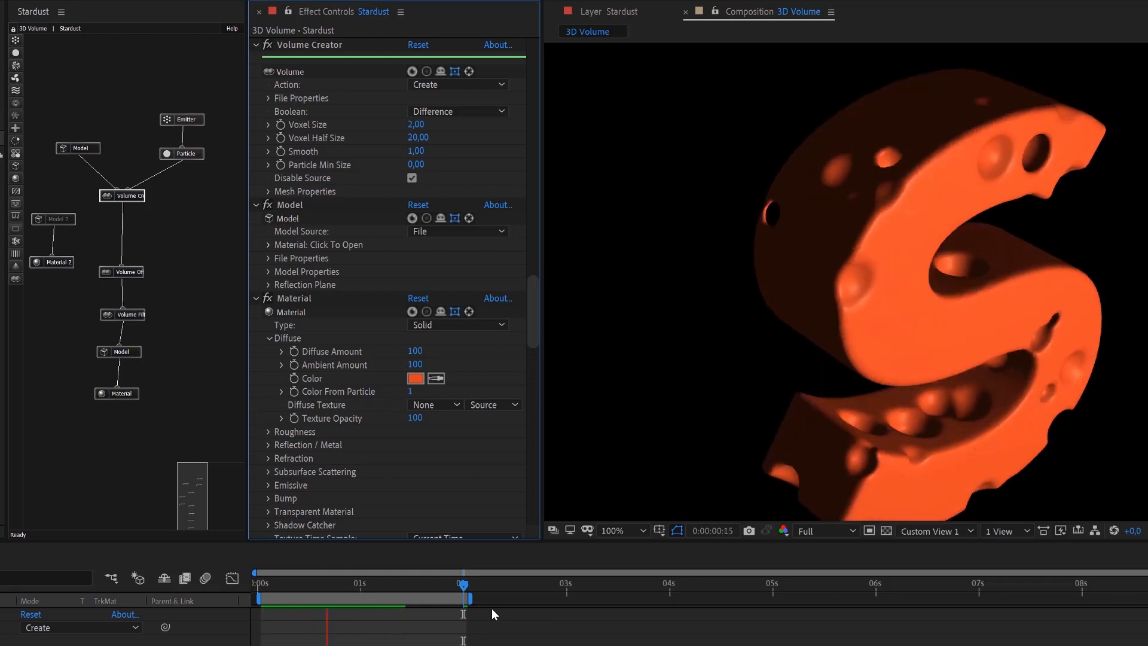
key(space)
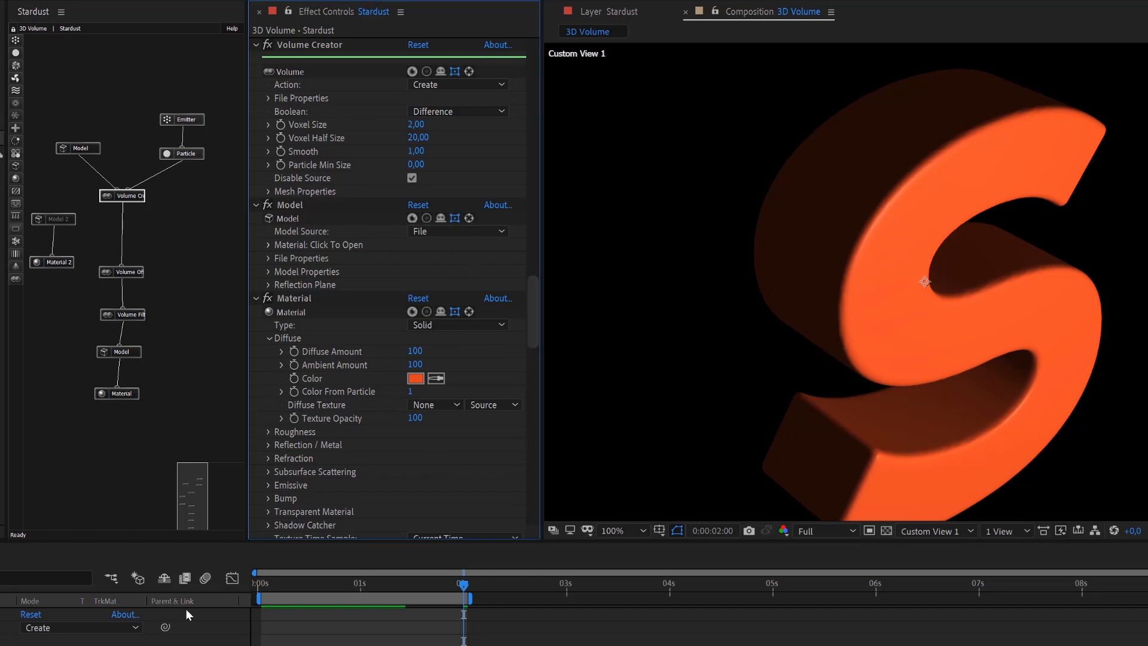
Reveal the Cache Folder options in the Stardust effect's render settings.
scroll(187, 628, up, 3)
scroll(187, 627, up, 2)
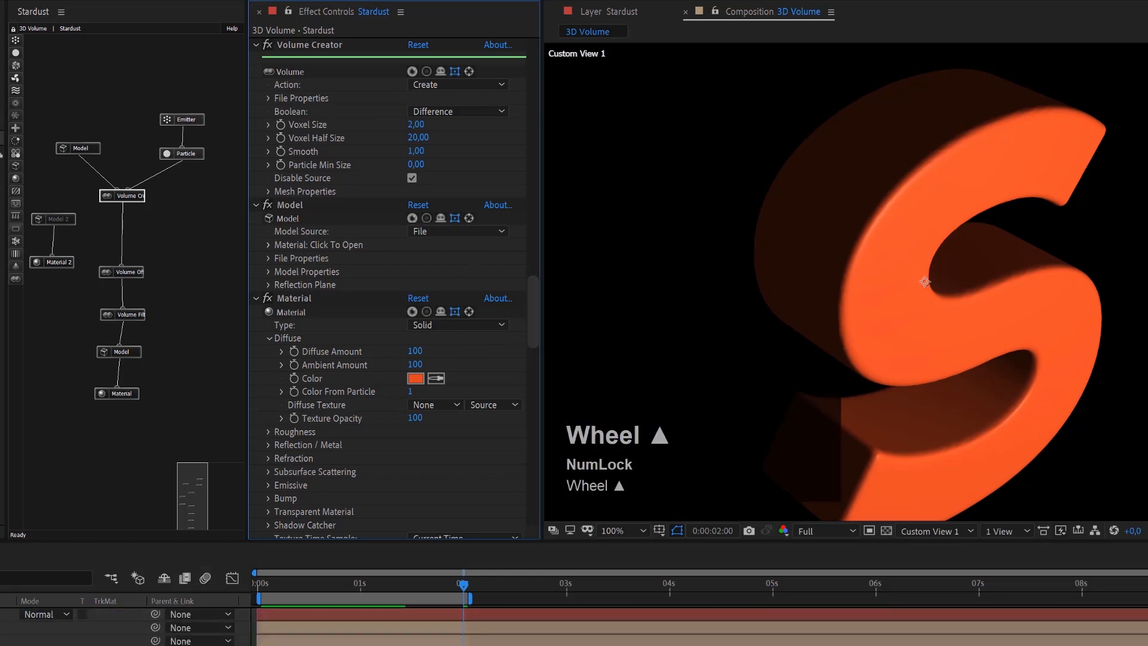
click(12, 627)
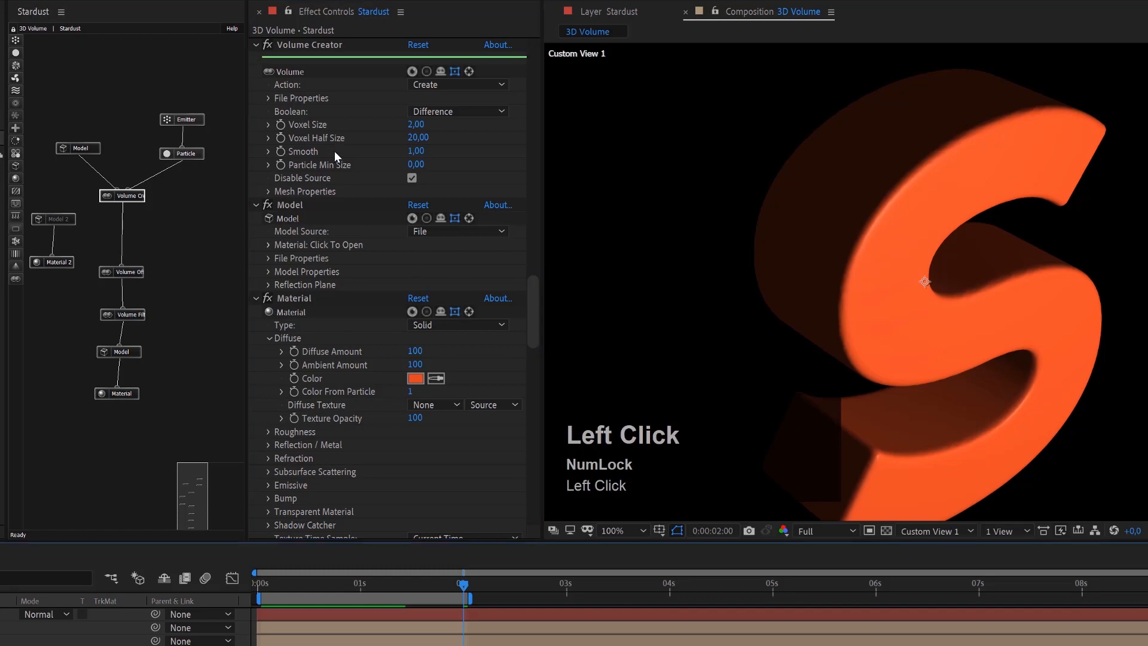
scroll(335, 150, up, 6)
click(532, 260)
click(542, 102)
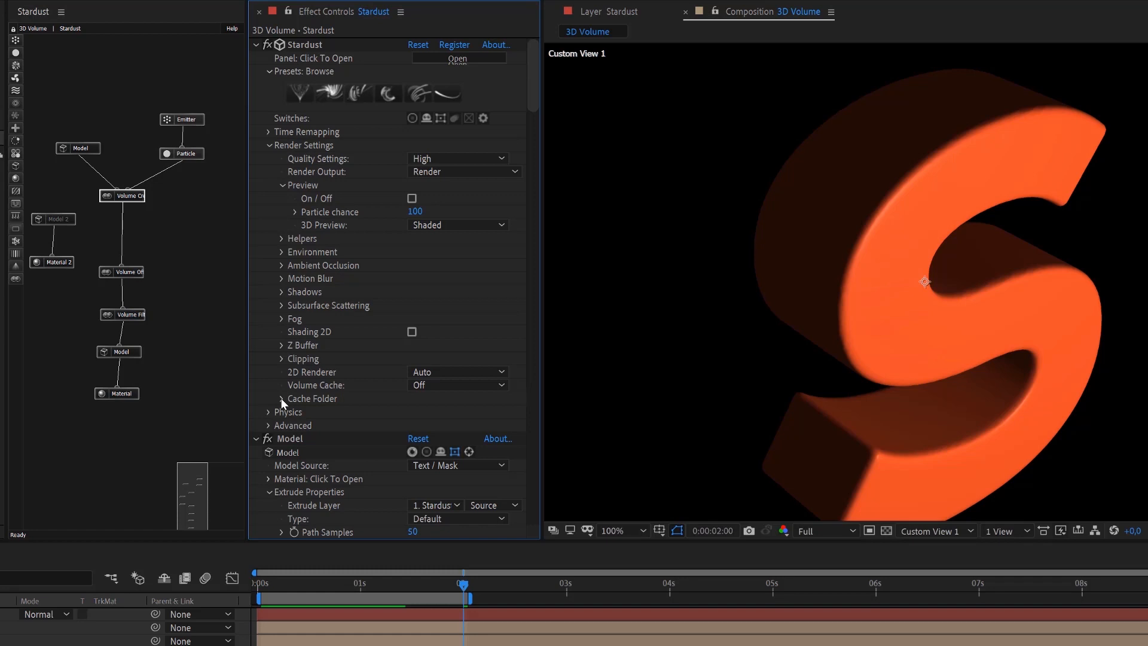
click(281, 398)
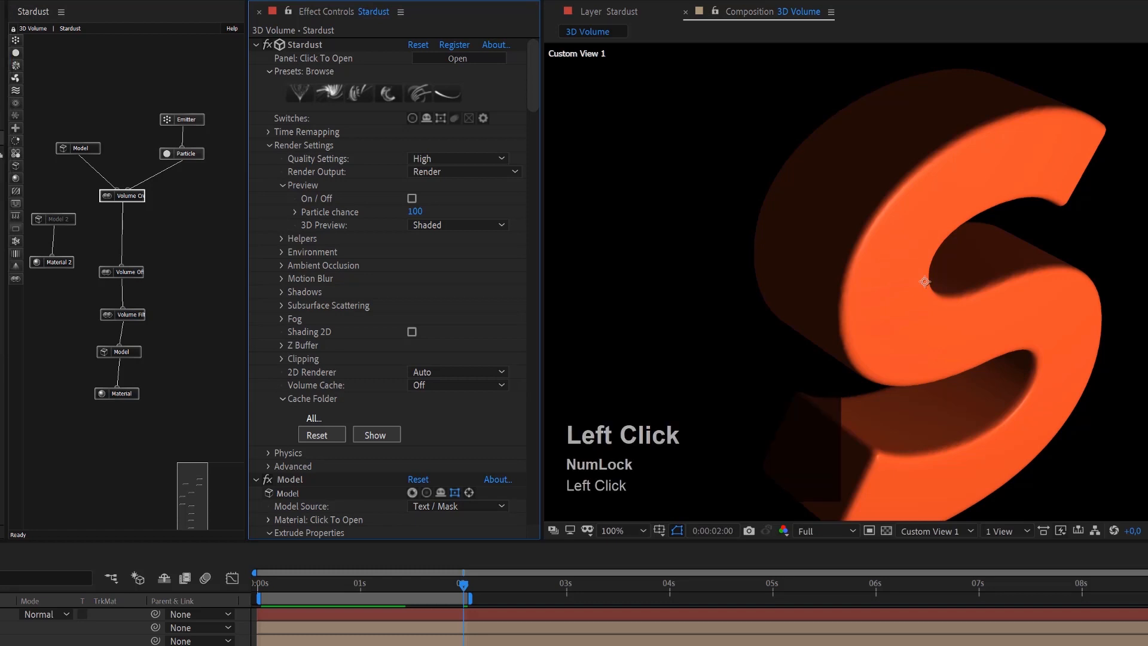
Save the project as Noise In (converted).aep in the AE folder.
click(5, 59)
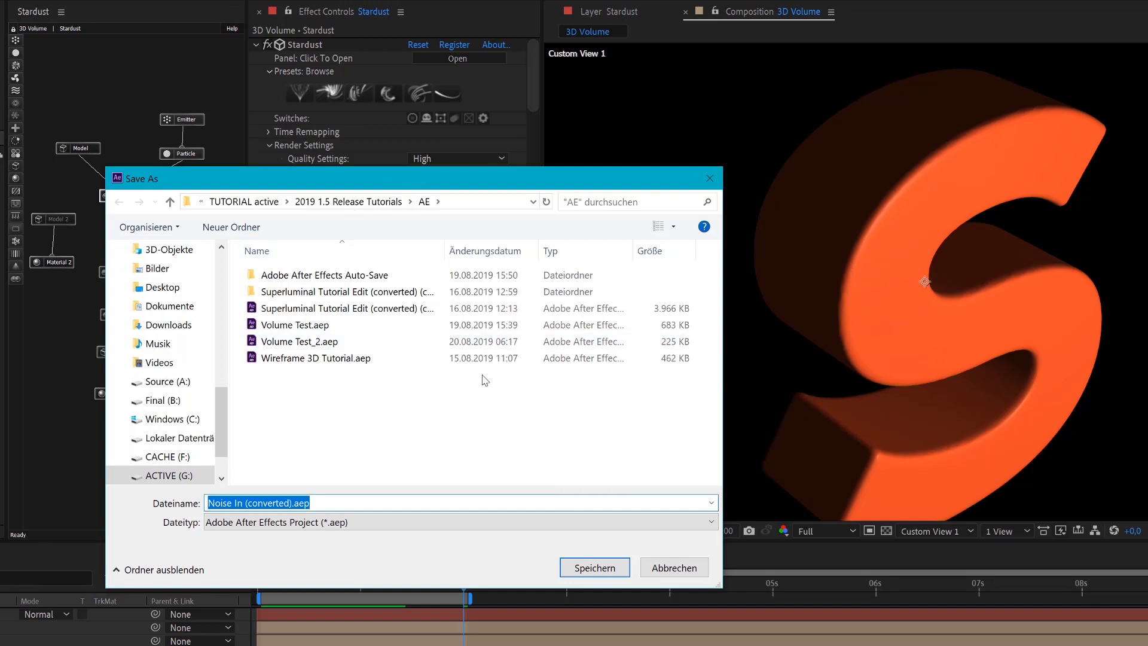
click(597, 569)
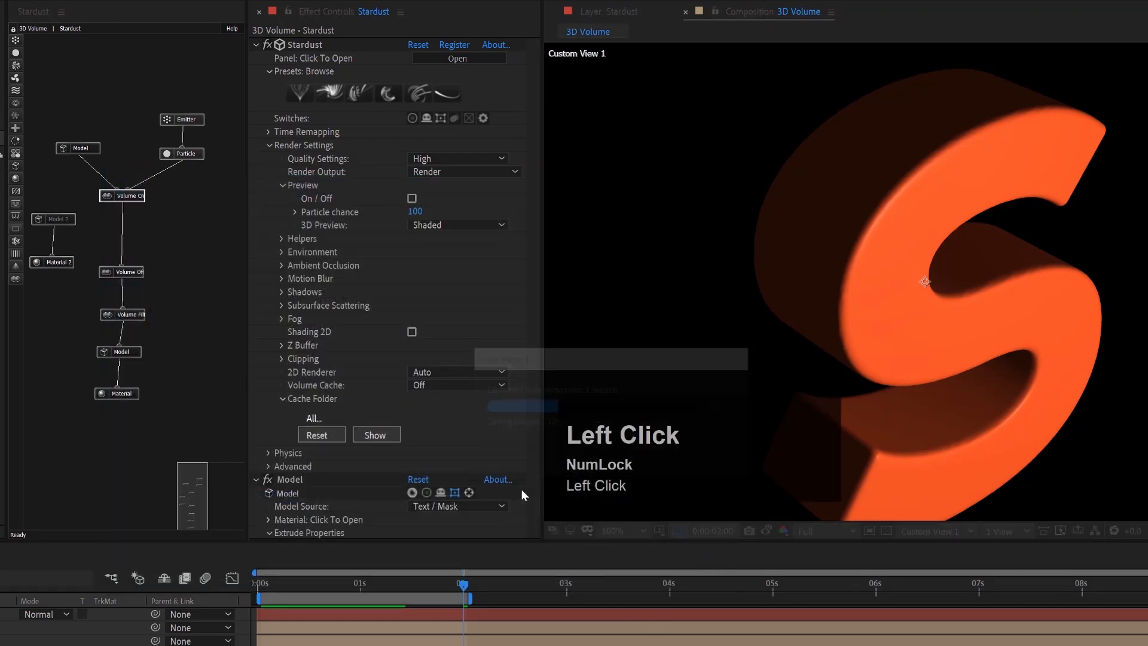
Turn on Volume Cache in the Stardust render settings and preview the work area to cache the animation.
click(421, 386)
click(433, 416)
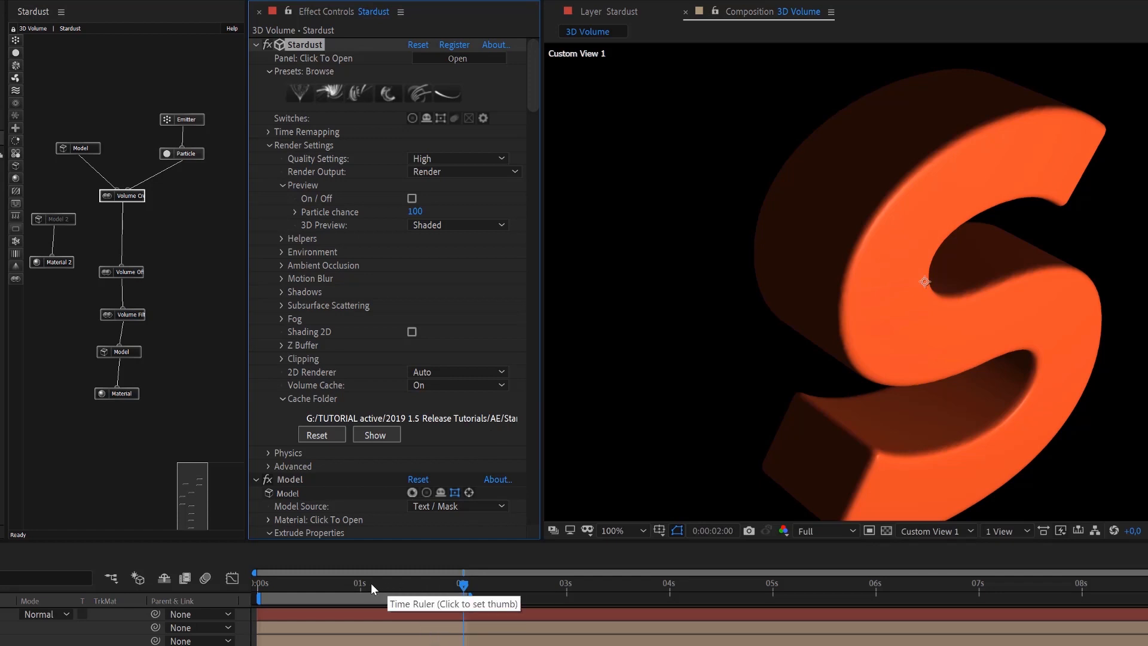
key(space)
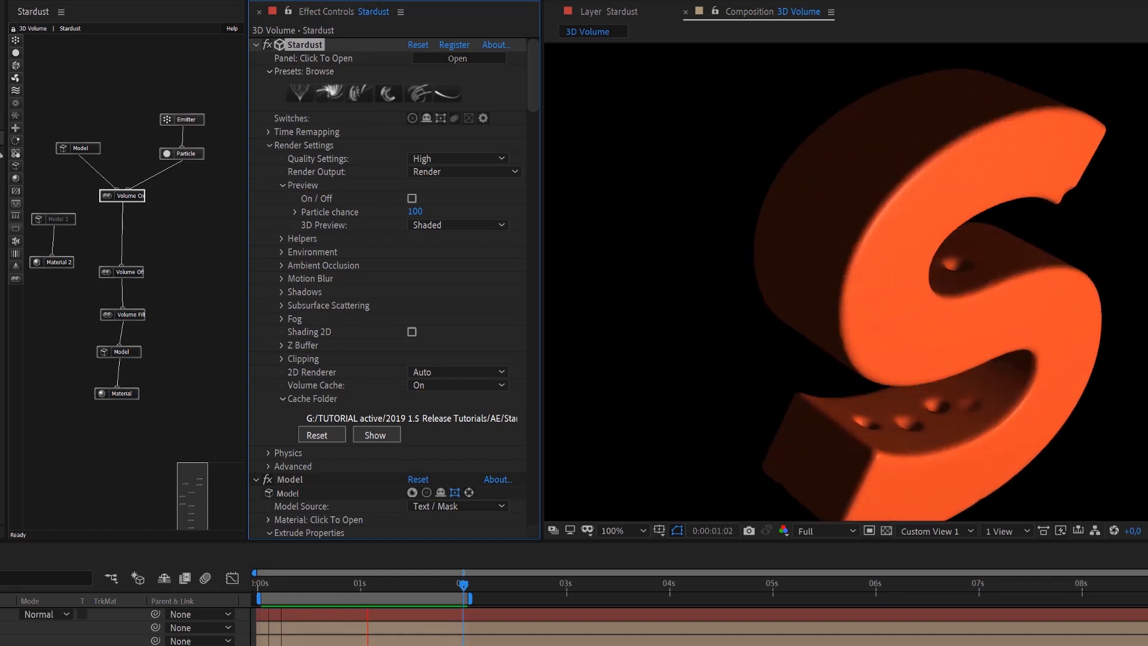
key(space)
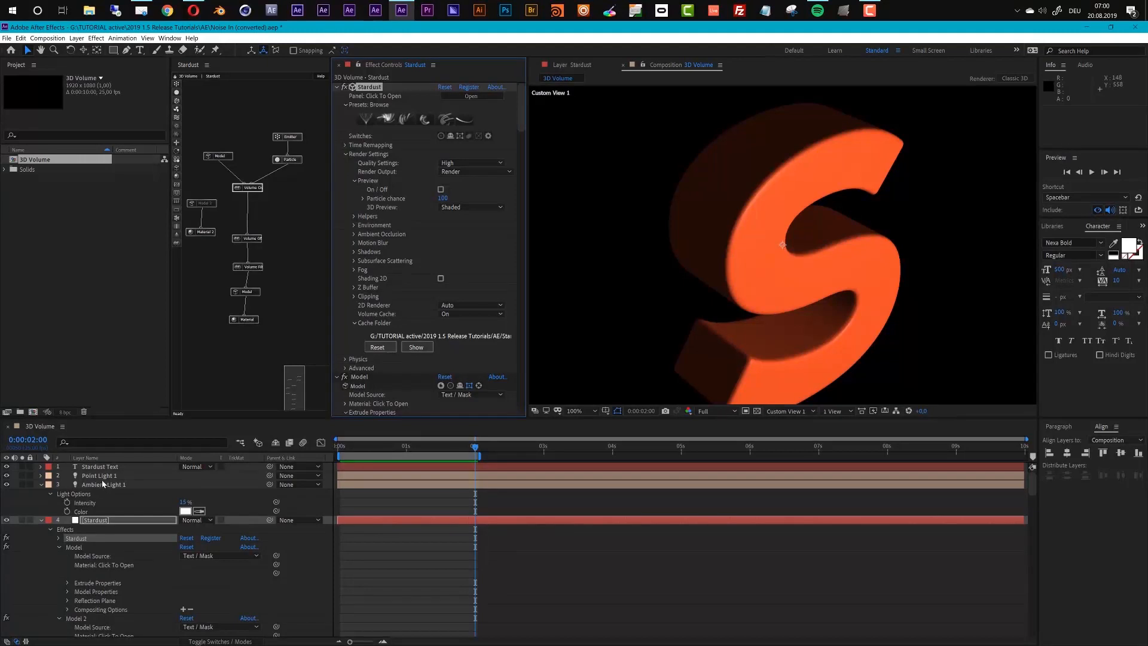
Change Point Light 1's color to purple and preview the work area with the cached volume.
click(102, 477)
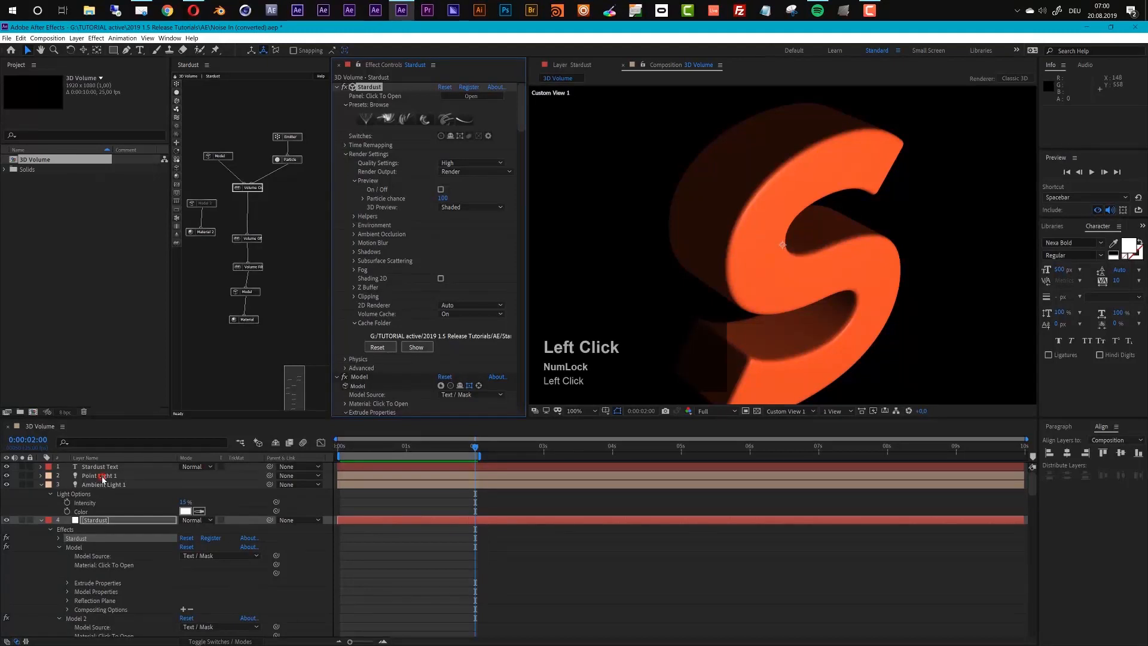
key(a)
key(a)
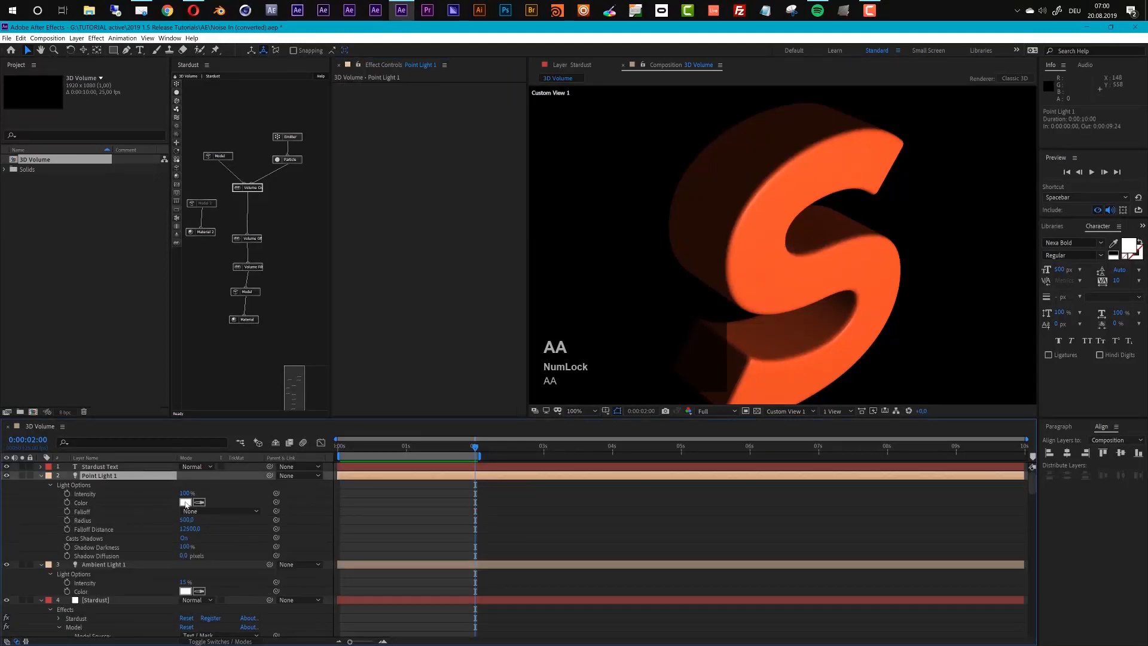
click(185, 502)
click(112, 83)
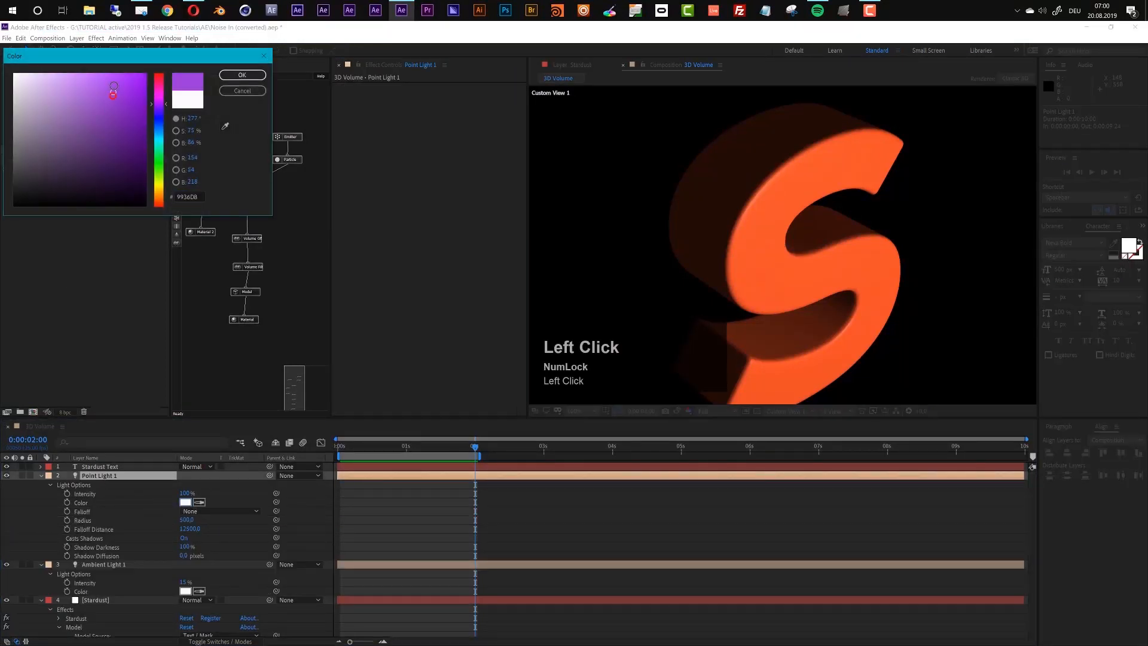
click(241, 75)
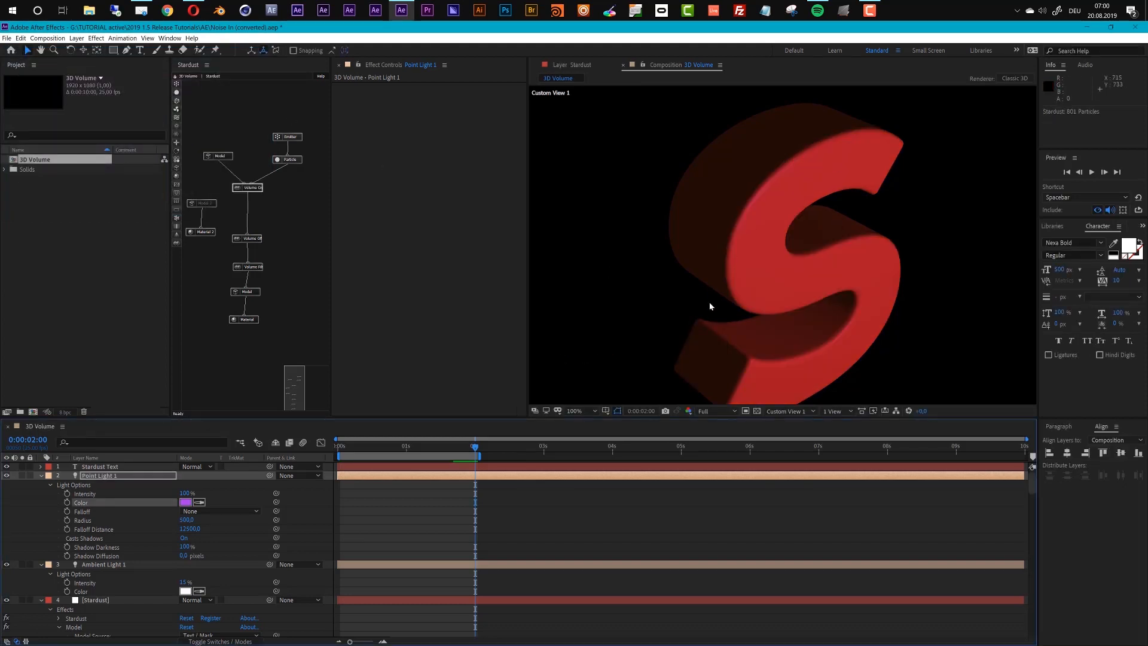
key(space)
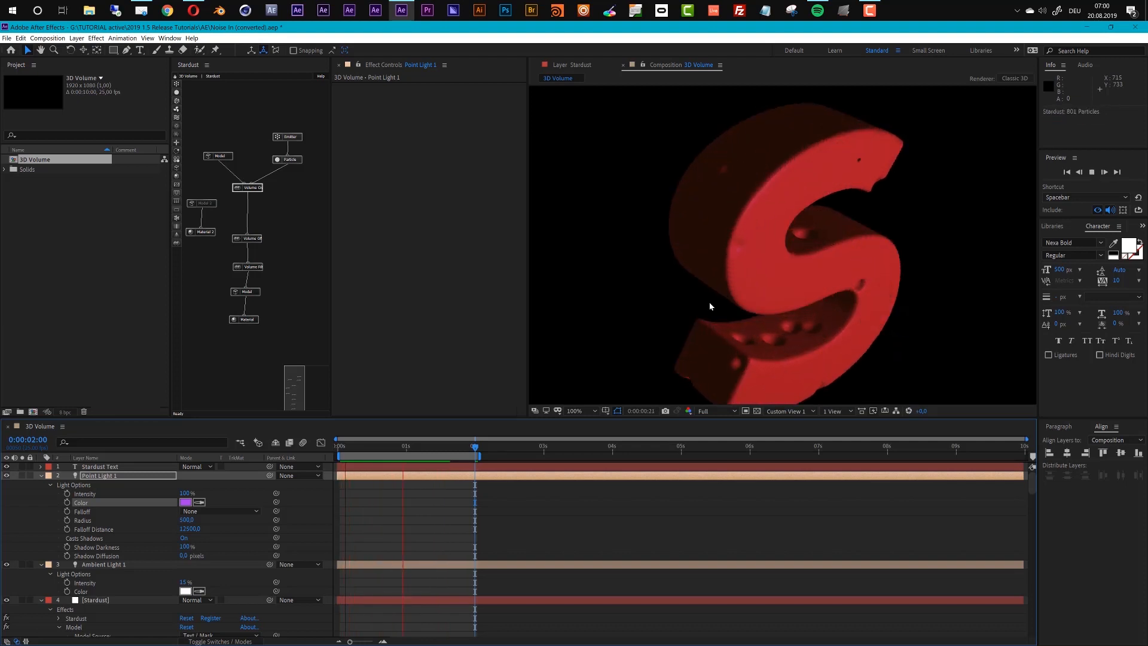
key(space)
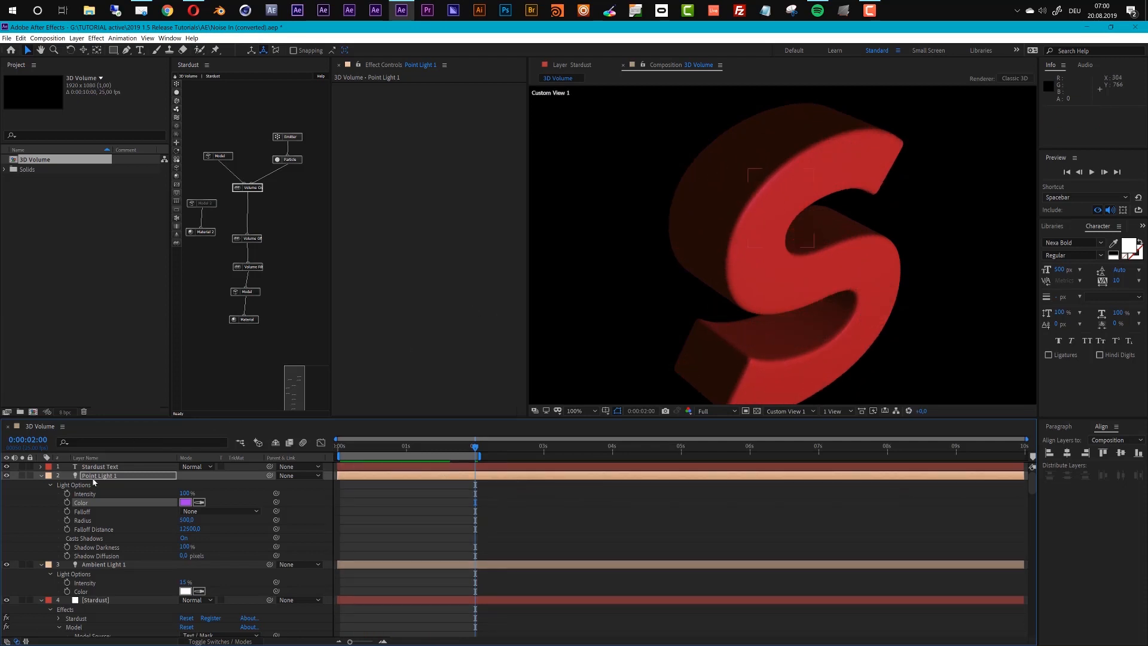
Set Volume Cache to Freeze in the Stardust layer's render settings.
click(85, 602)
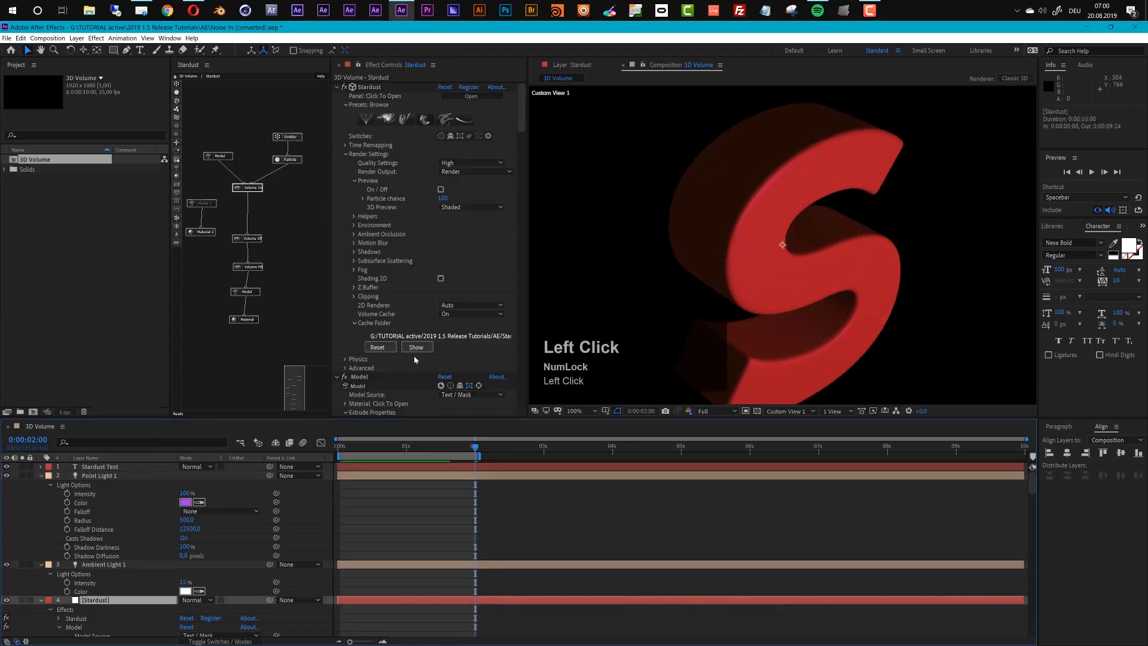
click(469, 314)
click(460, 343)
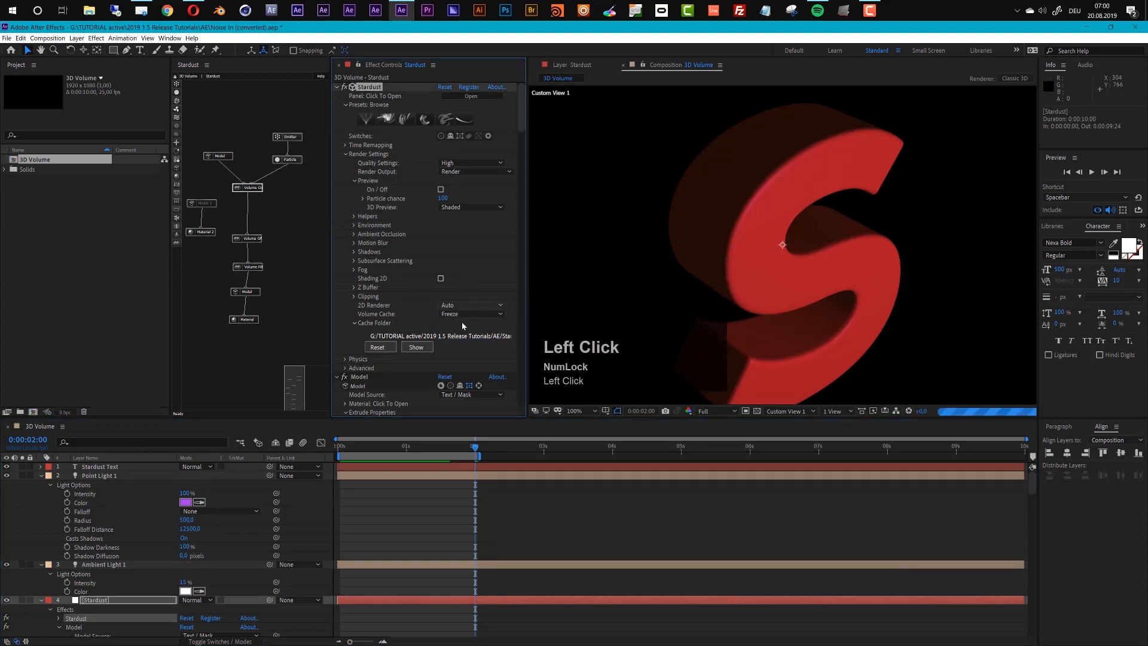
Set the Volume Filter's type to Gaussian with an Amount of 5 and preview the work area.
click(254, 266)
scroll(420, 302, down, 3)
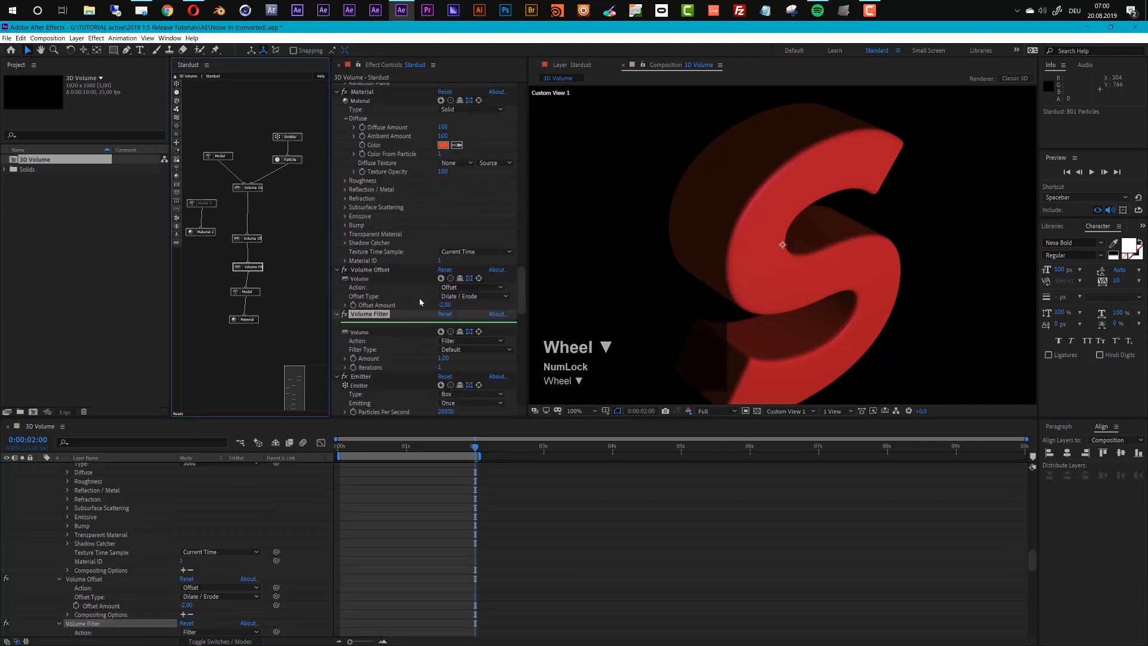
scroll(451, 367, down, 1)
click(470, 341)
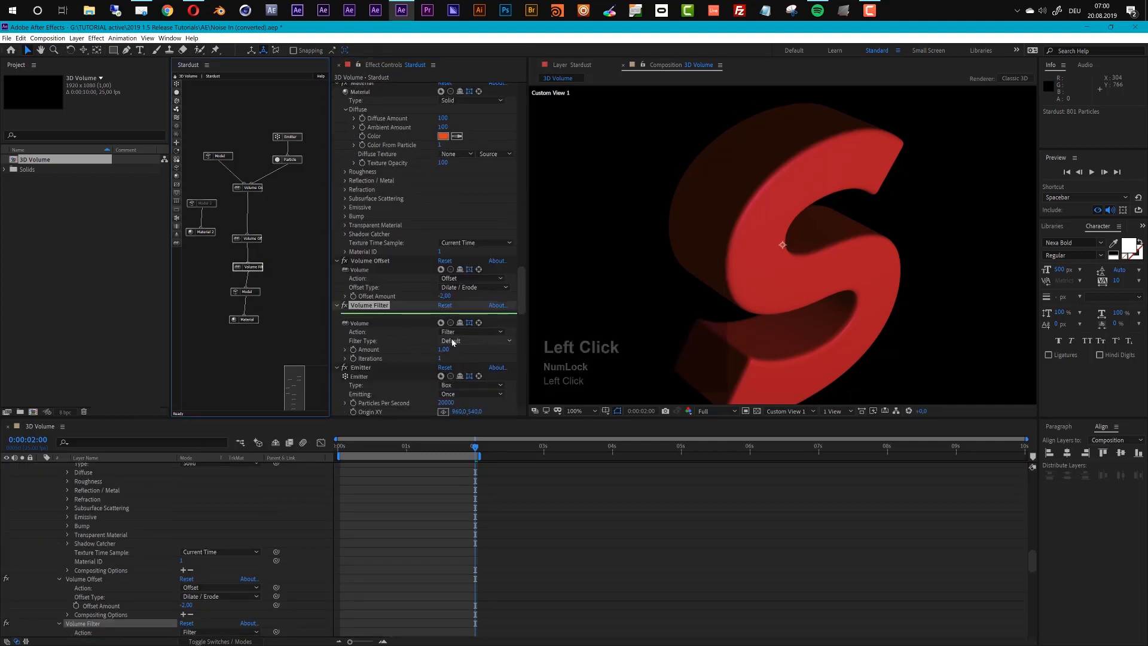
click(464, 361)
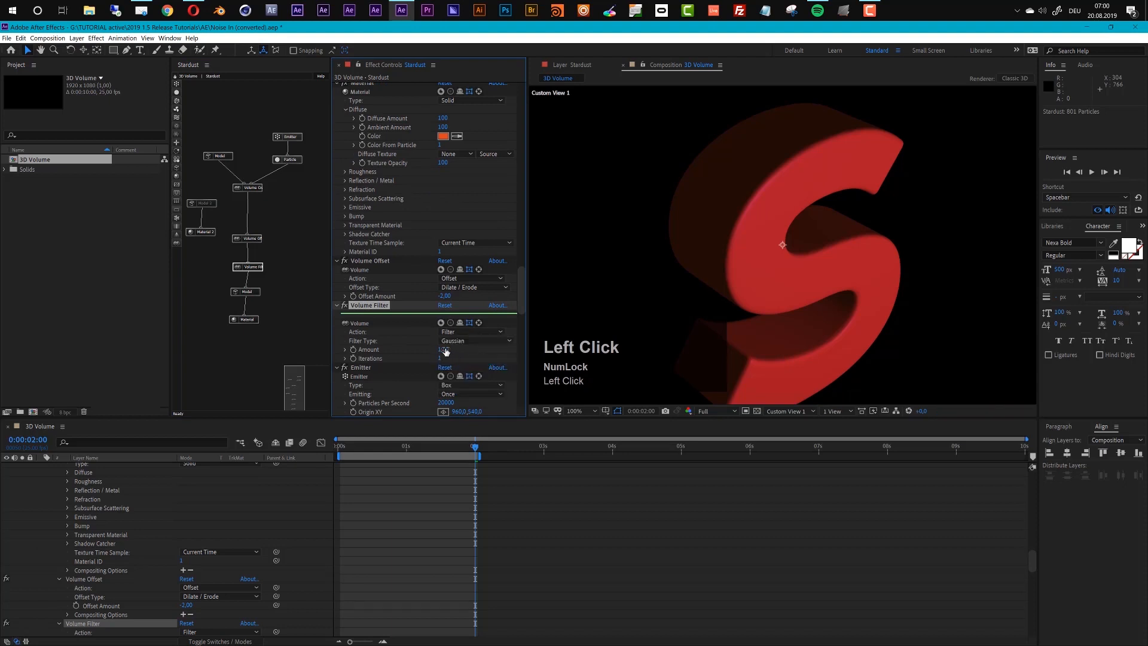
text(5)
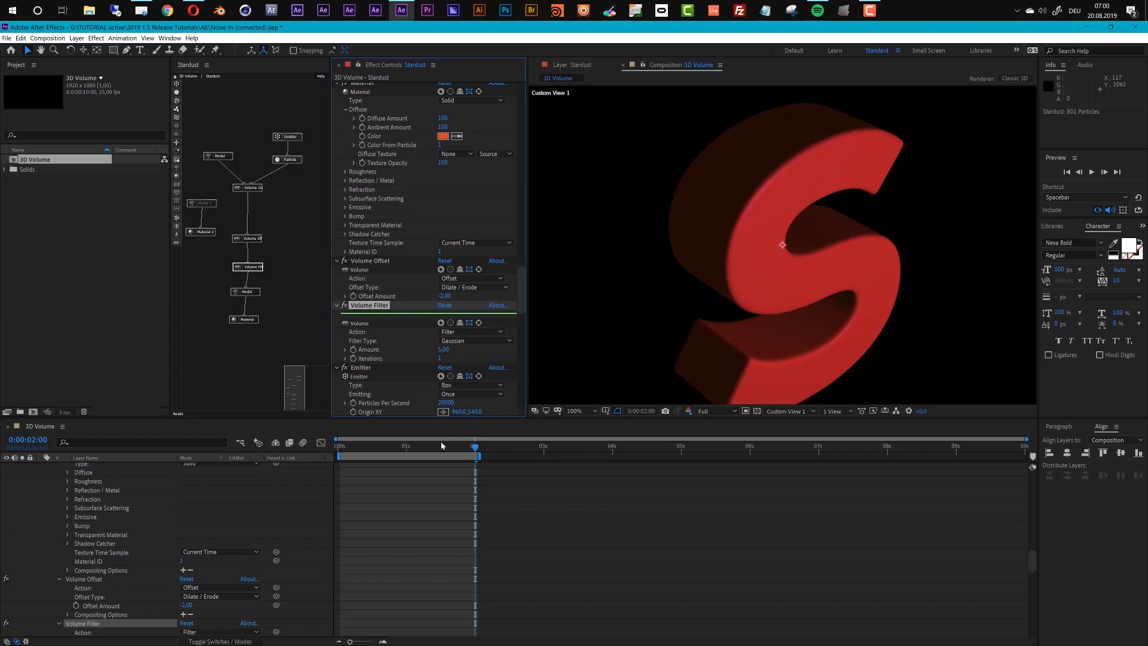
key(space)
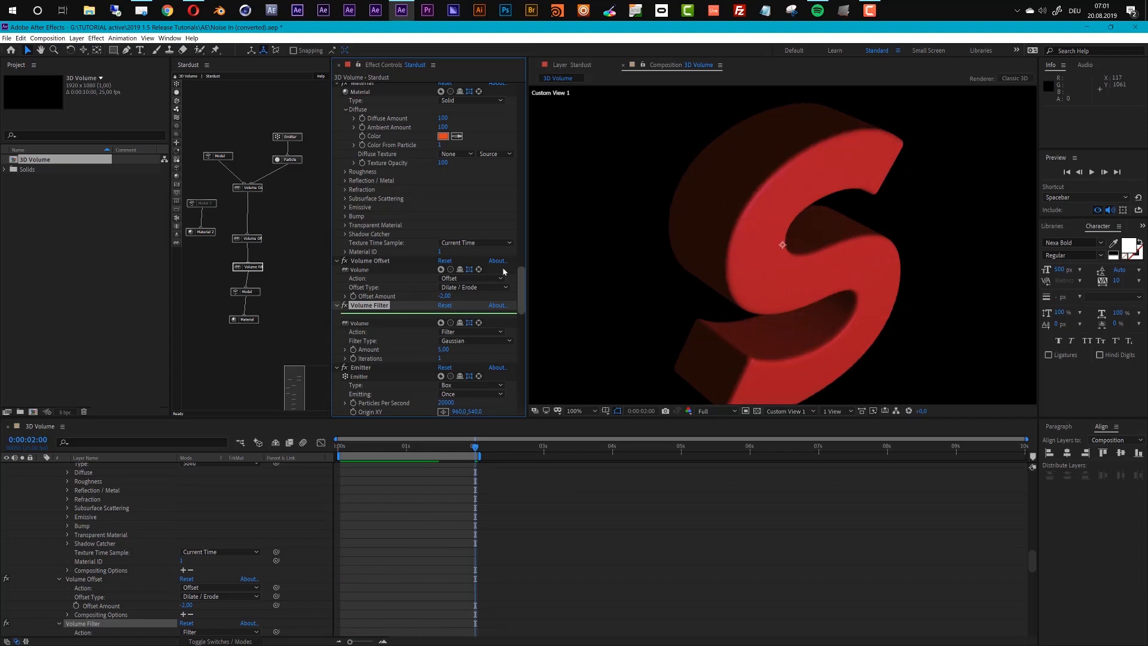
Set Volume Cache to On in the Stardust render settings, go to 0:00:00:09 and preview the animation.
drag(521, 284, 518, 76)
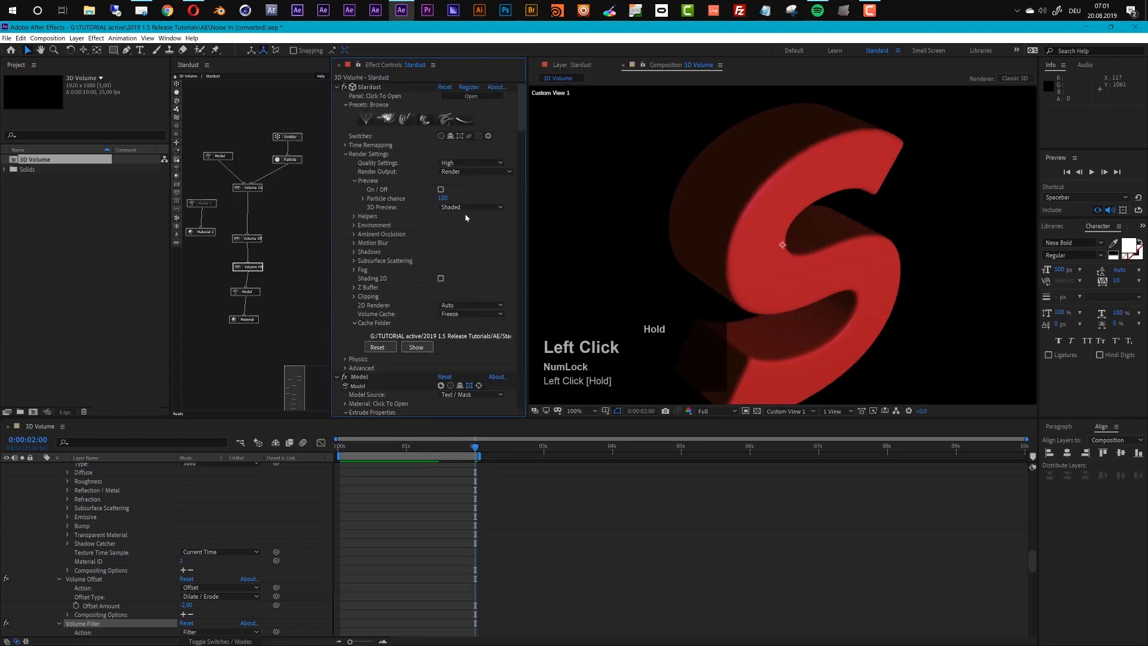
click(450, 314)
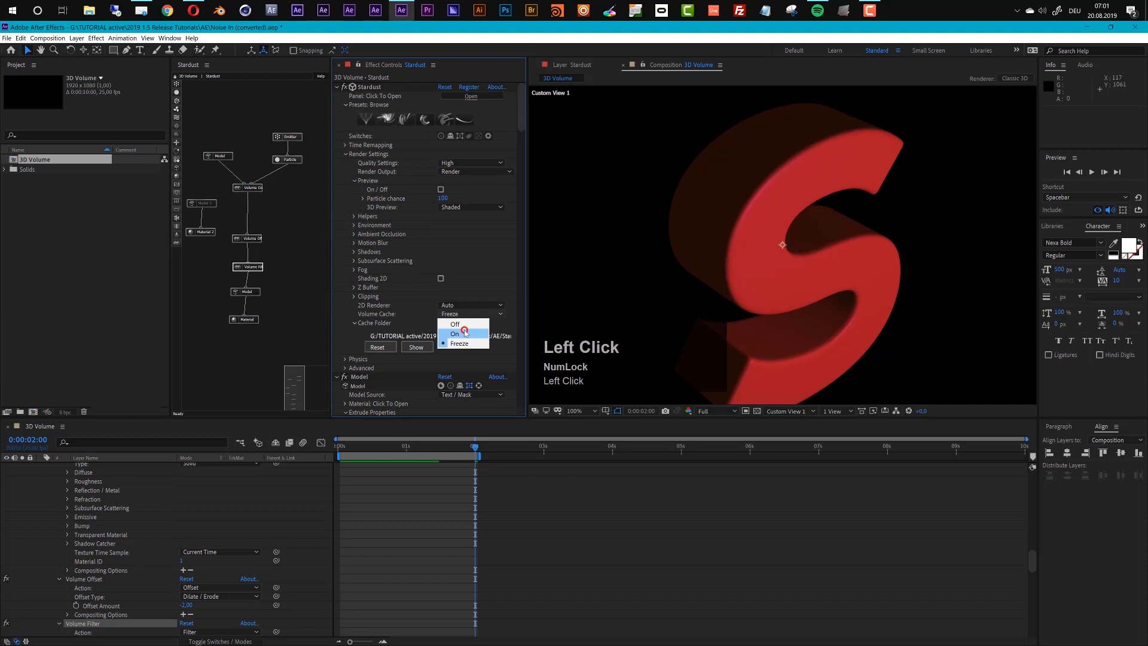
click(465, 332)
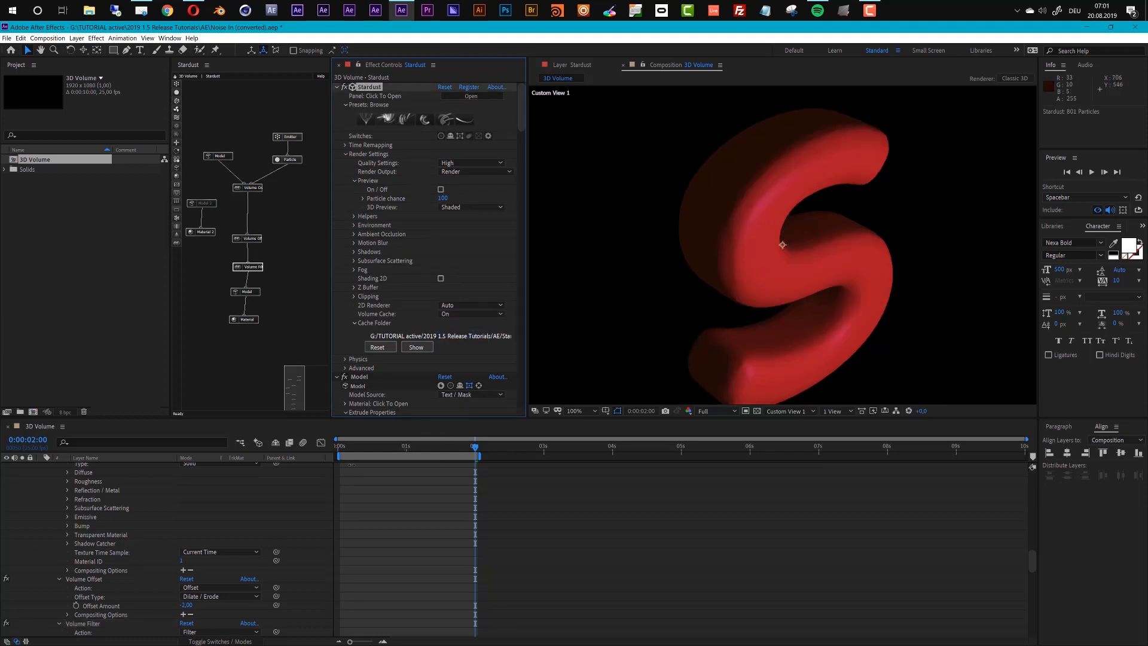
click(363, 449)
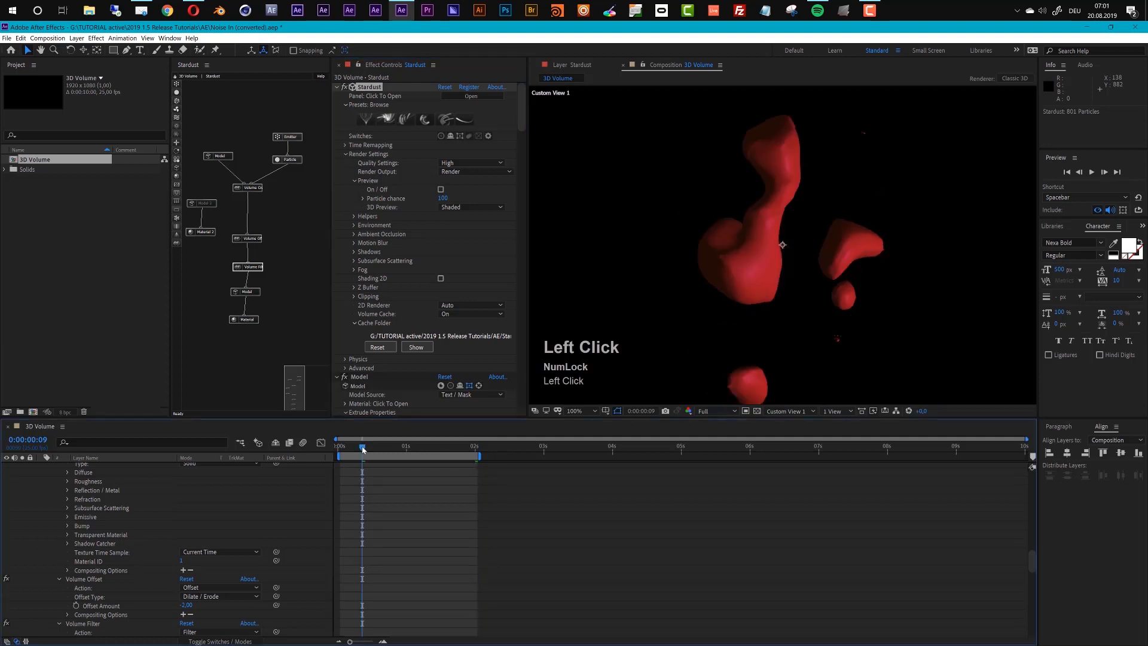
key(space)
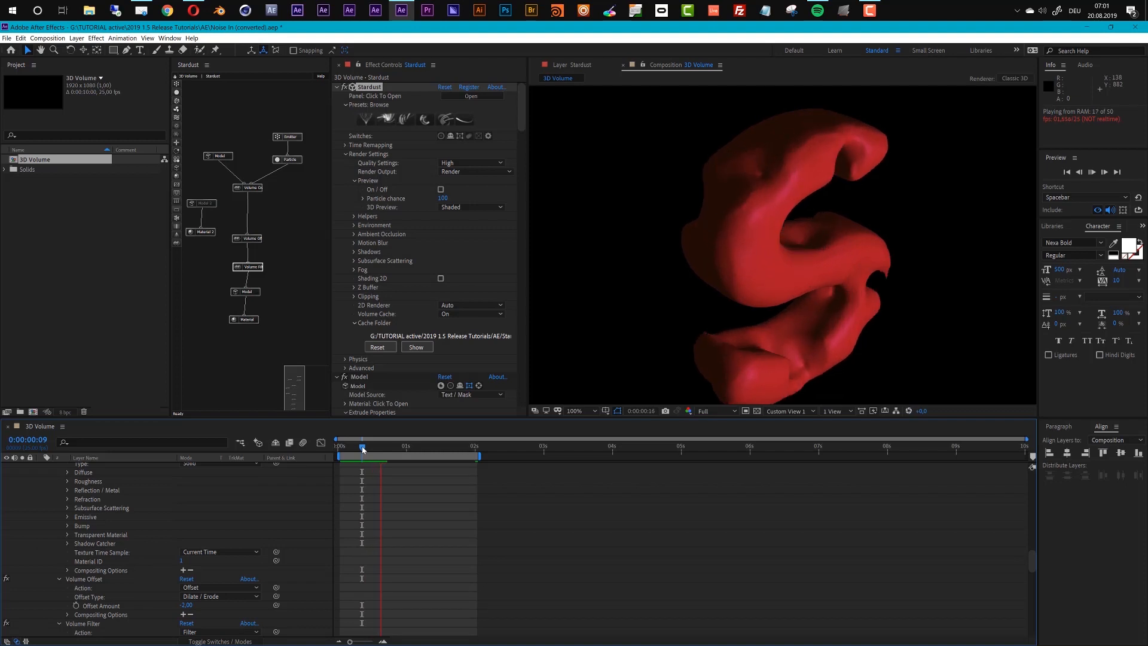
key(space)
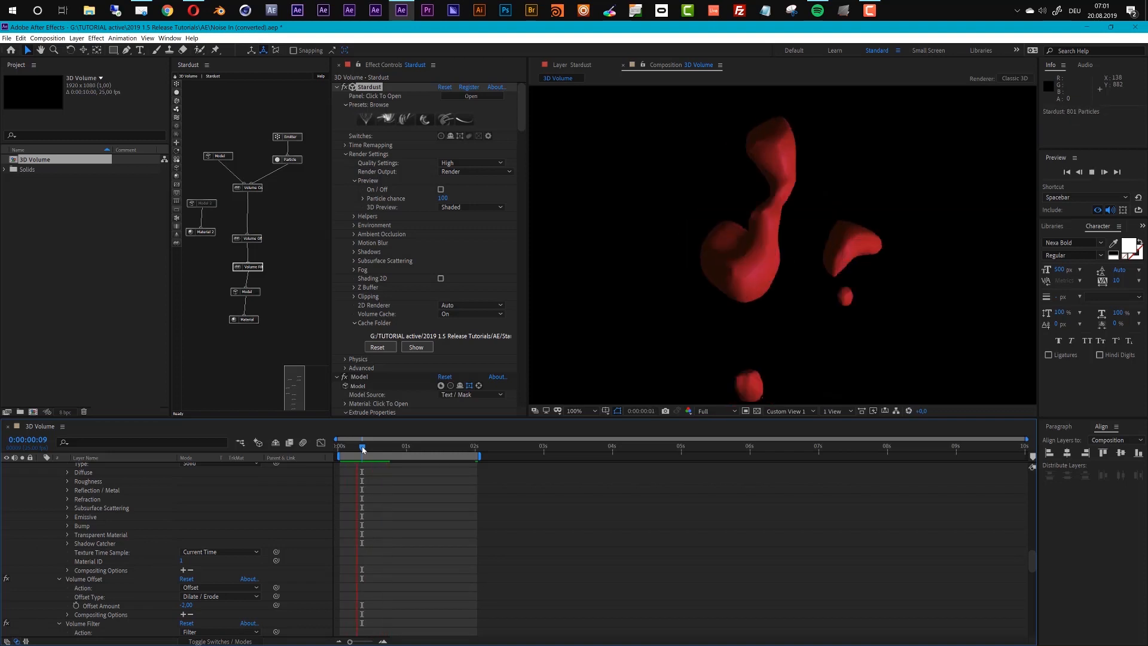
Undo the last Volume Cache and Volume Filter changes, return to 0:00:02:00 and check the Volume Filter settings.
key(ctrl+z)
drag(360, 446, 474, 446)
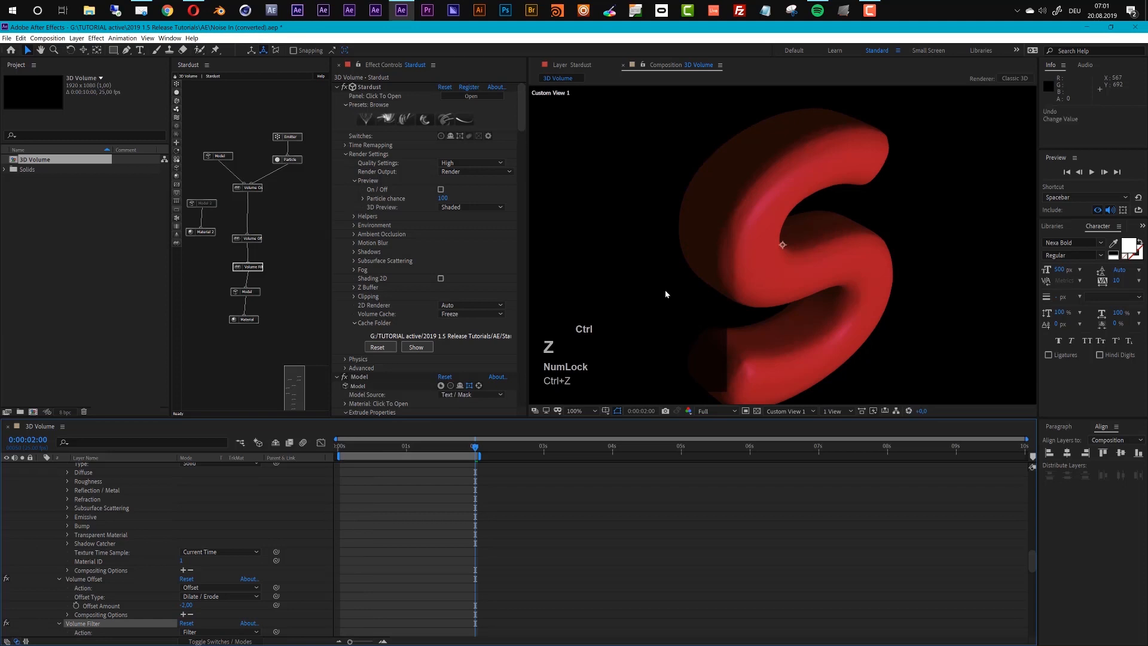
click(254, 269)
scroll(454, 336, down, 3)
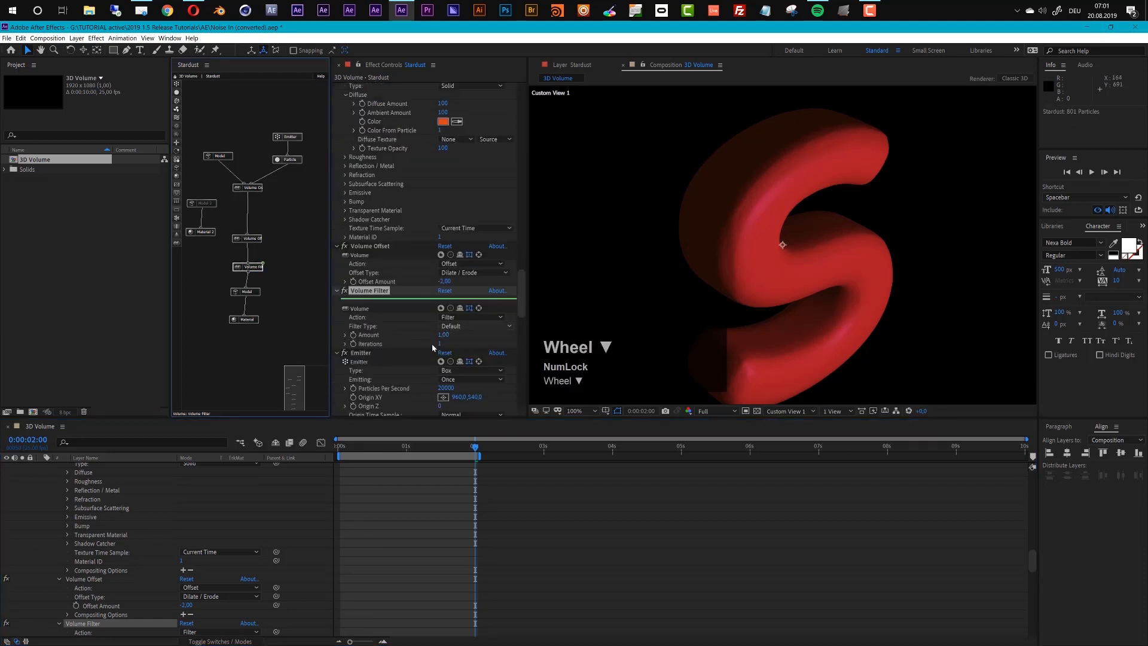
Turn off Volume Cache in the Stardust render settings.
scroll(410, 259, up, 8)
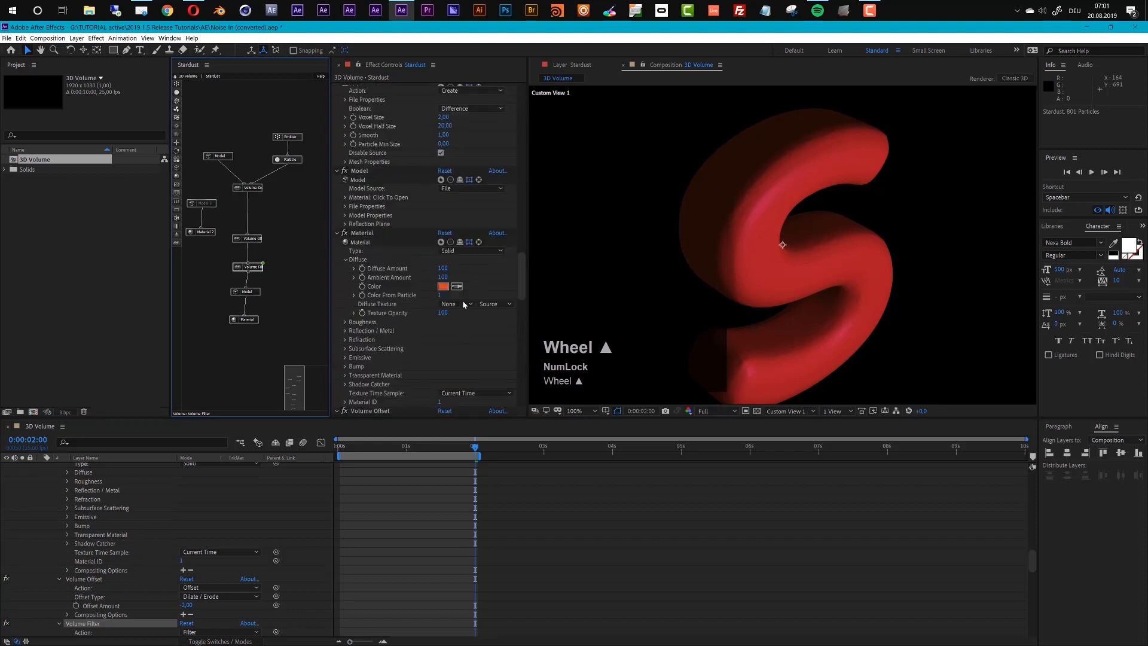
scroll(463, 304, up, 4)
scroll(465, 206, up, 4)
drag(522, 208, 531, 93)
click(464, 314)
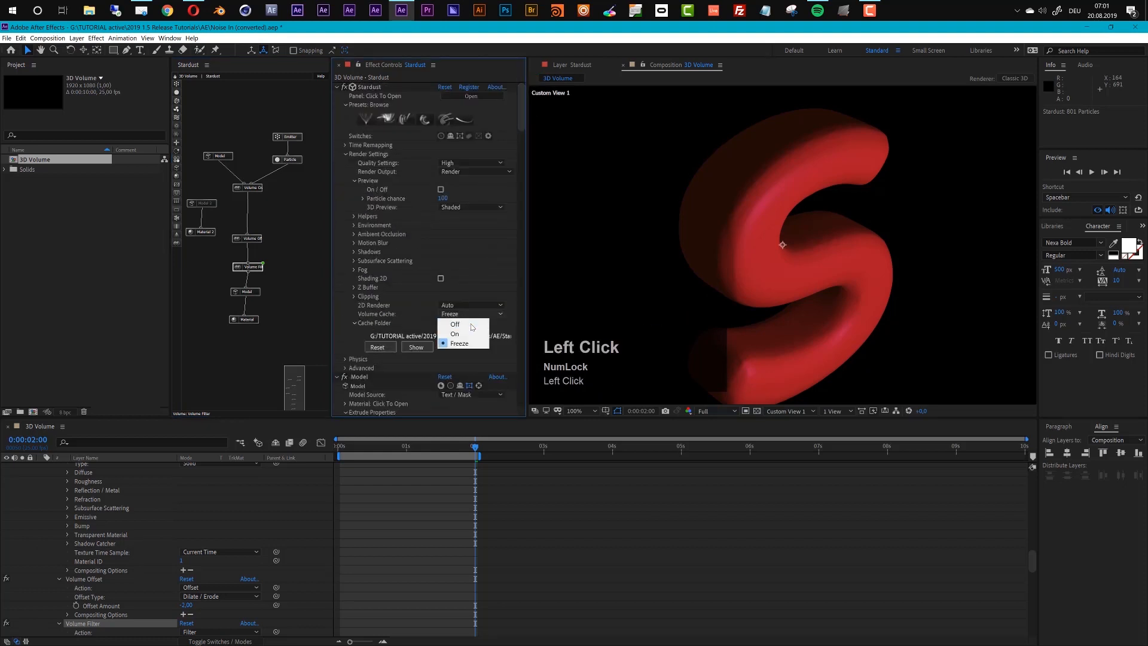
click(461, 320)
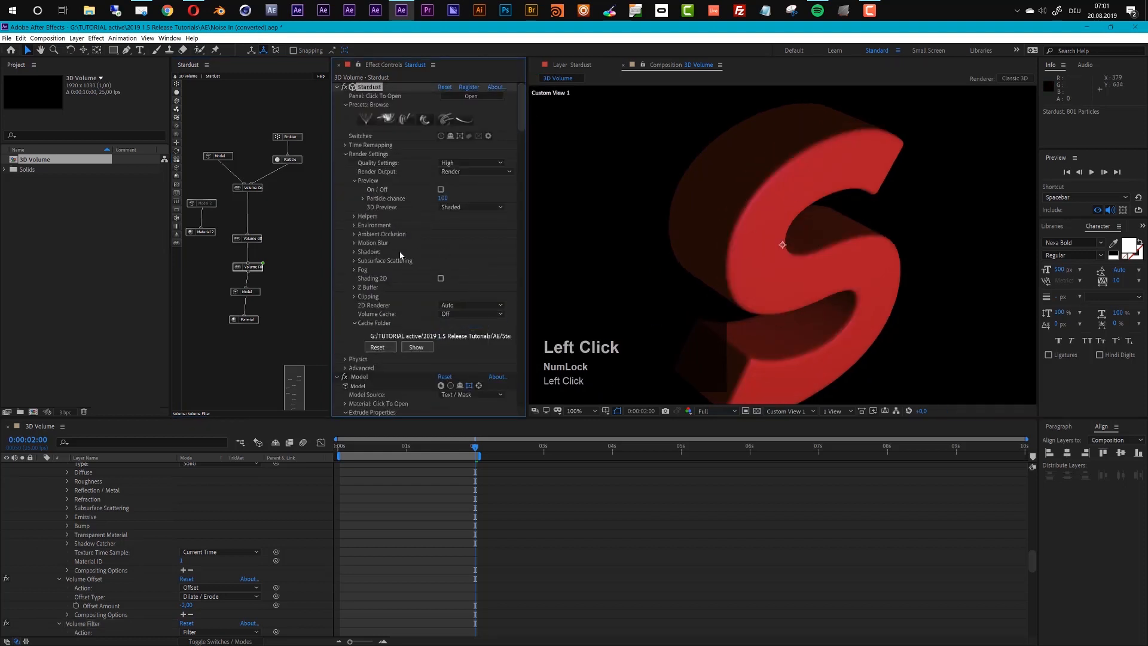
Set the Volume Creator's Voxel Size to 8 and check the letter at 0:00:00:17.
click(260, 189)
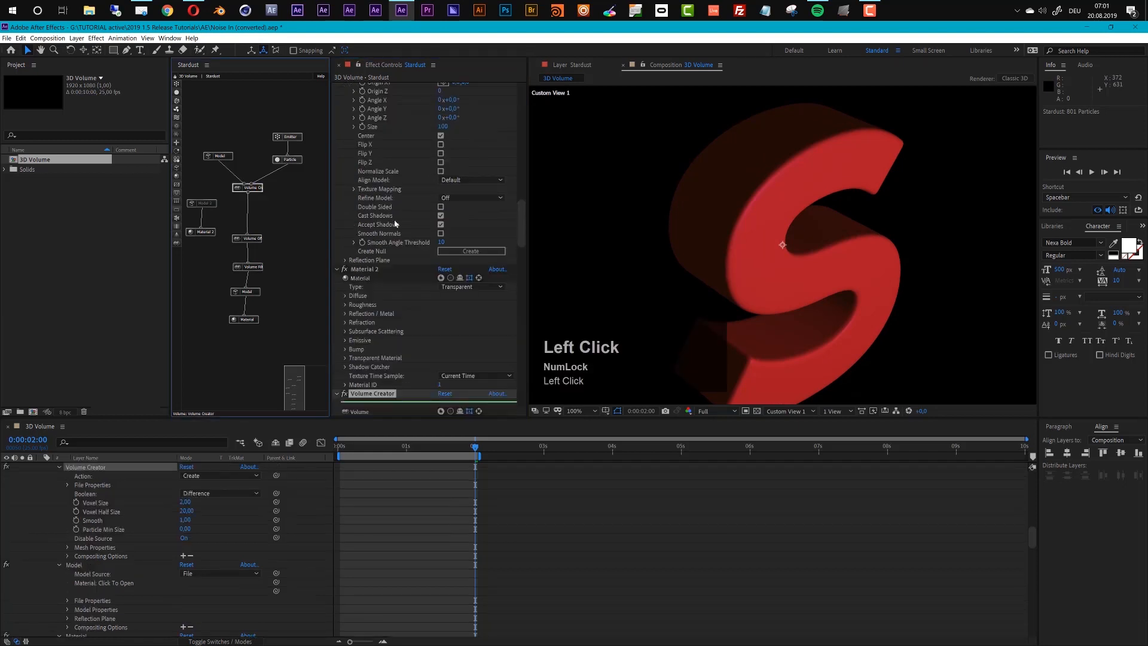
scroll(400, 338, down, 5)
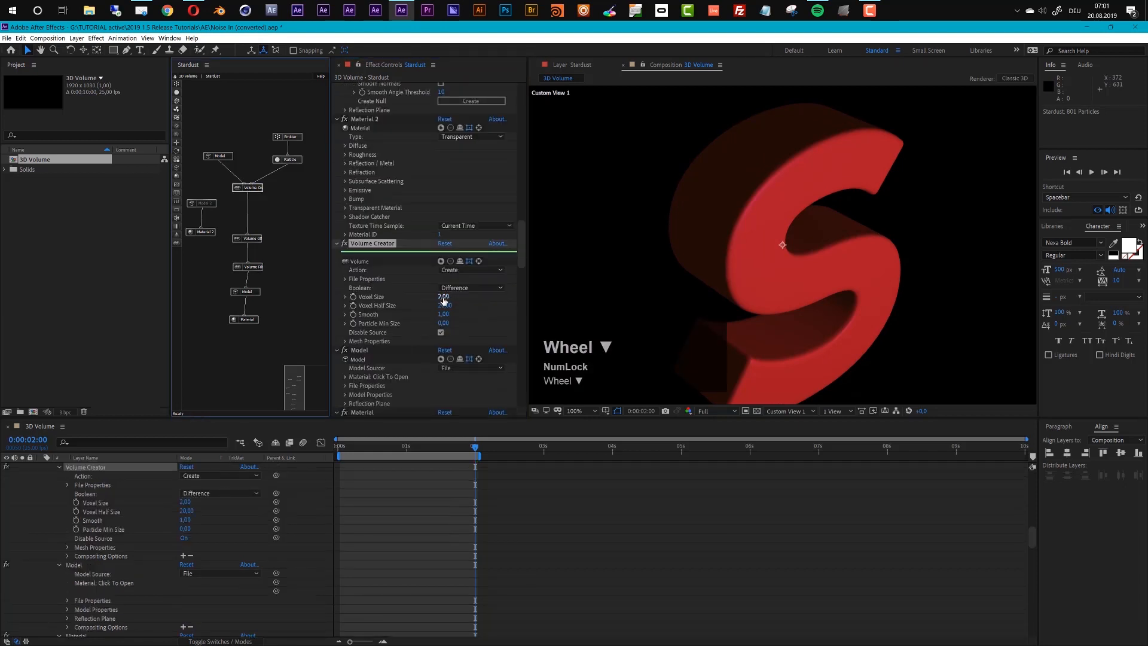
click(443, 297)
text(8)
key(Return)
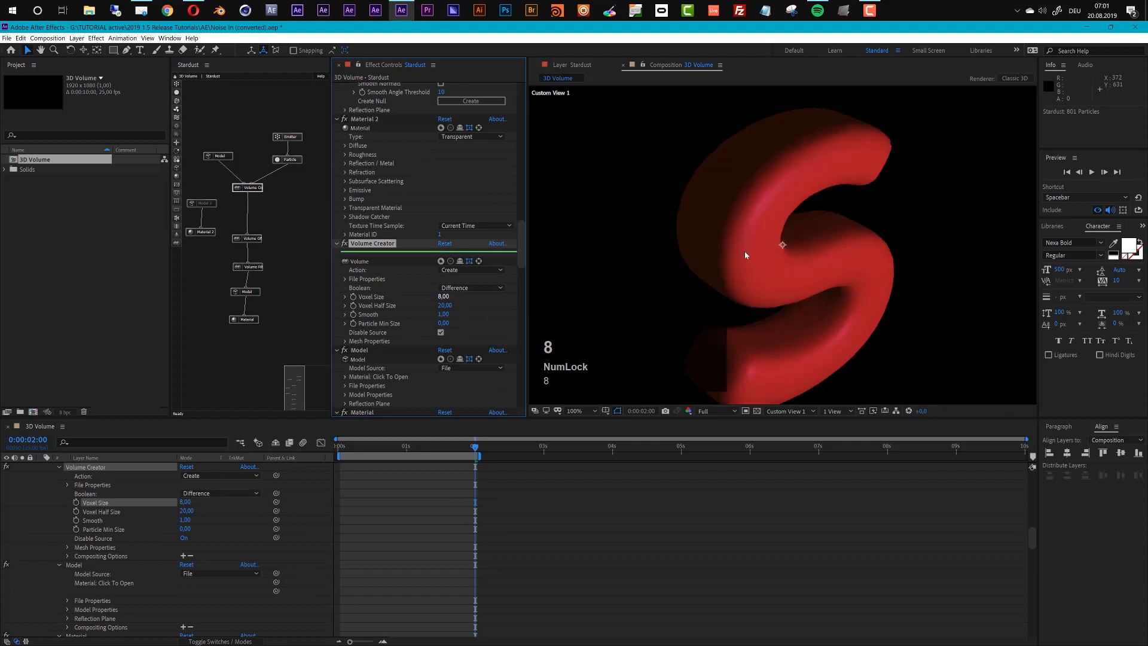
drag(388, 452, 385, 450)
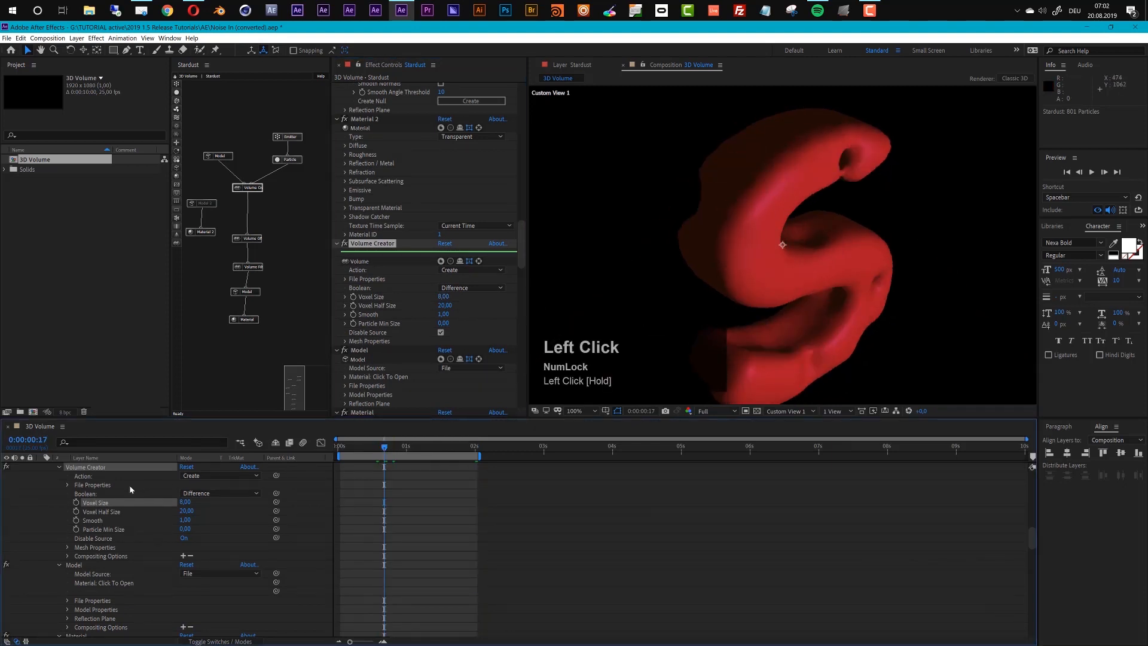
Set the Point Light 1 color to white (FFFFFF).
scroll(129, 486, up, 10)
click(186, 504)
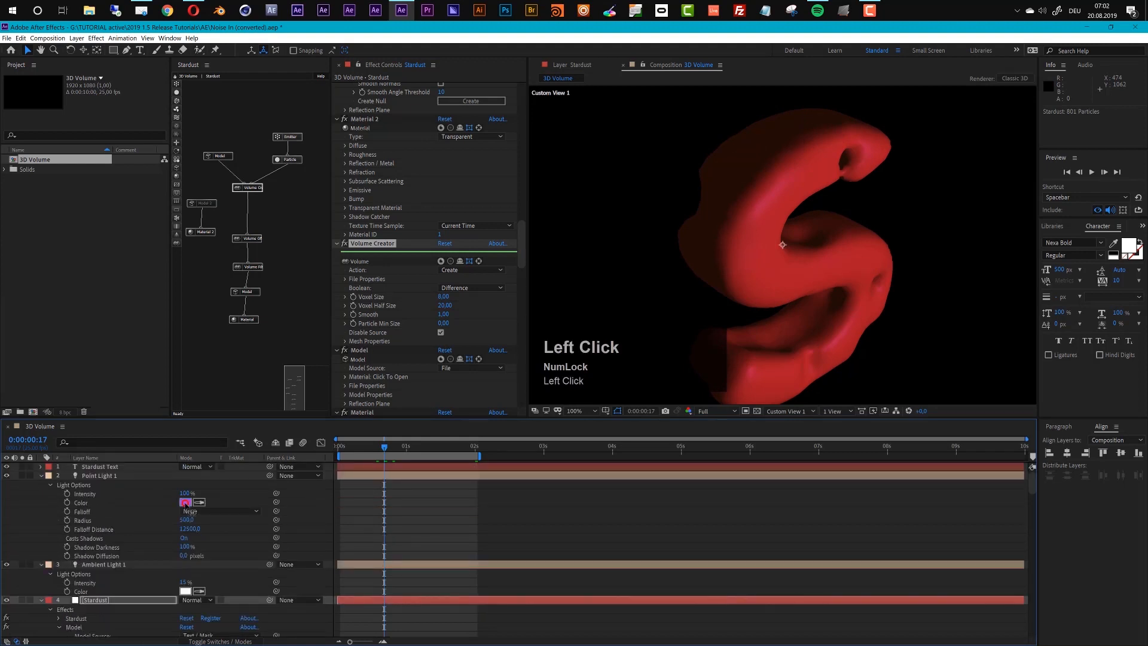
drag(24, 81, 2, 37)
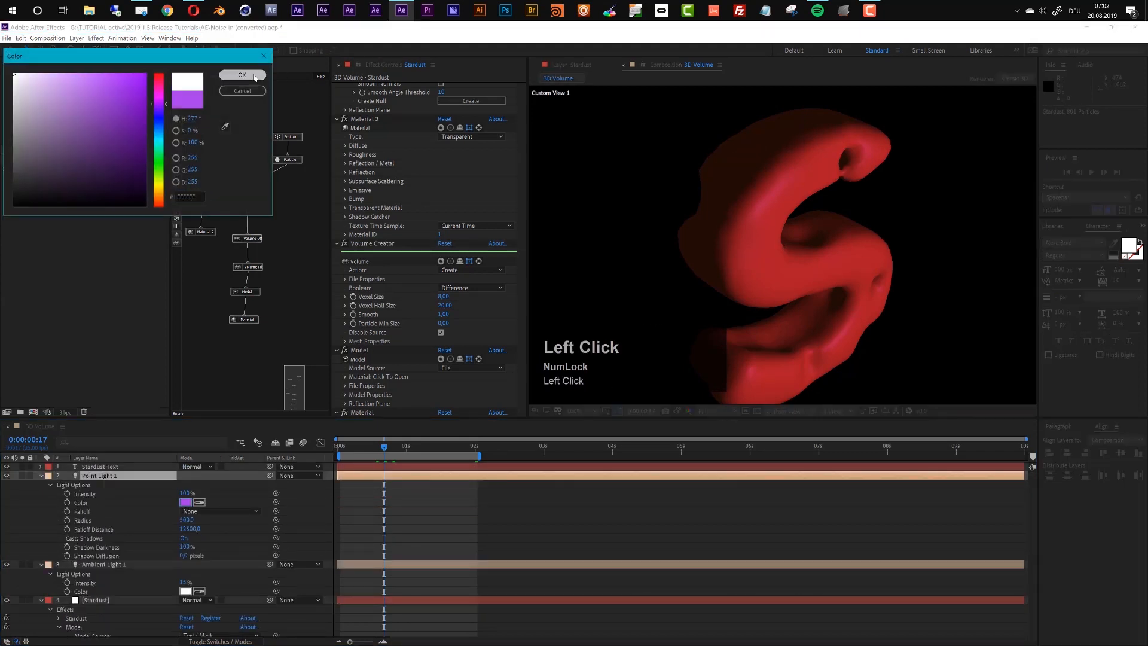
click(242, 74)
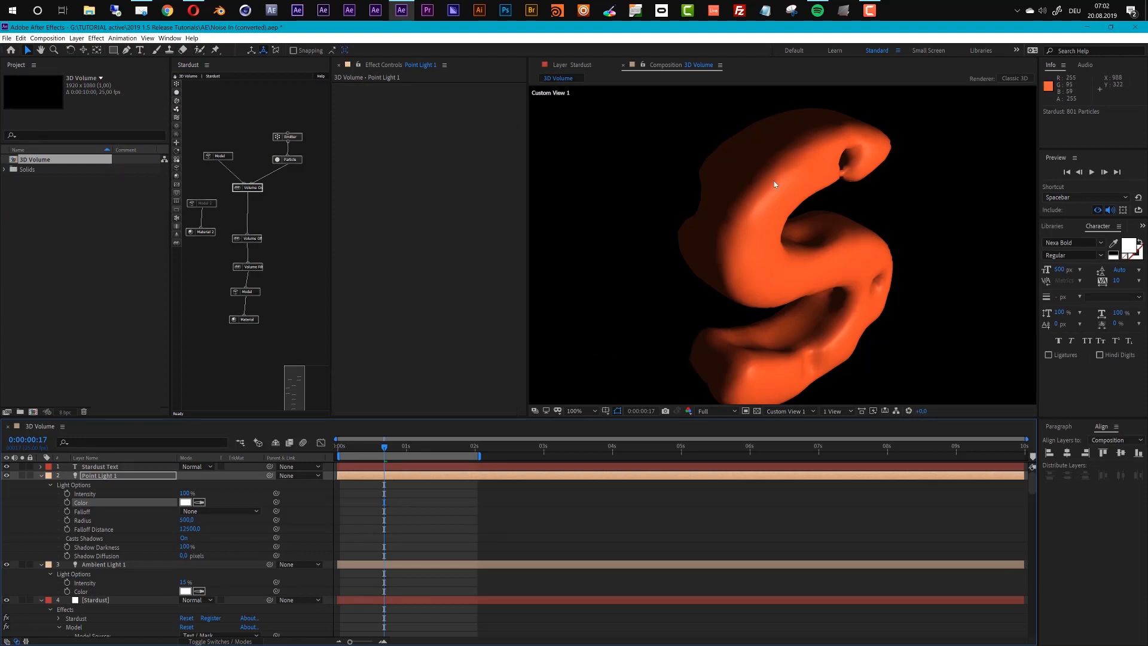
Add the Wireframe Text 2 preset from the Models > Edges presets to the Stardust layer.
drag(332, 181, 380, 179)
click(107, 604)
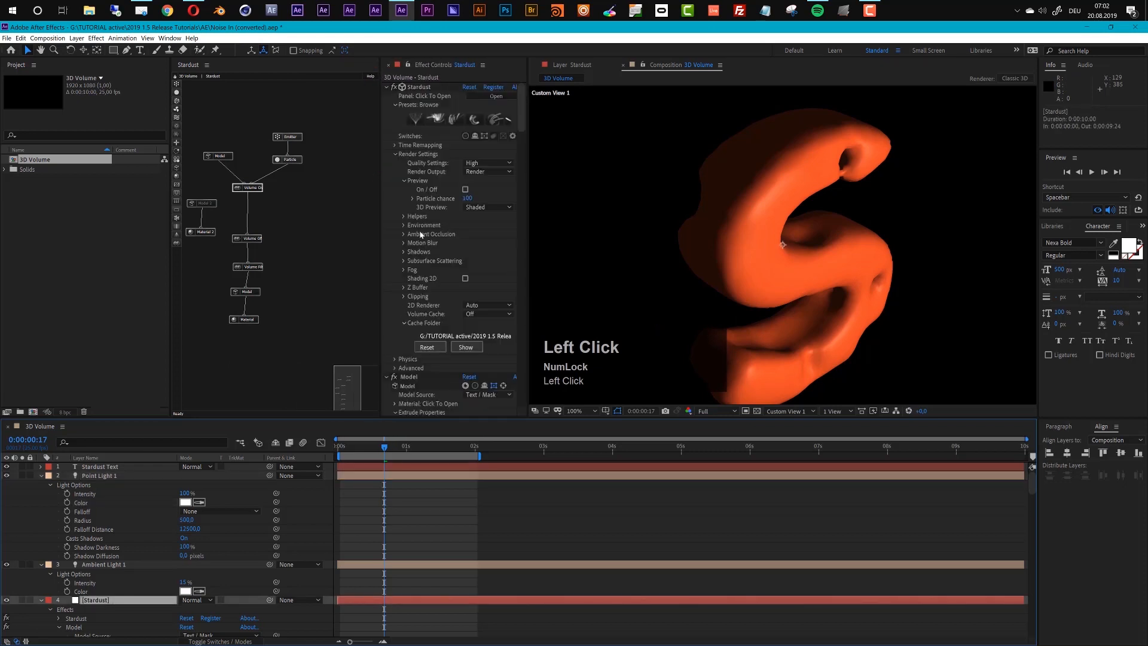
click(458, 120)
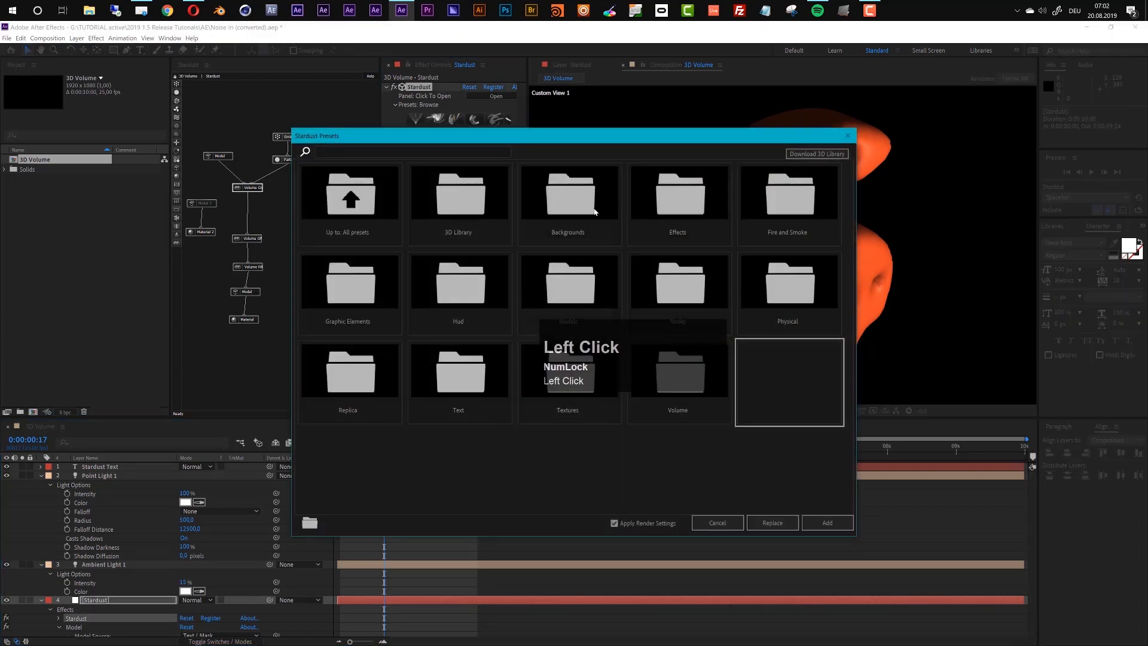
drag(589, 133, 620, 82)
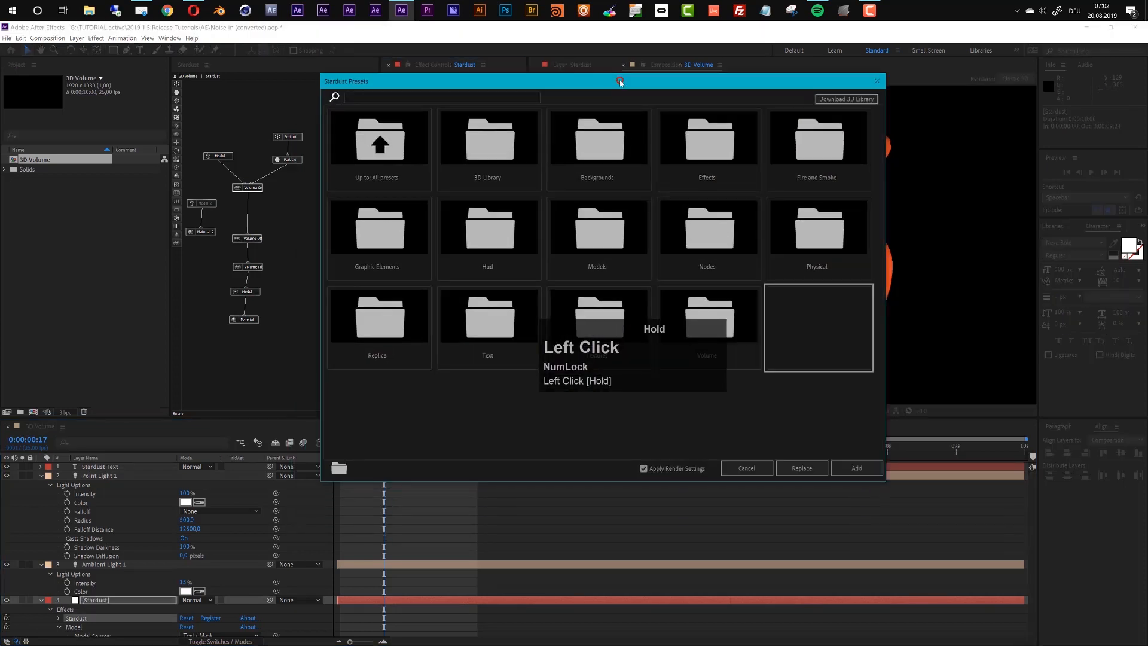
click(596, 235)
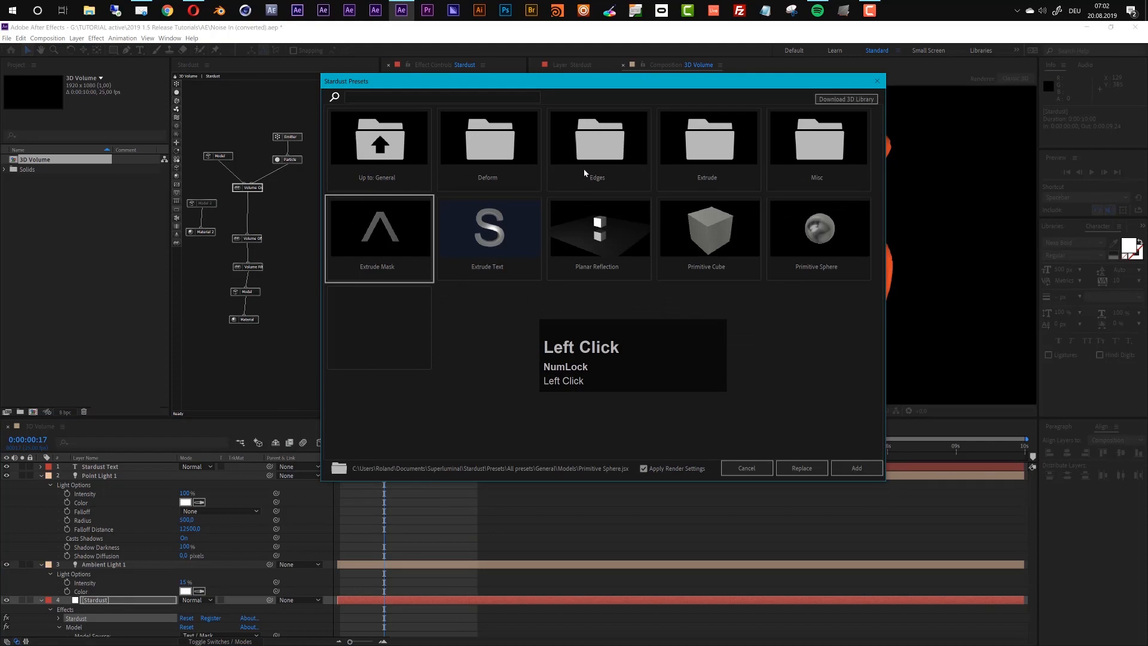
click(596, 140)
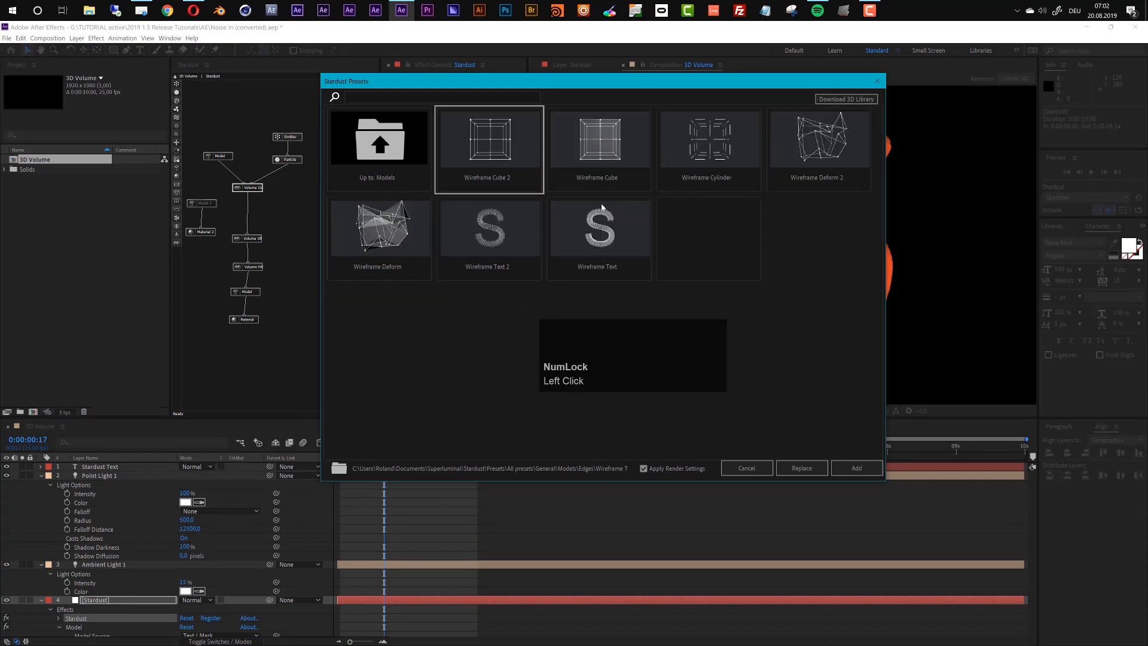
click(499, 227)
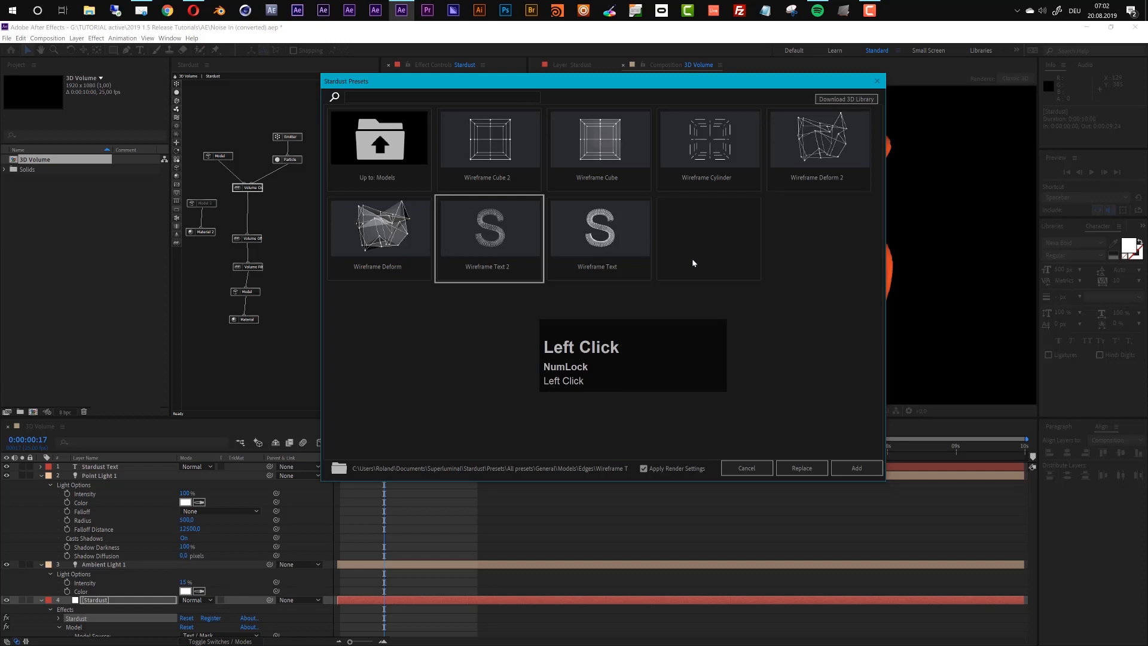
click(856, 468)
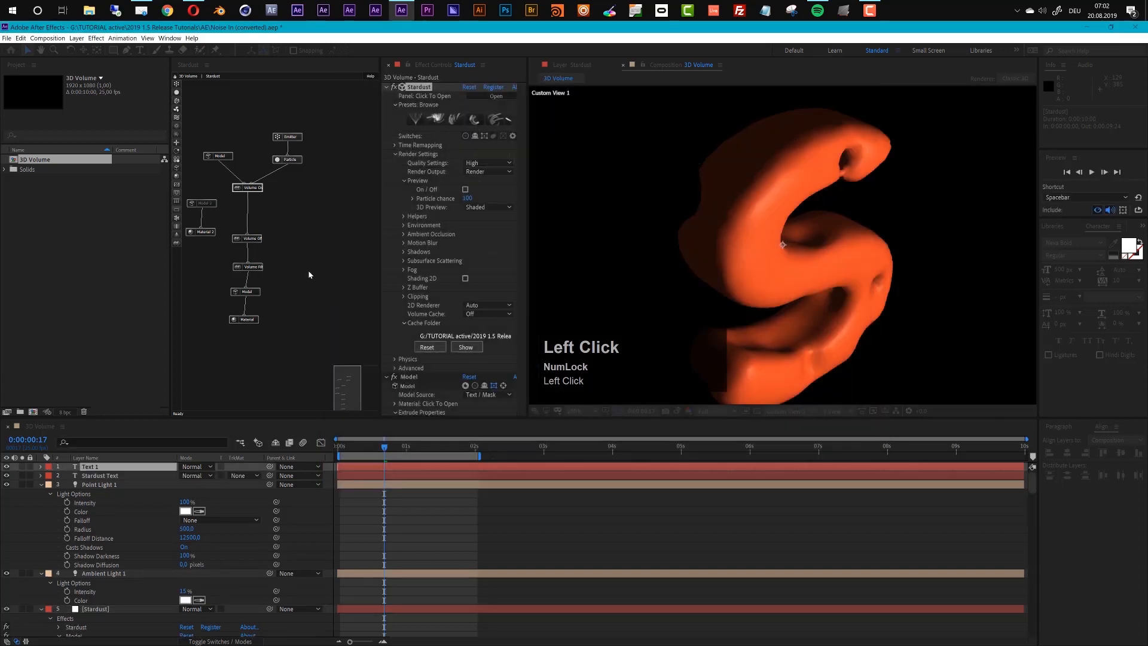
Delete all nodes of the added Wireframe Text 2 preset from the Stardust node graph.
drag(340, 378, 361, 385)
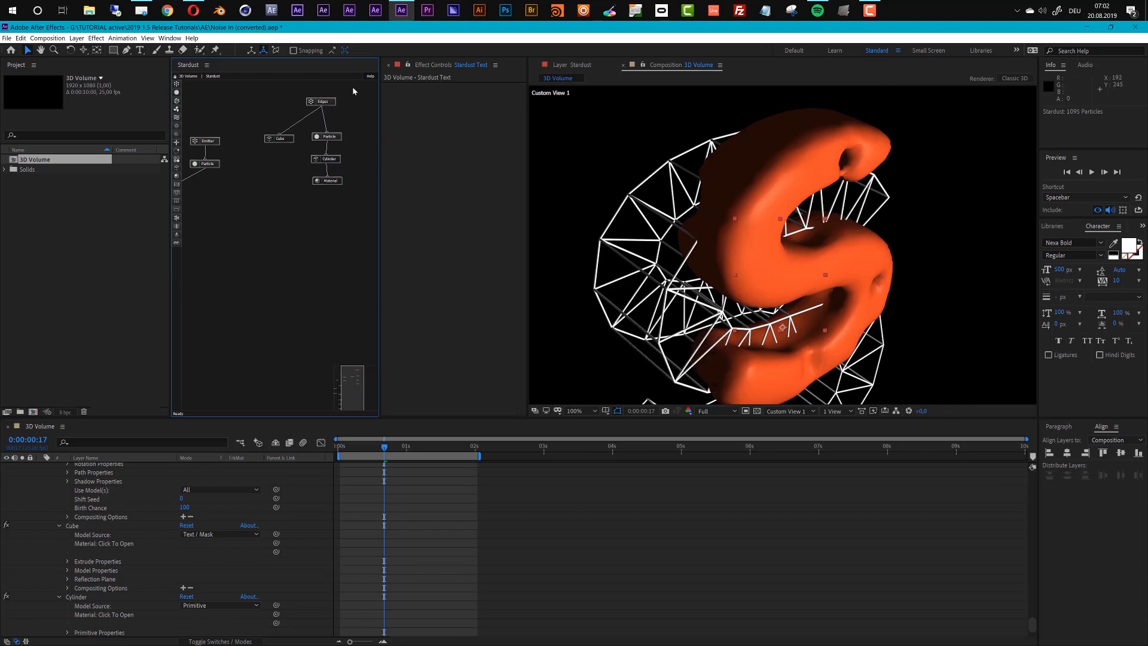
drag(348, 88, 271, 225)
drag(313, 139, 277, 239)
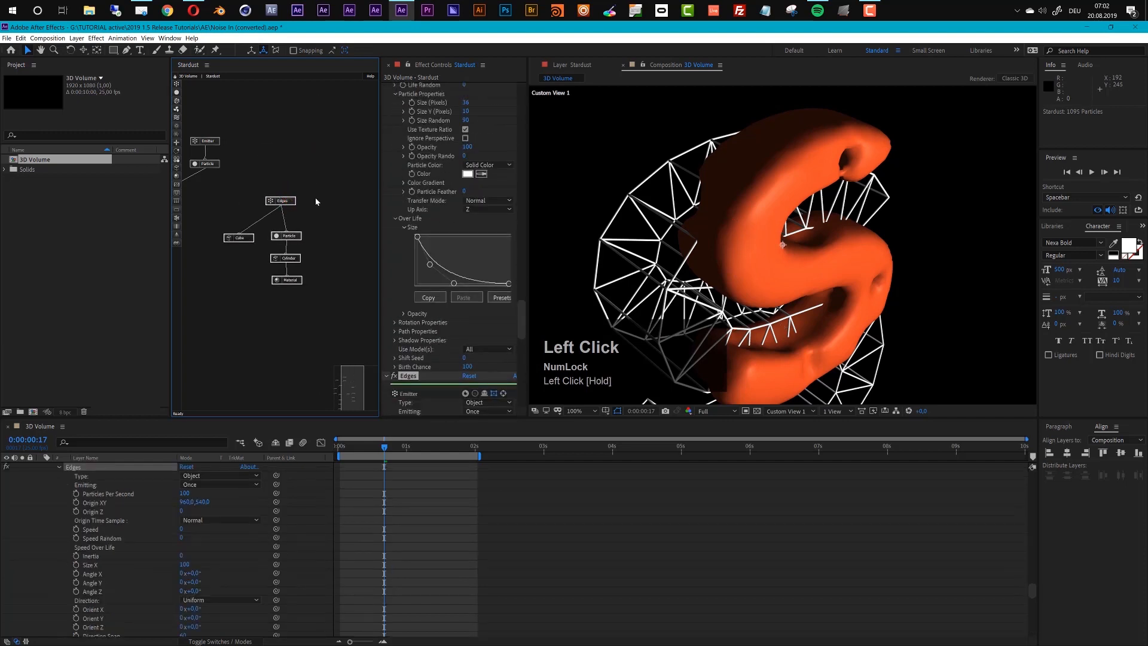
key(Delete)
click(317, 223)
drag(311, 232, 236, 297)
key(Delete)
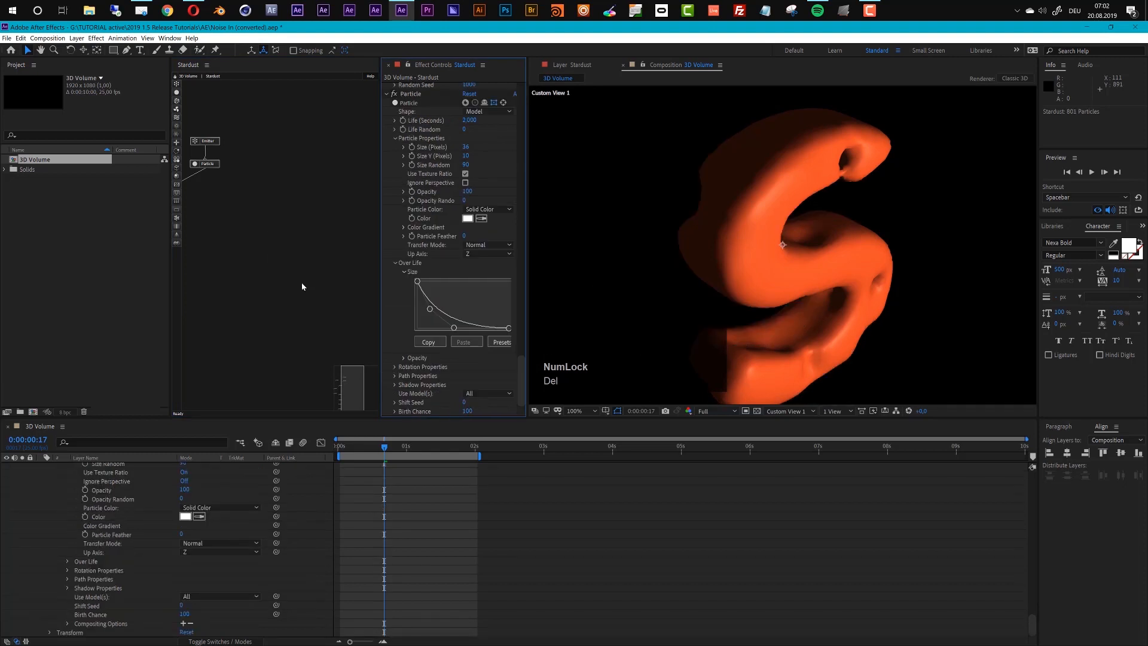
Add the Wireframe Text preset from the Models > Edges presets to the Stardust setup.
drag(521, 381, 536, 78)
click(458, 118)
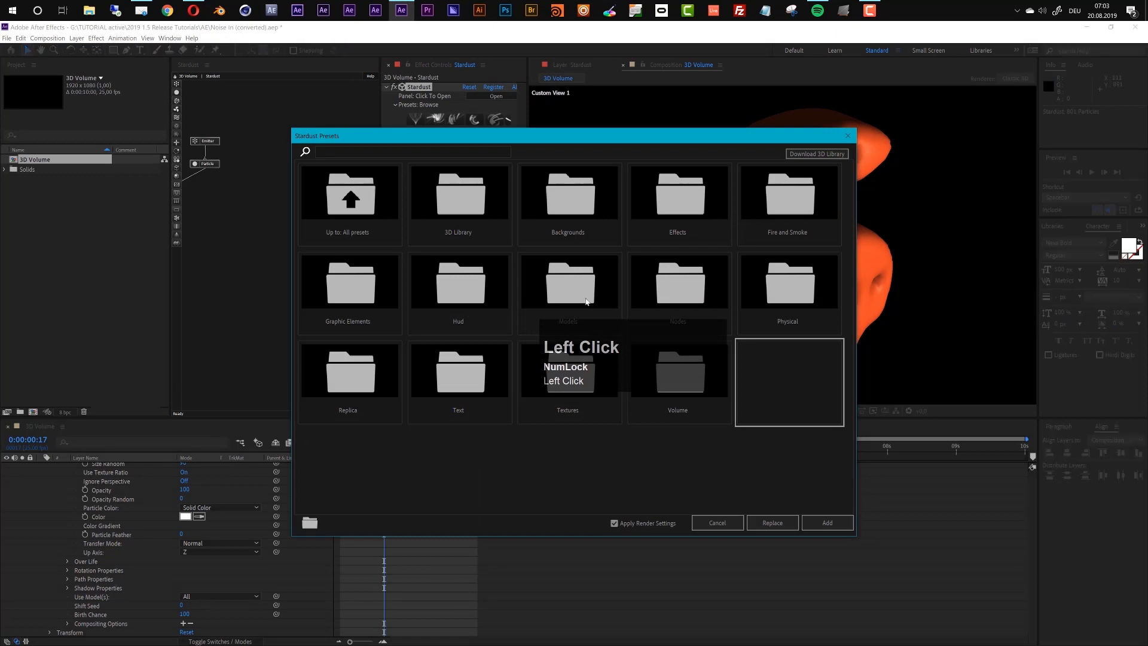
click(586, 300)
click(578, 211)
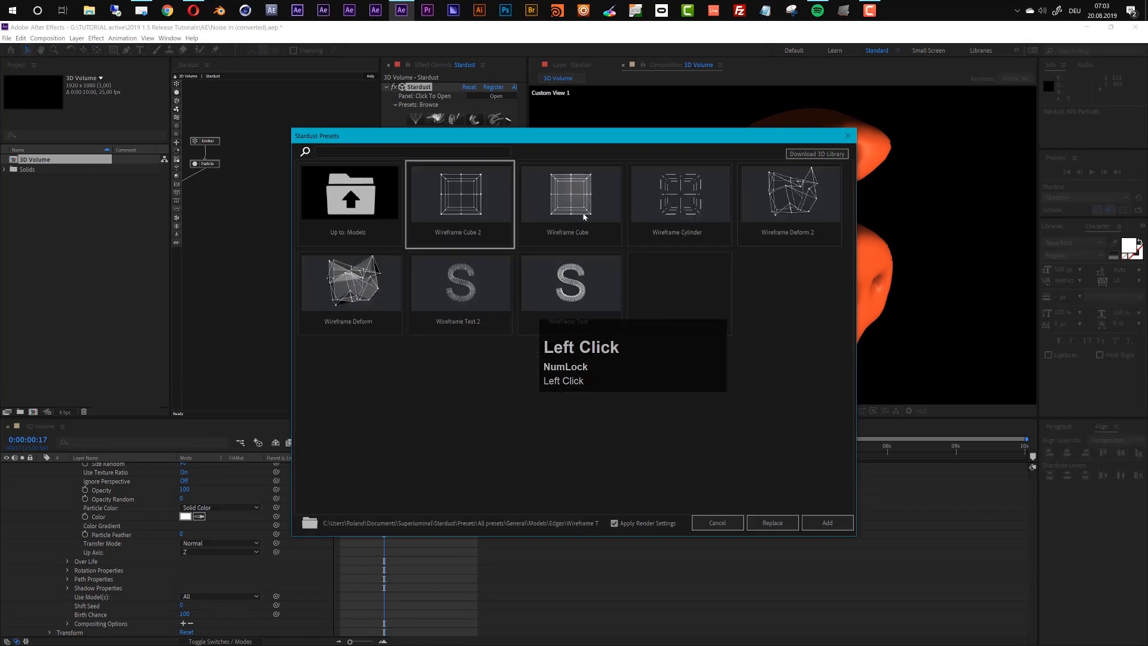
click(581, 267)
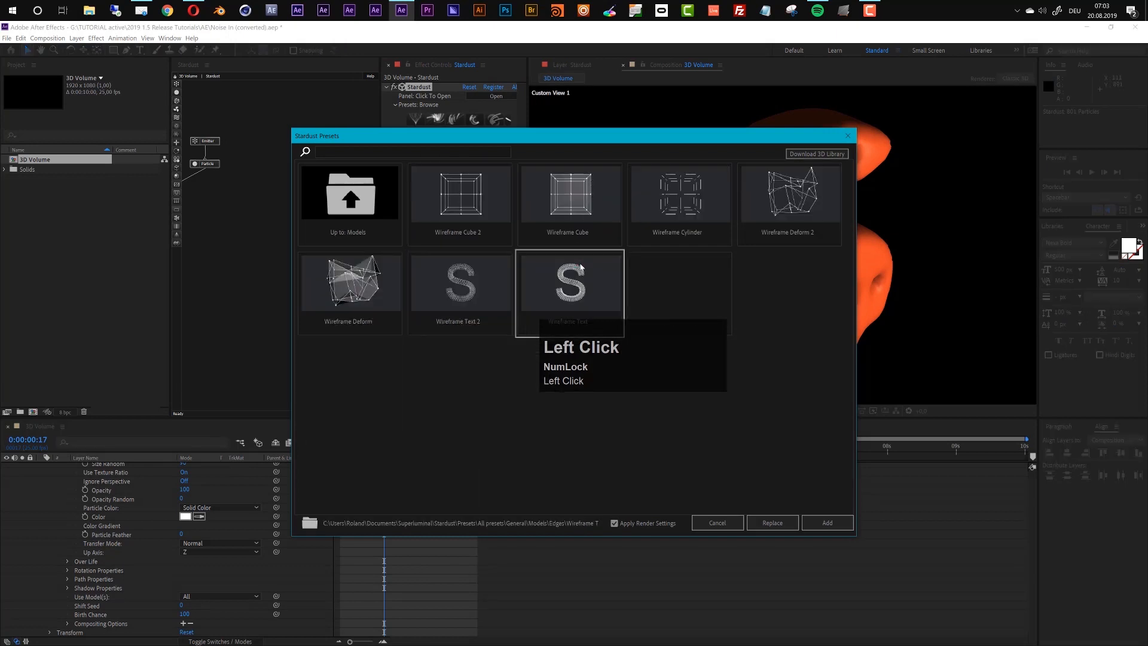
click(829, 524)
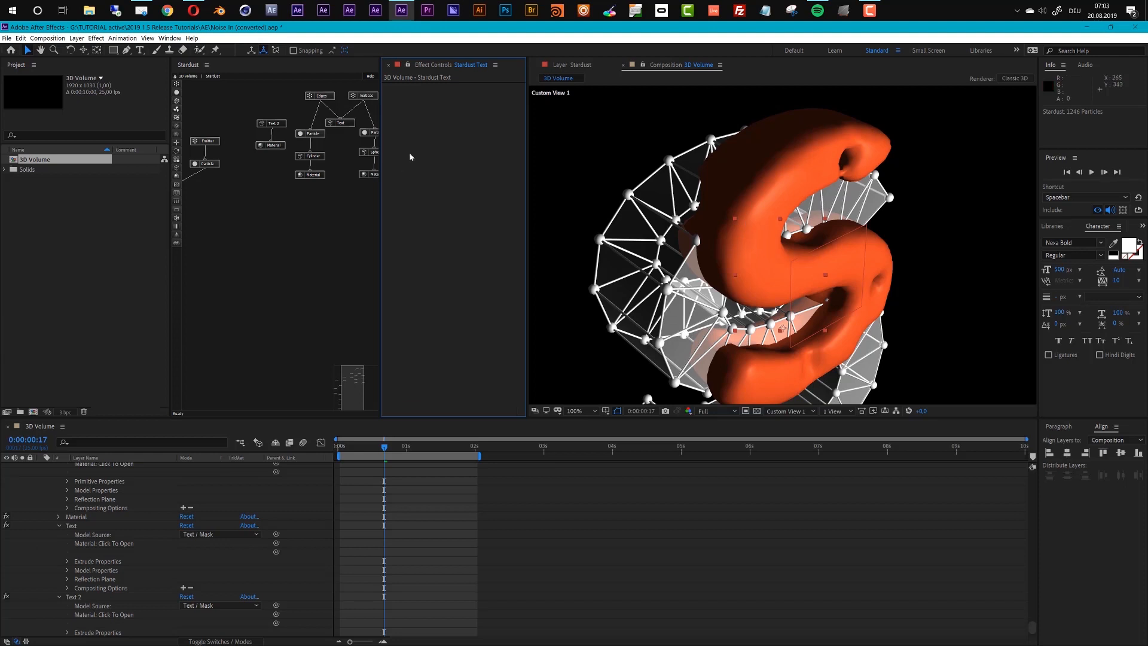
Move the wireframe preset's nodes beside the volume node tree and widen the node graph to show them all.
drag(258, 98, 370, 193)
drag(324, 100, 252, 226)
drag(350, 391, 338, 391)
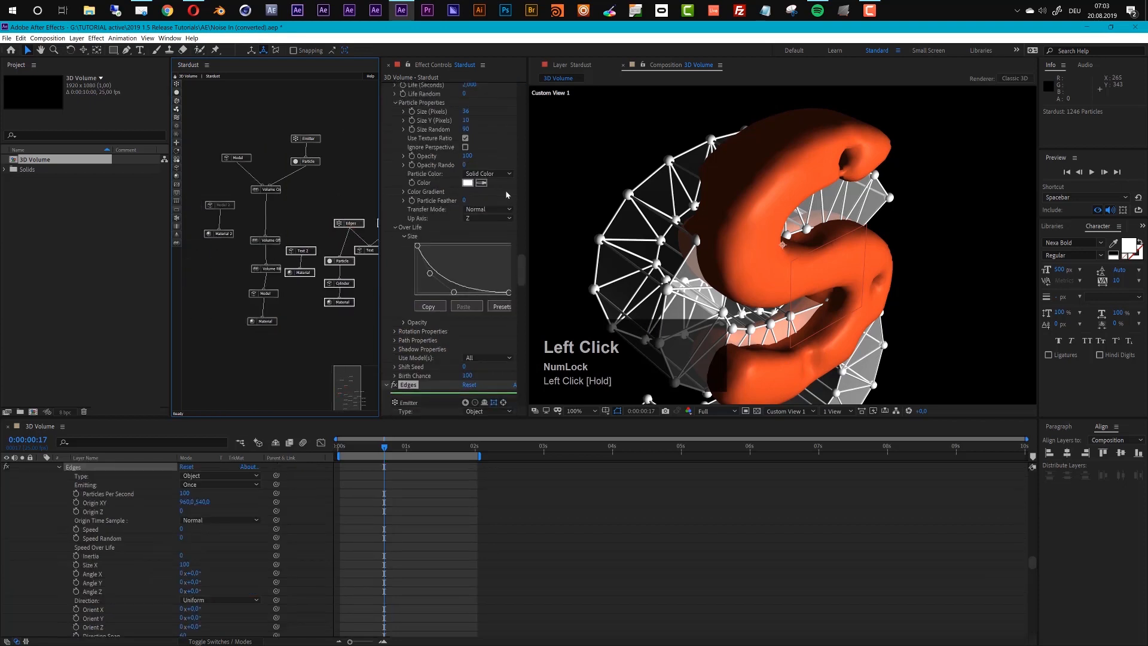
drag(381, 159, 438, 158)
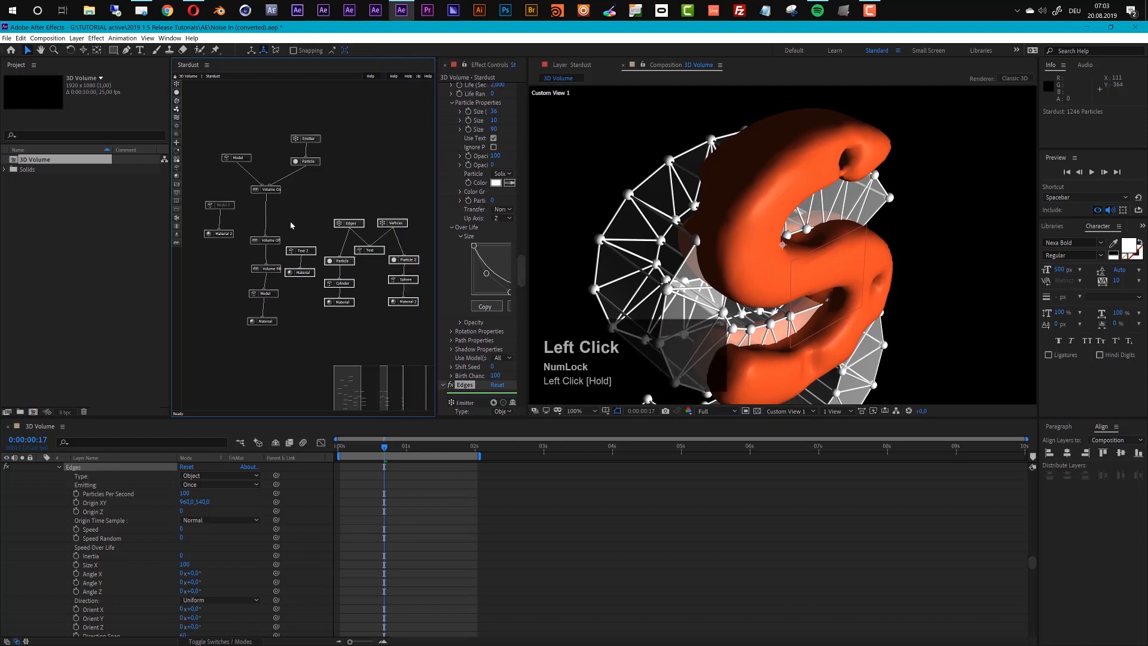
Delete the wireframe preset's Text 2 node with its Material node, plus the Text node linked to Edges and Vertices.
click(291, 218)
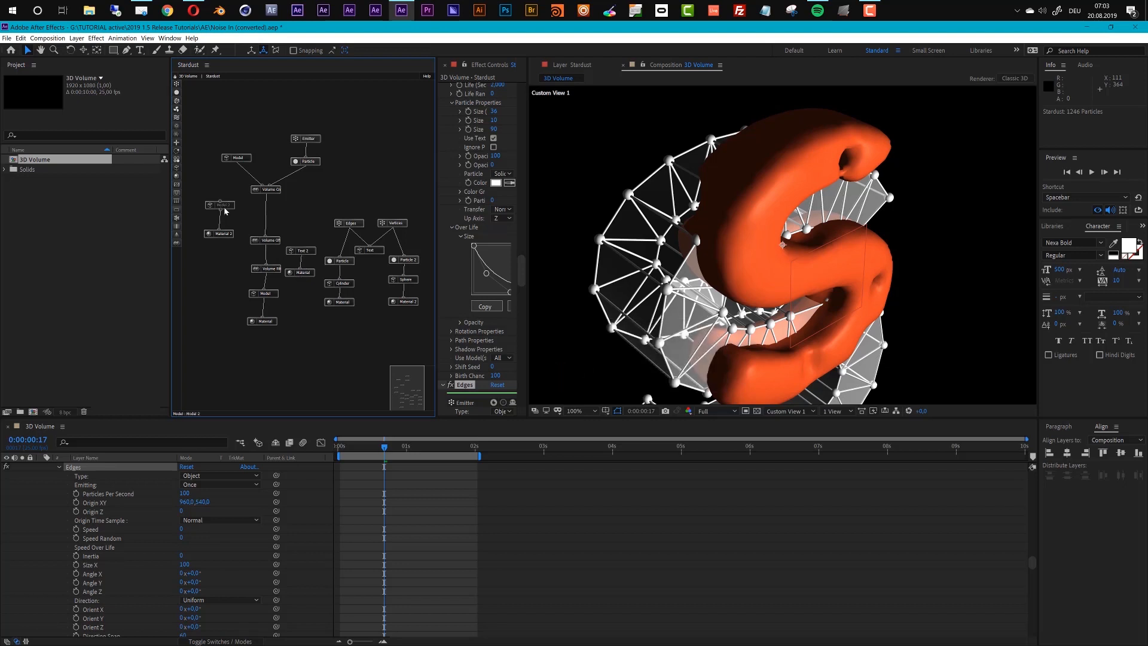
drag(312, 253, 306, 290)
key(Delete)
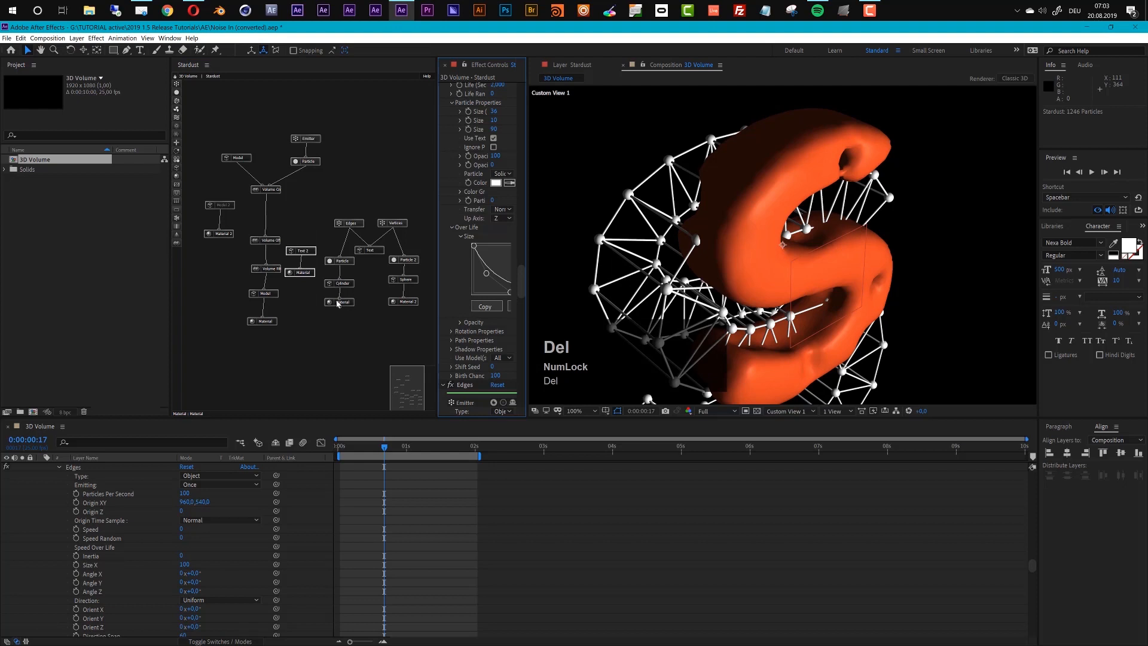
click(372, 254)
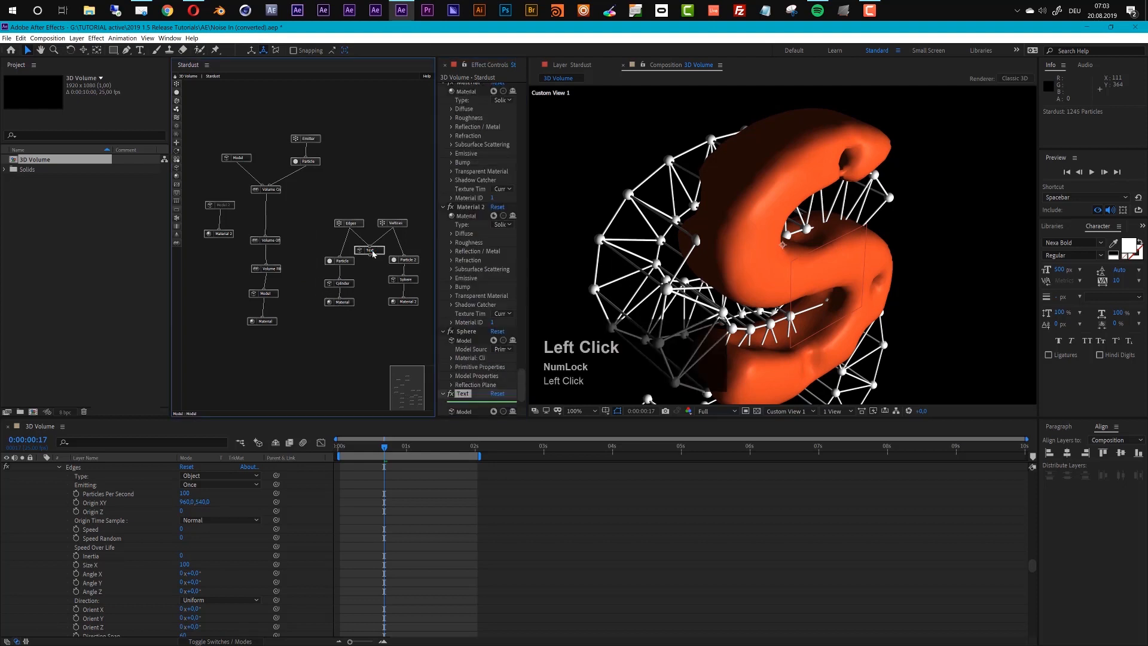
key(Delete)
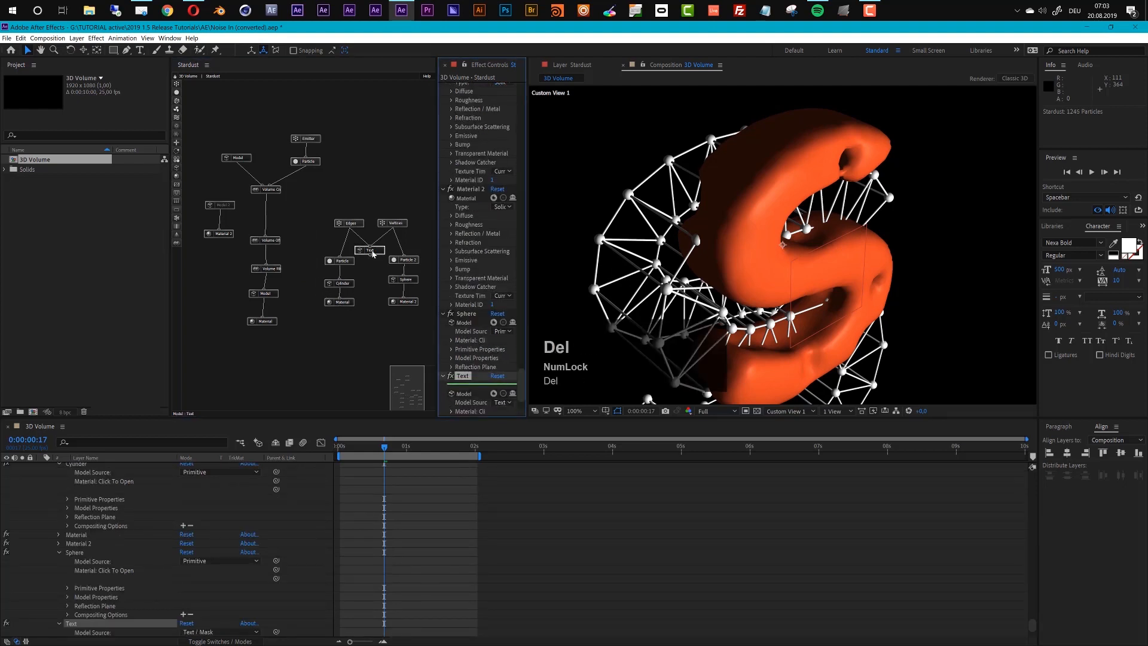
Duplicate the Model node feeding the Volume Creator and connect the copy to the Edges and Vertices emitters.
click(237, 158)
key(ctrl+c)
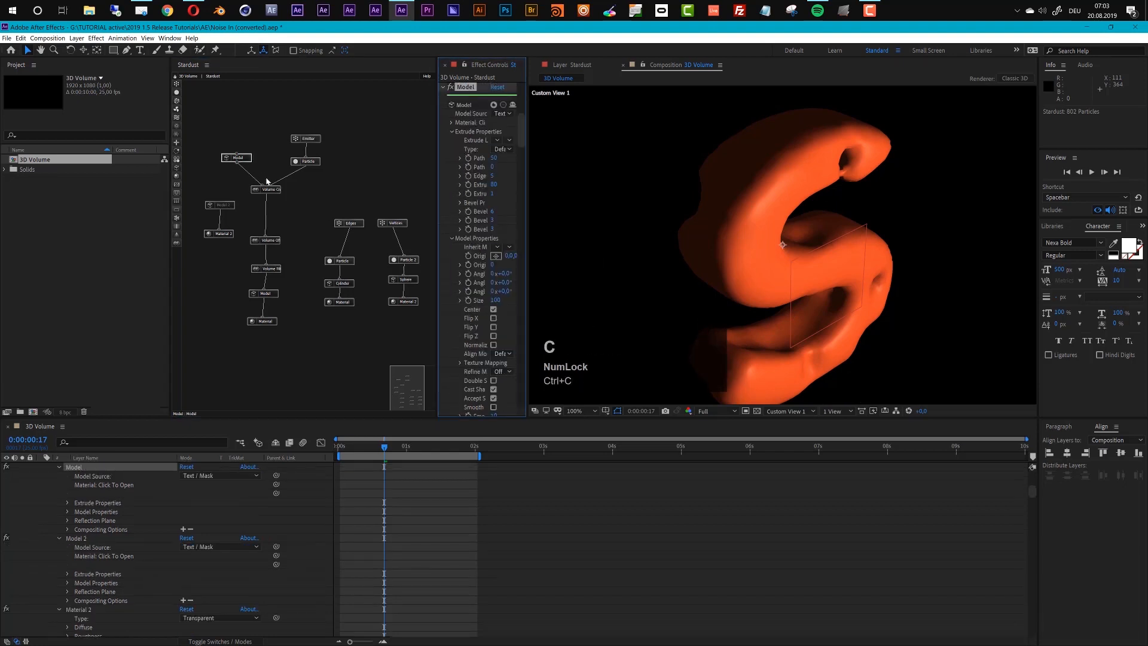
key(ctrl+d)
click(333, 200)
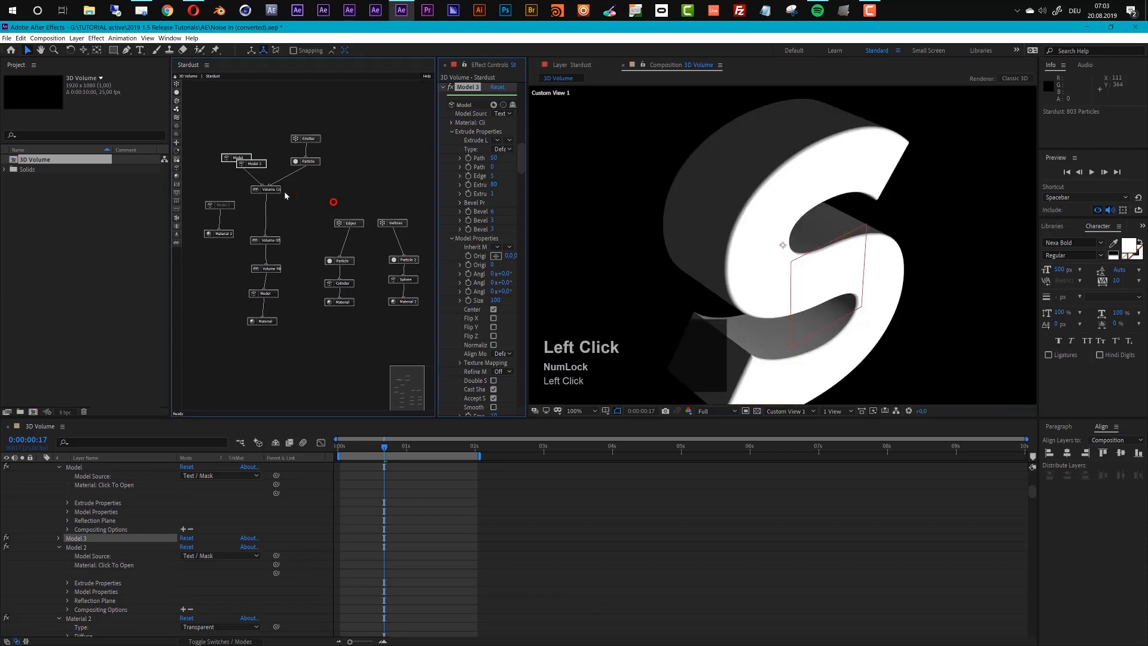
drag(266, 168, 369, 247)
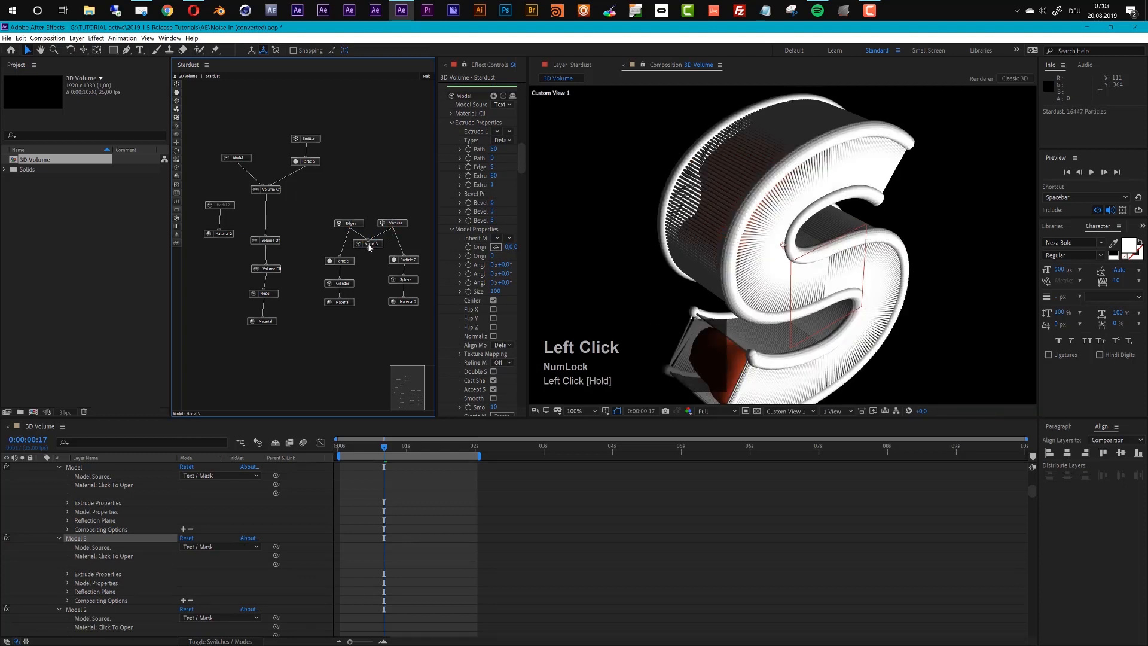
click(372, 249)
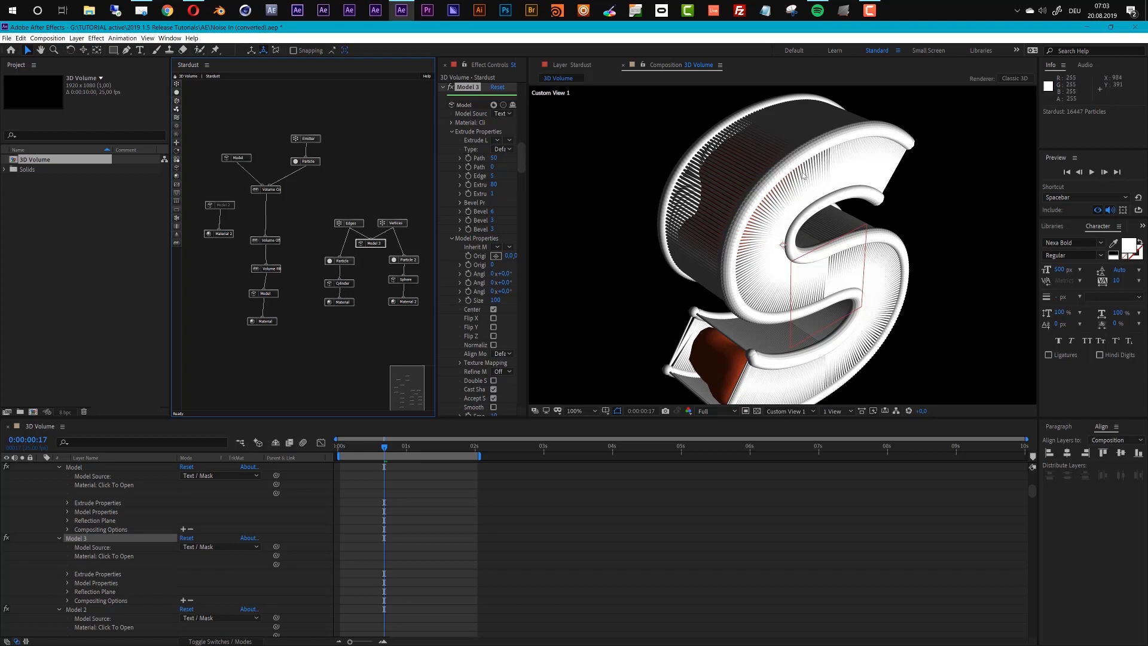
Set Model 3's Path Samples to 5 and its Bevel Depth and Bevel Distance to 0.
click(376, 243)
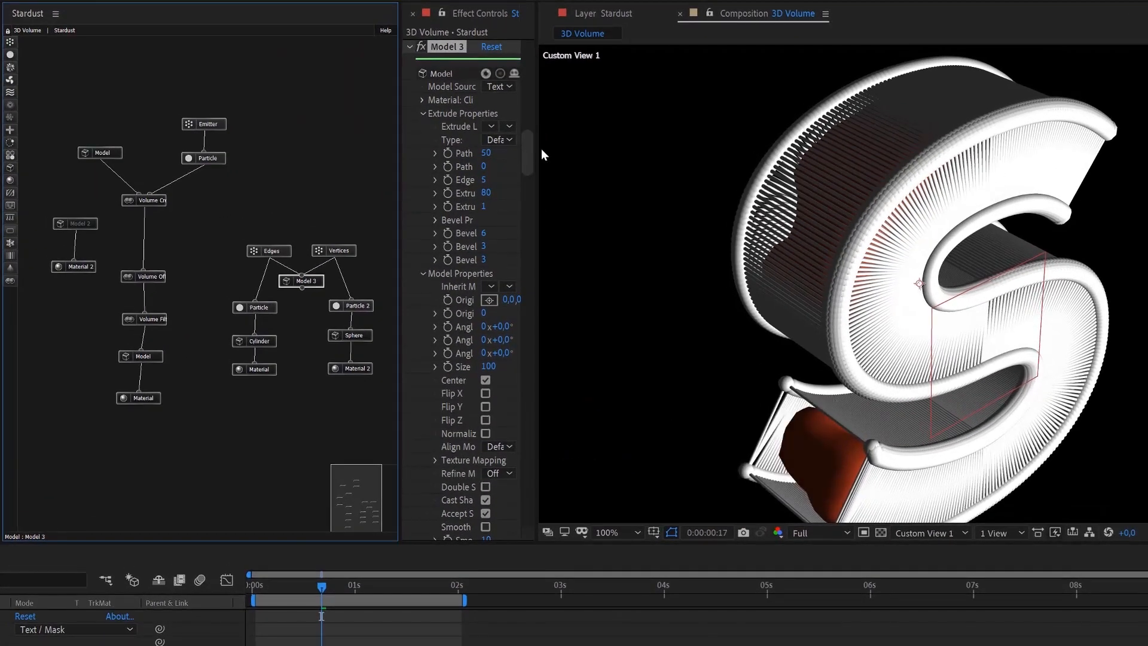
drag(401, 138, 277, 134)
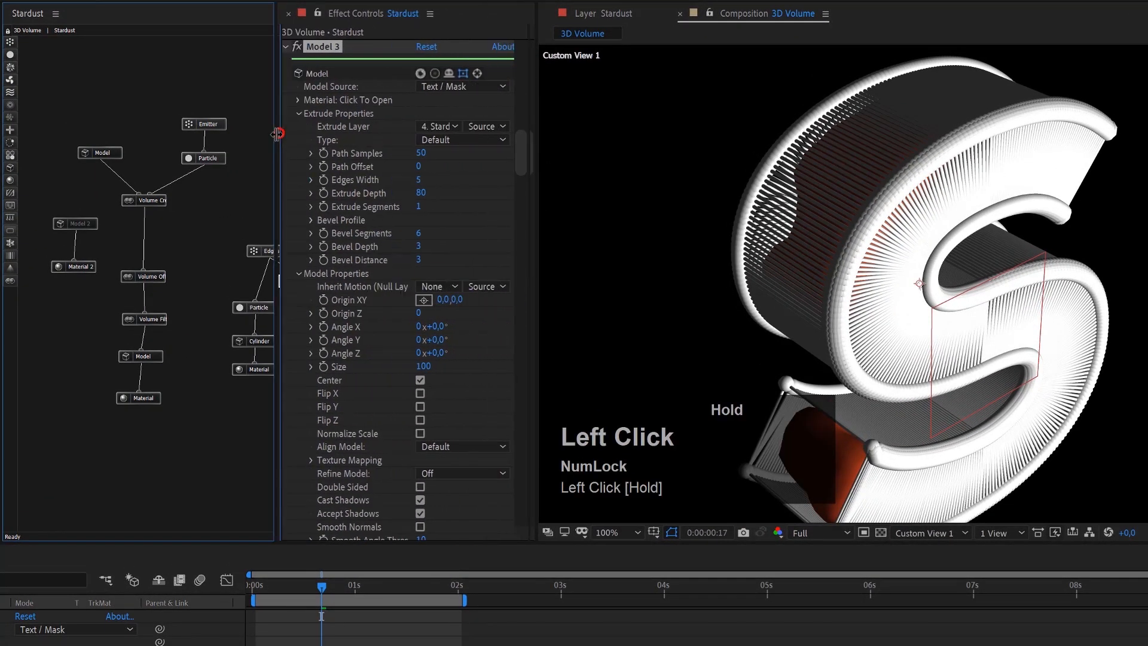
click(423, 153)
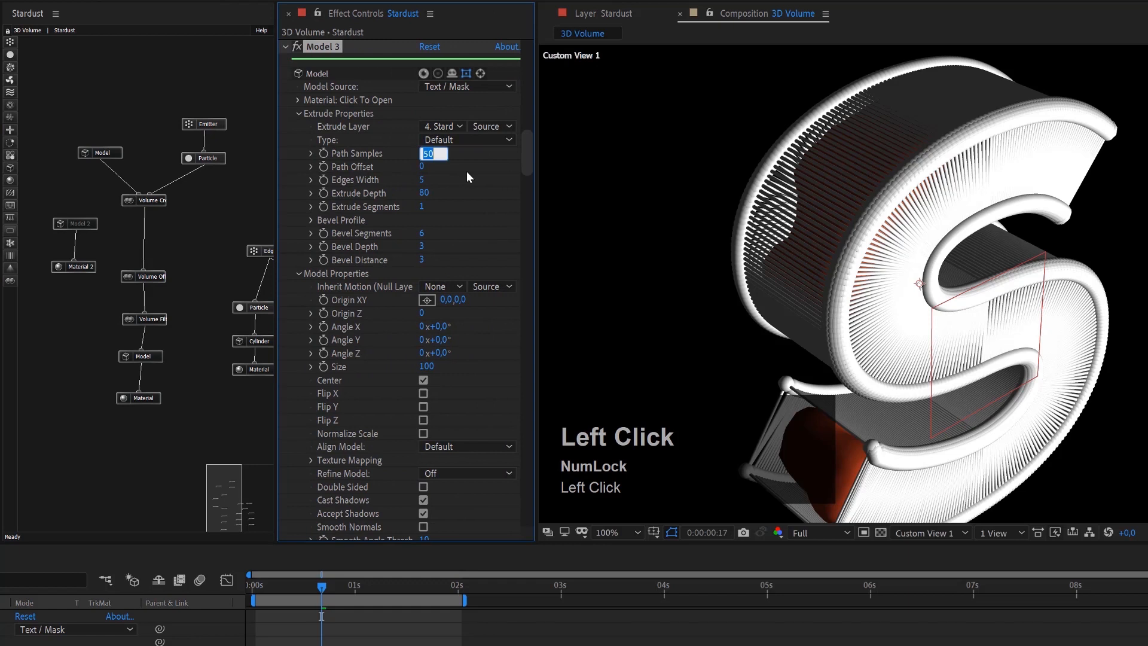
text(5)
key(Return)
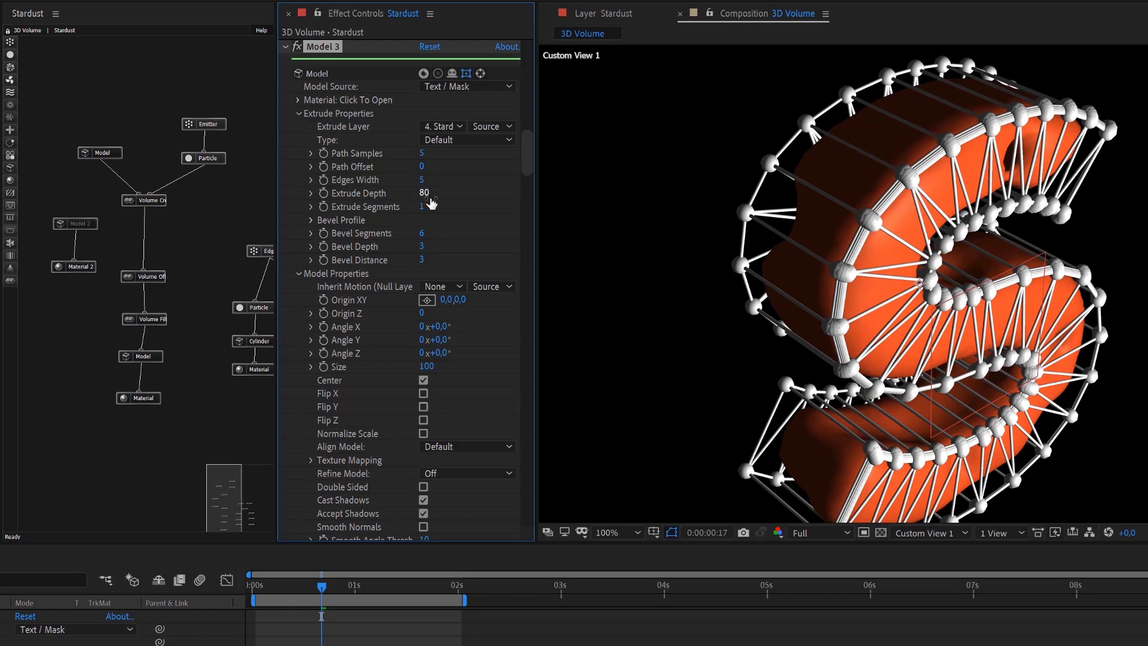
click(422, 247)
text(0)
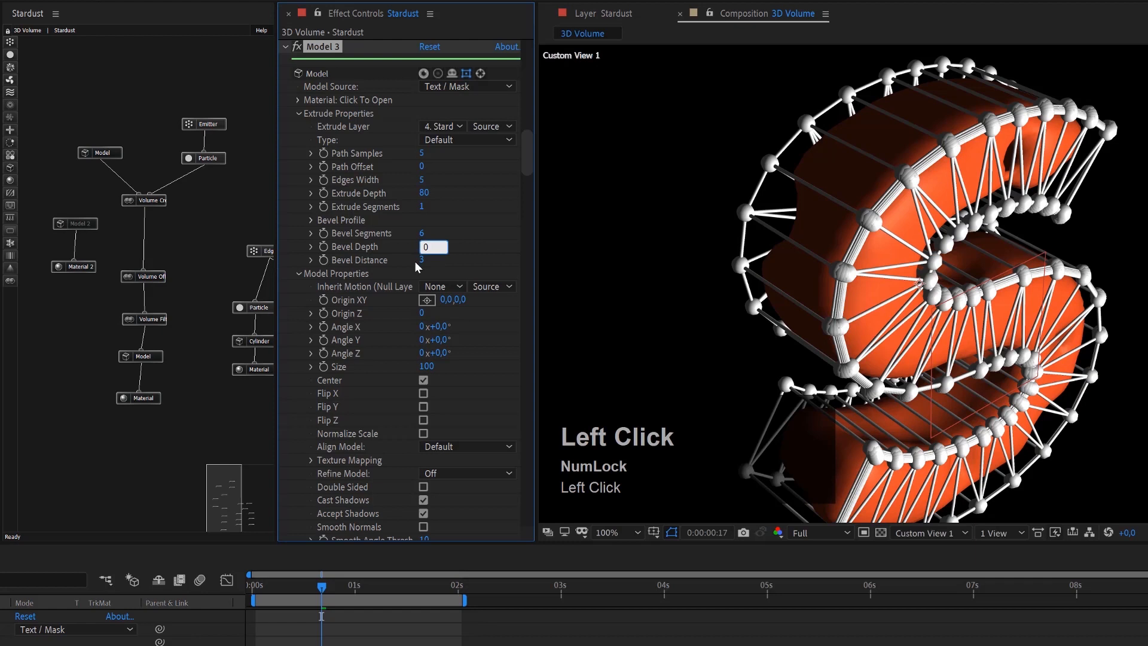
click(419, 261)
text(0)
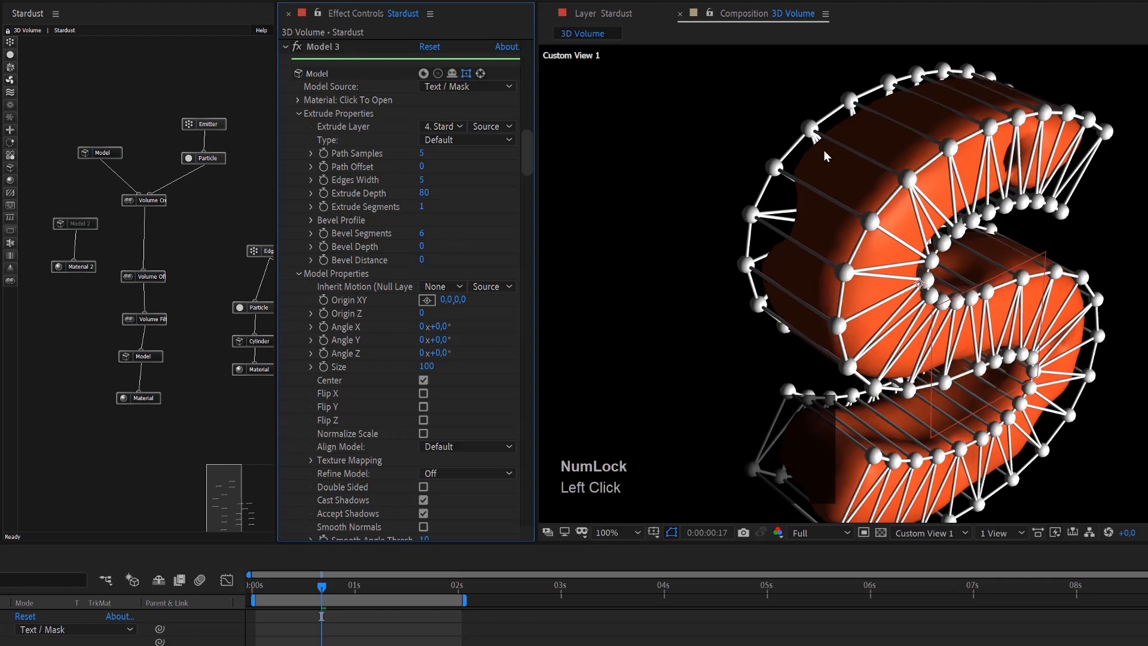
Examine the particle size properties of the Particle node under the Edges emitter.
drag(217, 503, 231, 504)
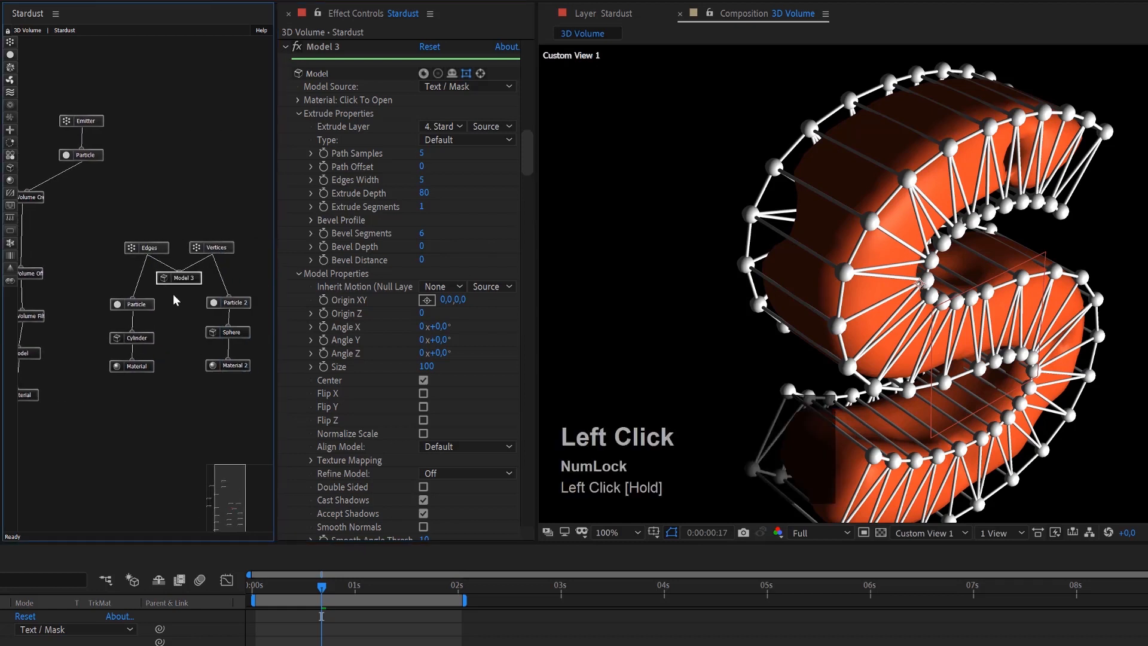
click(163, 250)
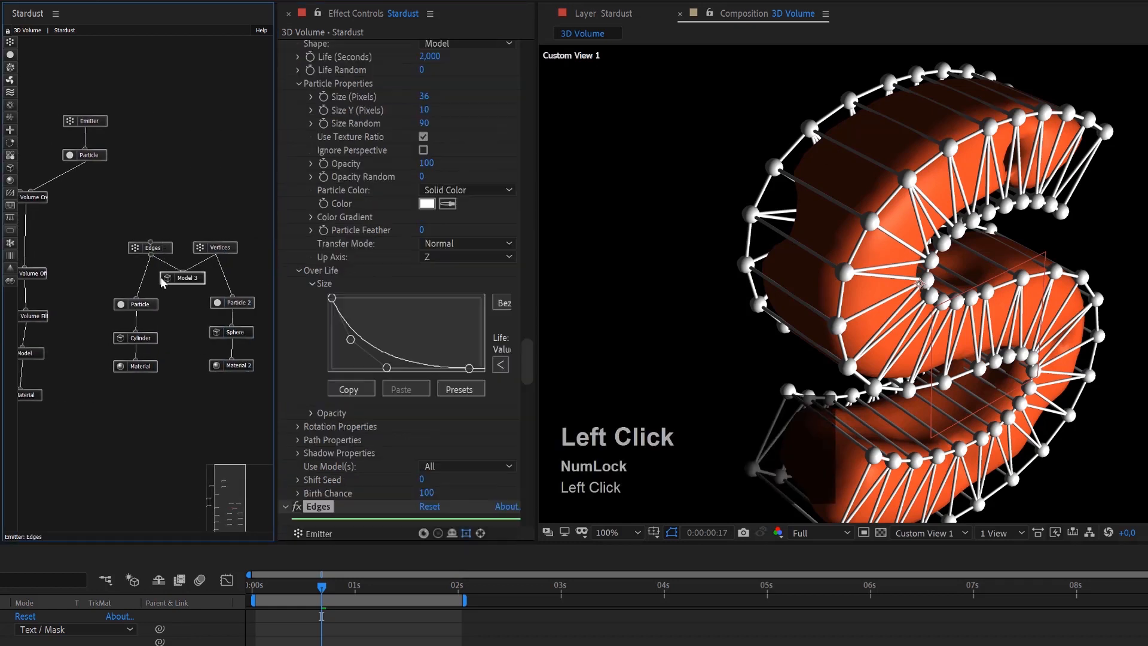
click(147, 305)
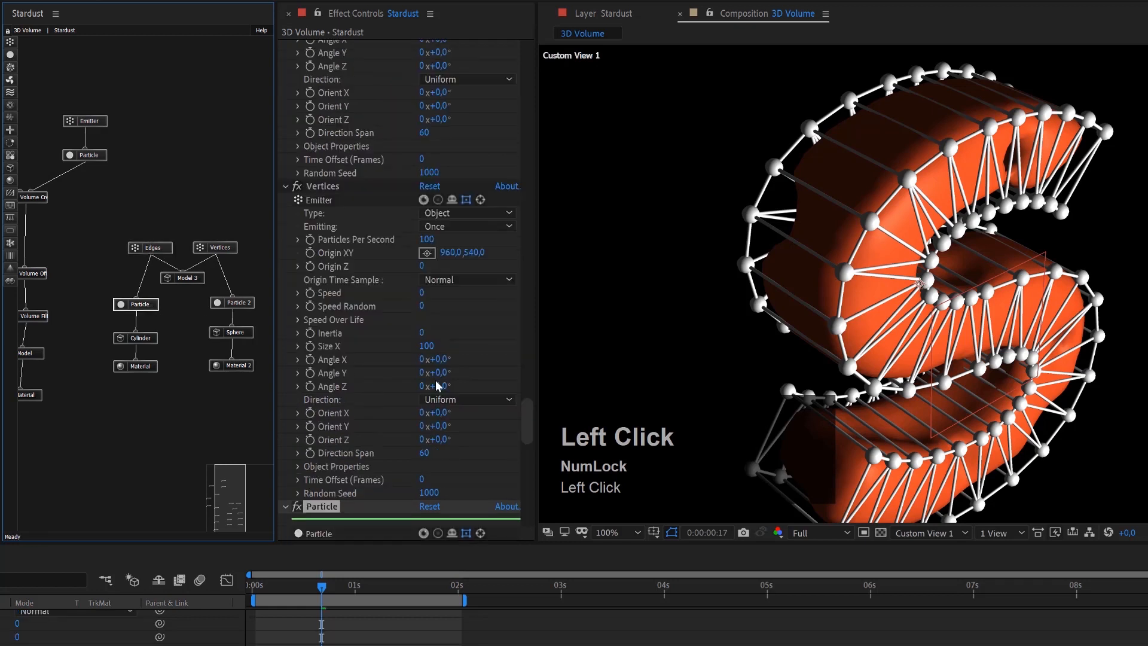
scroll(439, 385, down, 5)
click(297, 431)
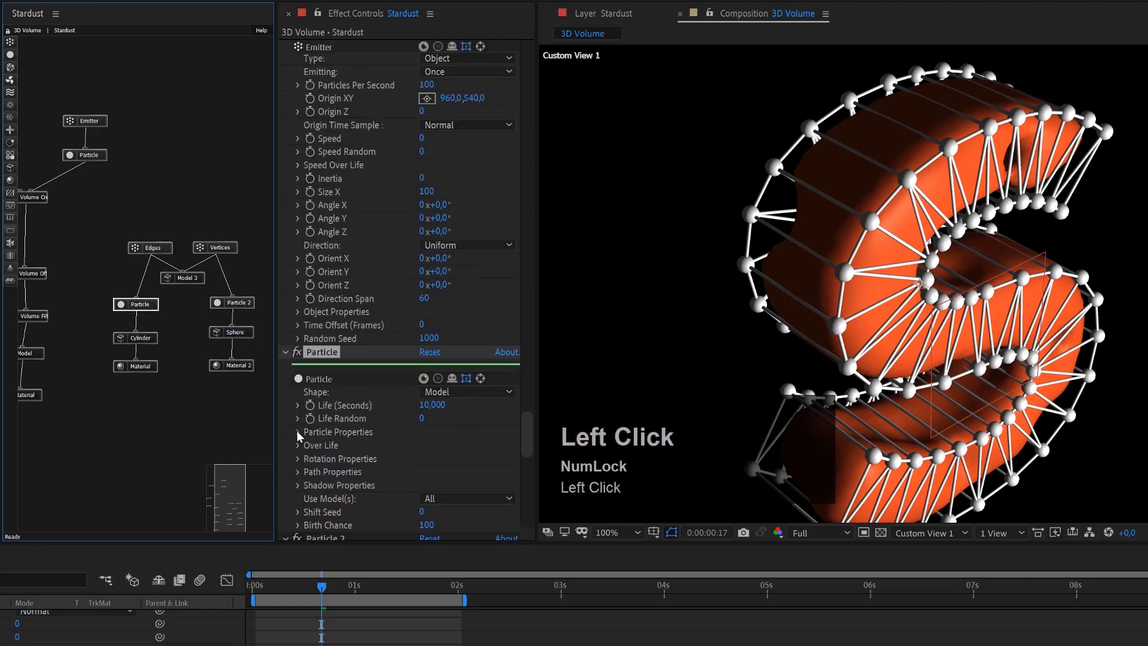
click(298, 418)
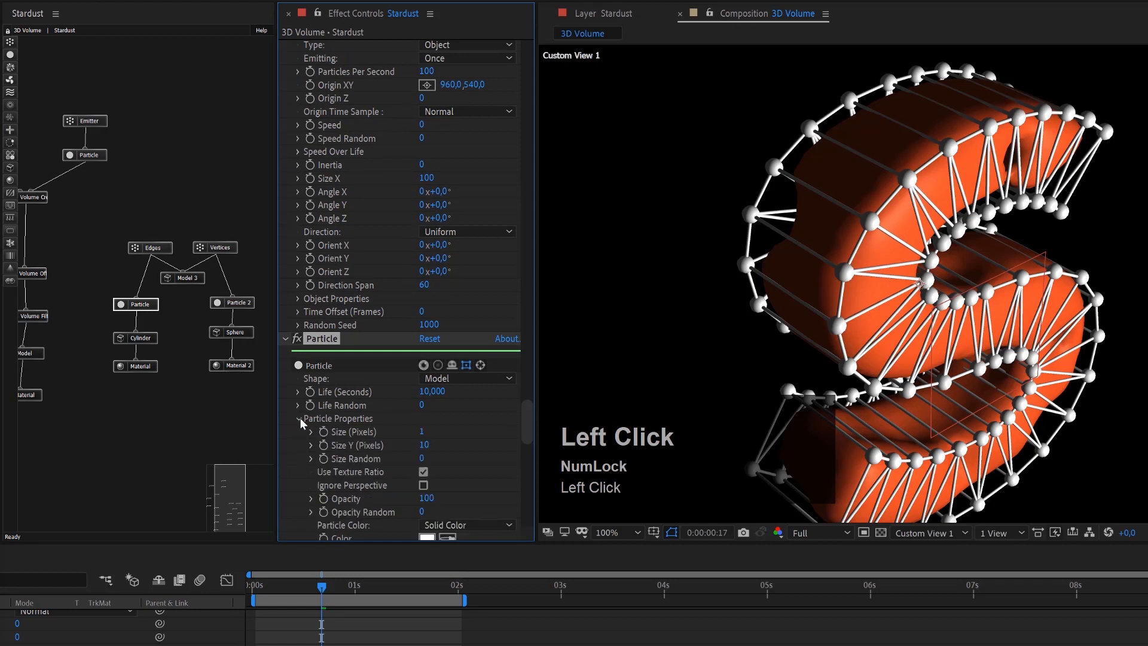
click(423, 374)
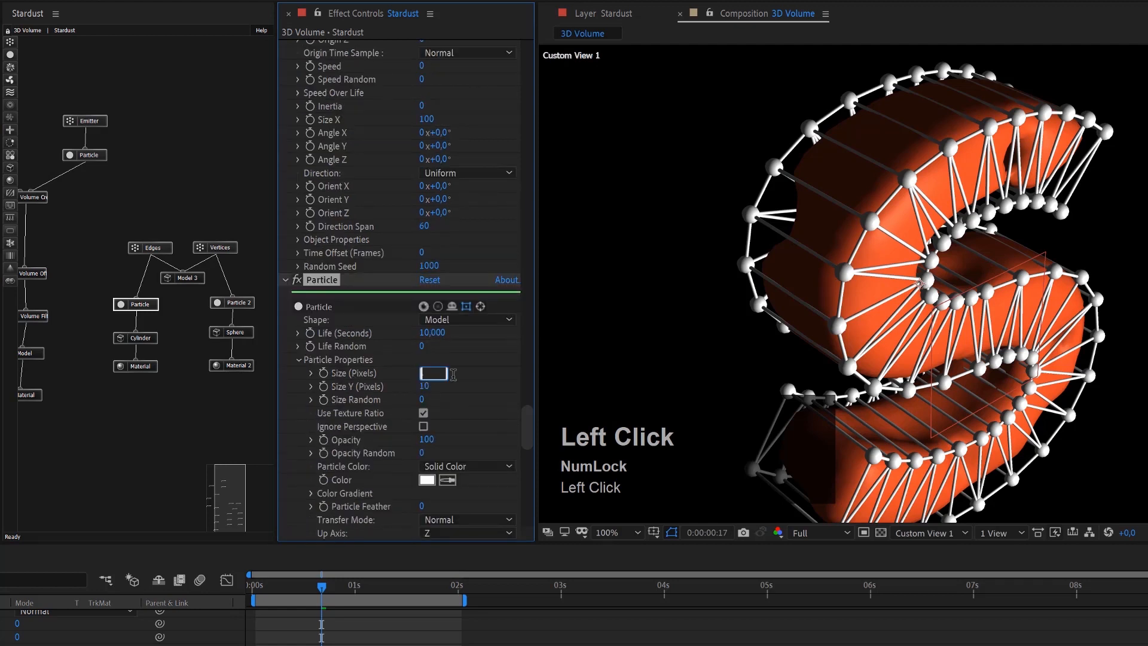
Thin the wireframe edges by setting the Cylinder node's primitive Size X to 0.5.
click(153, 339)
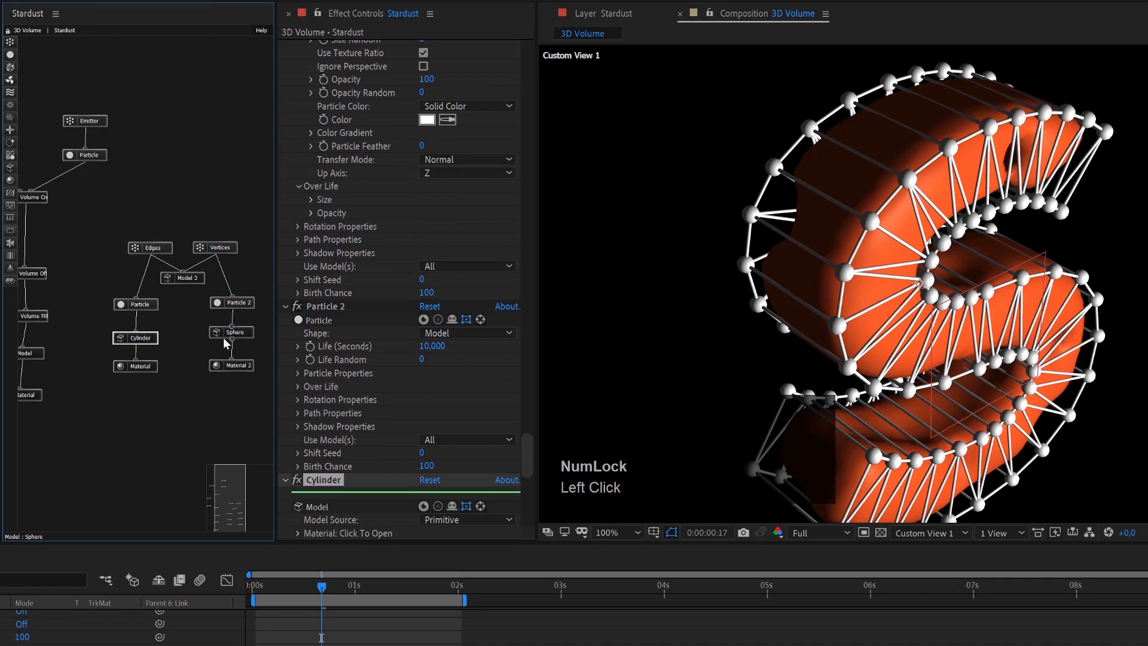
scroll(321, 432, down, 1)
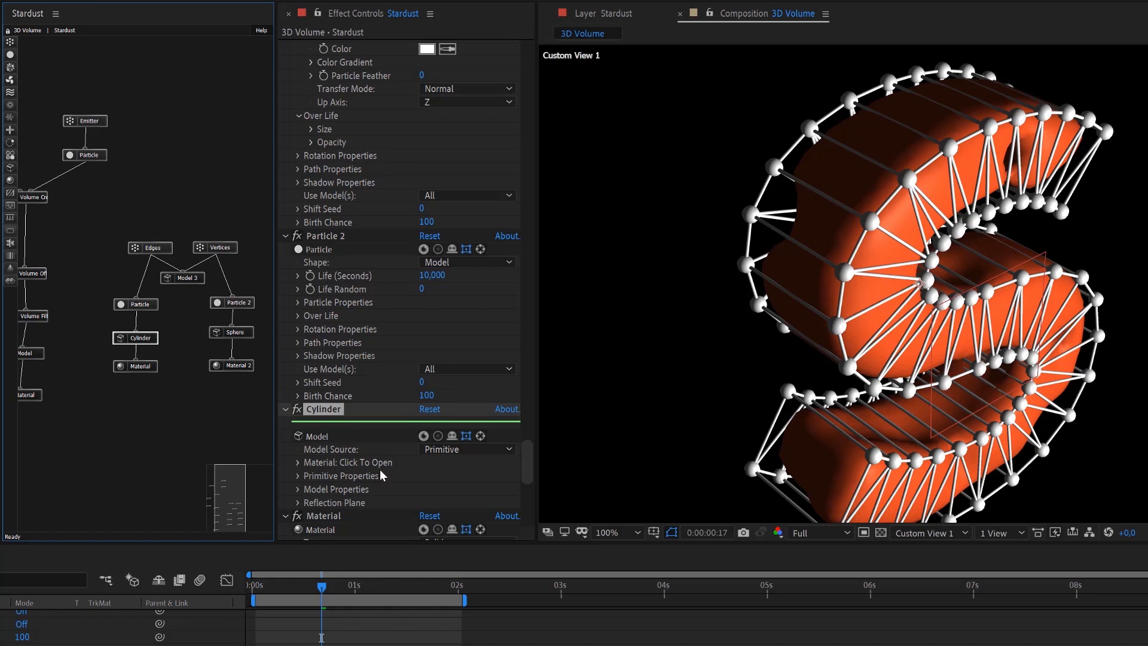
scroll(308, 479, down, 1)
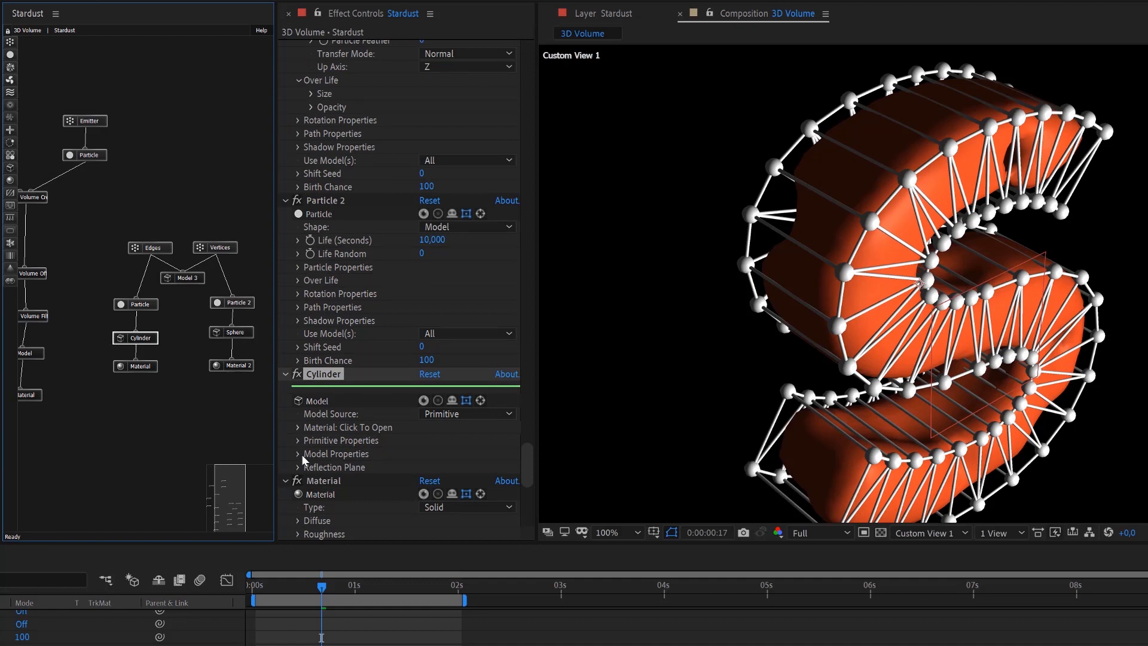
click(297, 454)
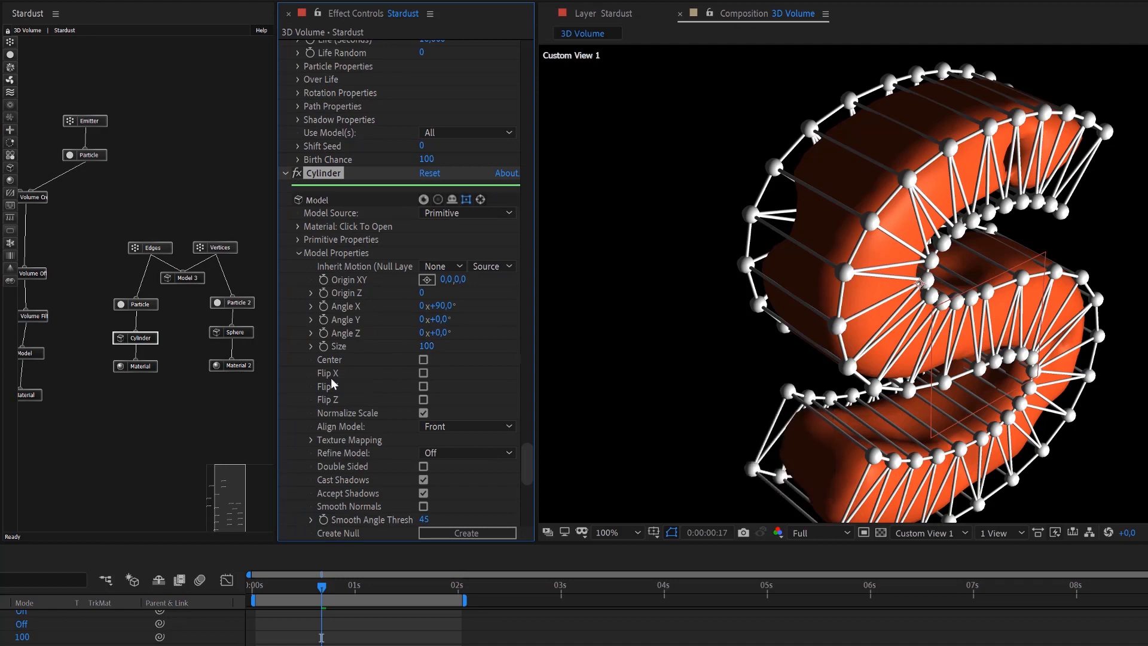
click(298, 240)
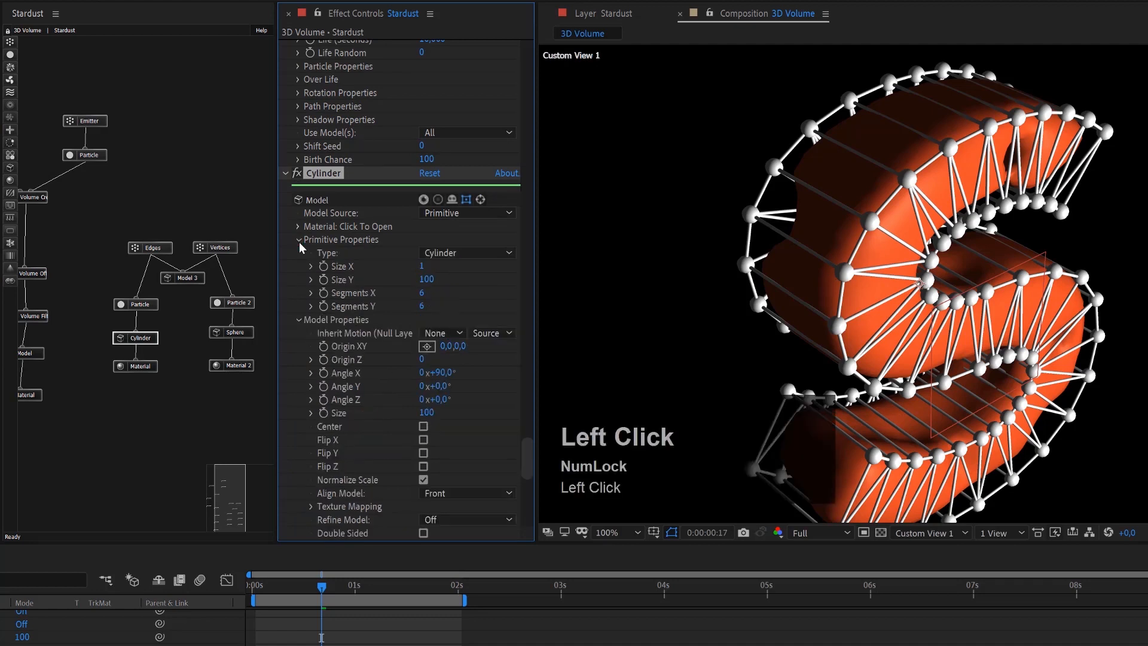
click(423, 266)
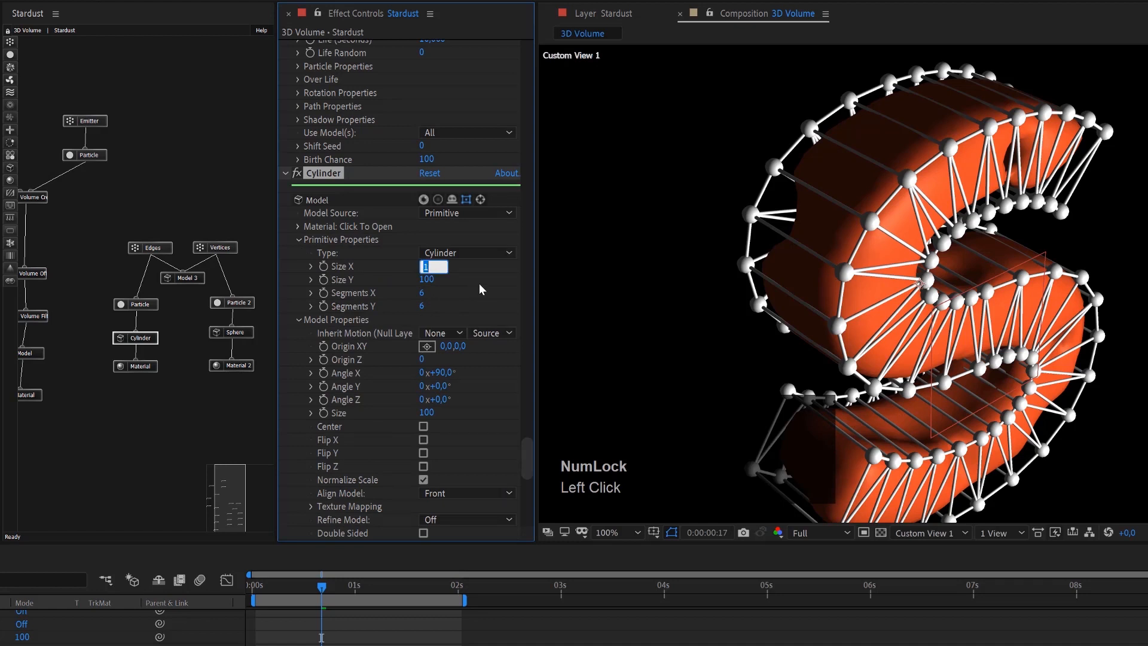
text(,5)
key(Return)
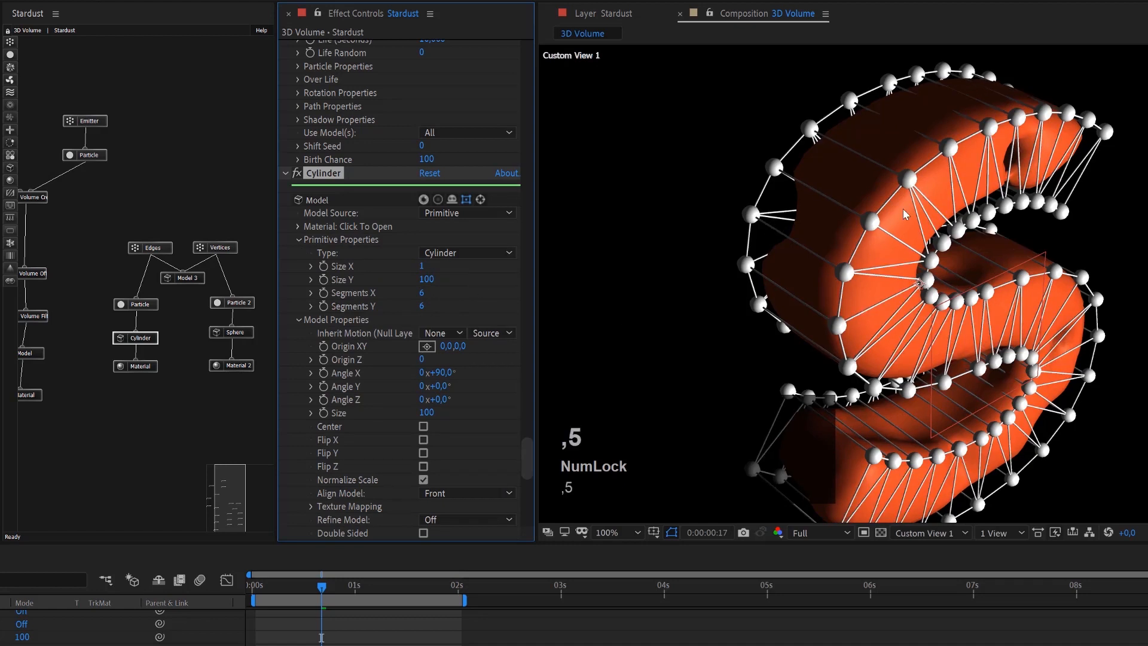
Set the Size (Pixels) of Particle 2 under the Vertices emitter to 2.
click(243, 308)
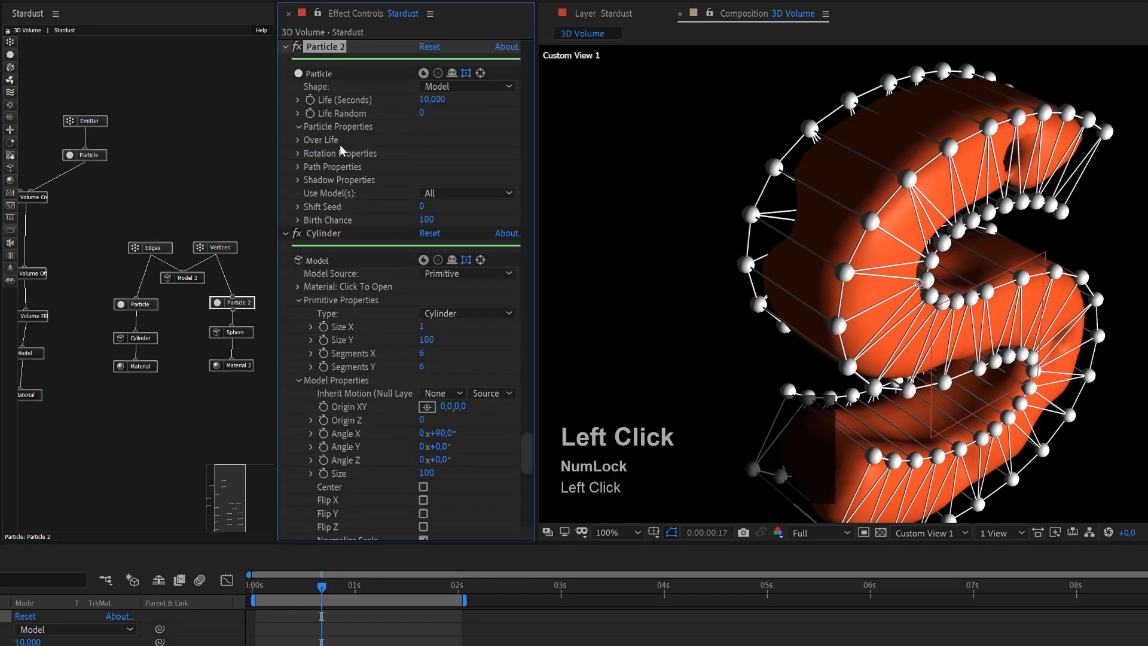
click(298, 127)
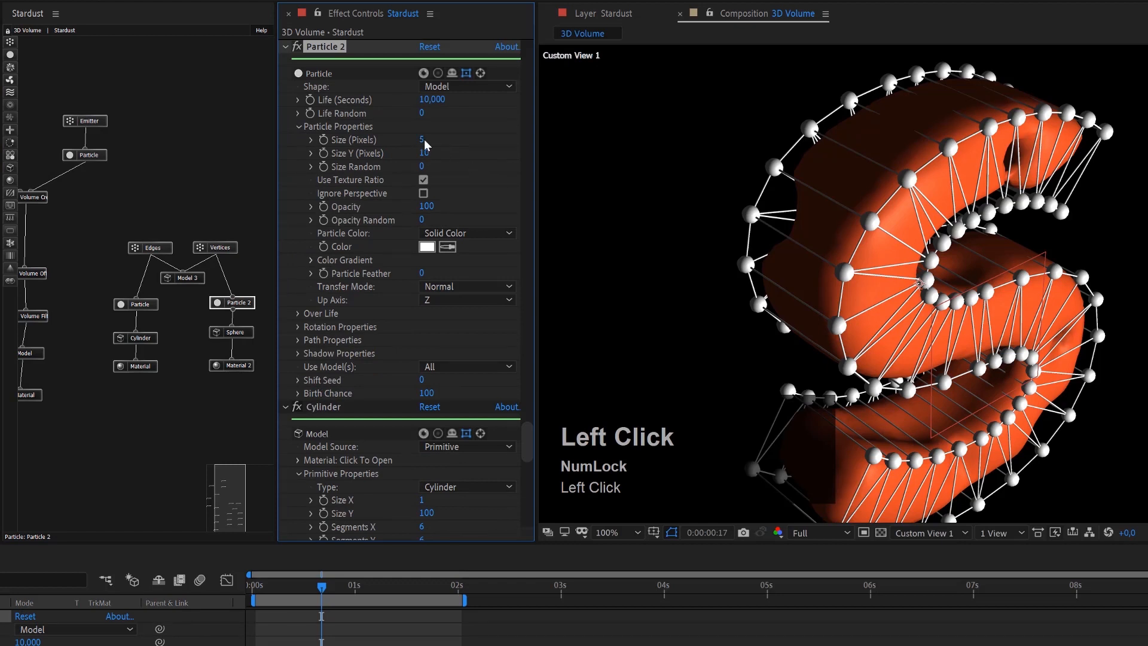
click(426, 143)
text(2)
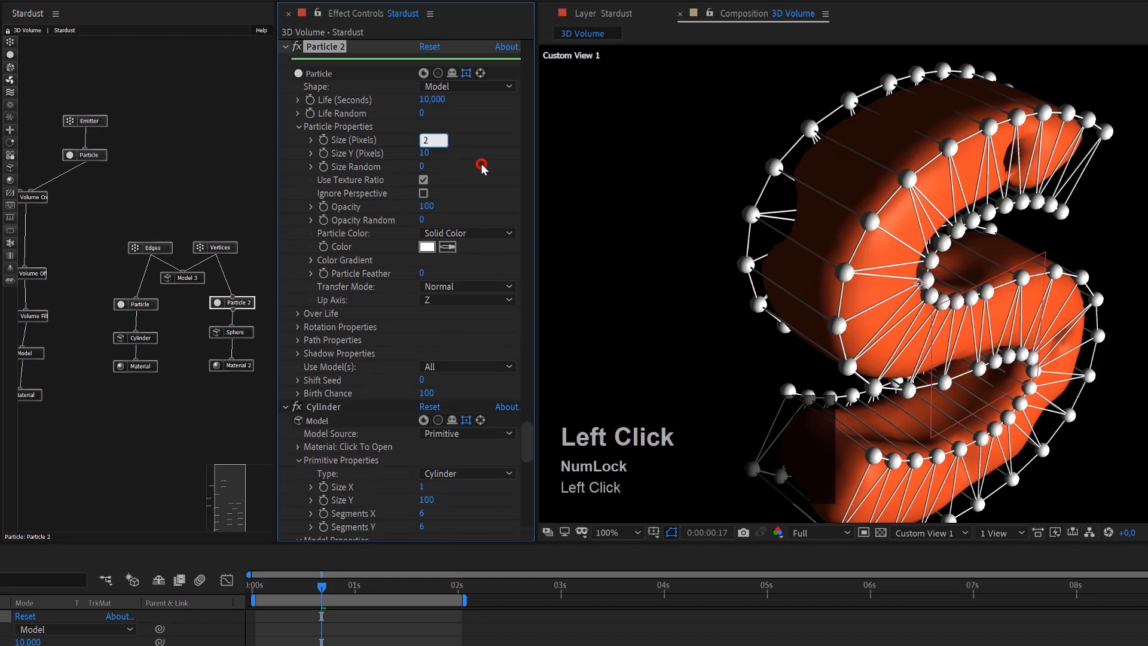
click(482, 165)
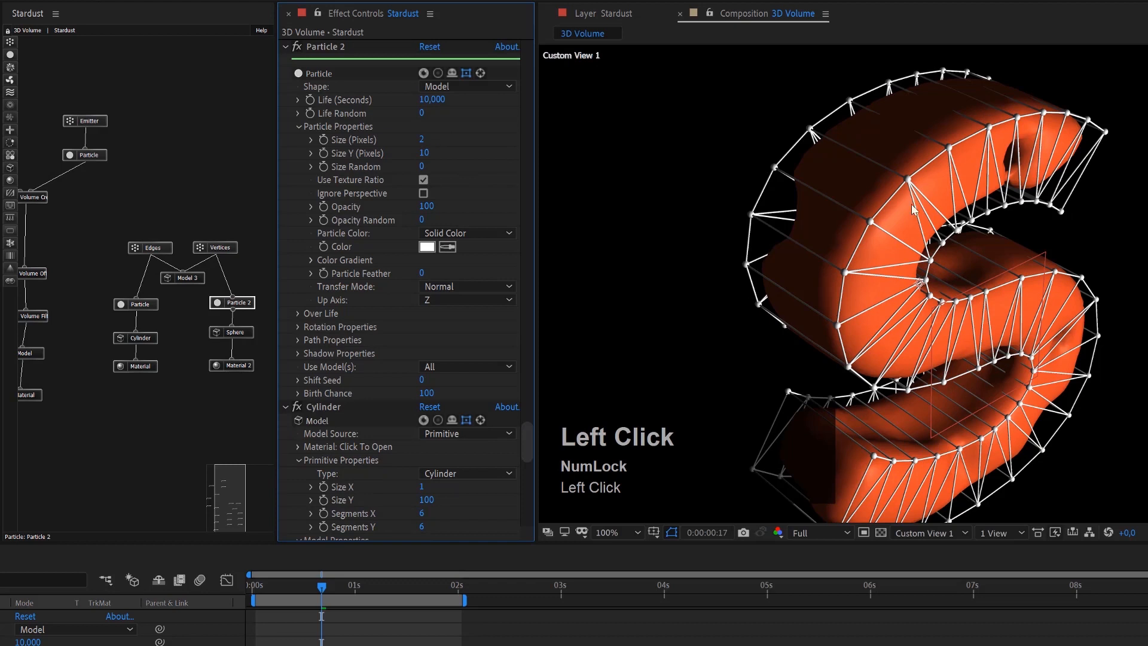
Change the particle color of the Particle node under the Edges emitter to near-black.
click(232, 365)
scroll(421, 418, down, 3)
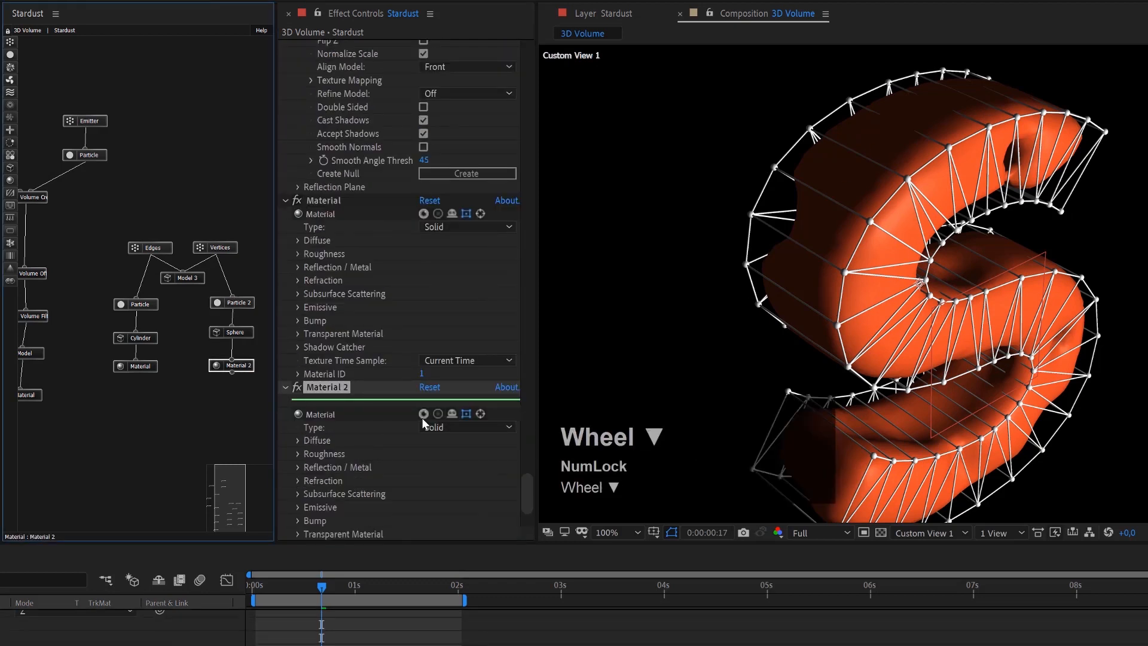
click(155, 369)
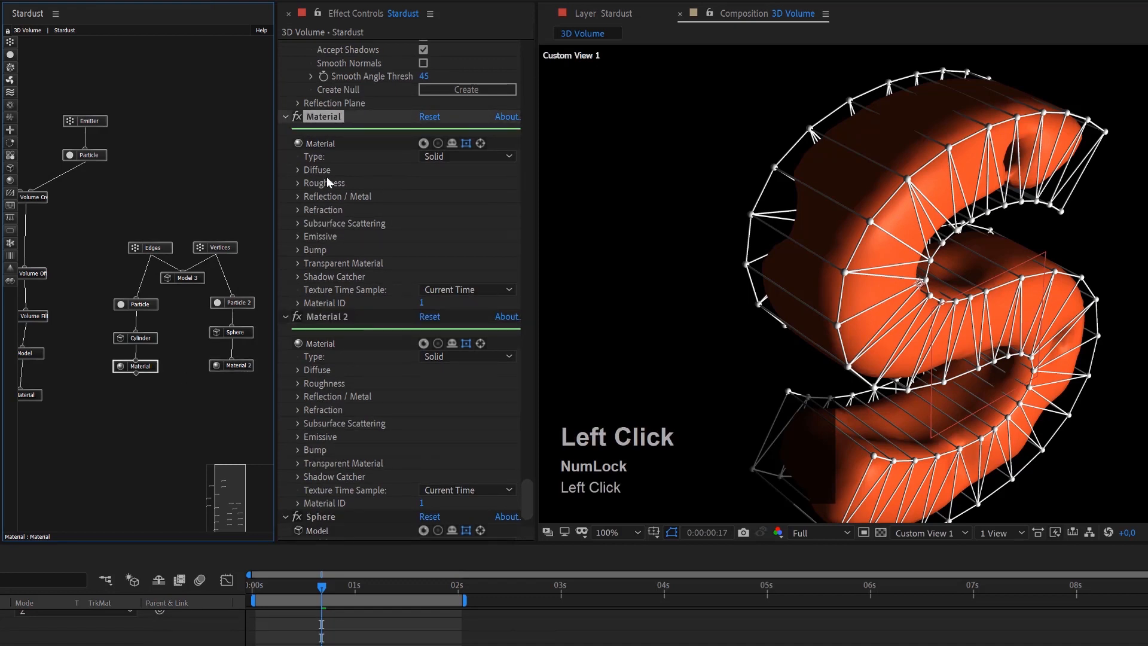
click(297, 170)
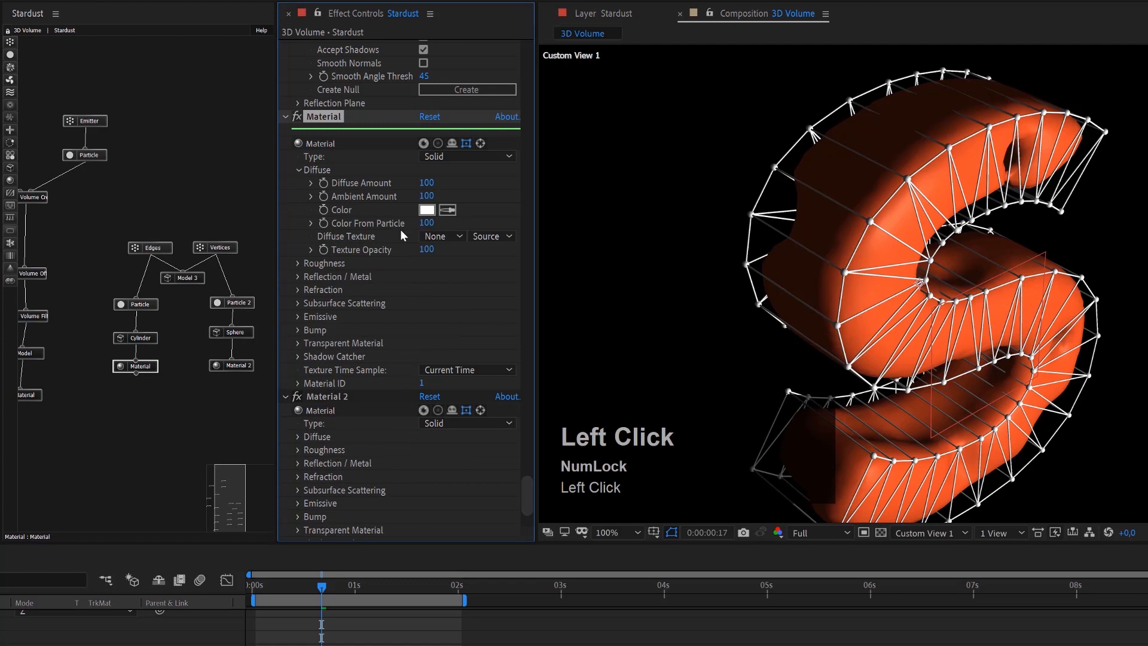
click(140, 305)
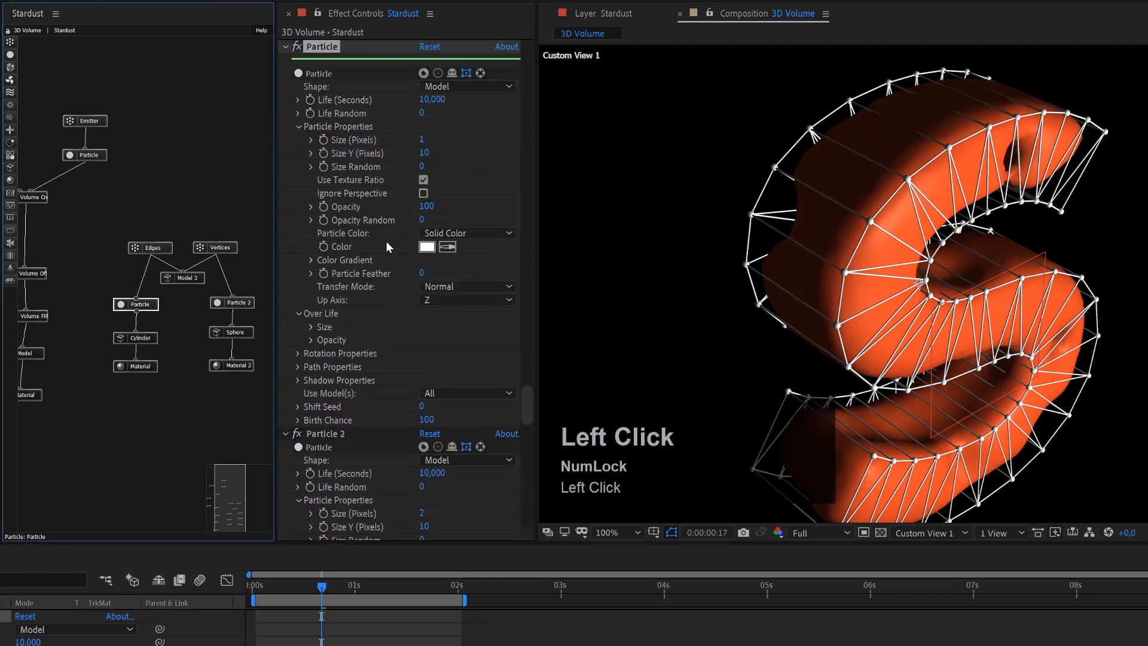
click(427, 247)
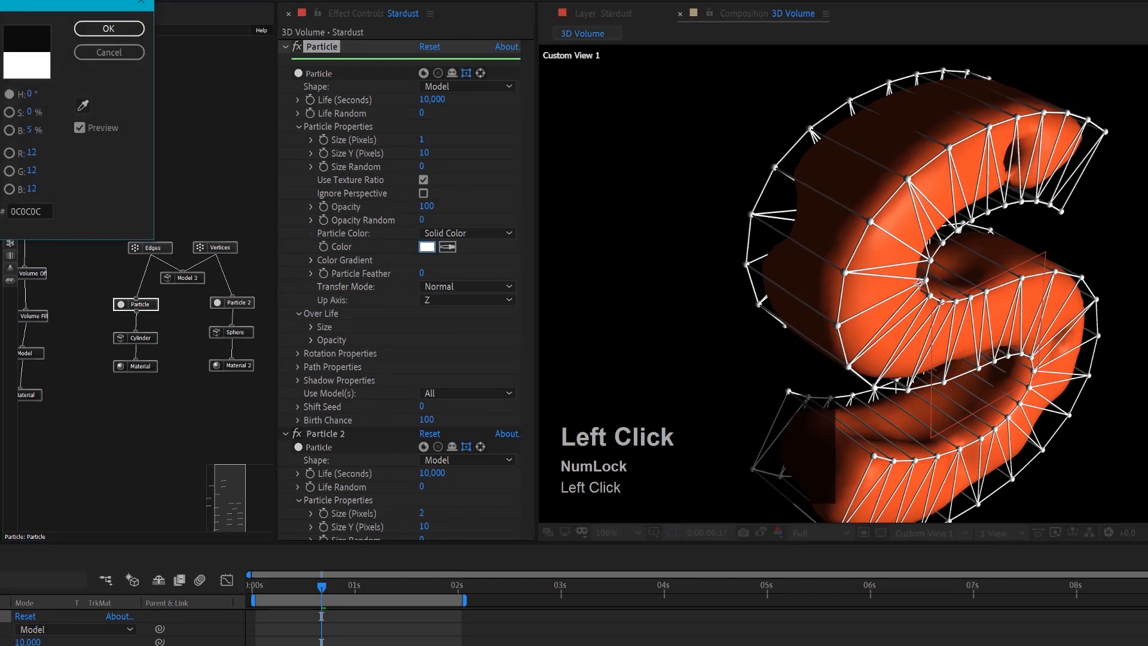
drag(0, 219, 0, 201)
click(96, 31)
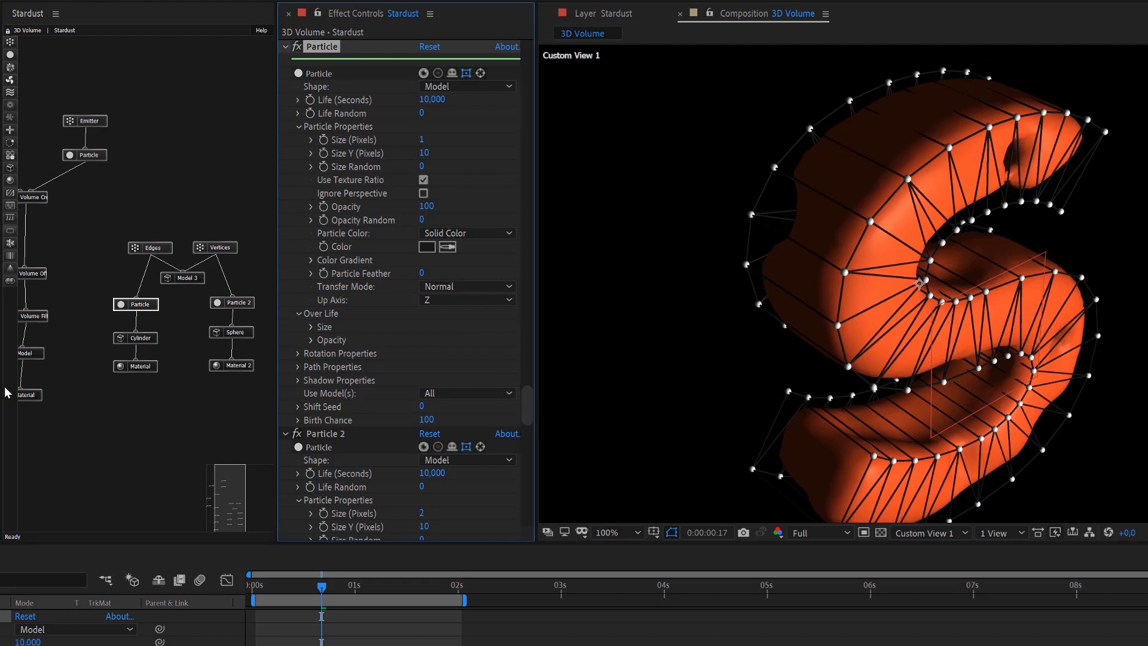
Add a separate Model node above the wireframe nodes and set its Model Source to Primitive.
click(13, 172)
drag(48, 172, 177, 119)
scroll(411, 386, down, 3)
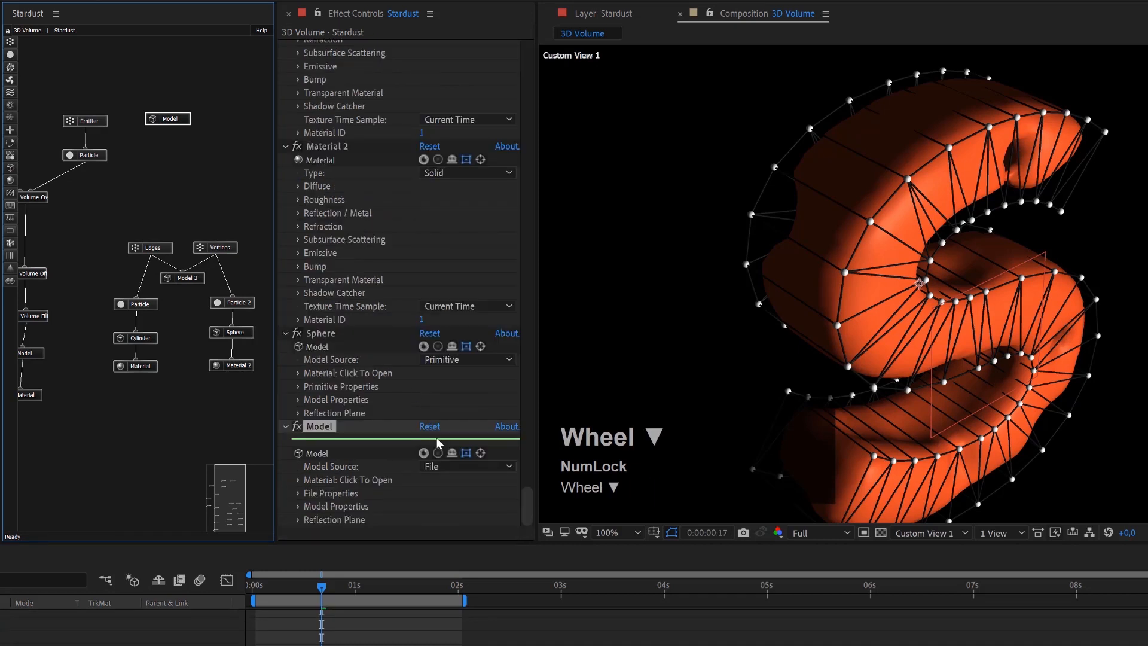
click(442, 466)
click(432, 494)
click(298, 492)
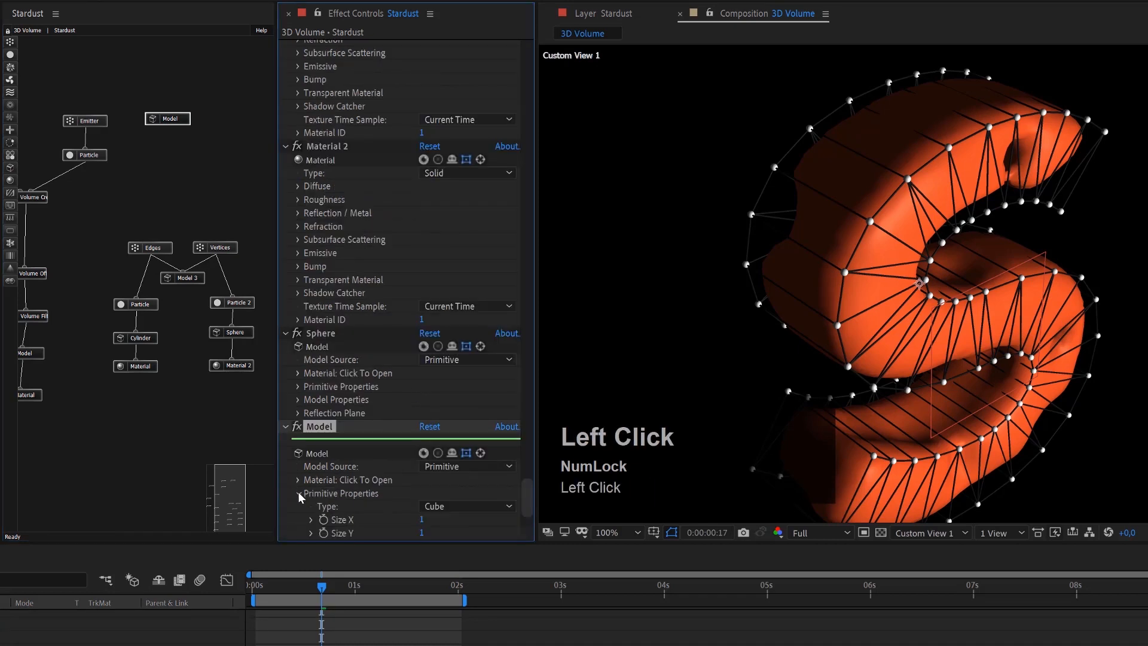
scroll(471, 505, down, 2)
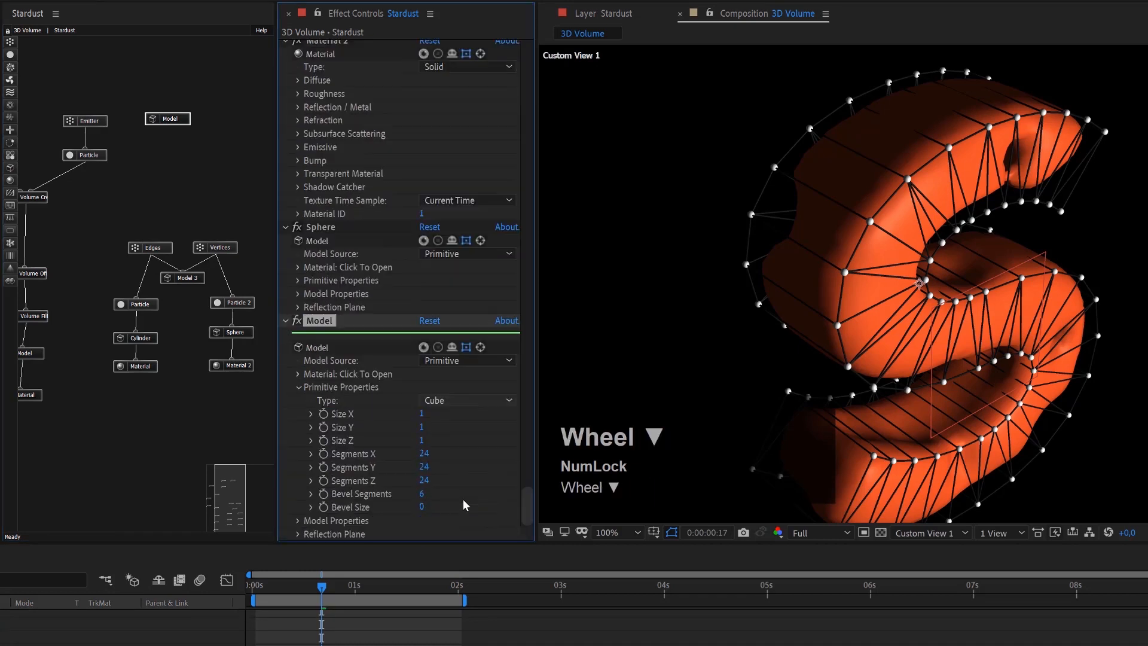
Set the new cube primitive's Size X and Size Y to 750.
click(422, 414)
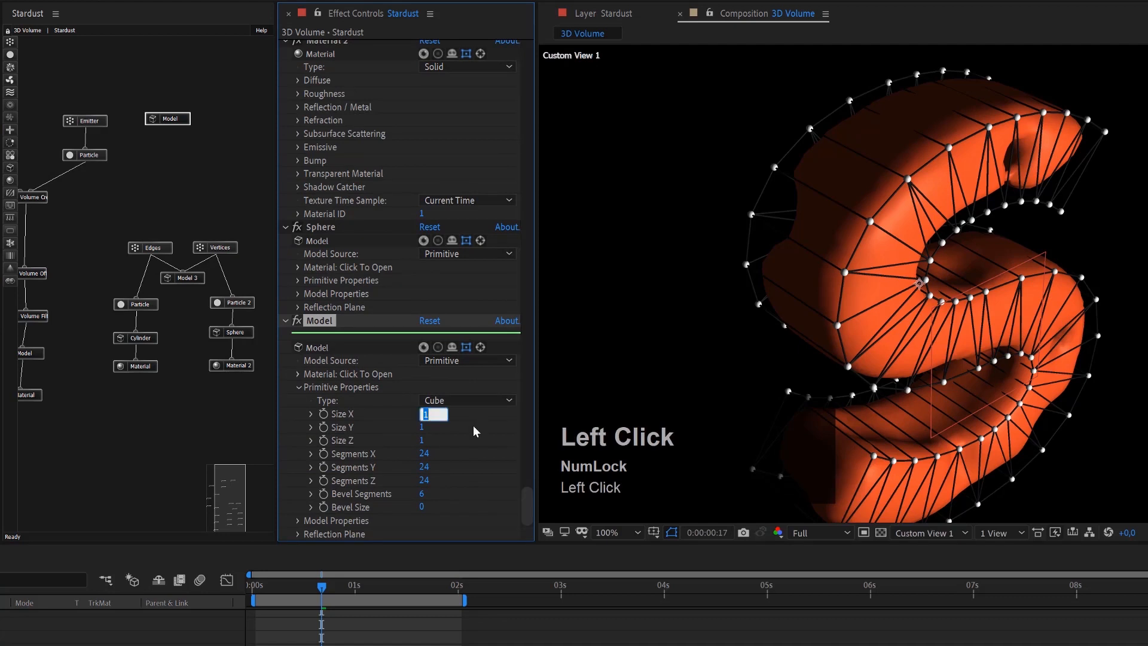
text(750)
key(Tab)
text(750)
key(Return)
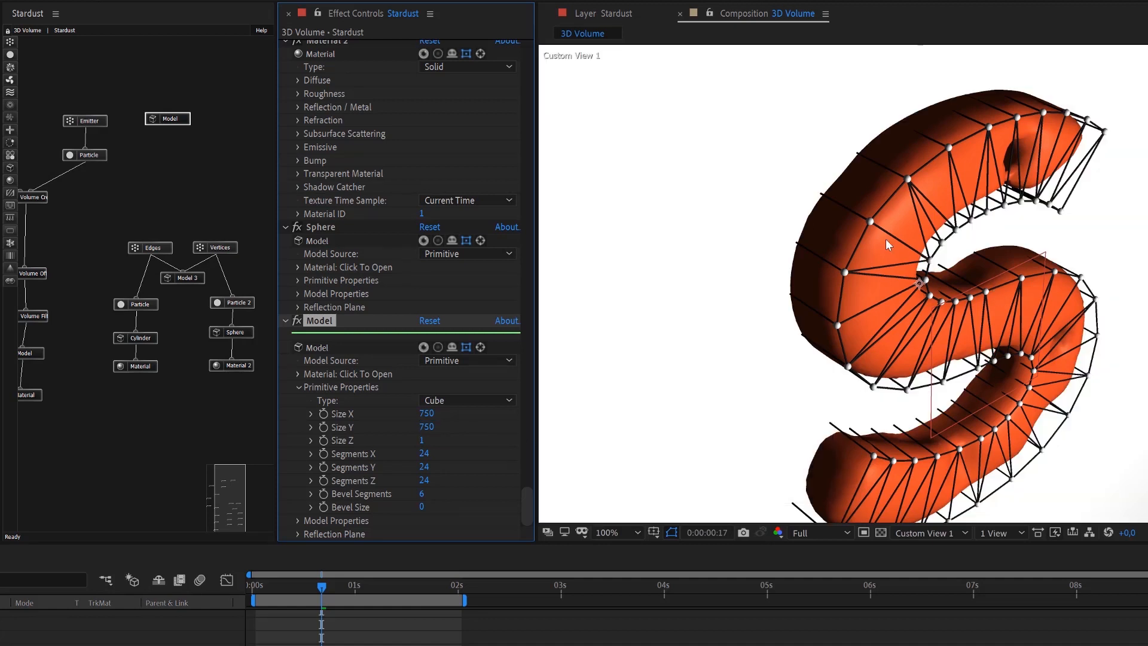
Set the cube's Segments X, Segments Y and Segments Z to 4.
click(424, 452)
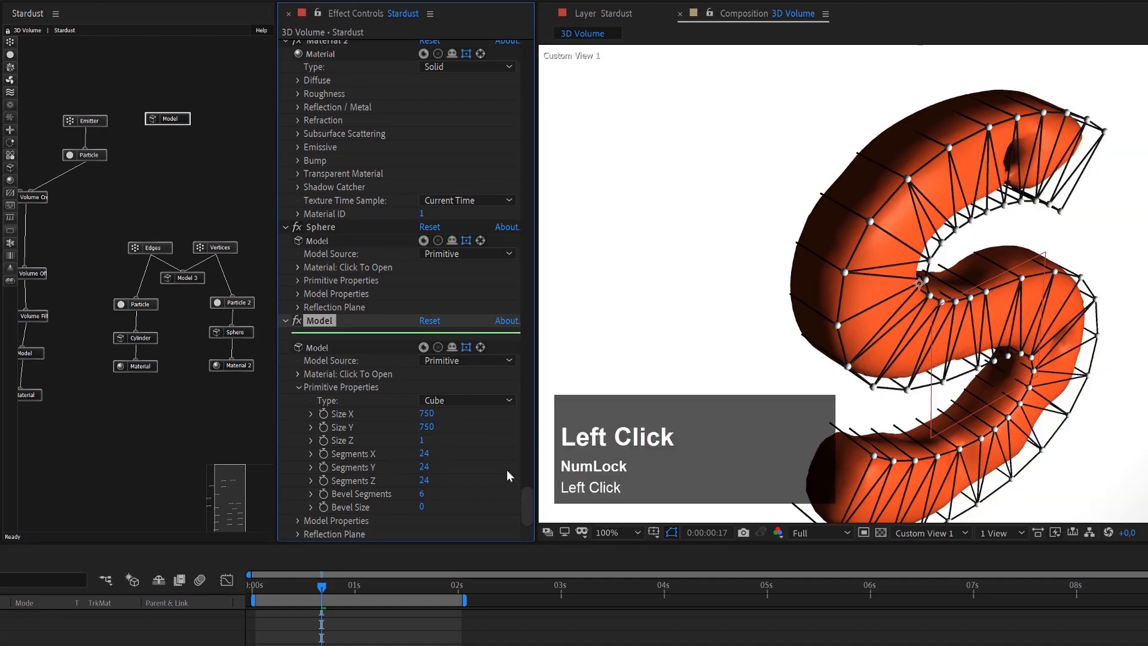
text(4)
key(Tab)
text(4)
key(Tab)
key(Tab)
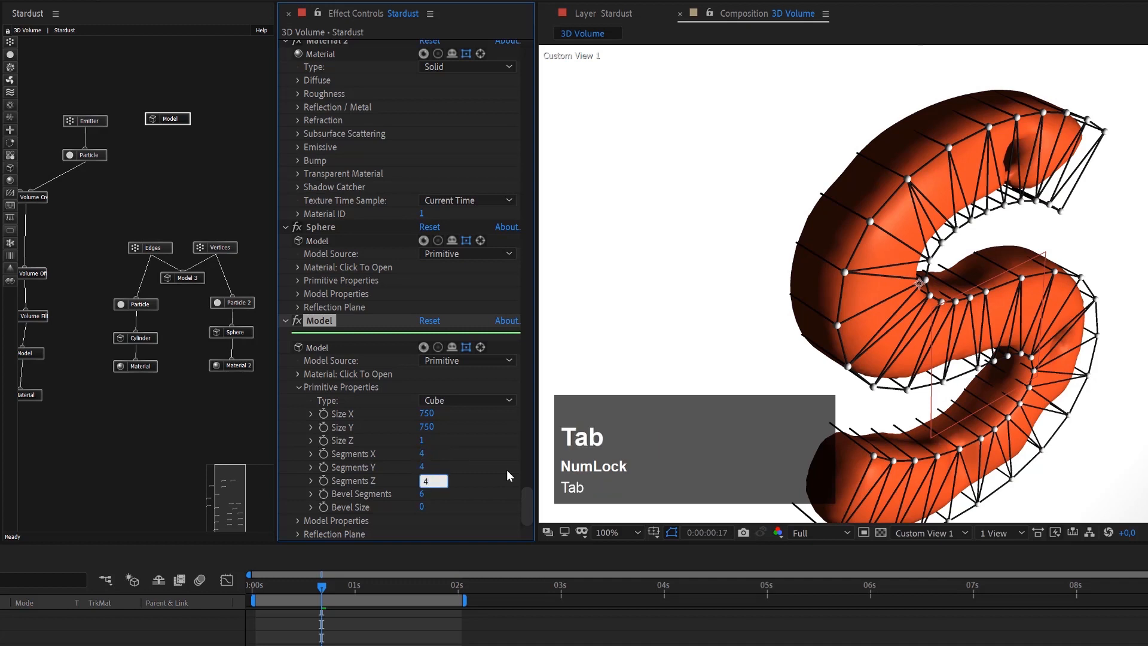
click(507, 476)
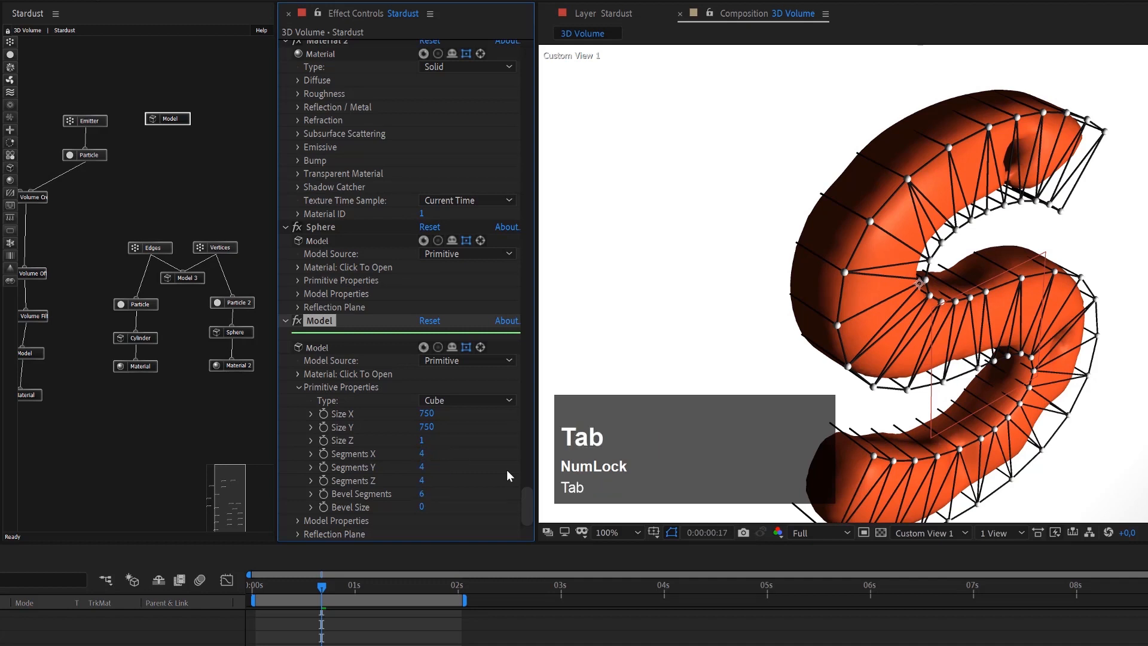
Set the cube's Size Z to 20 and keep its Model node selected.
click(421, 440)
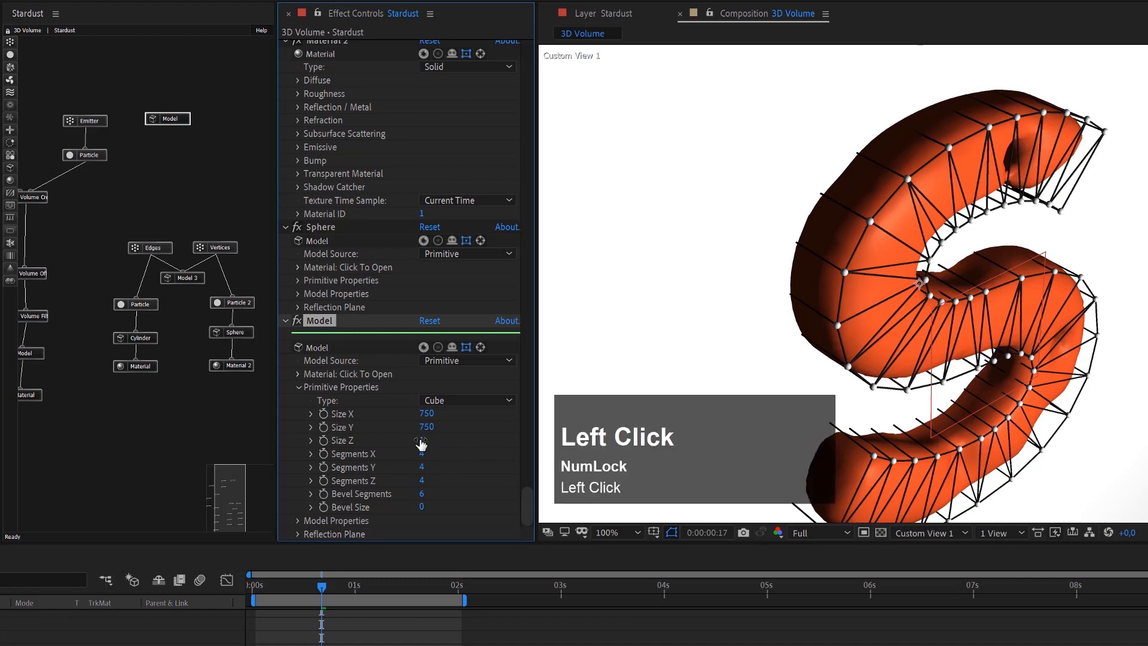
text(20)
key(Return)
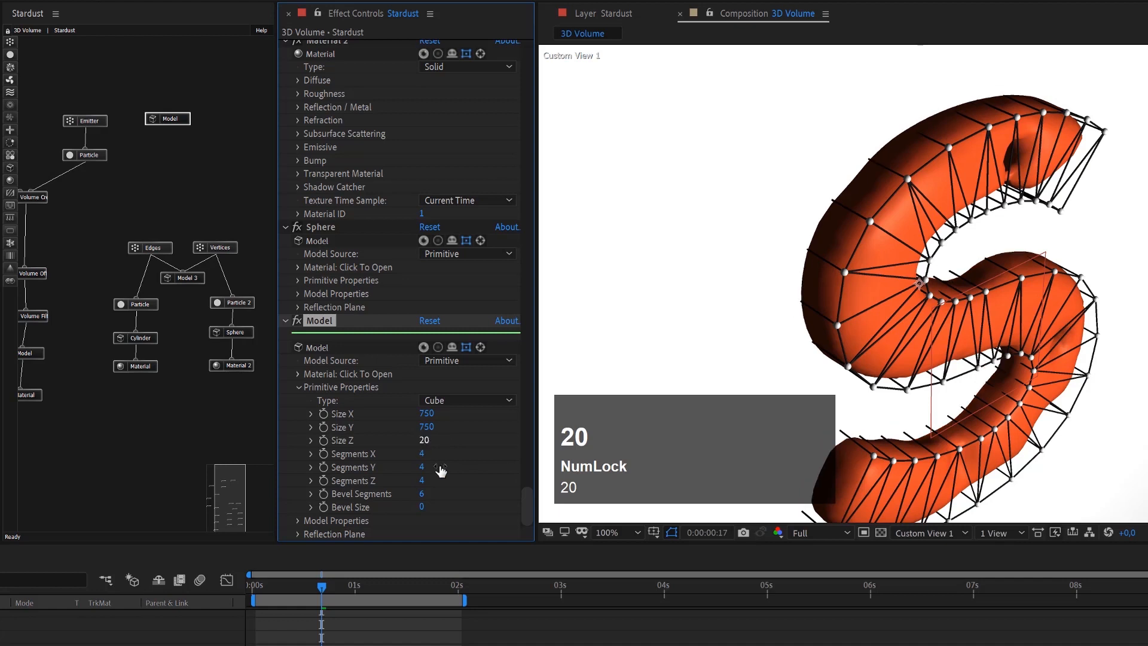
click(180, 124)
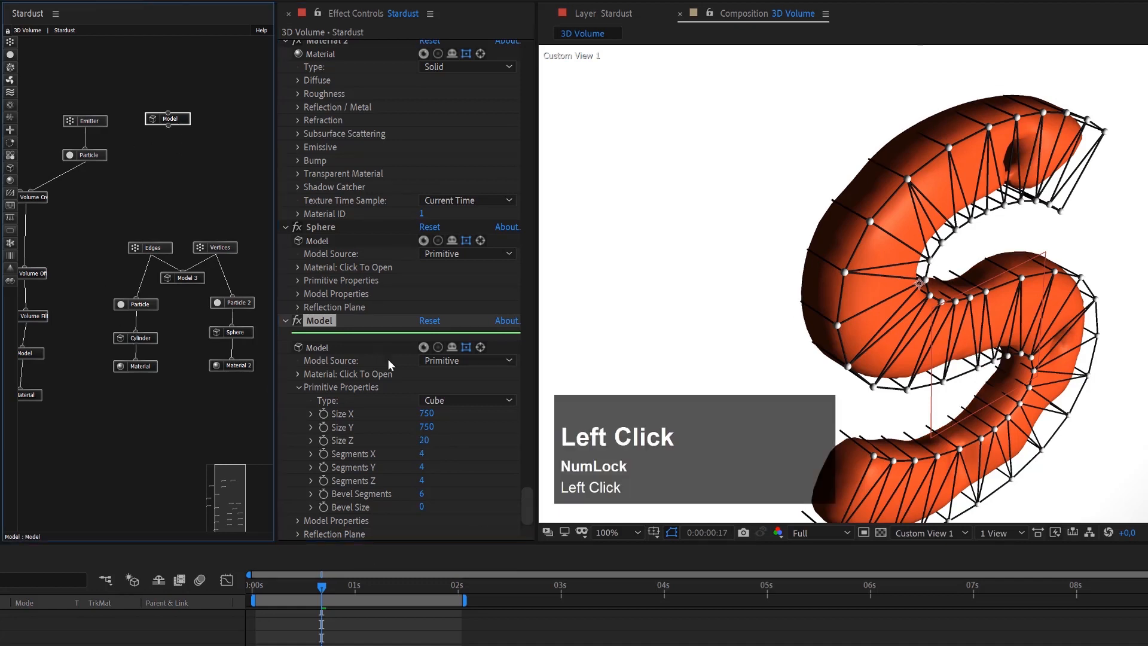
scroll(357, 385, down, 1)
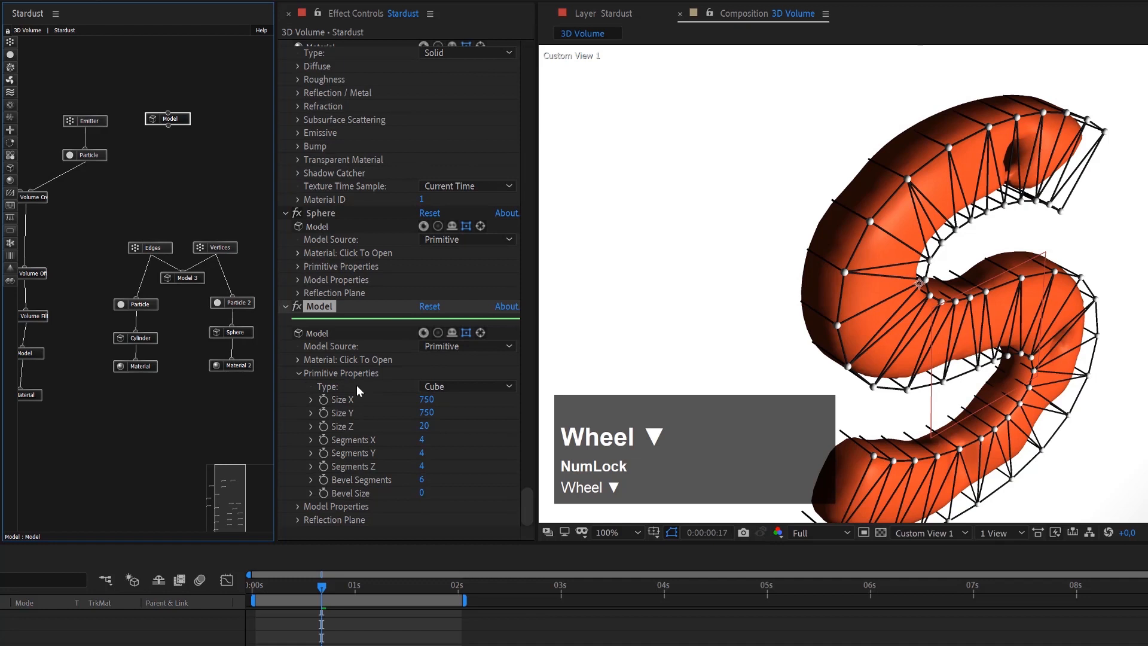
Set the backdrop cube's Origin Z to 50 in its Model Properties.
click(296, 505)
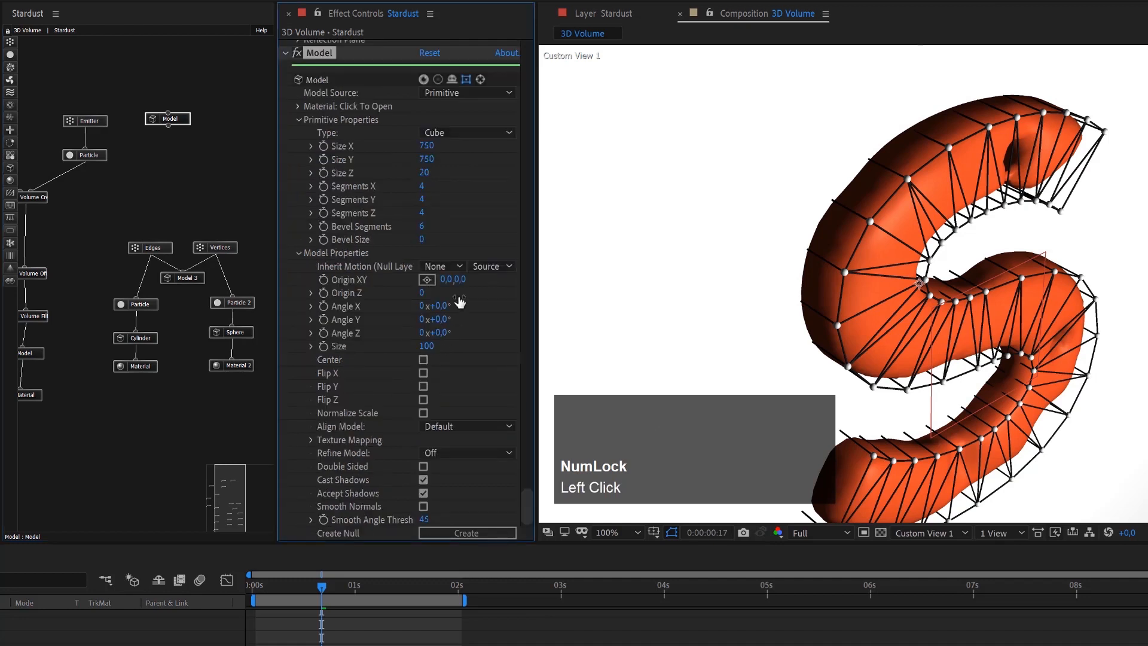
click(421, 293)
key(Num_Lock)
click(422, 292)
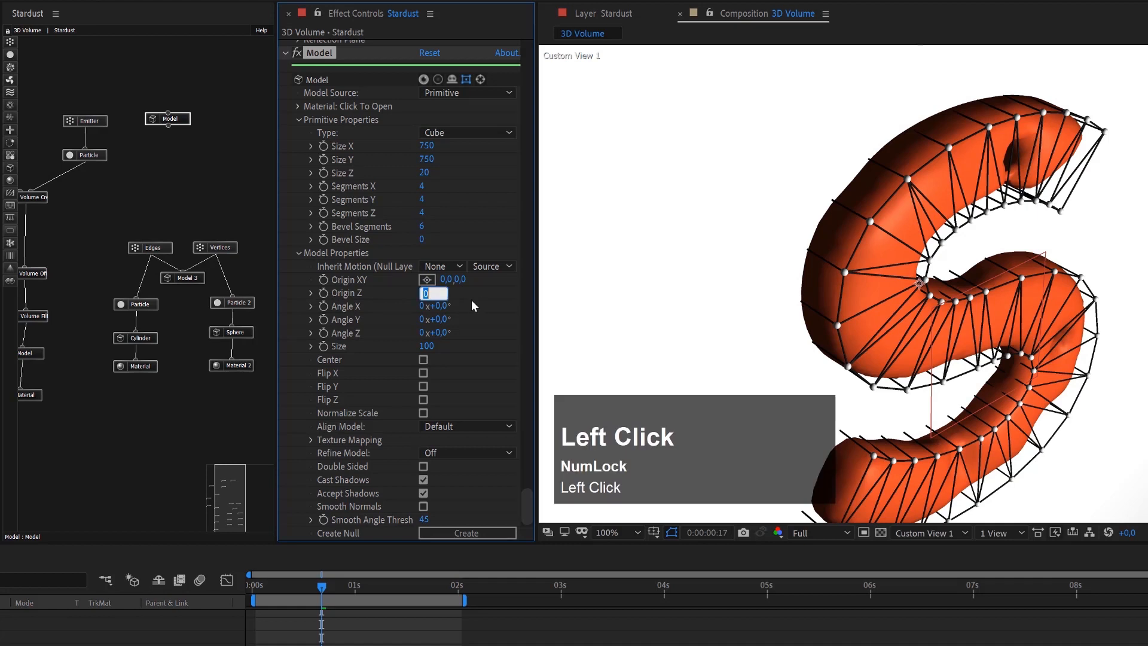
text(50)
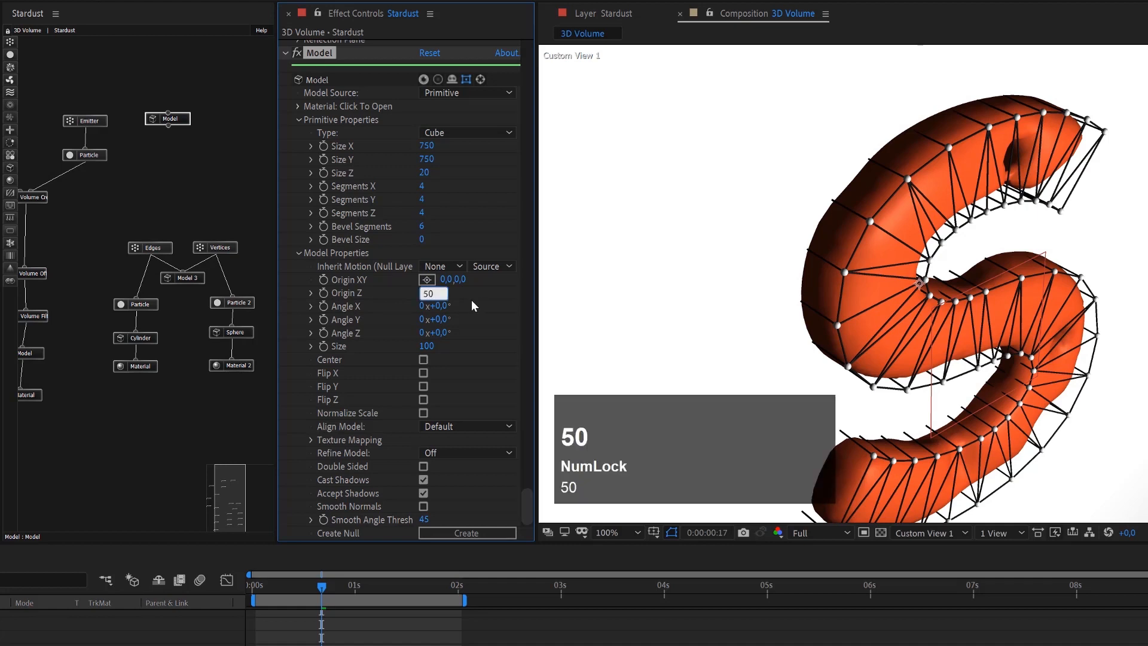
key(Return)
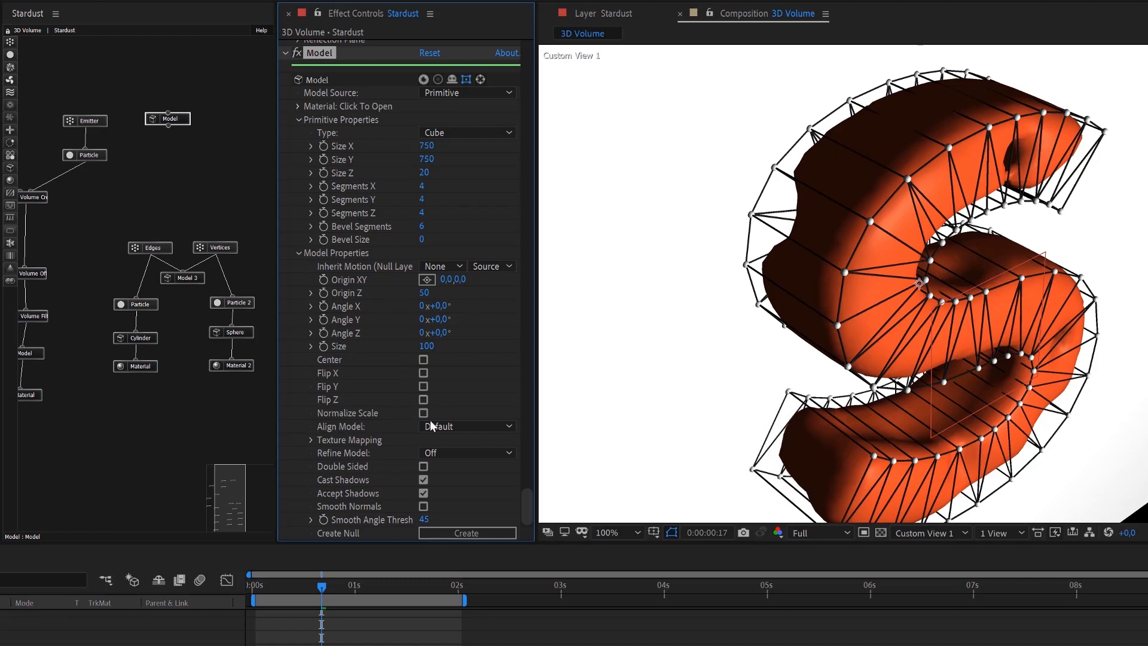
drag(183, 121, 183, 118)
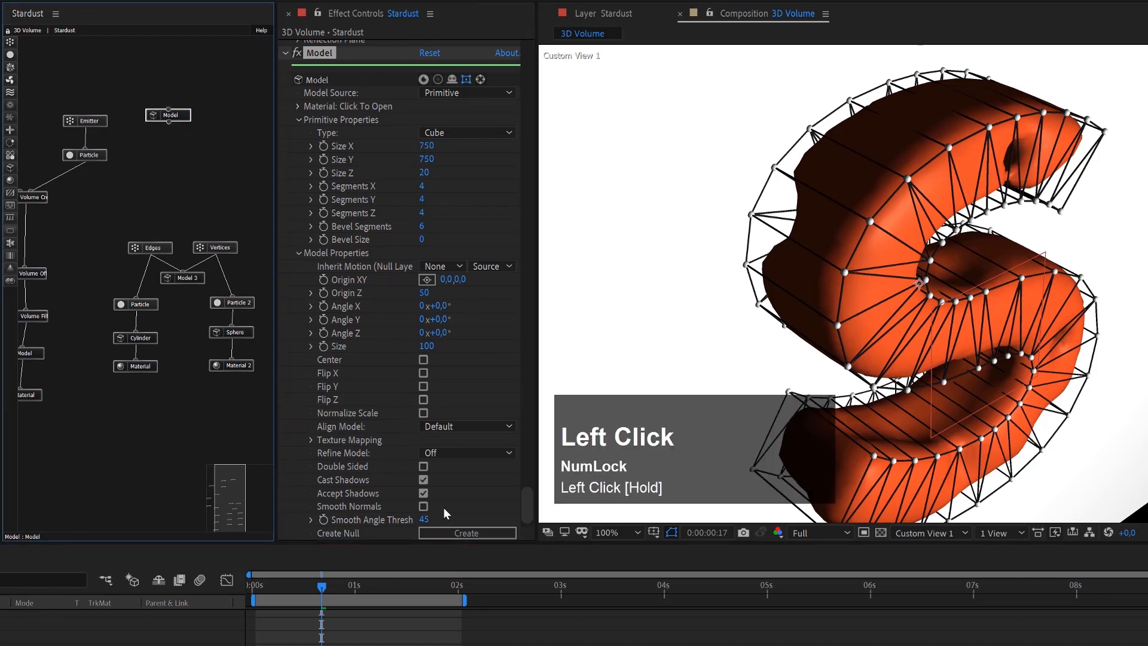
Collapse the cube's Model and Primitive Properties and enable its Reflection Plane.
click(300, 253)
scroll(298, 264, up, 5)
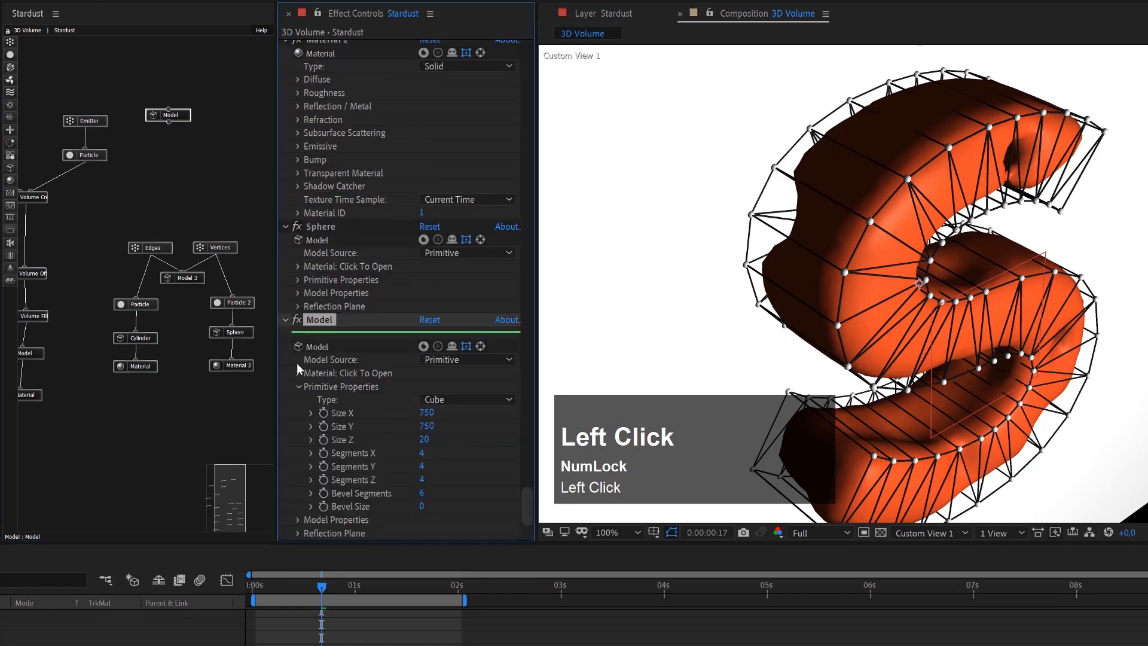
click(298, 386)
scroll(336, 447, up, 4)
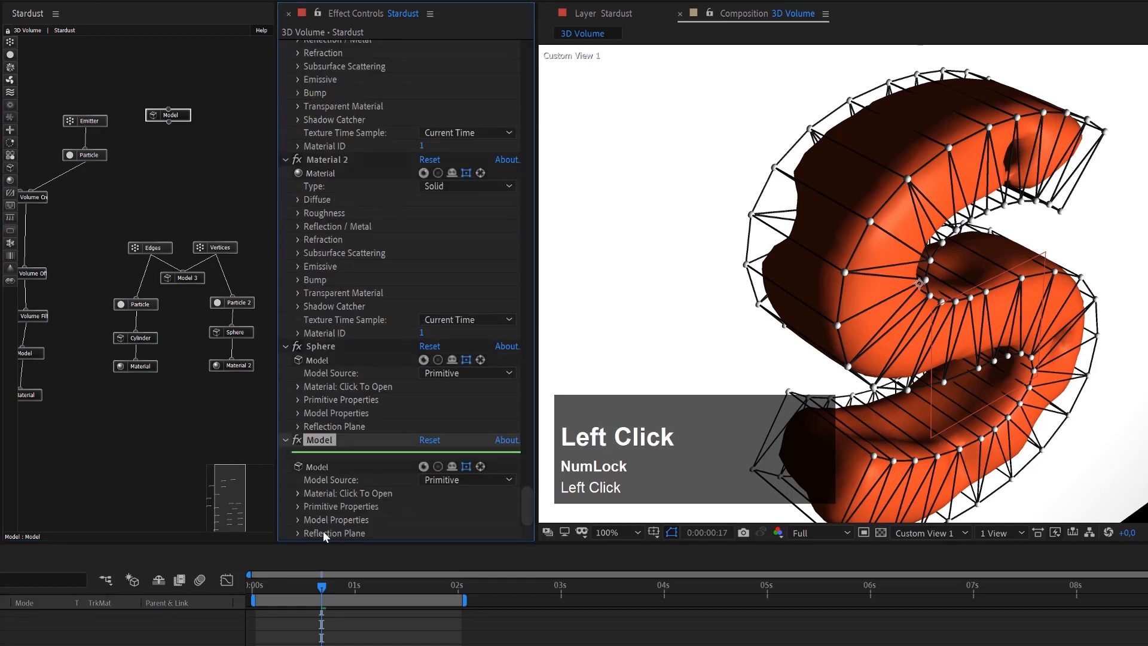
click(298, 534)
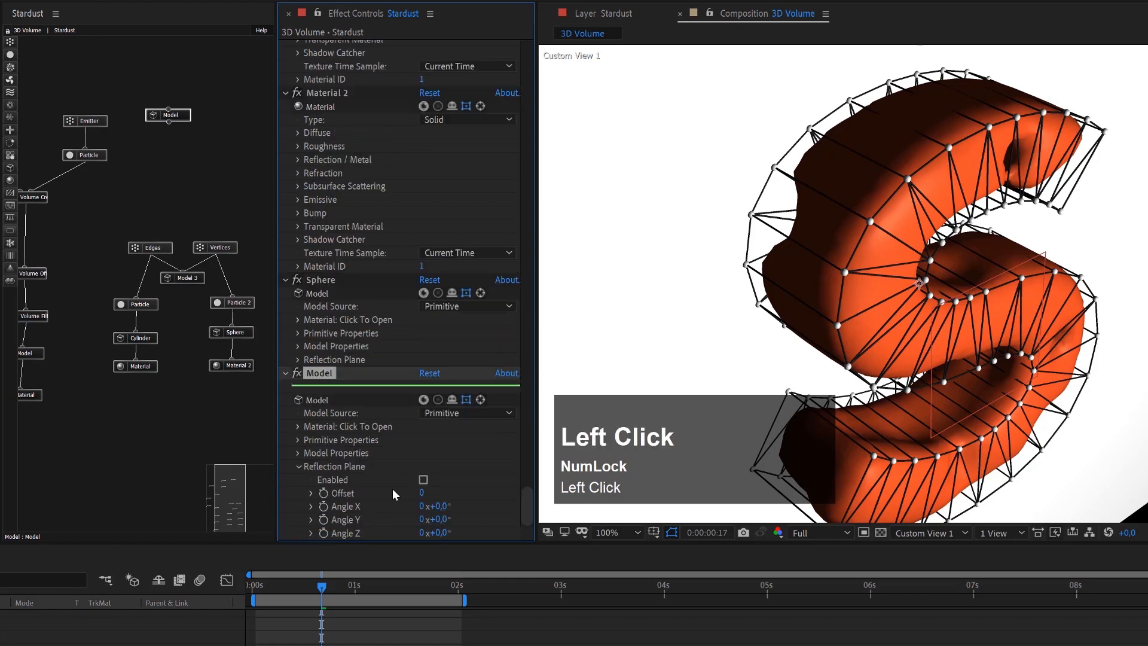
click(422, 480)
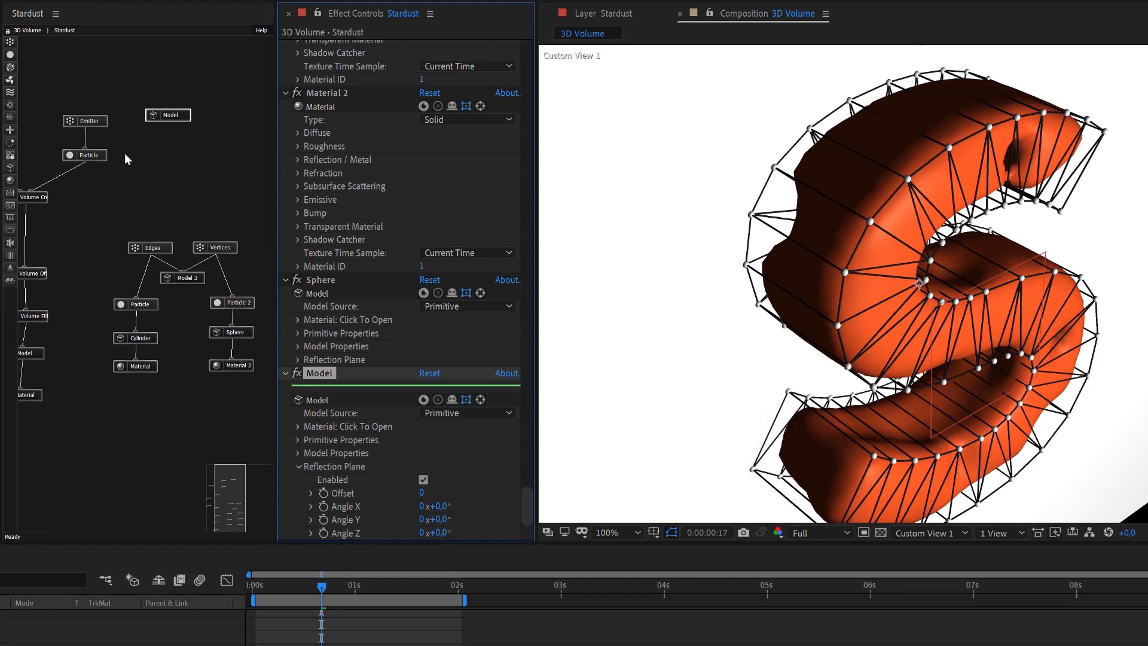
click(24, 189)
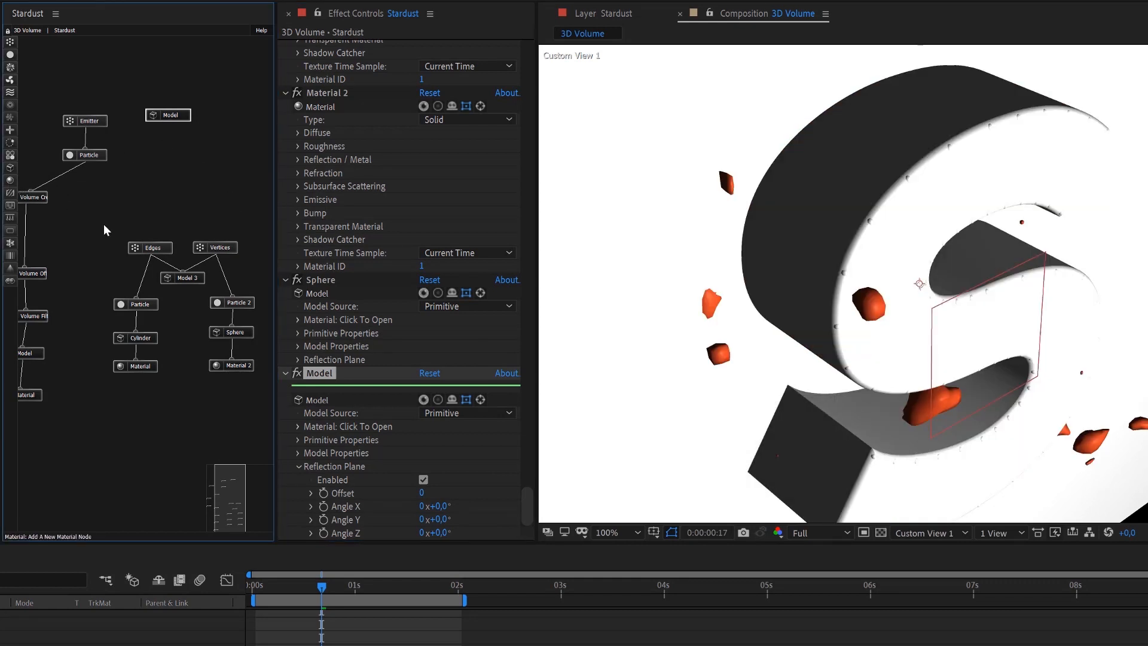
drag(232, 502, 228, 500)
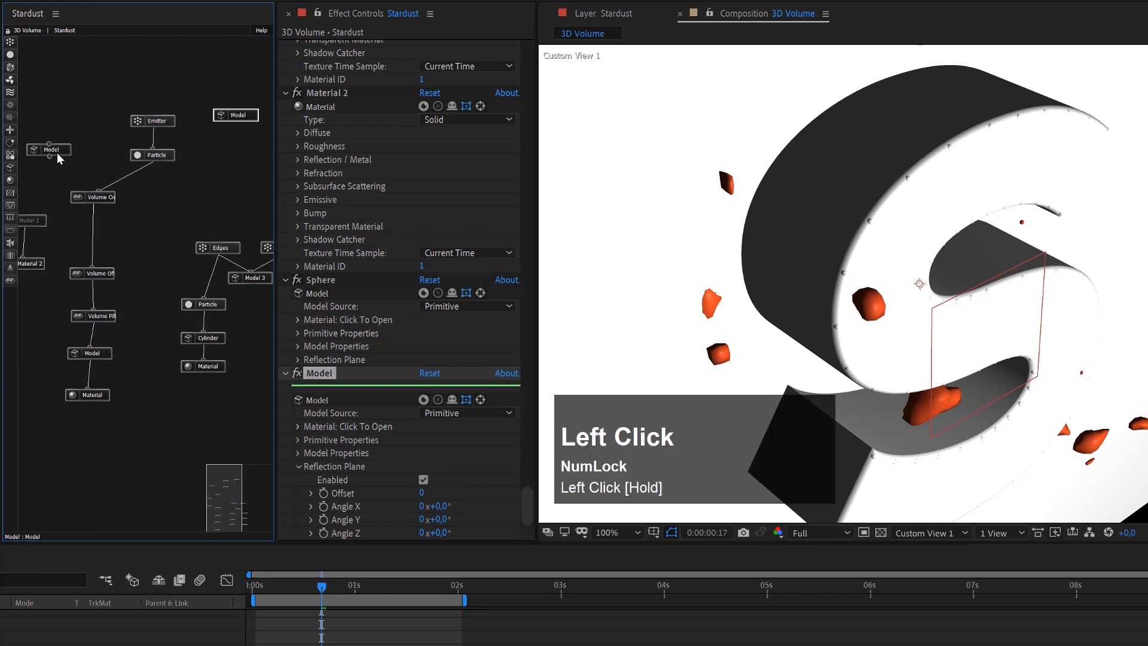
key(ctrl+z)
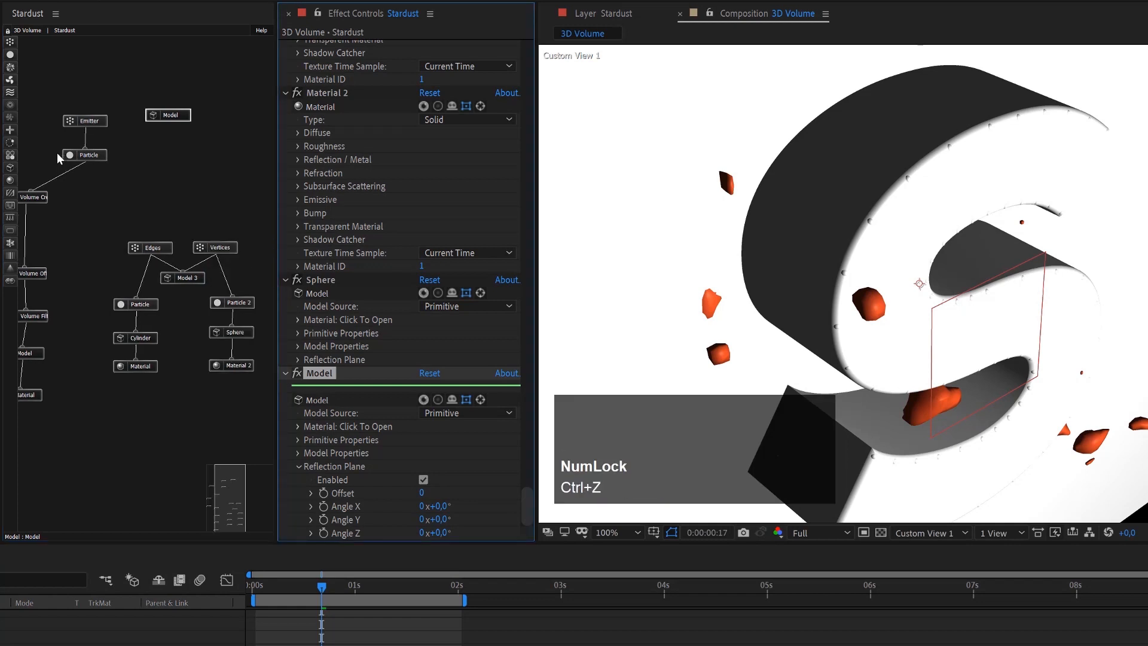
Add a Material node, connect it beneath the backdrop cube's Model node, and keep it selected.
click(10, 182)
drag(43, 183, 169, 117)
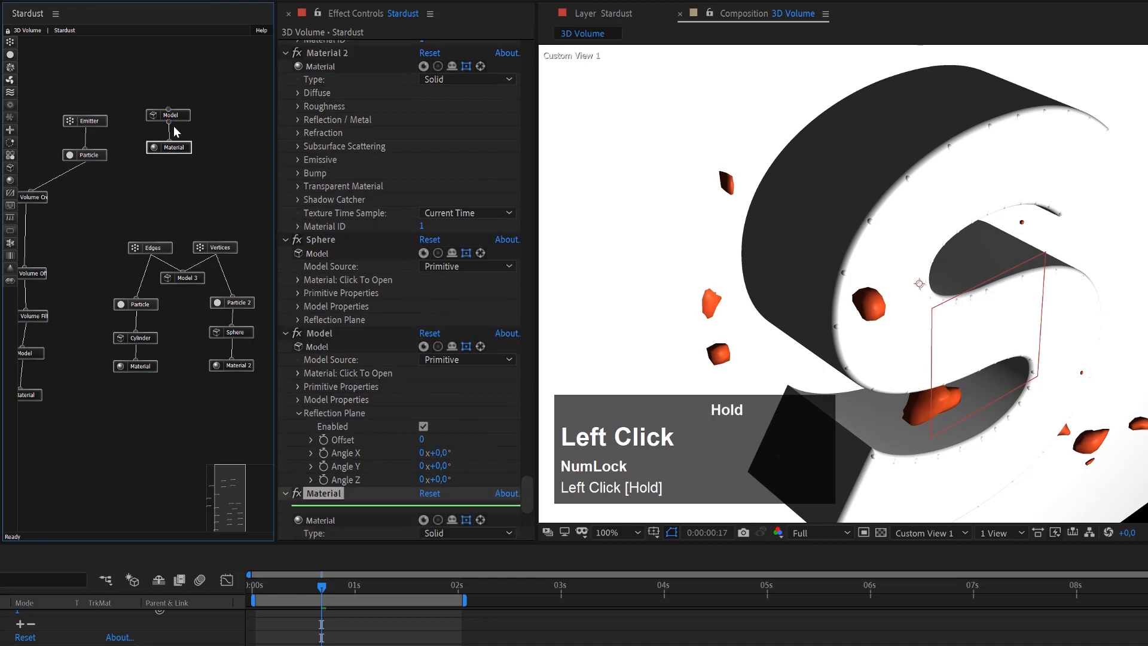
click(178, 151)
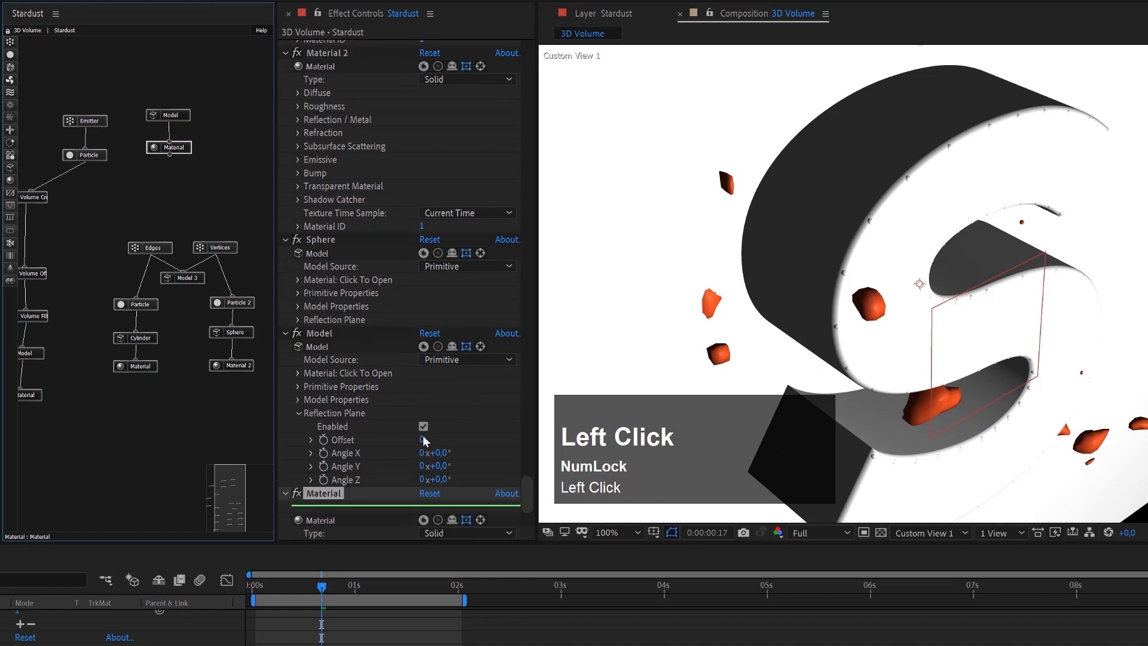
Set the backdrop material's Reflection / Metal Amount to 100.
scroll(423, 440, down, 5)
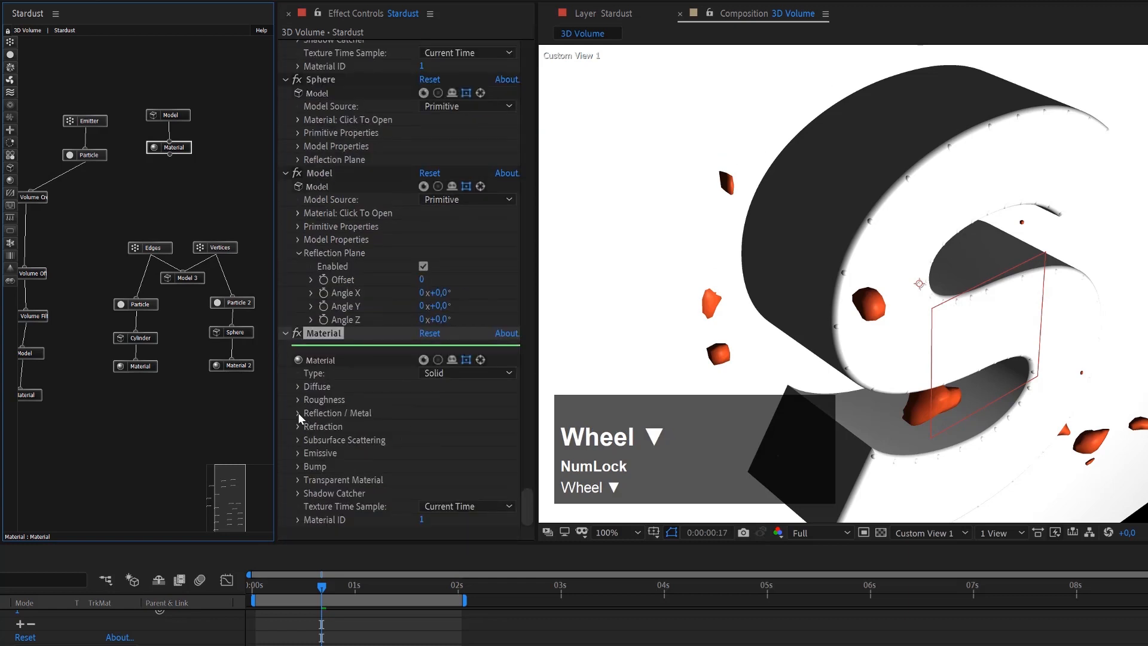
click(298, 413)
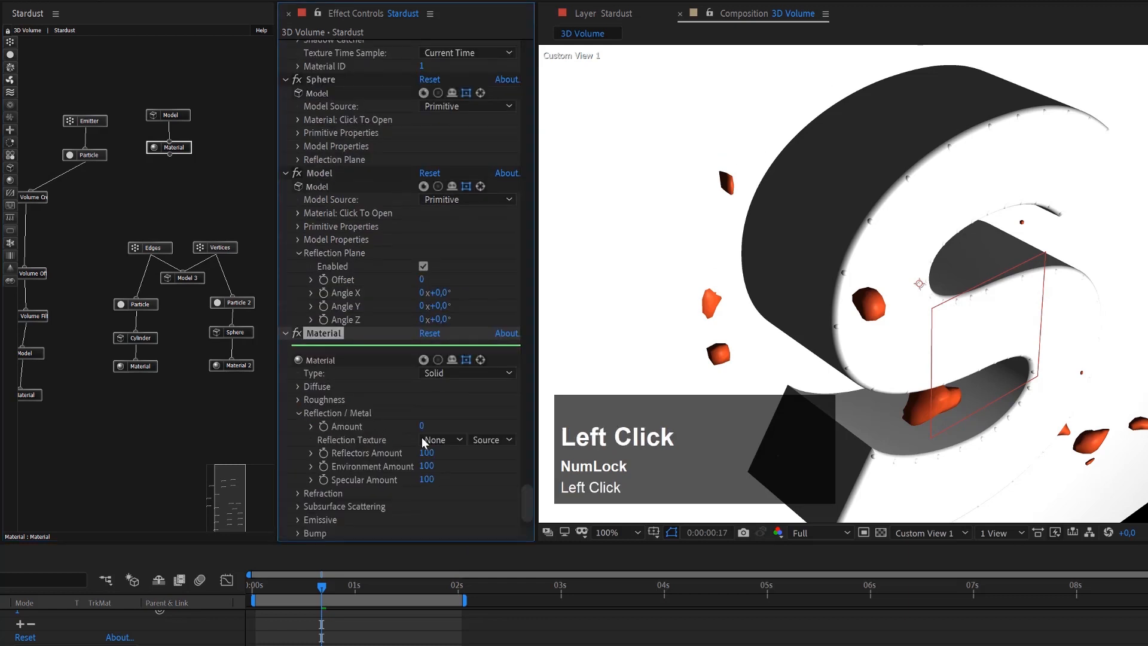
drag(422, 426, 507, 430)
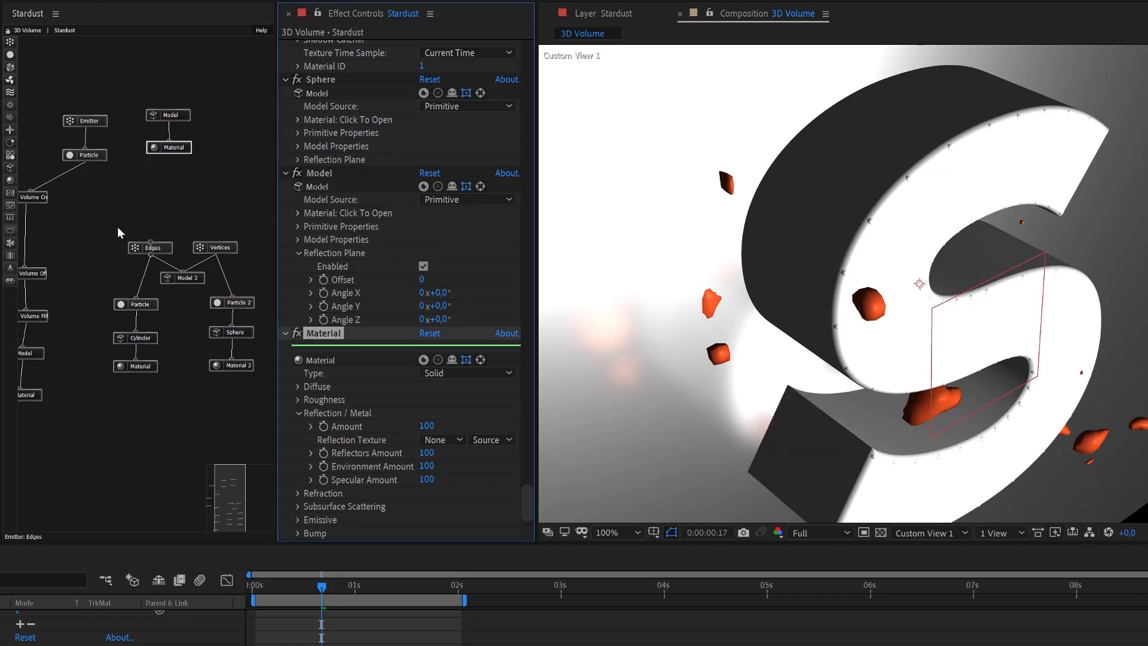
Reconnect the letter's Model node to the first volume node and move the current time to 0:00:01:05.
click(288, 587)
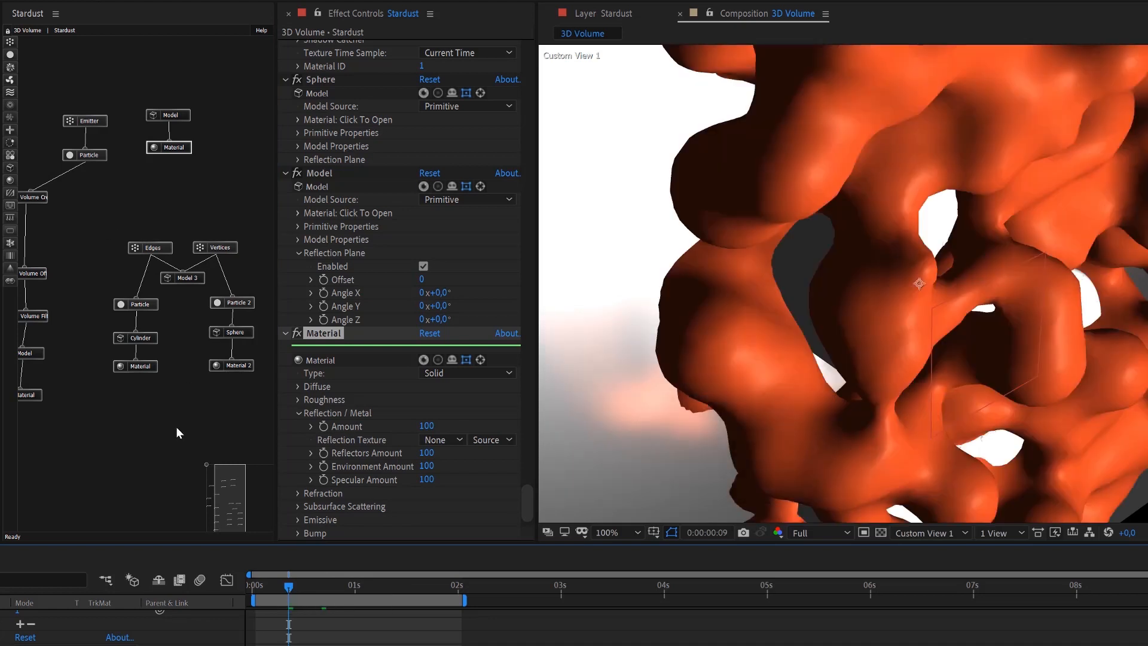
drag(239, 495, 226, 487)
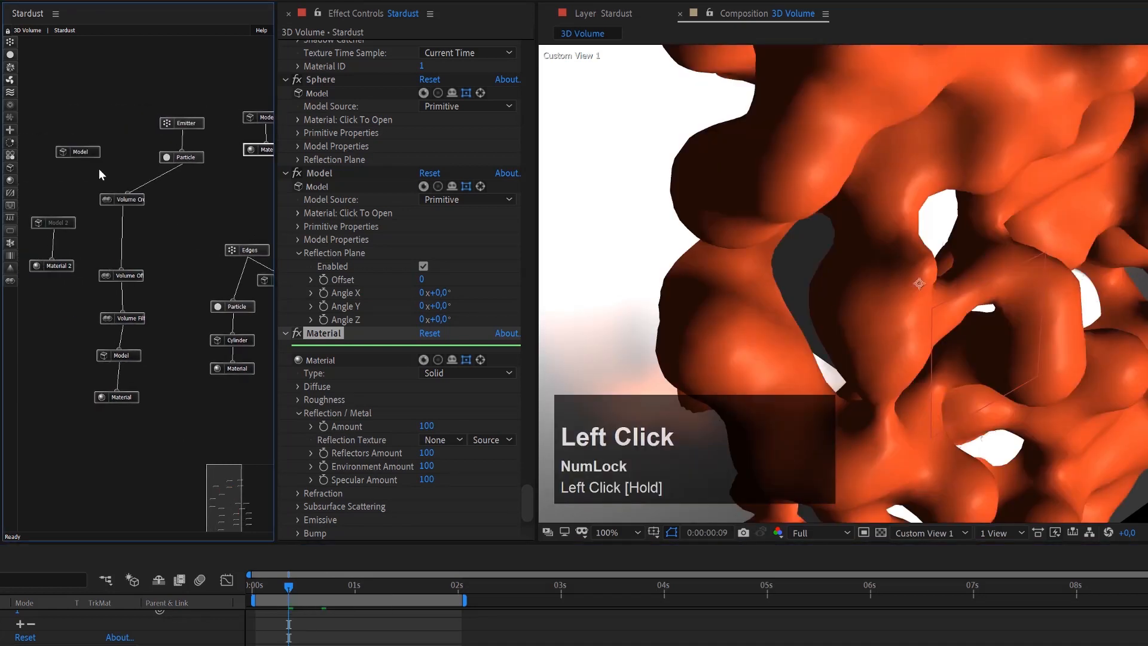
drag(78, 158, 106, 201)
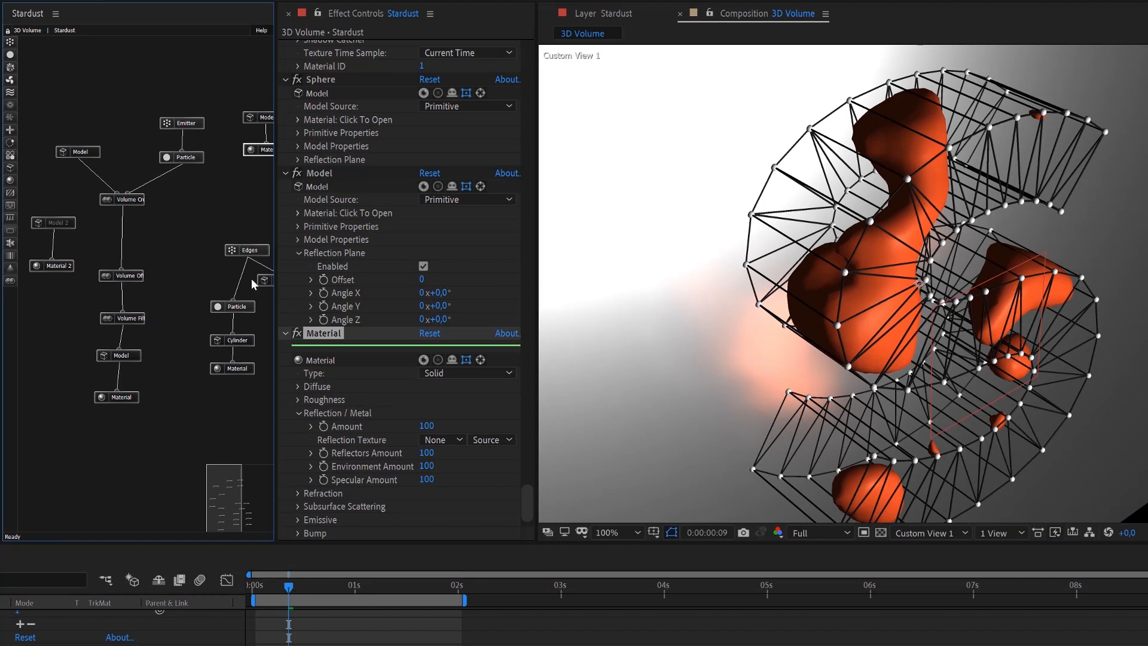
drag(356, 593, 375, 592)
Set the backdrop material's Roughness Amount to 10 and turn off its Gloss / Roughness option.
click(262, 158)
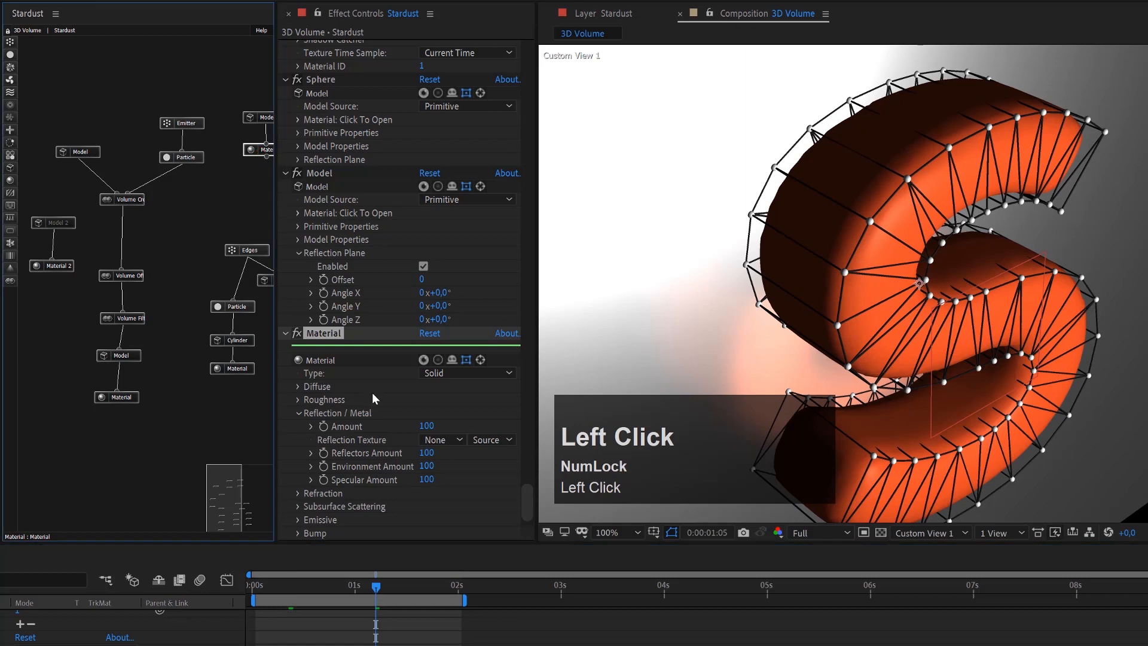
click(298, 403)
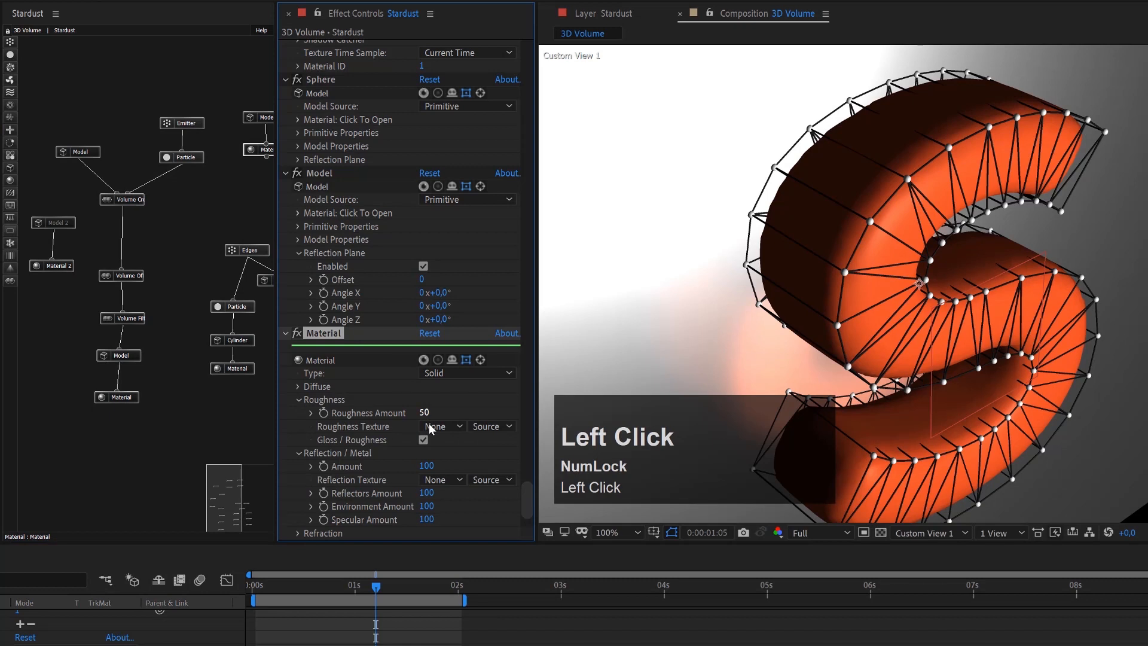
click(426, 414)
text(10)
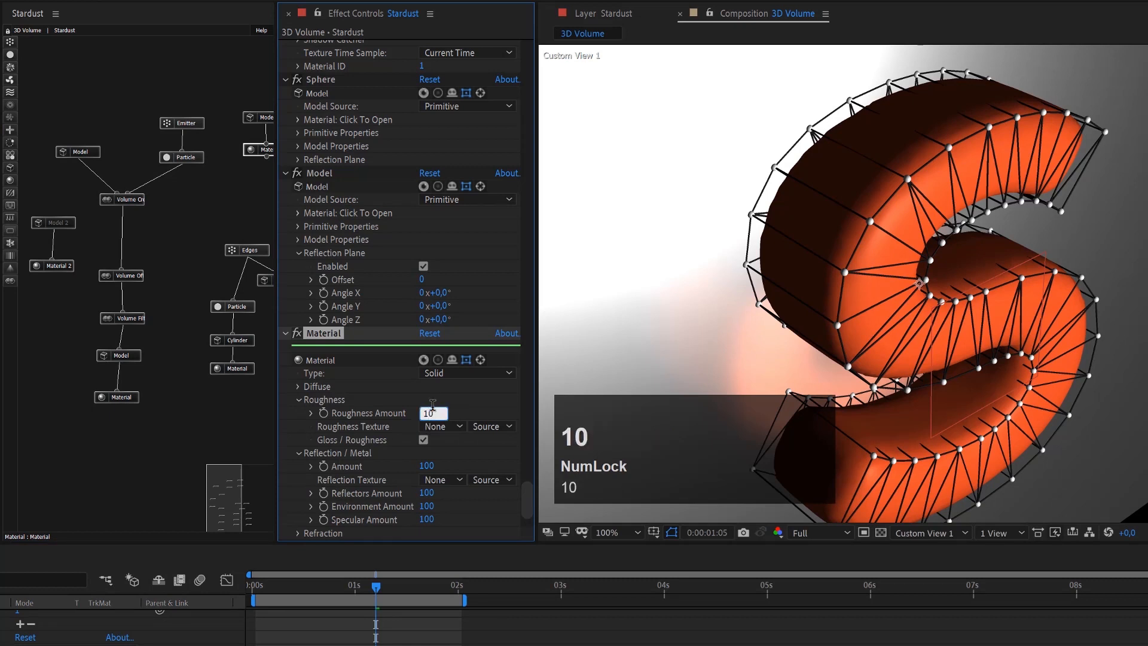
key(Return)
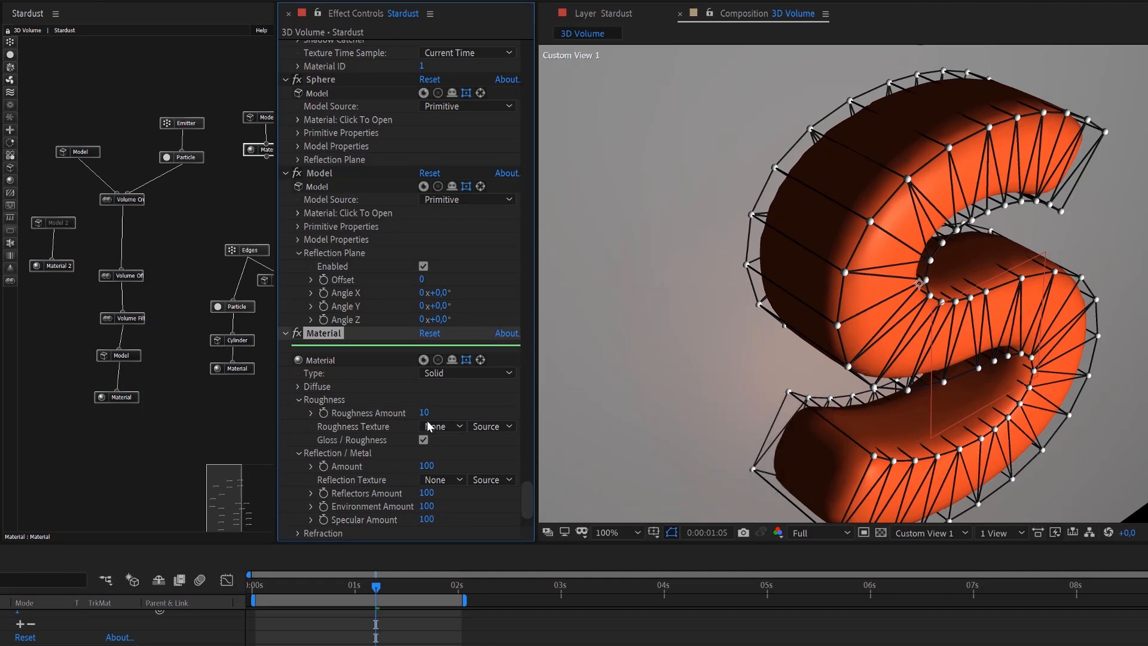
click(425, 443)
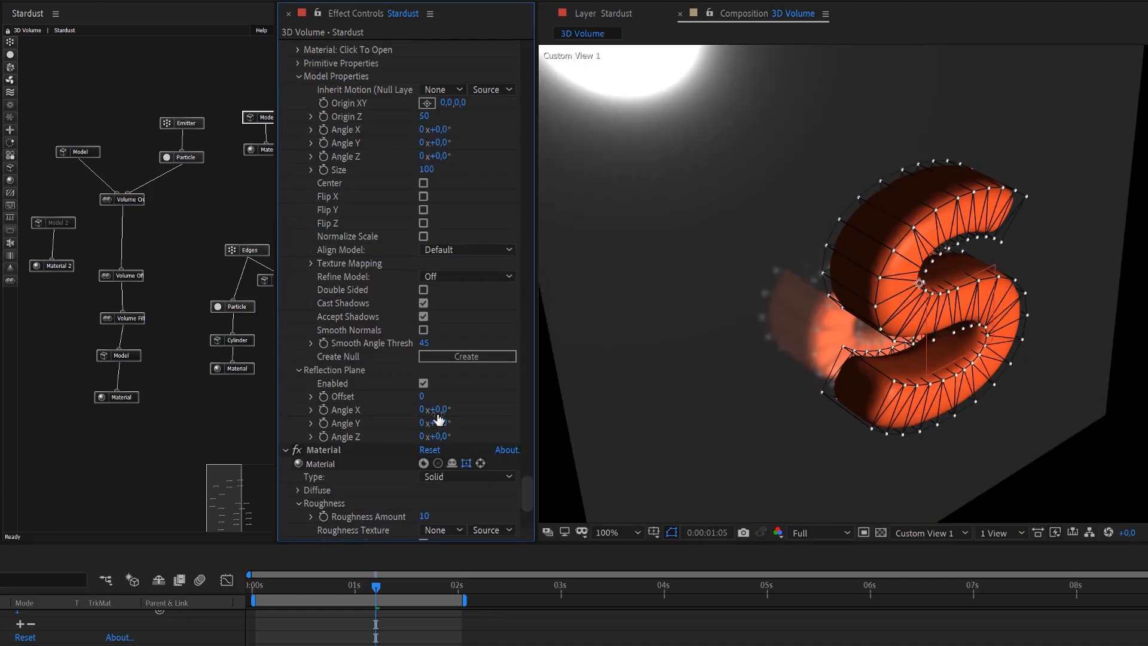
Set the backdrop cube's Reflection Plane Angle X to 90°.
click(439, 411)
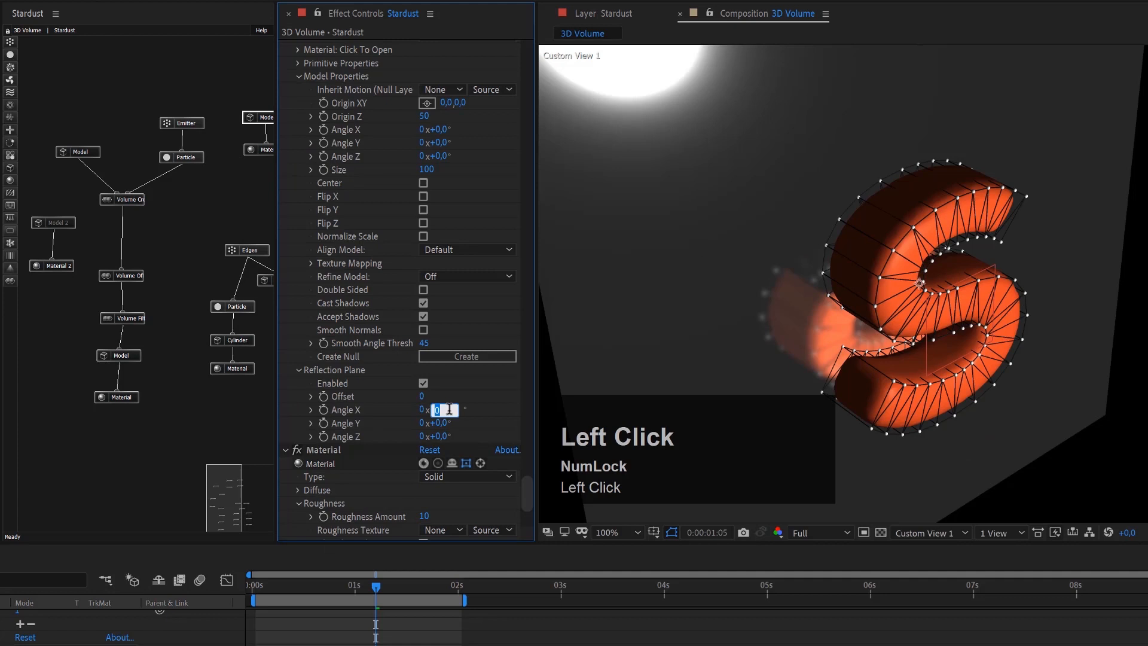
text(90)
key(Return)
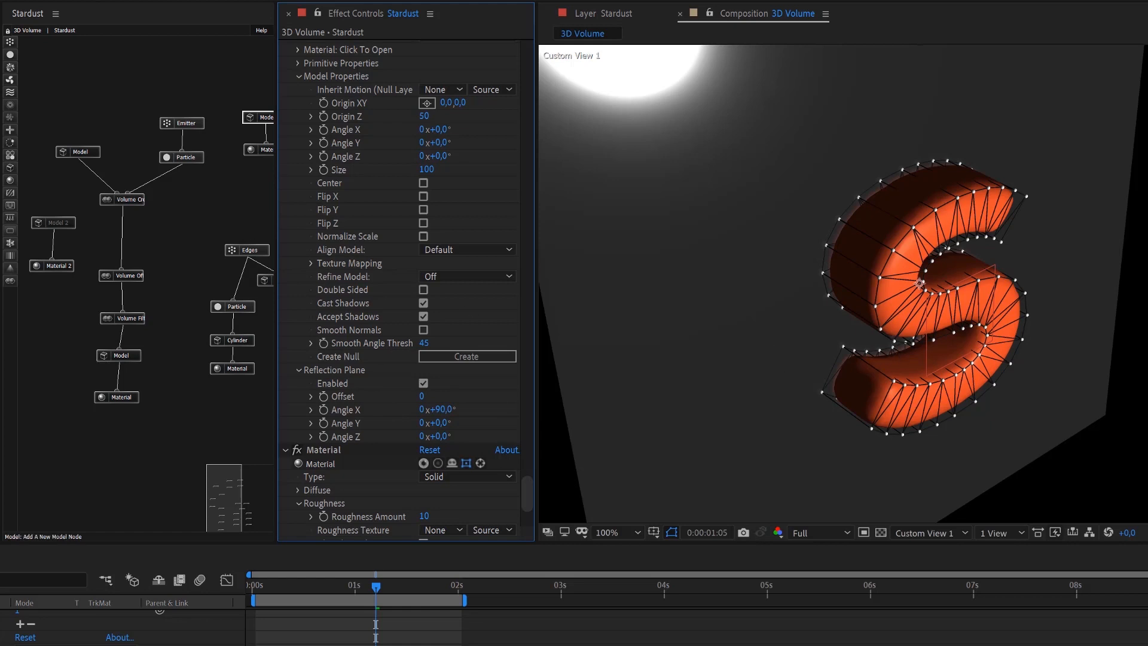
click(846, 149)
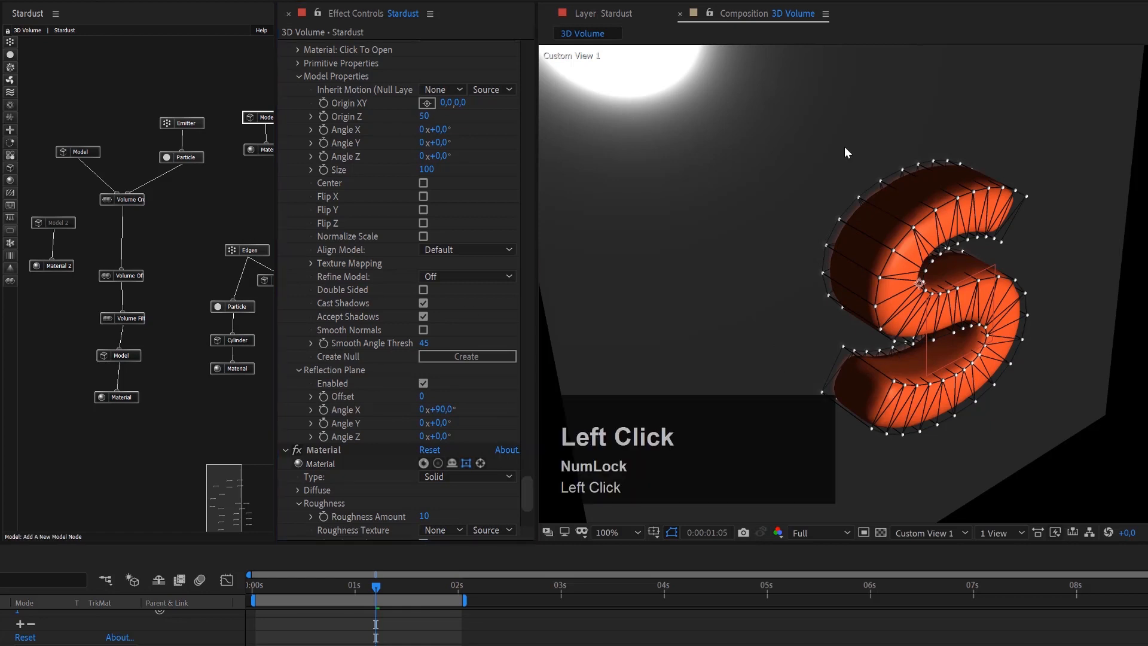
Adjust the backdrop cube's Reflection Plane Offset, trying 45 and settling on 40.
click(422, 397)
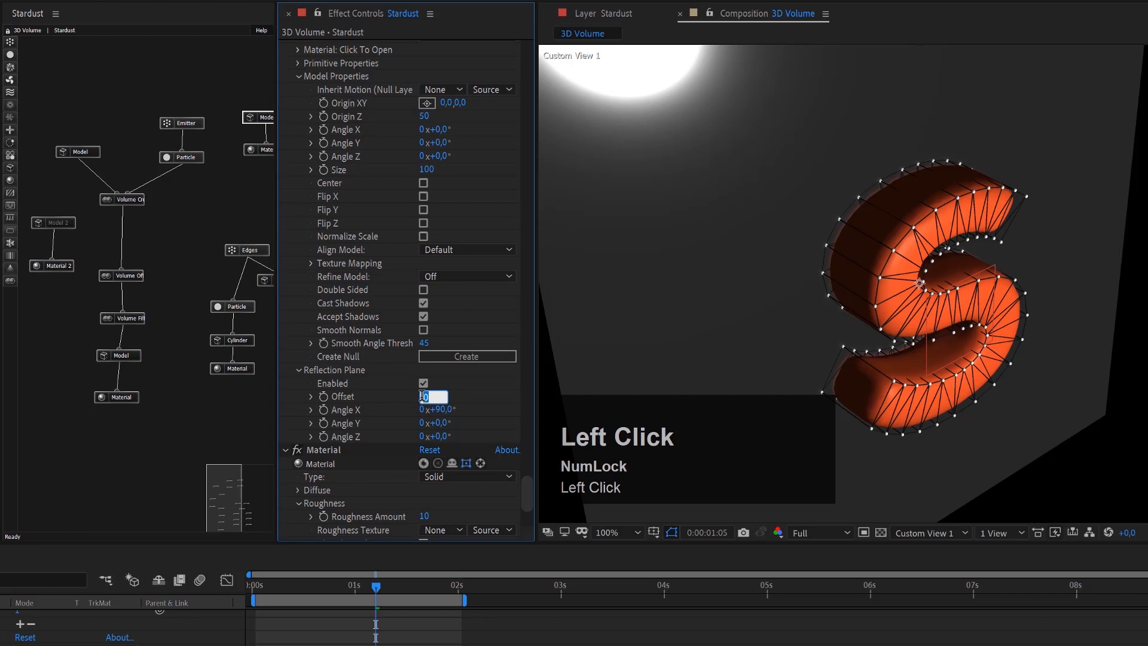
text(45)
key(Return)
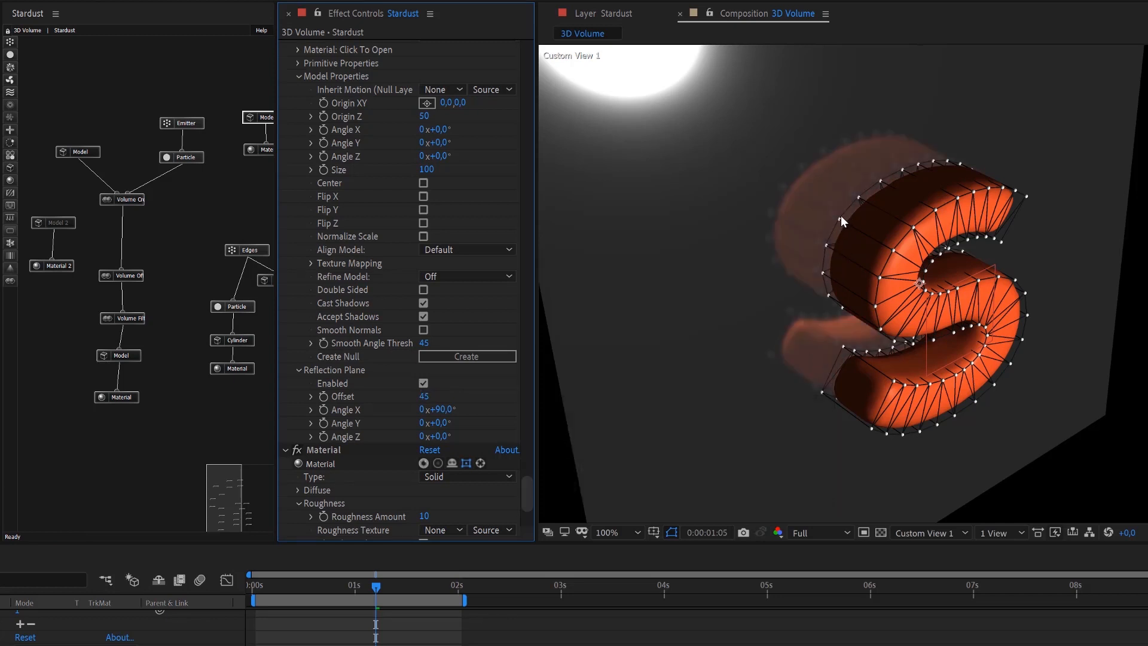
click(426, 396)
text(40)
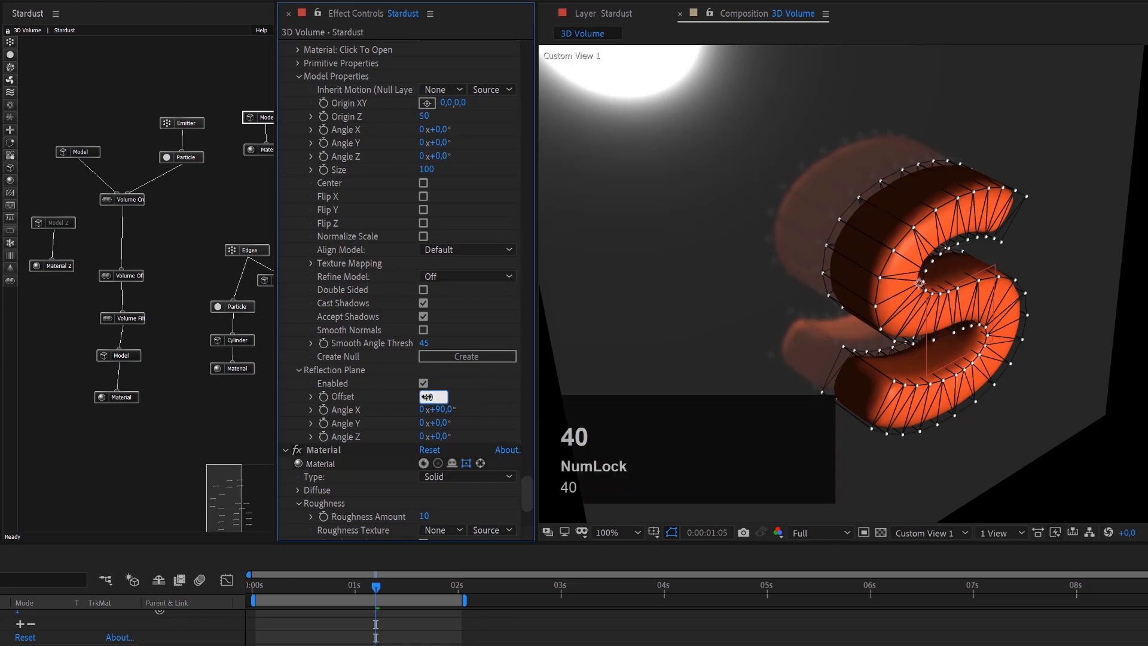
key(Return)
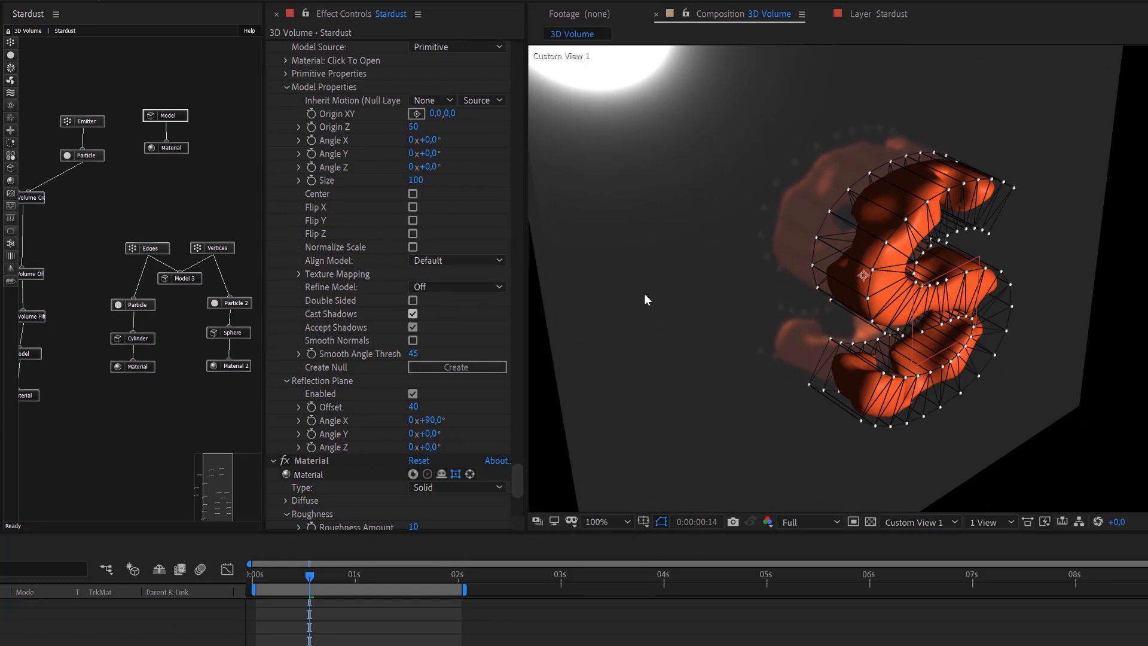
Turn on Stardust's model overlay through its global switches and return to the backdrop cube's Model settings.
drag(516, 476, 544, 48)
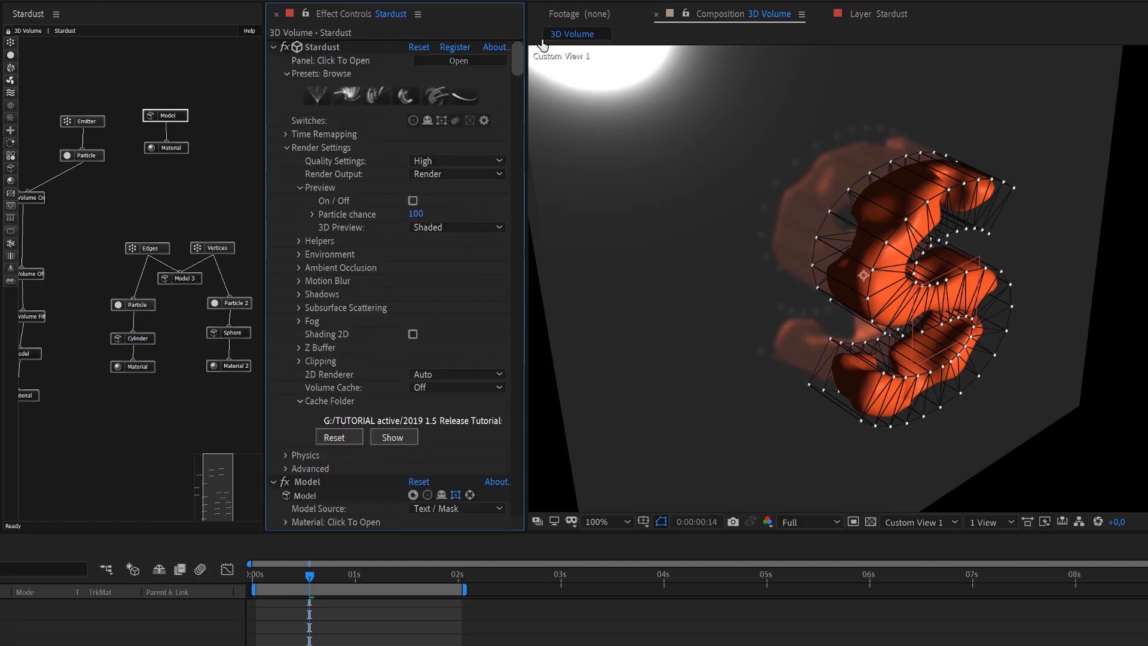
click(442, 121)
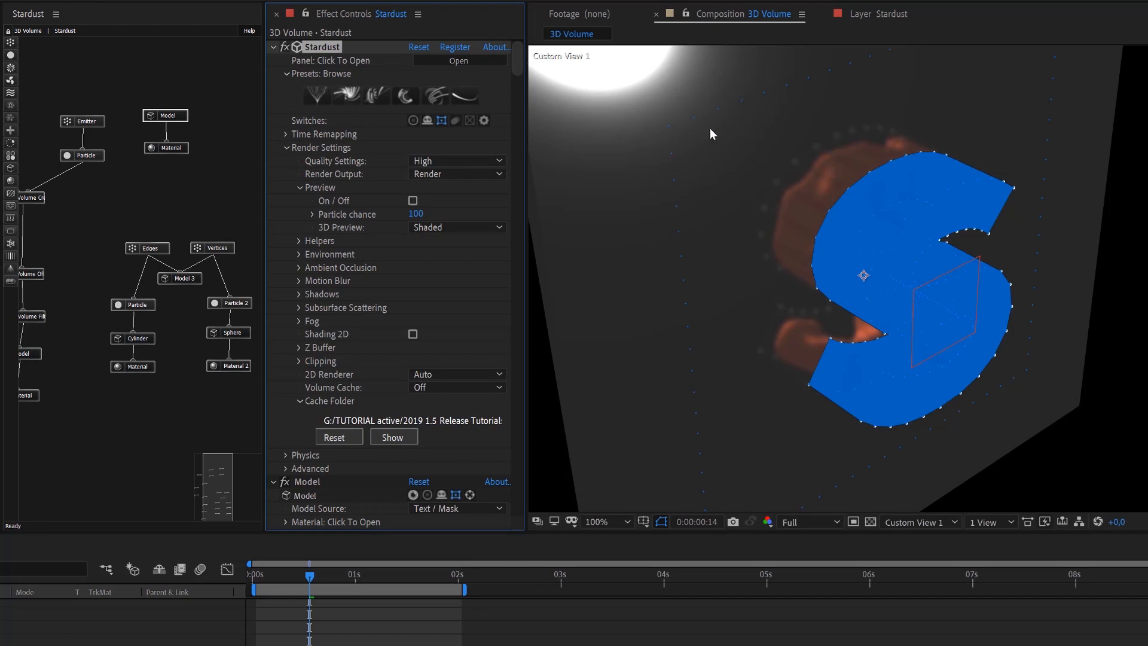
drag(517, 71, 518, 110)
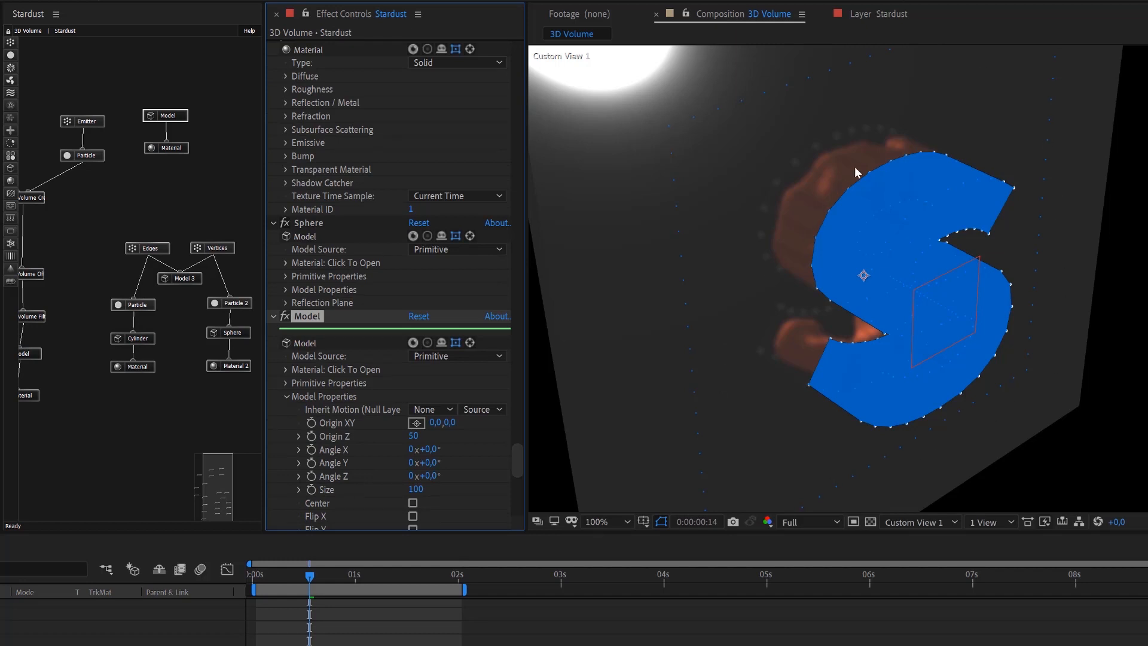
Review the backdrop cube's model overlay switch and the overlay entry in Stardust's global switches.
click(457, 344)
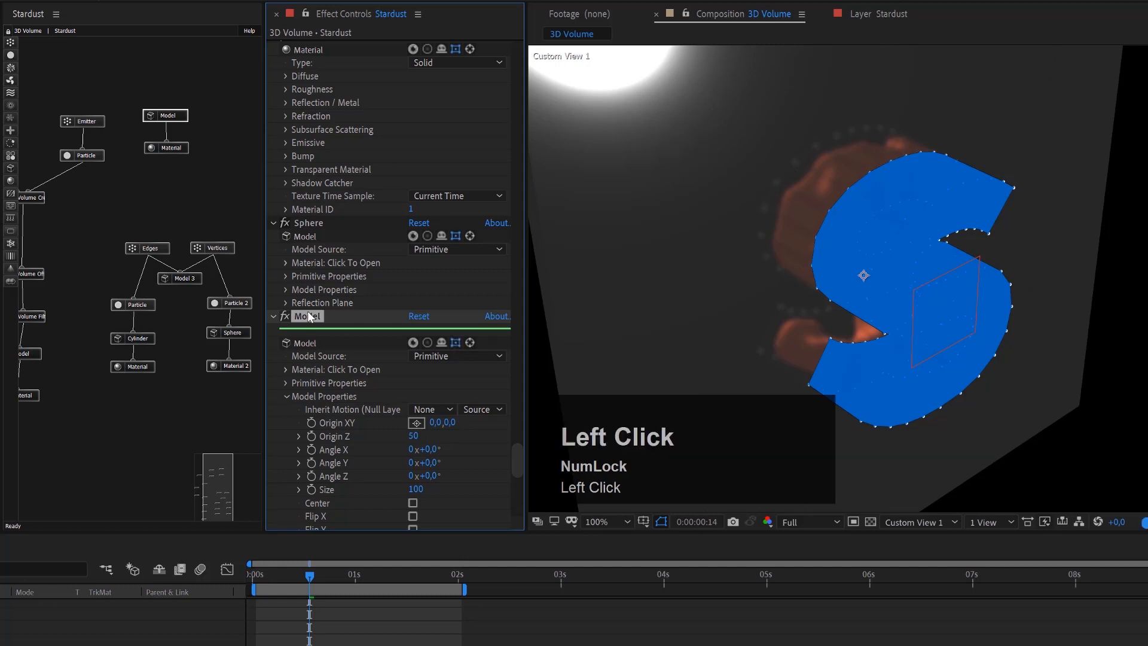
drag(520, 460, 538, 27)
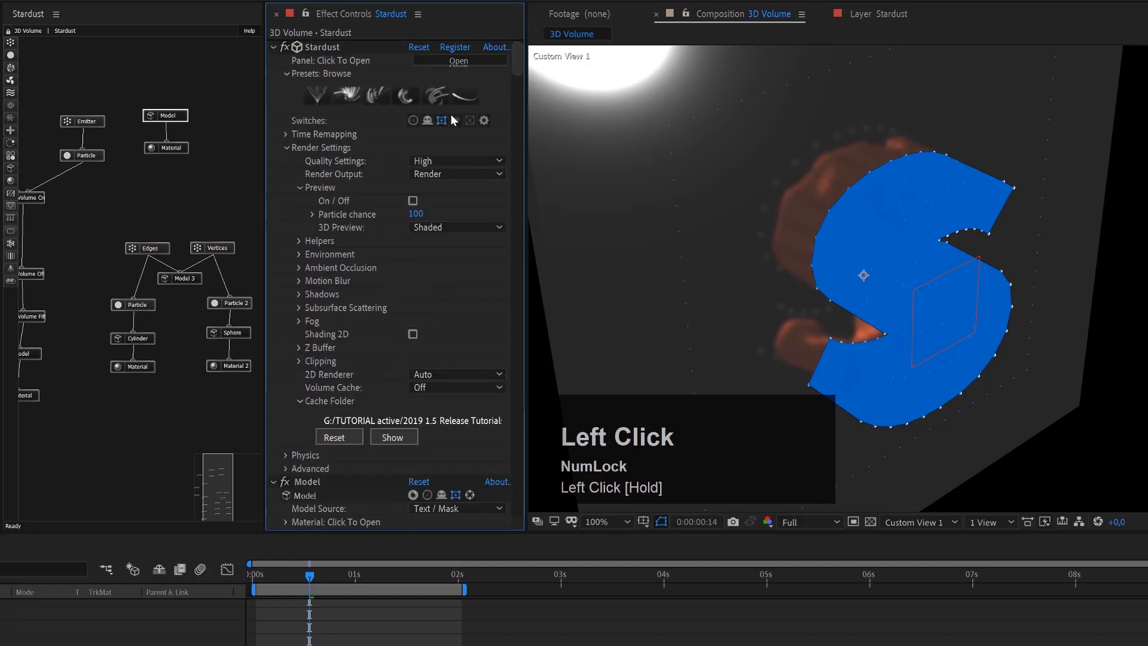
click(443, 119)
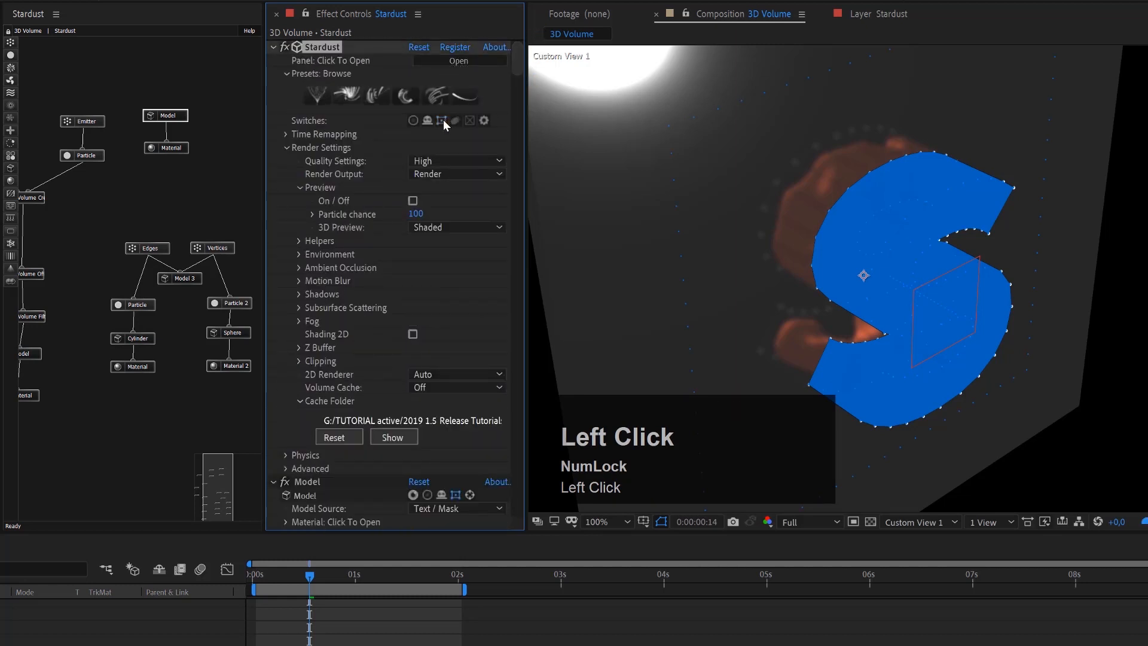
Try the backdrop cube's Reflection Plane Angle X at 0°.
drag(520, 97, 526, 463)
click(176, 123)
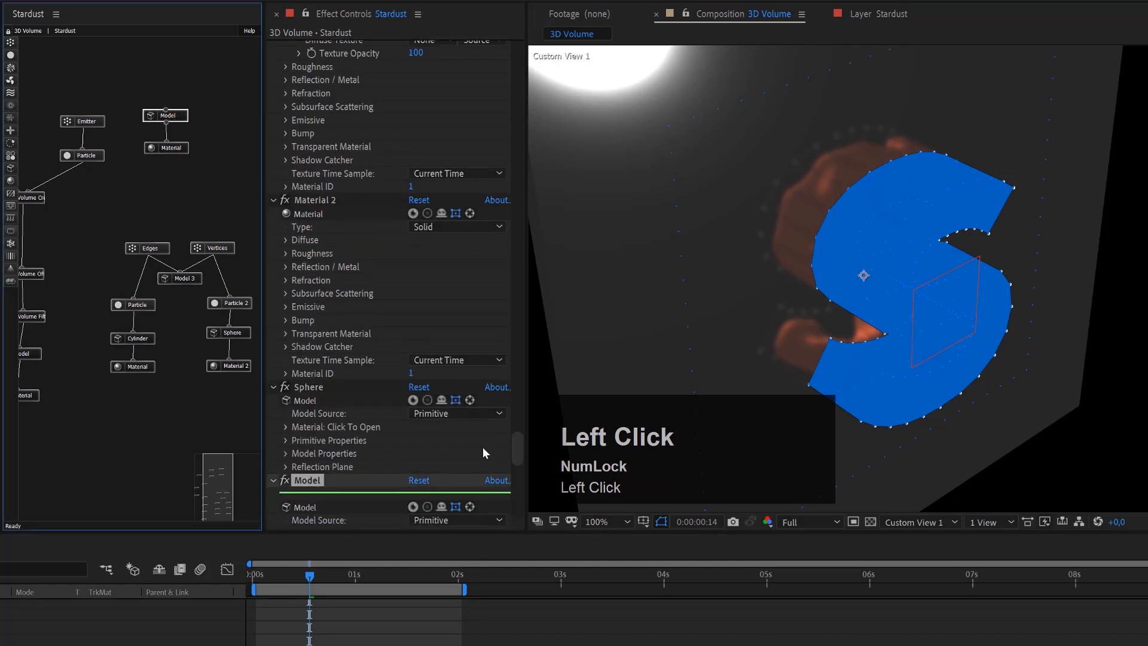
mouse_move(517, 455)
mouse_down()
mouse_move(519, 475)
mouse_move(518, 462)
mouse_up()
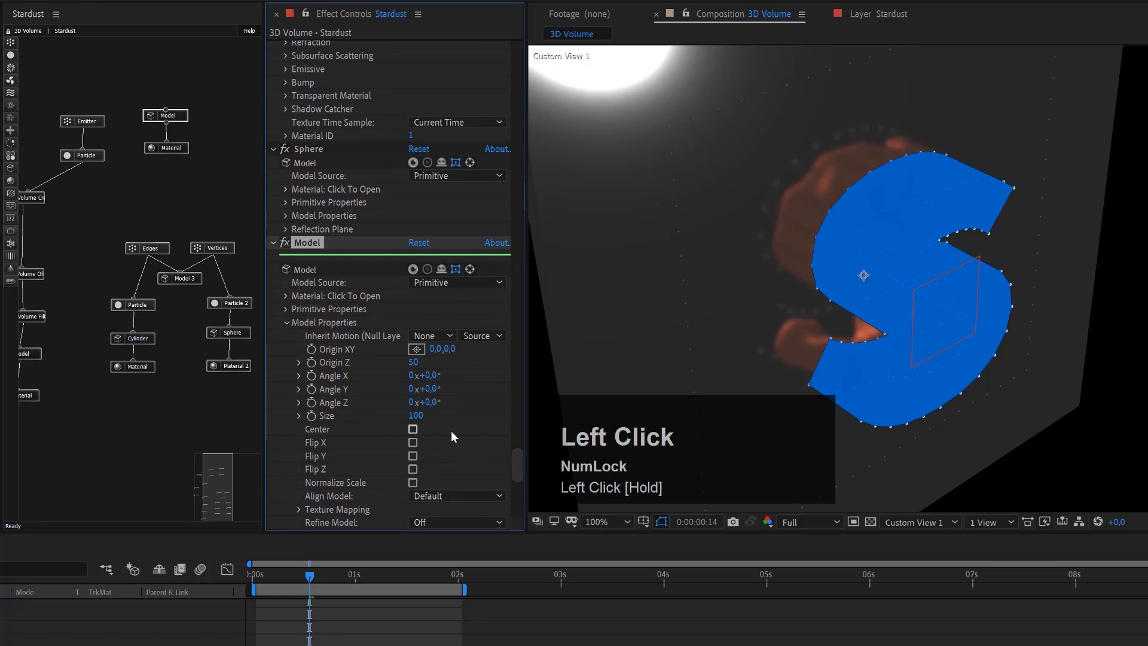
scroll(452, 430, down, 3)
scroll(452, 430, down, 4)
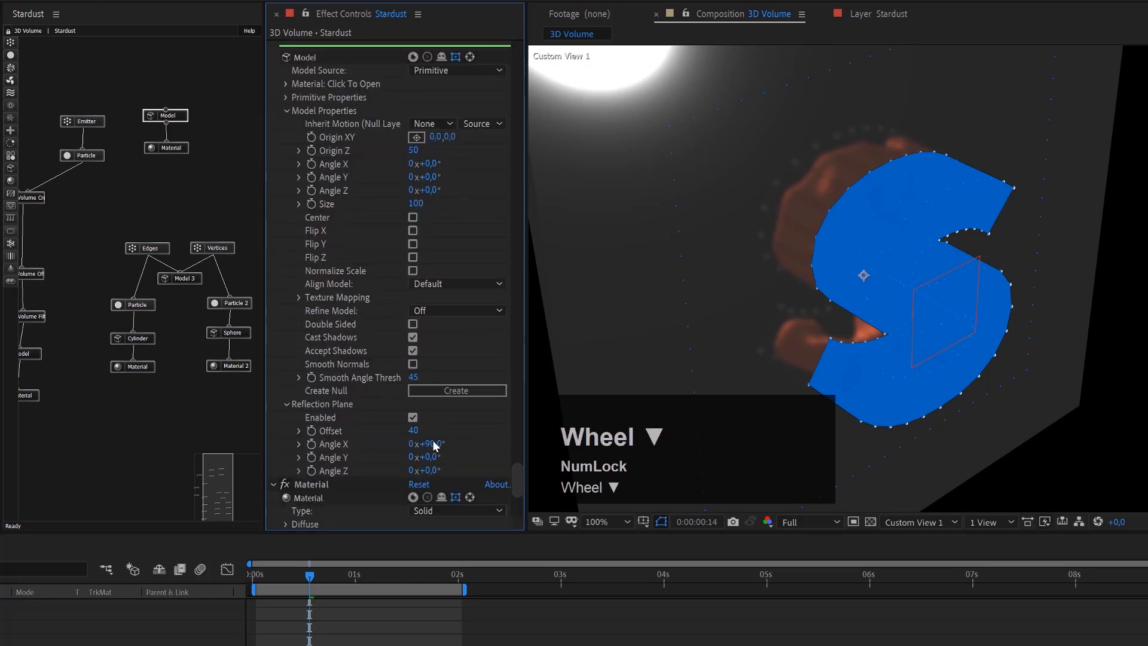
click(431, 444)
click(433, 443)
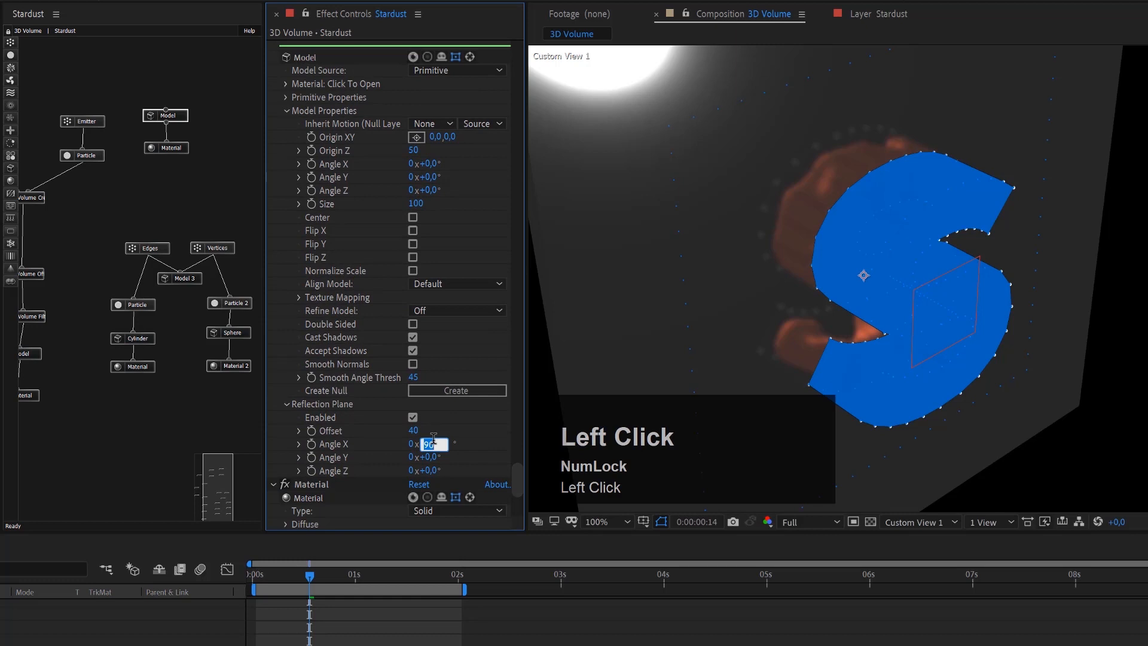
text(0)
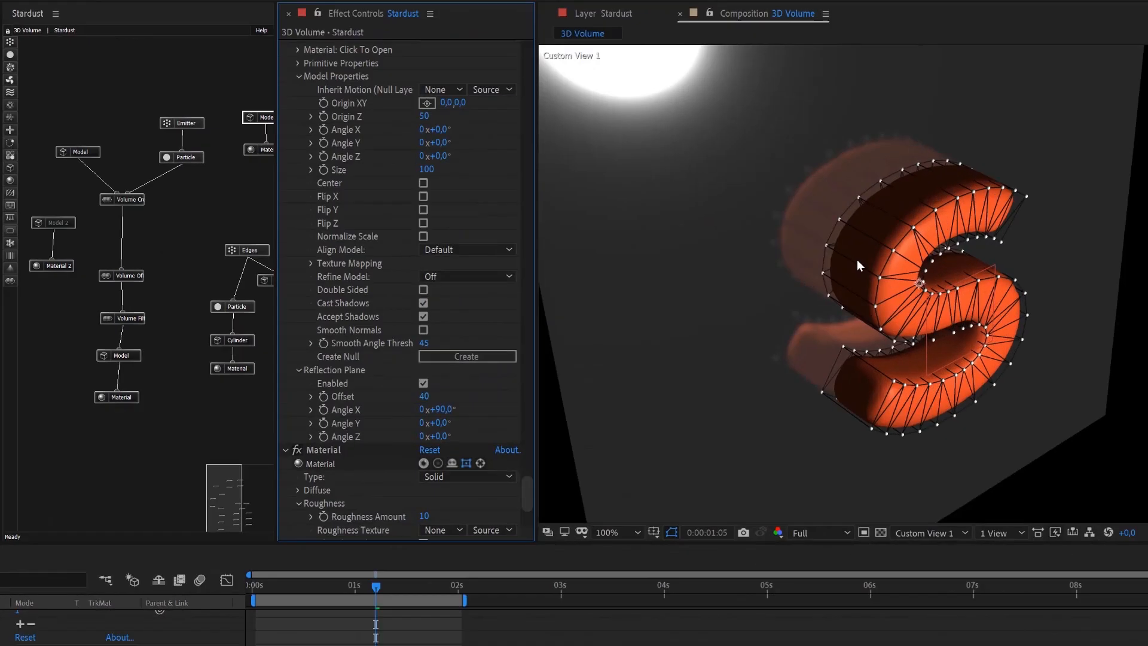
Examine the wireframed S and its reflection in the backdrop from different viewpoints in Custom View 1.
key(c)
drag(860, 258, 893, 292)
drag(936, 434, 935, 431)
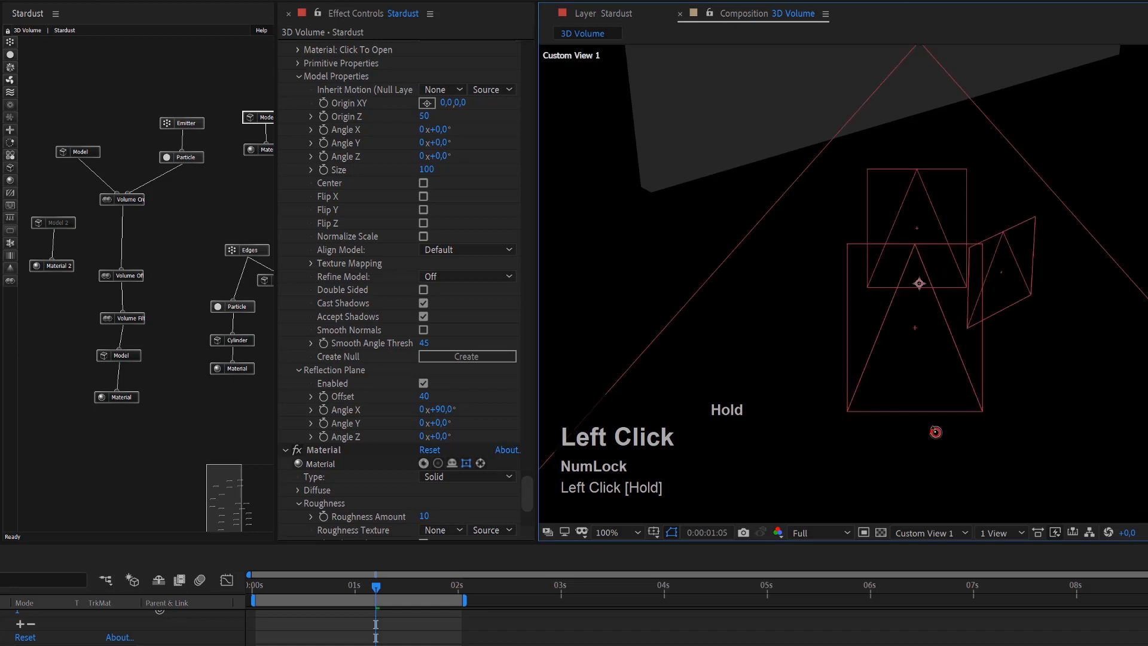
scroll(935, 430, down, 3)
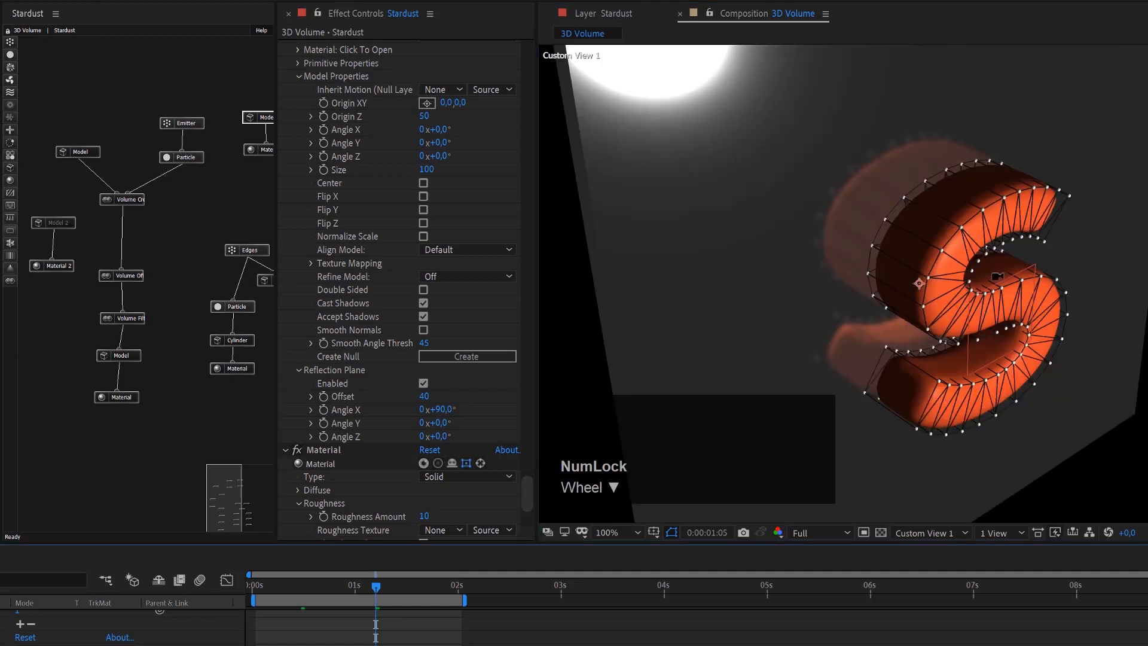
Set the Volume Offset's Offset Amount to -4 after trying -3, and check the carved S at 0:00:00:14.
scroll(997, 276, up, 2)
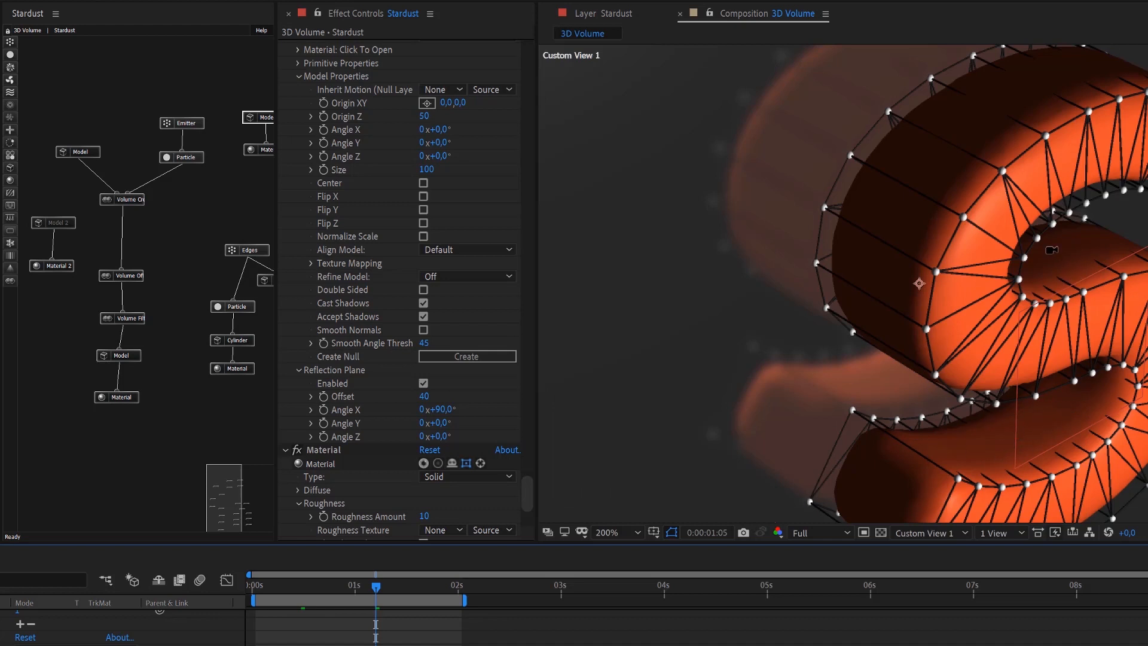
click(136, 279)
click(429, 112)
text(-3)
key(Return)
click(430, 113)
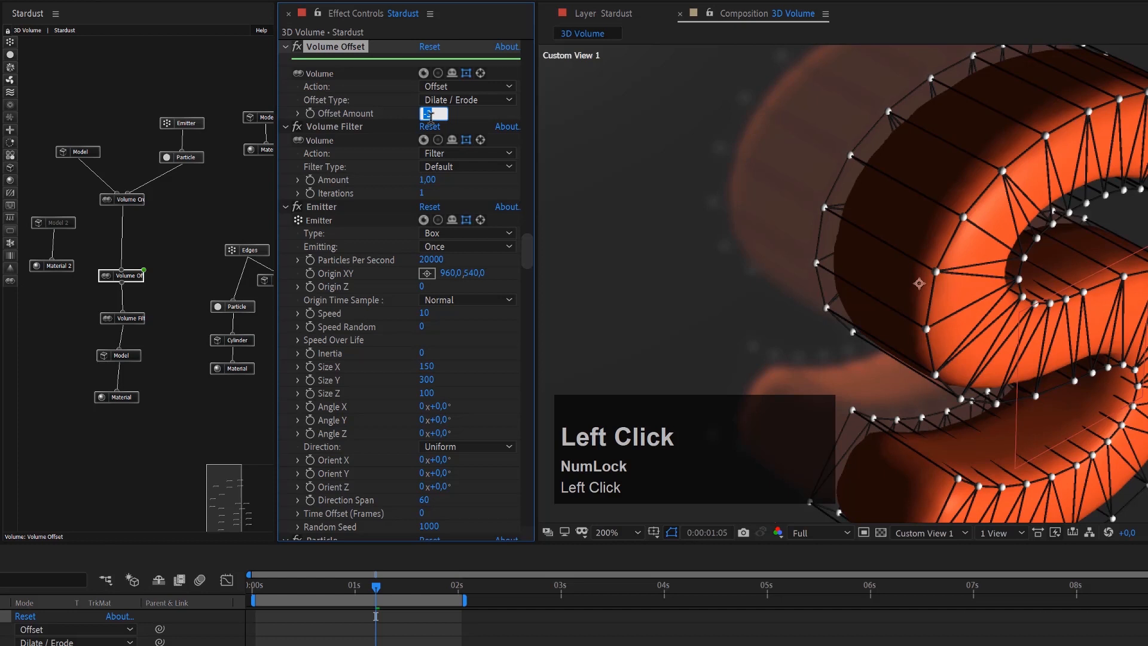
text(-4)
key(Return)
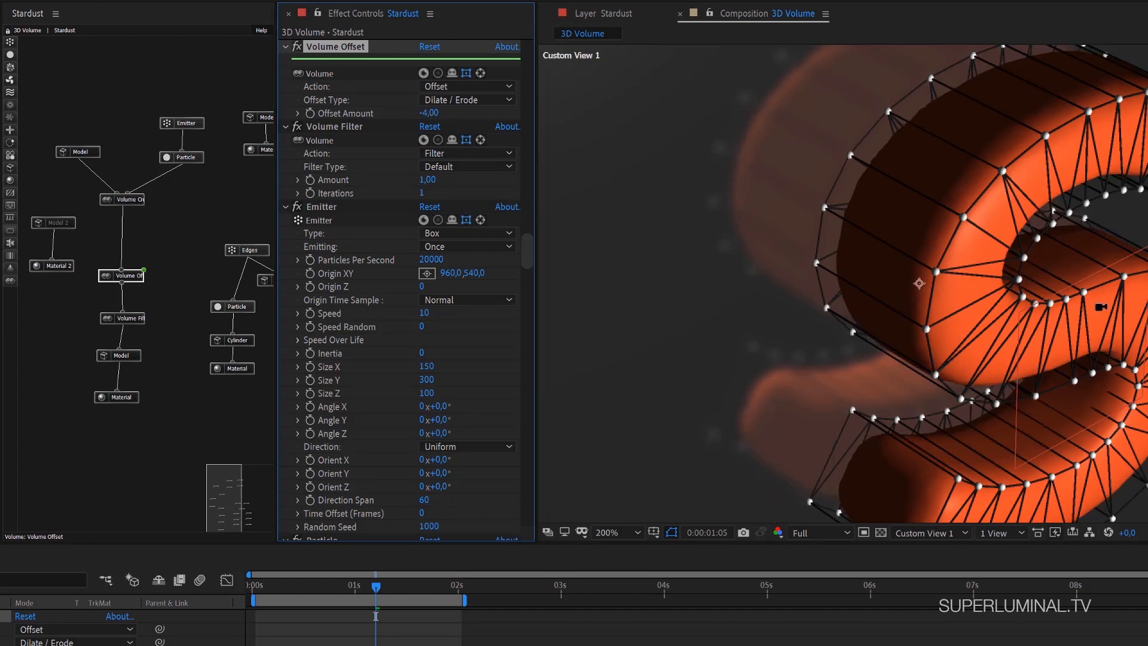
click(311, 591)
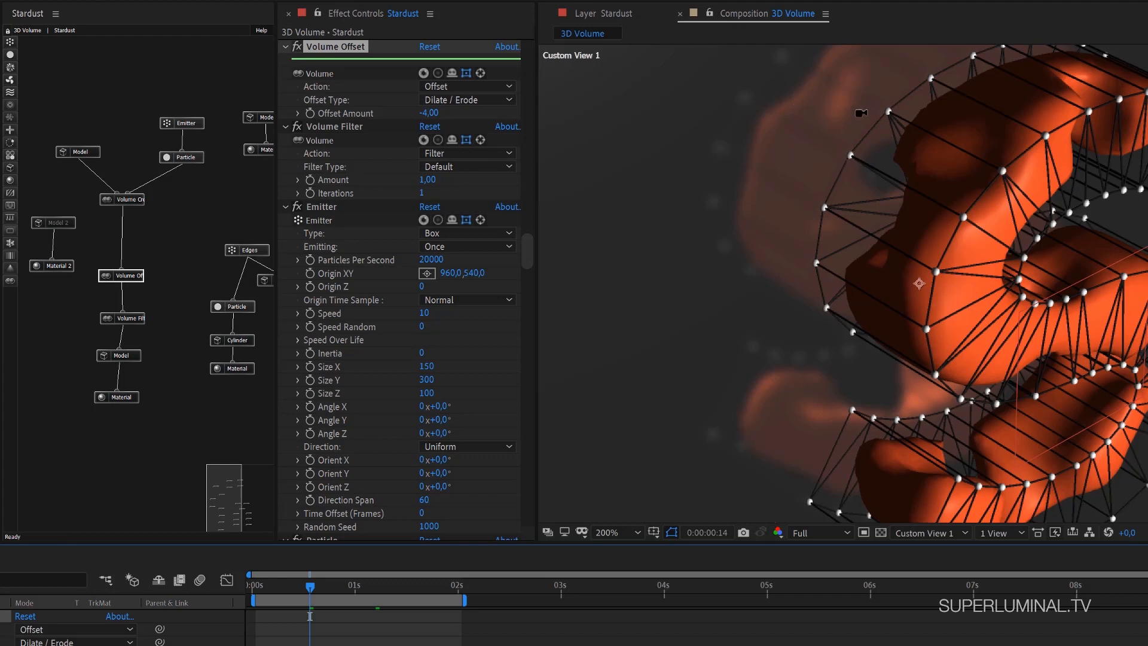
scroll(947, 199, down, 2)
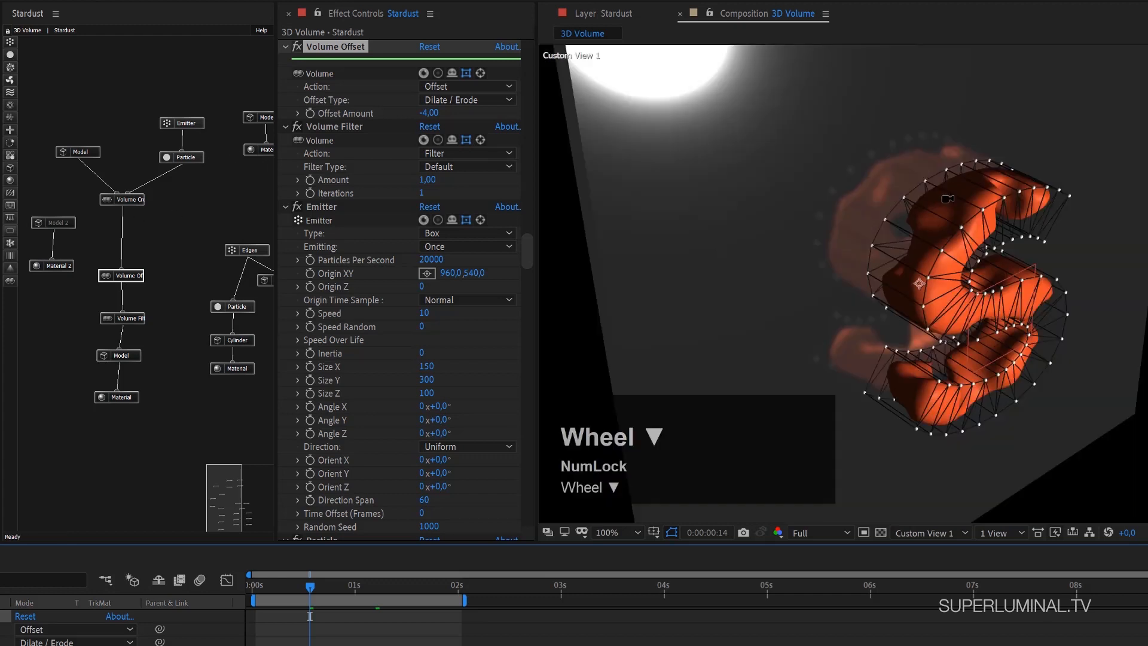